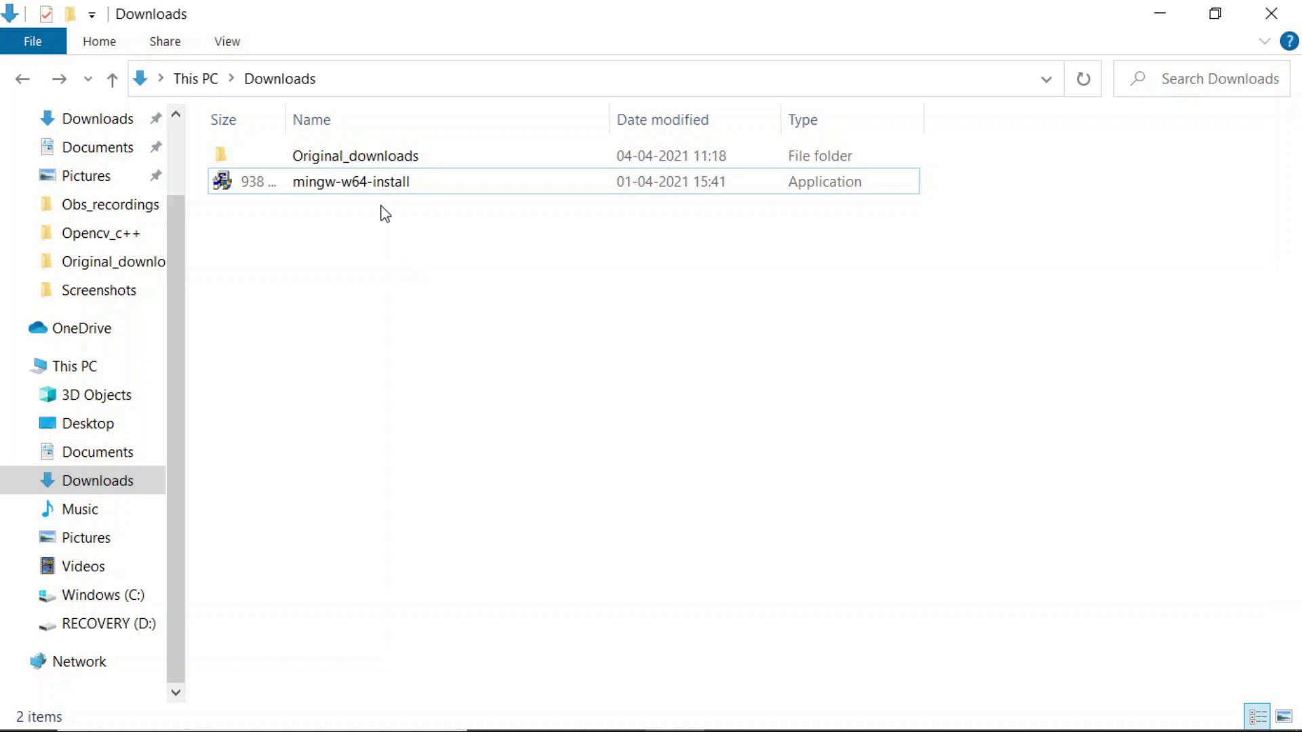
Step: Launch the mingw-w64-install application from Downloads and set the architecture to x86_64 in the setup settings
left_click(384, 193)
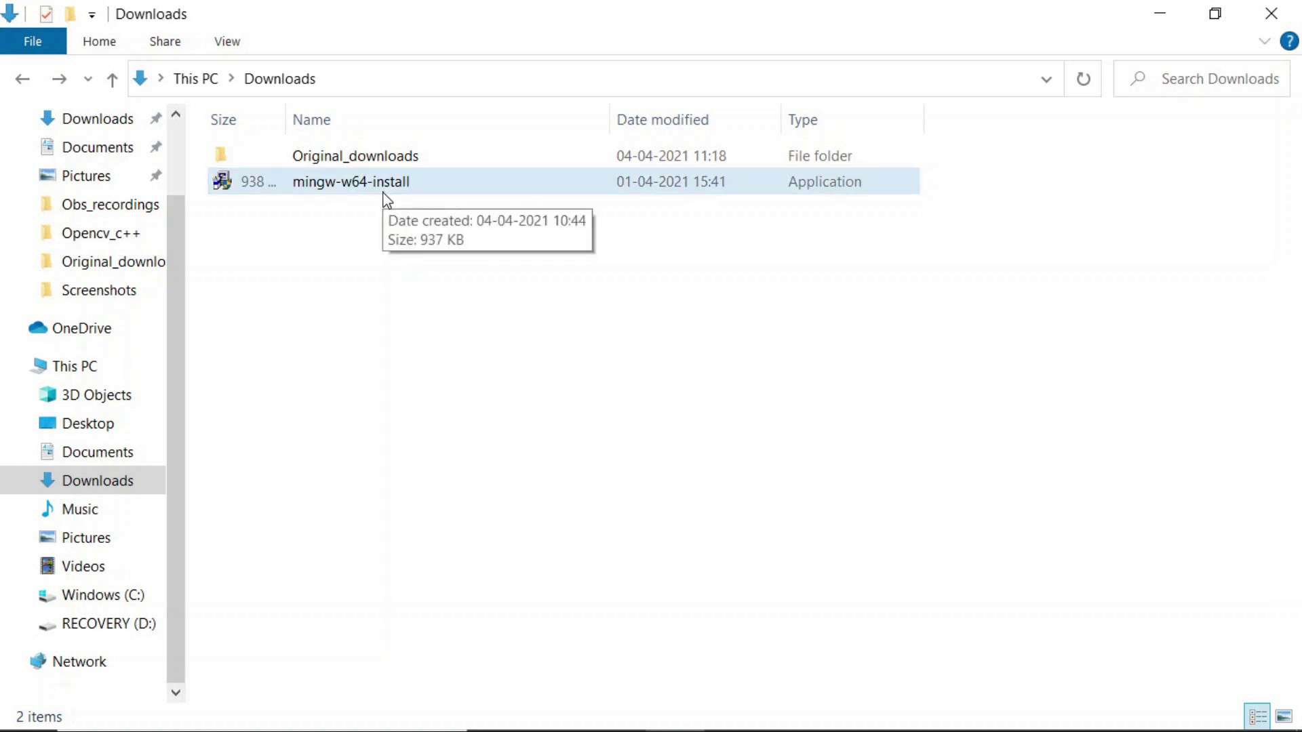
double_click(383, 194)
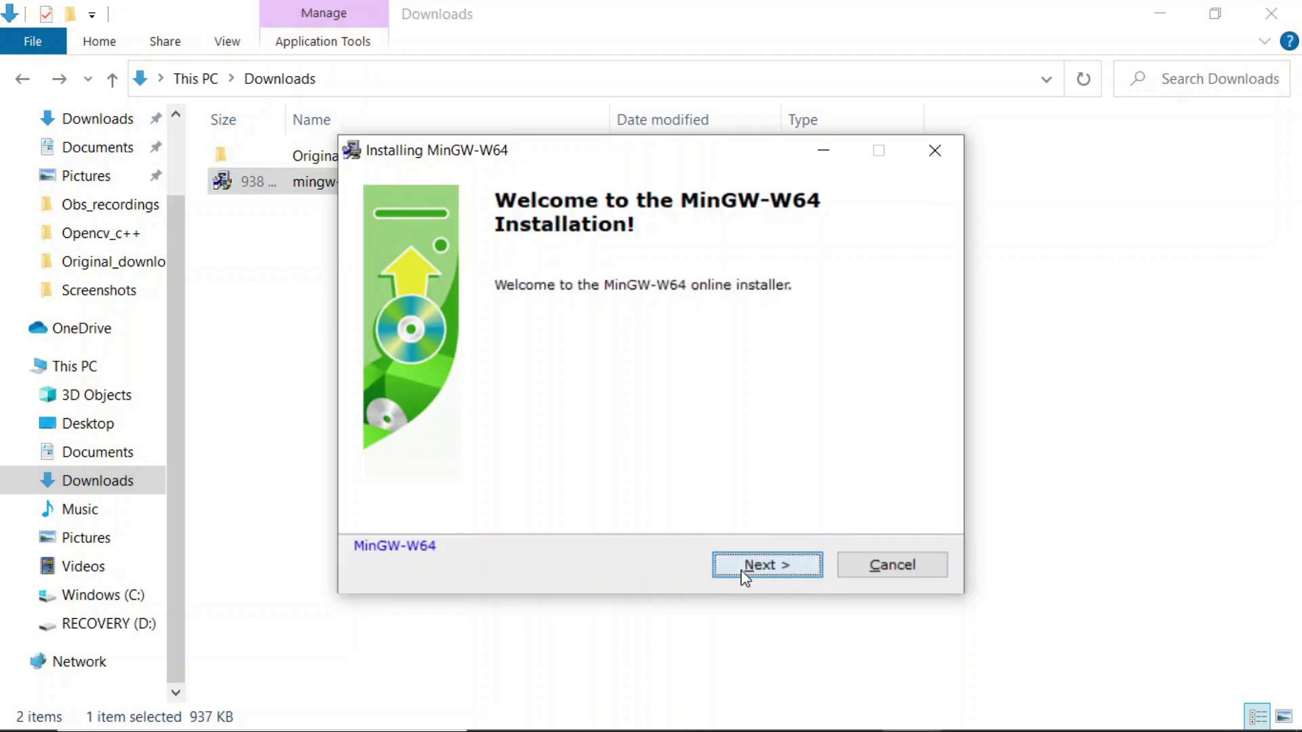
left_click(741, 569)
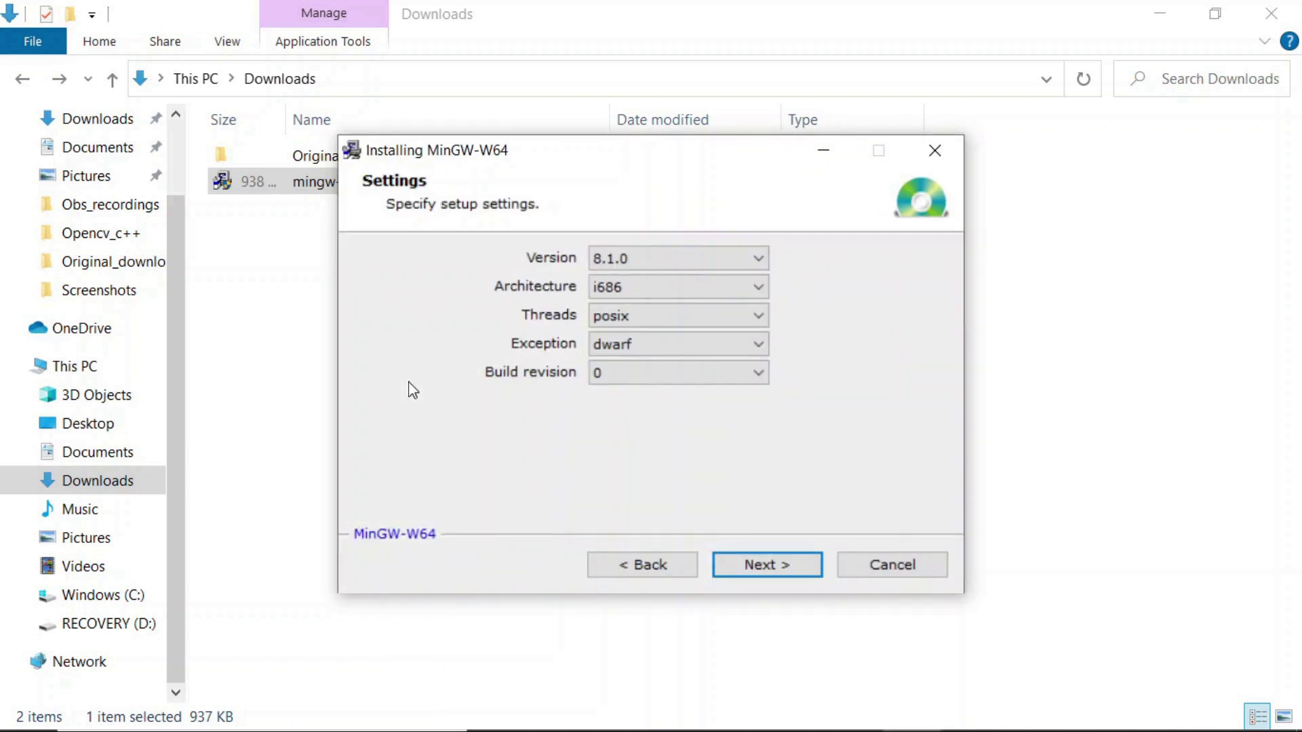
left_click(679, 287)
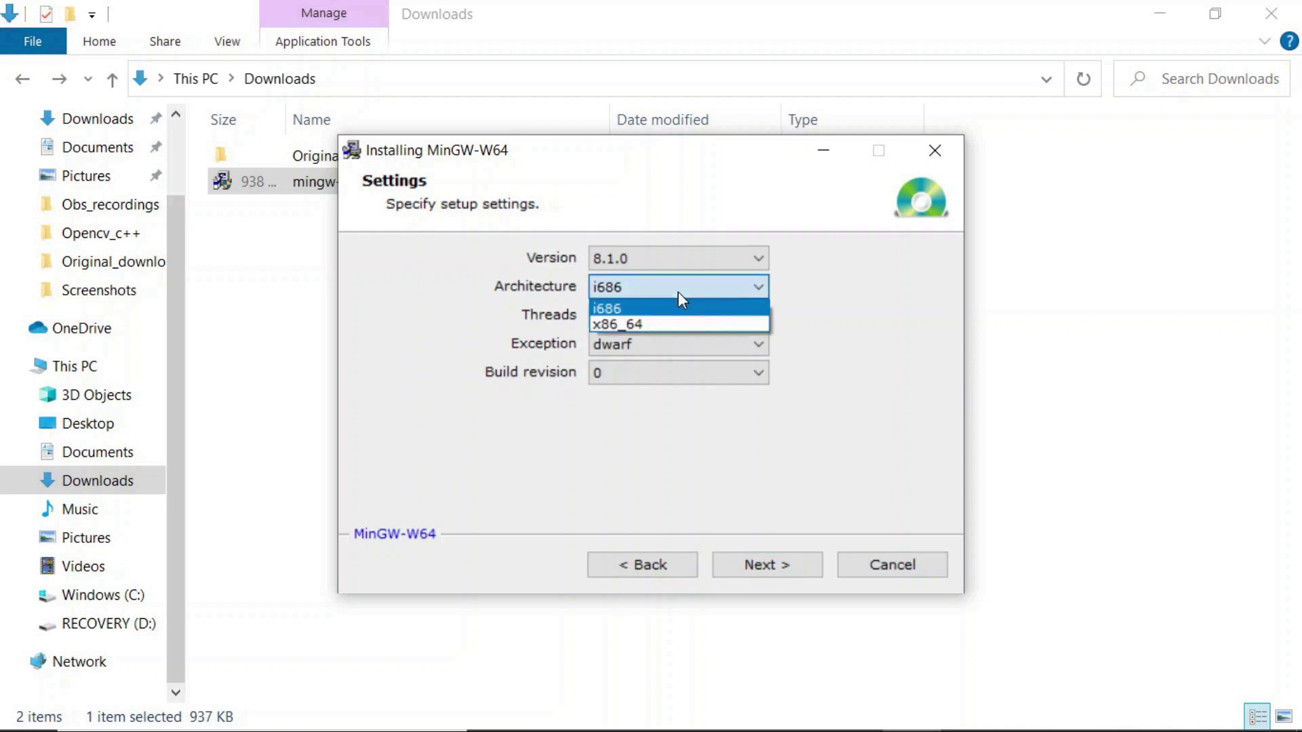
left_click(652, 317)
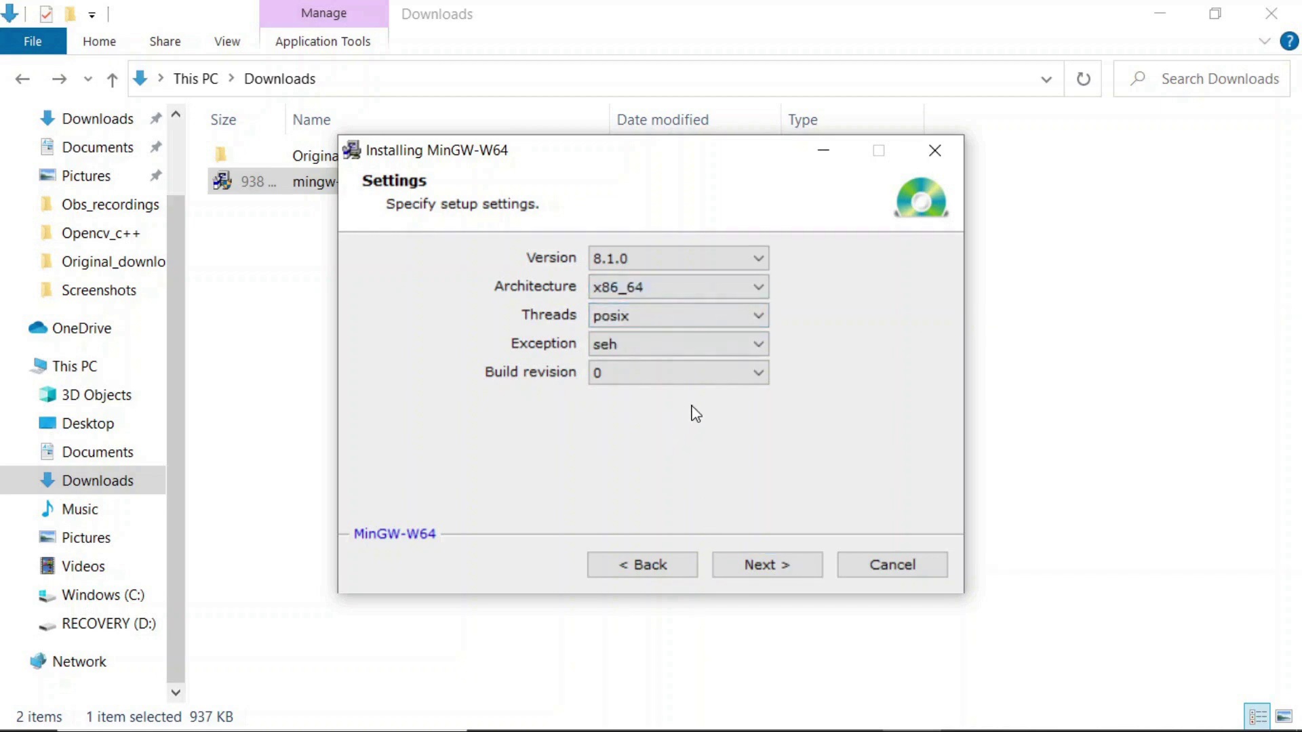
left_click(764, 572)
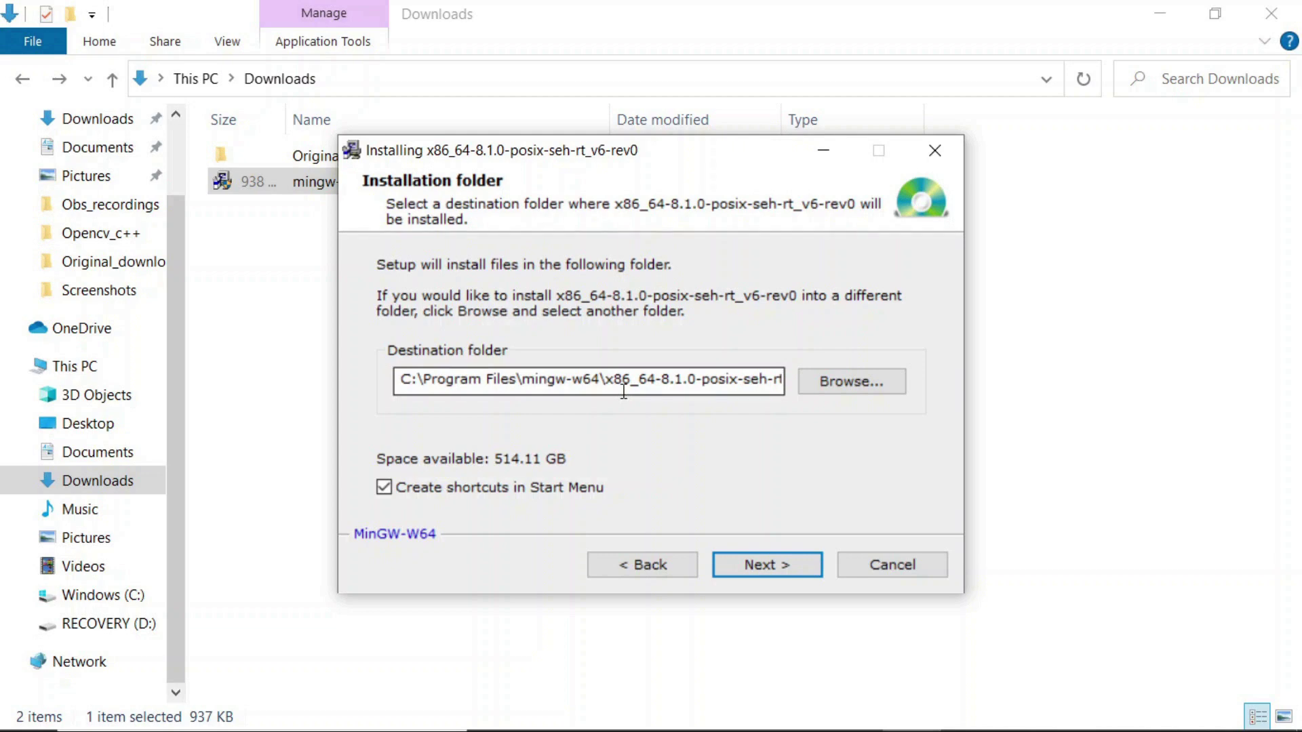
Step: Choose the Downloads folder as the MinGW-W64 destination and proceed with the installation
left_click(856, 384)
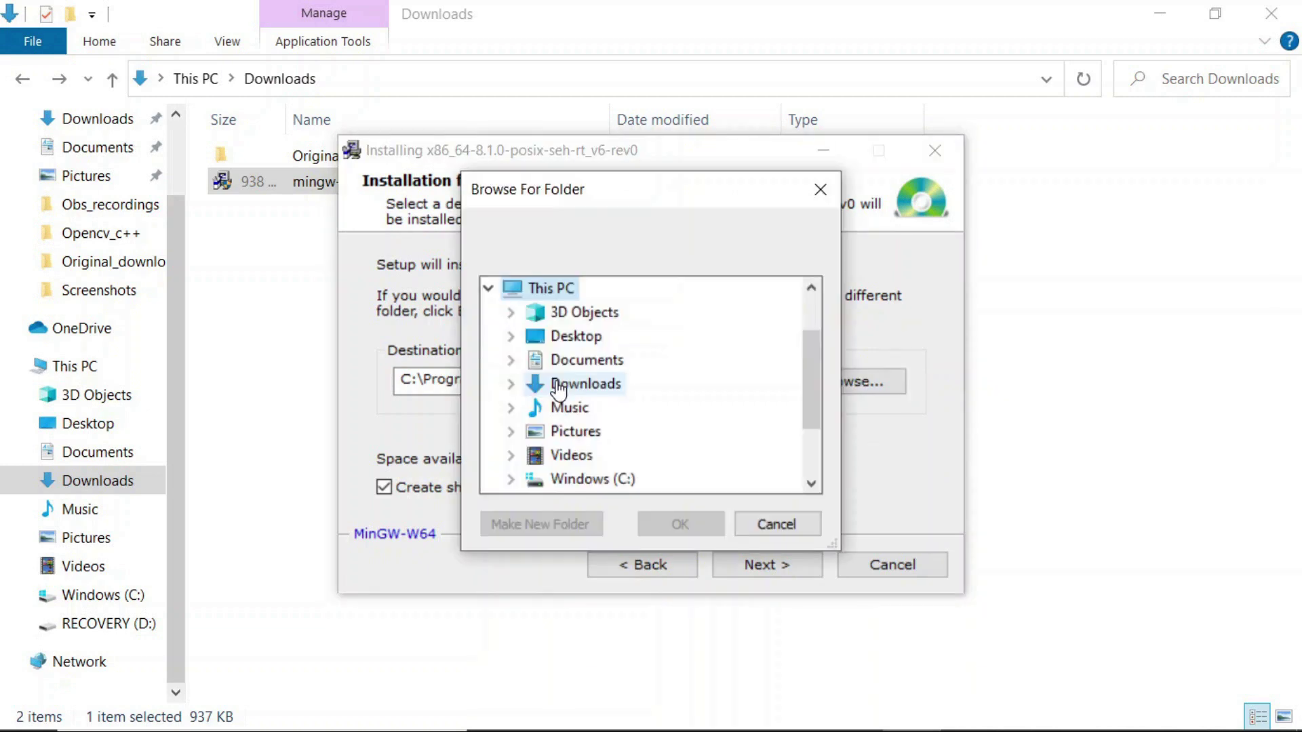
left_click(558, 386)
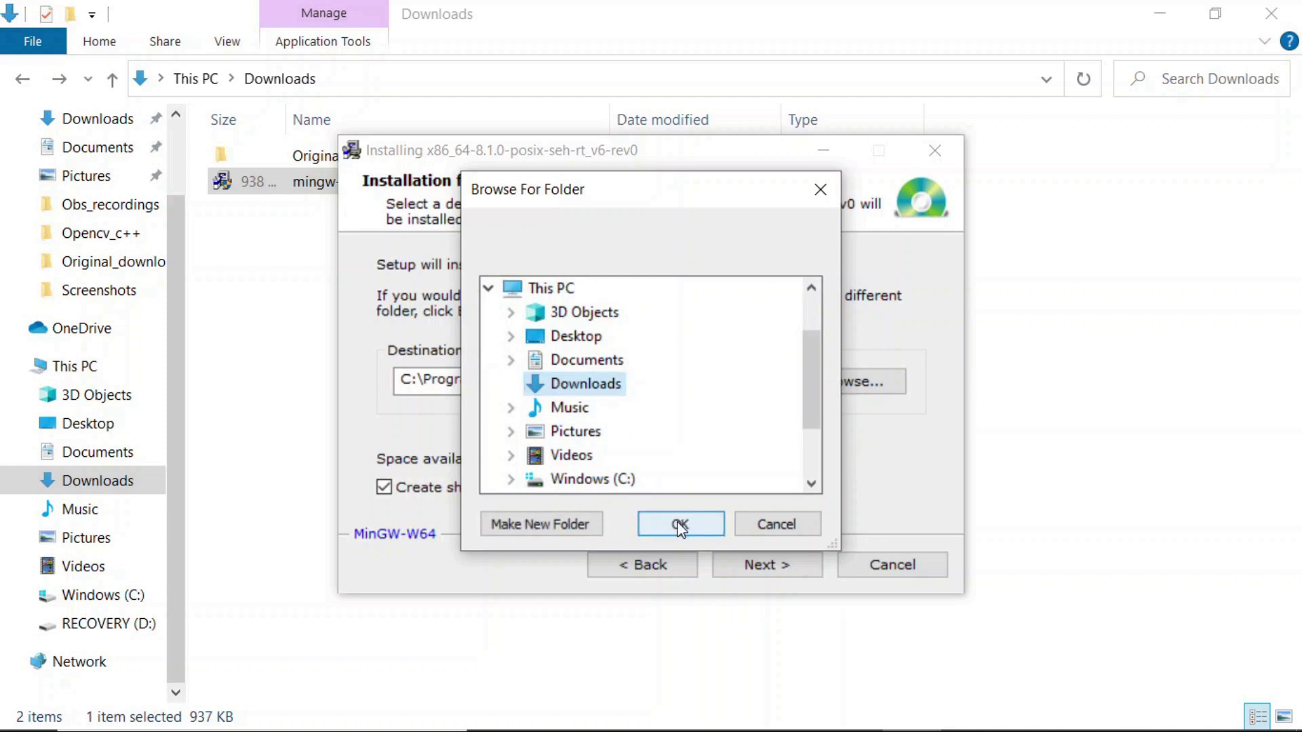
left_click(679, 524)
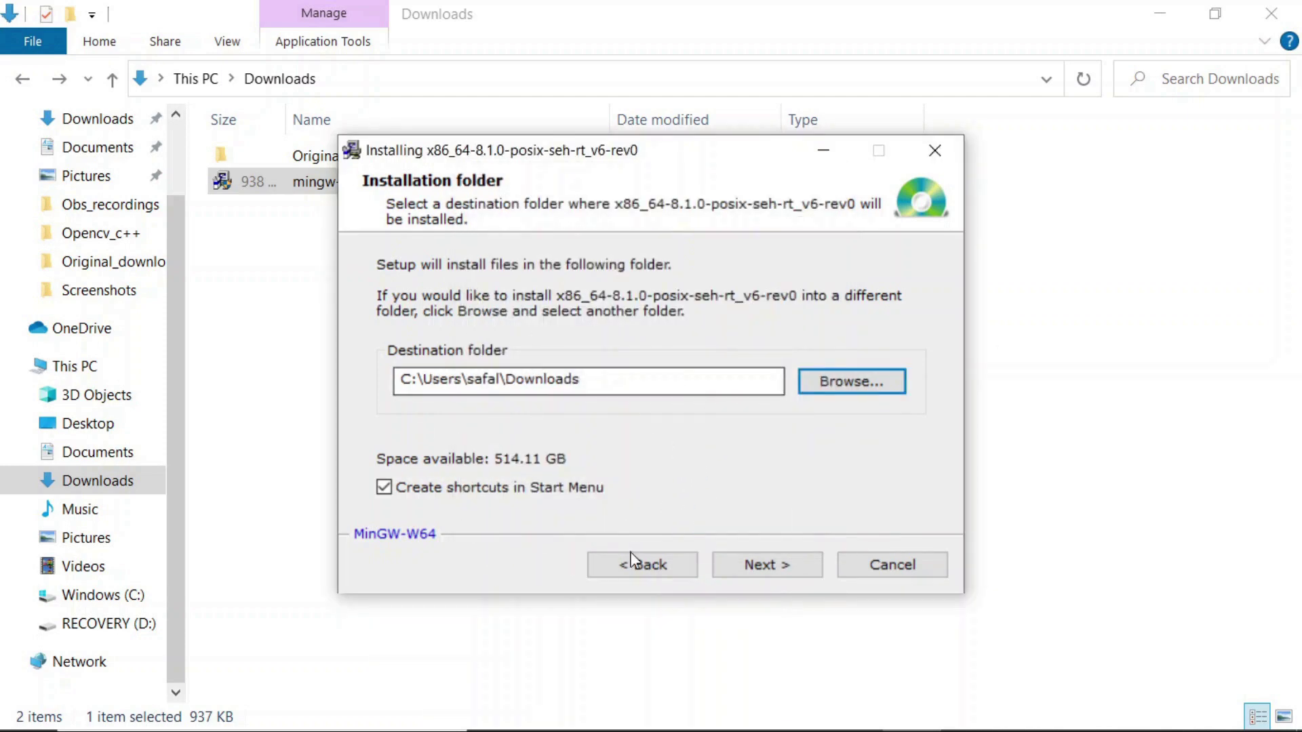
left_click(771, 569)
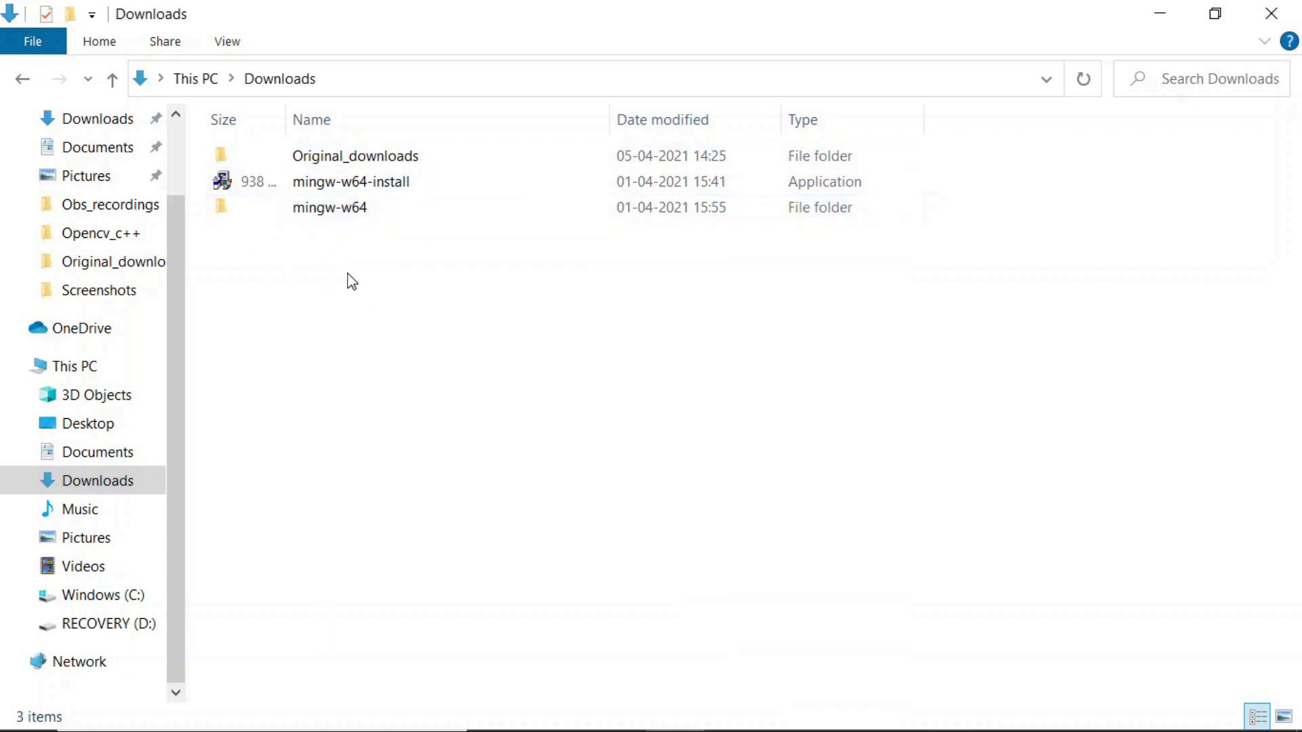
Step: Go to mingw-w64\x86_64-8.1.0-posix-seh-rt_v6-rev0\mingw64\bin in Downloads and copy the folder's full path
double_click(324, 215)
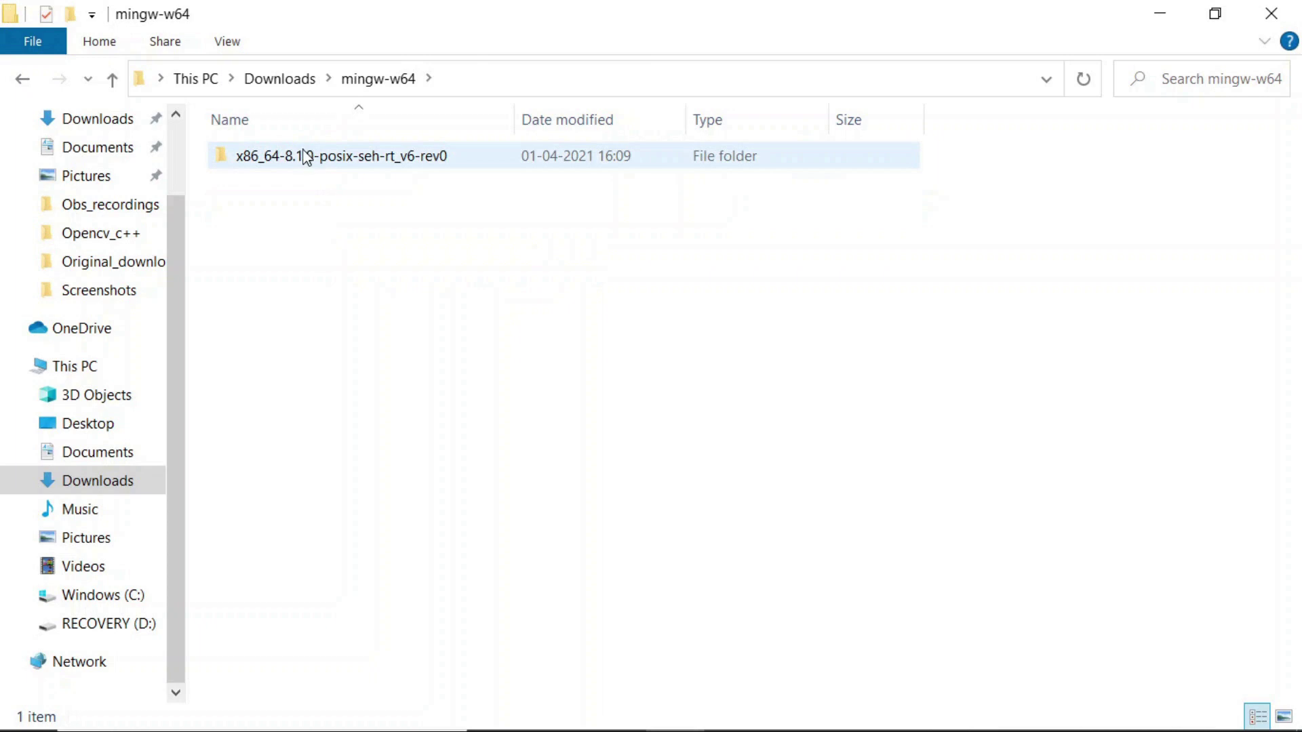
double_click(306, 157)
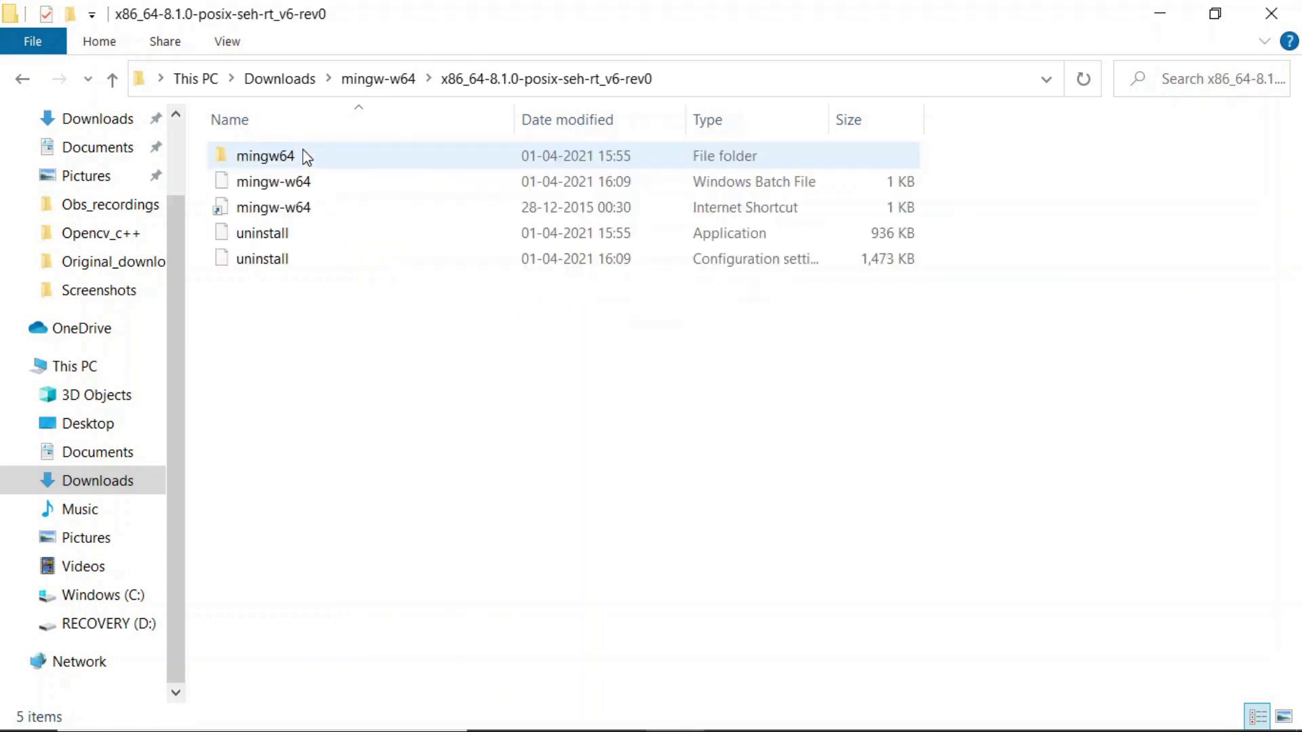
double_click(306, 157)
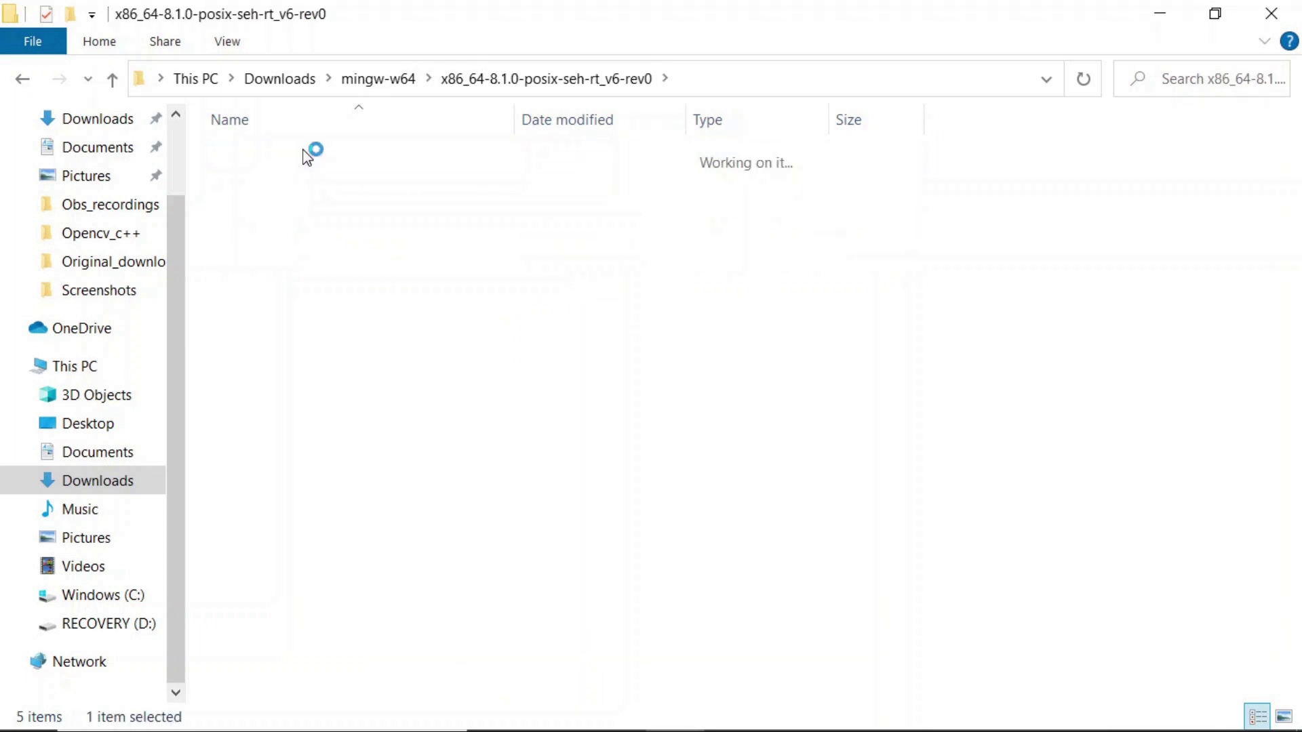
double_click(263, 157)
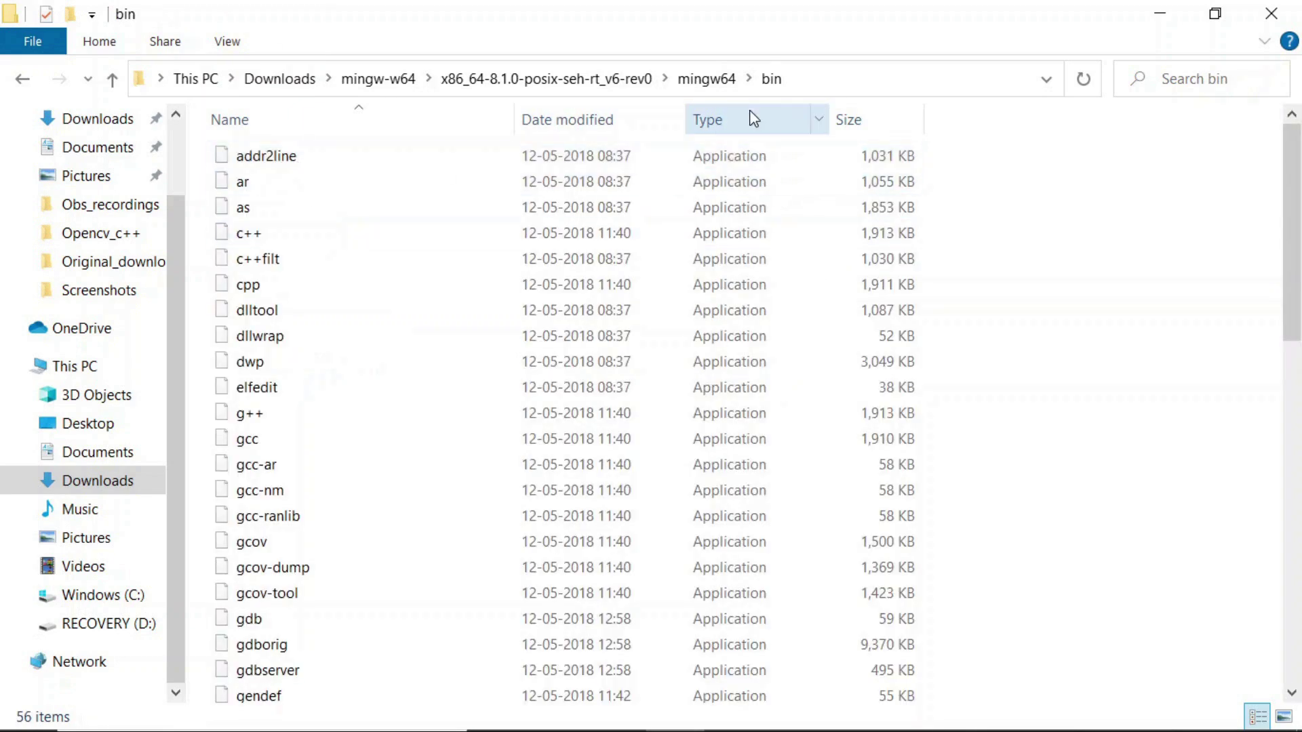
left_click(804, 80)
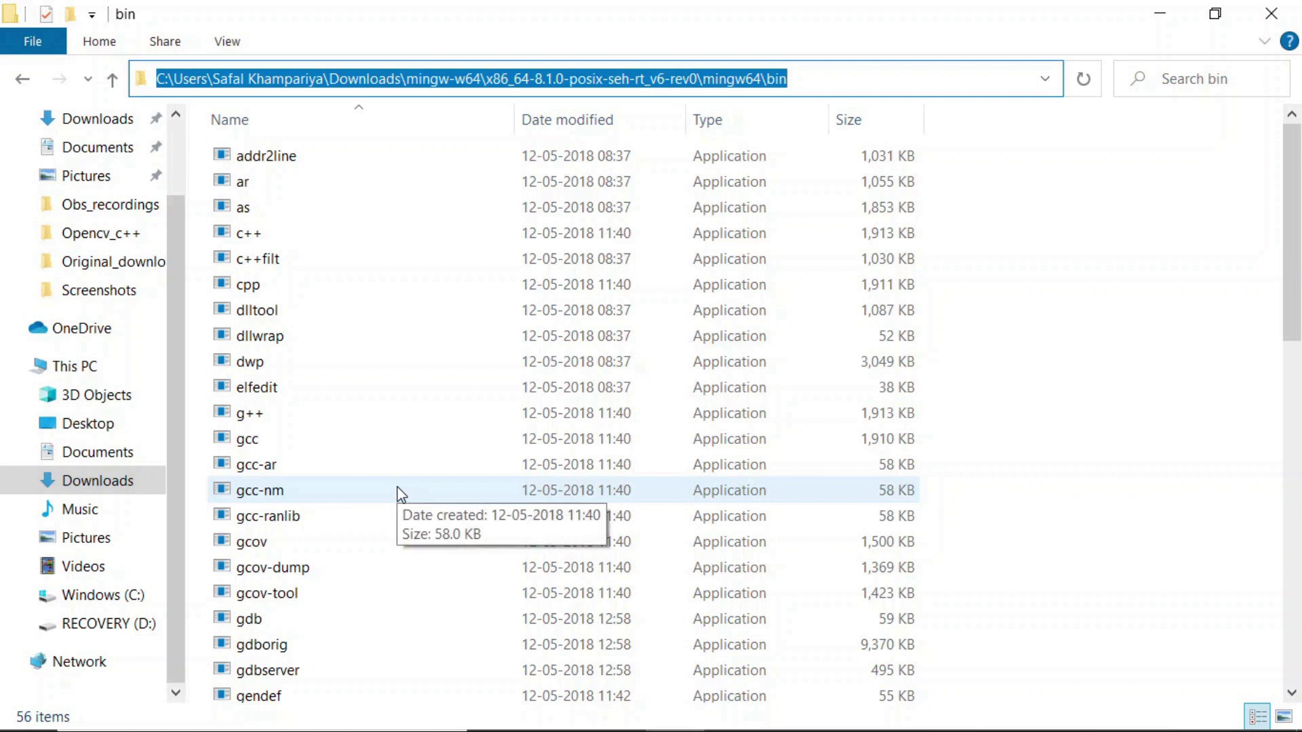
Step: Search Windows for "envir", open the system environment variables settings and bring up the Environment Variables dialog
mouse_move(155, 727)
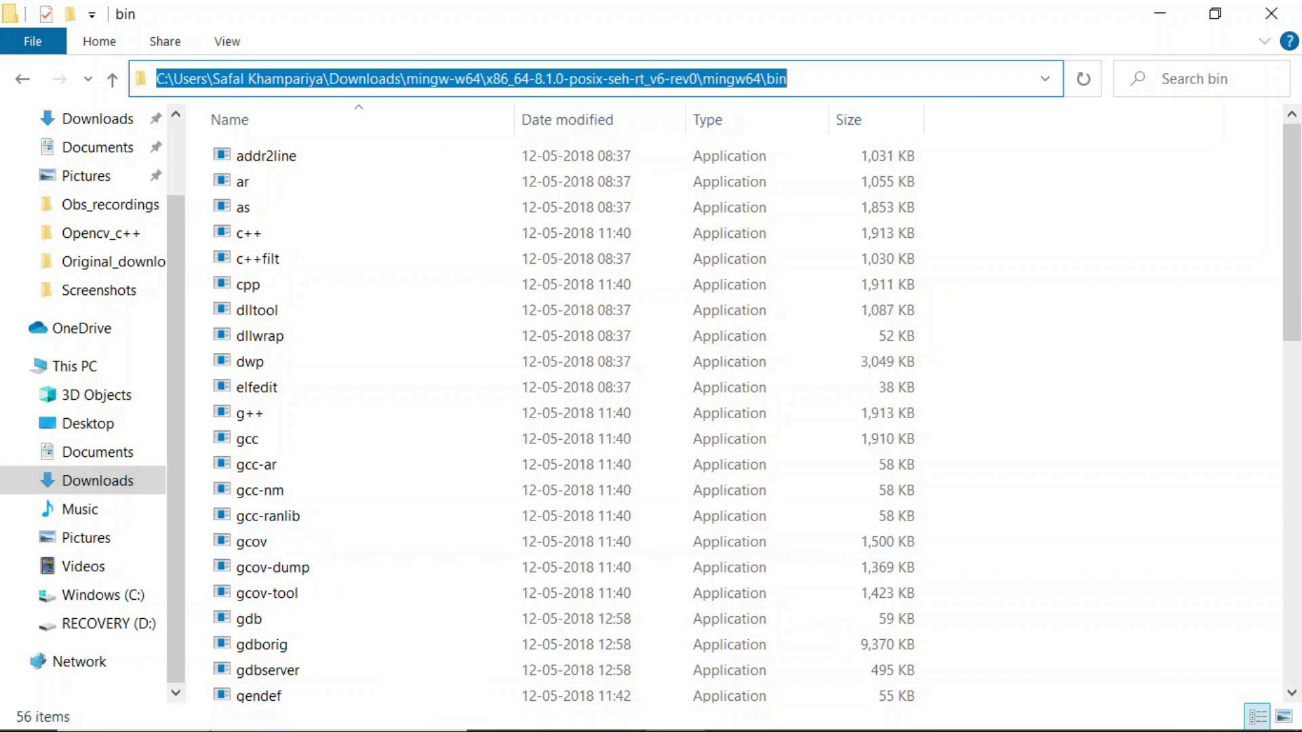
left_click(203, 708)
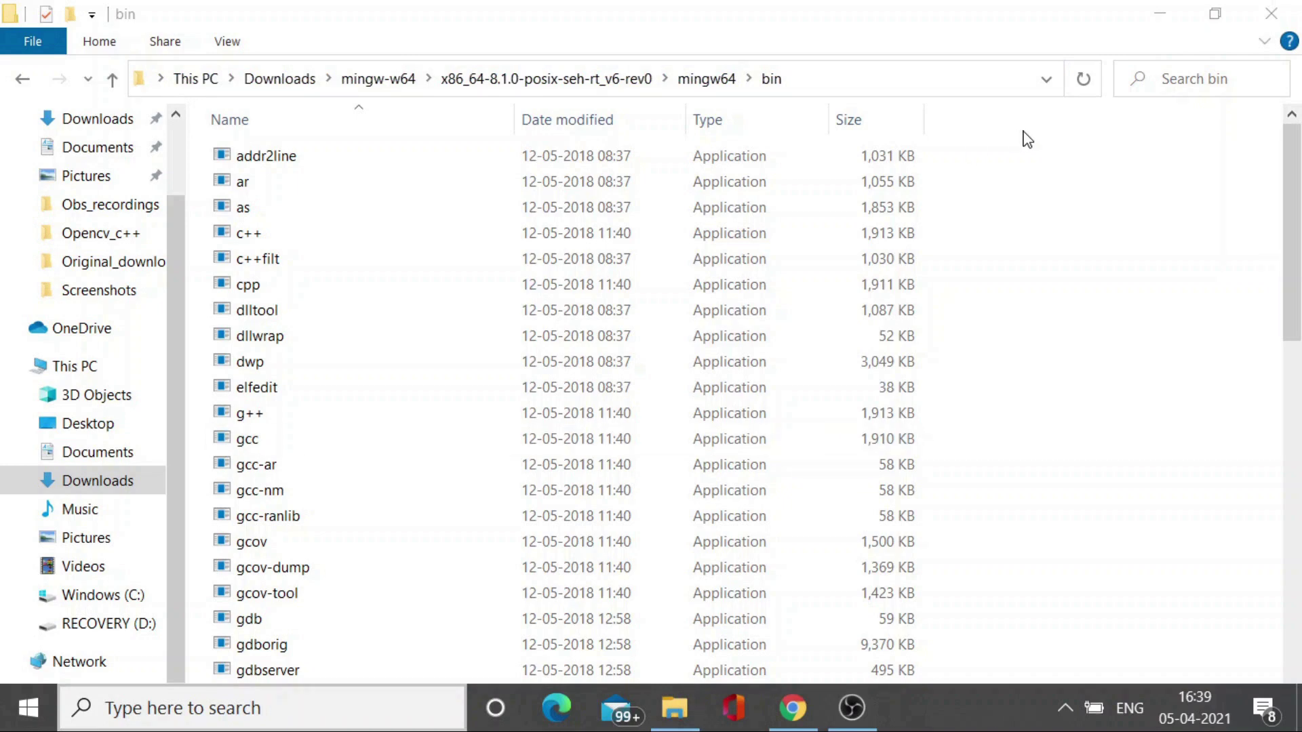
left_click(173, 713)
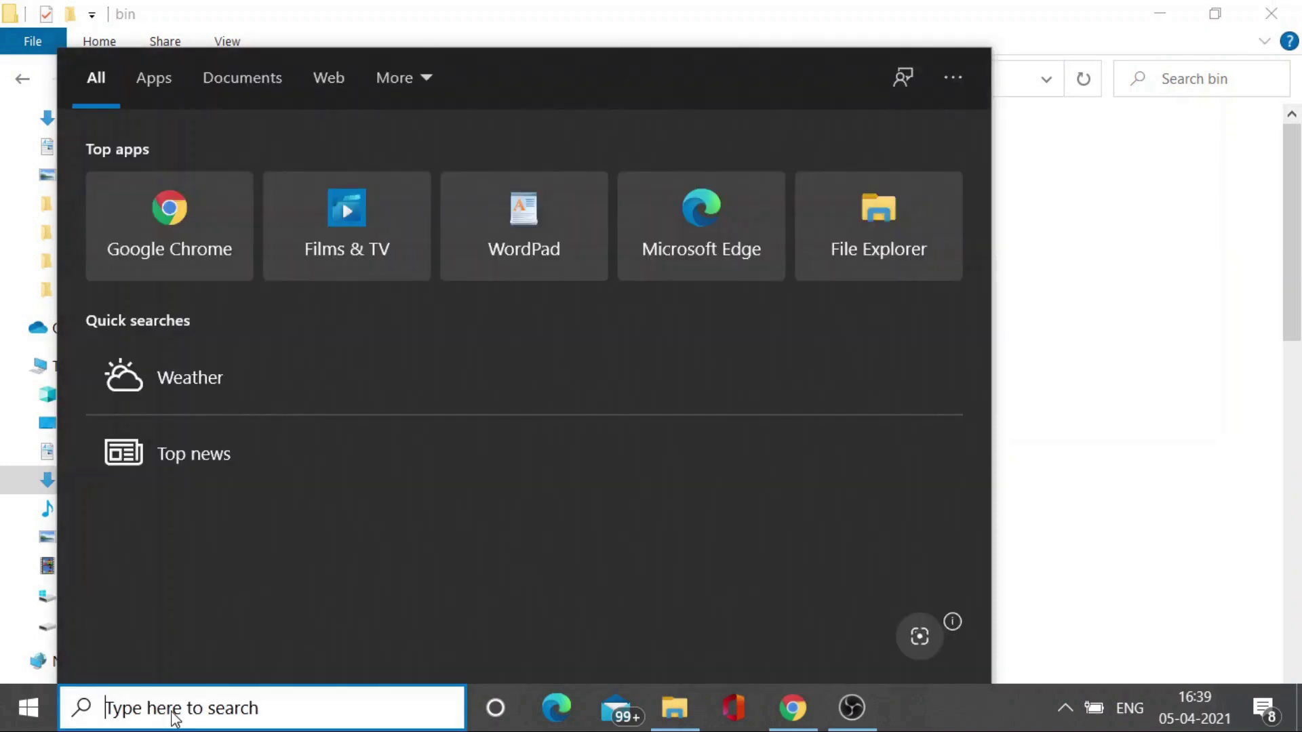
type("envir")
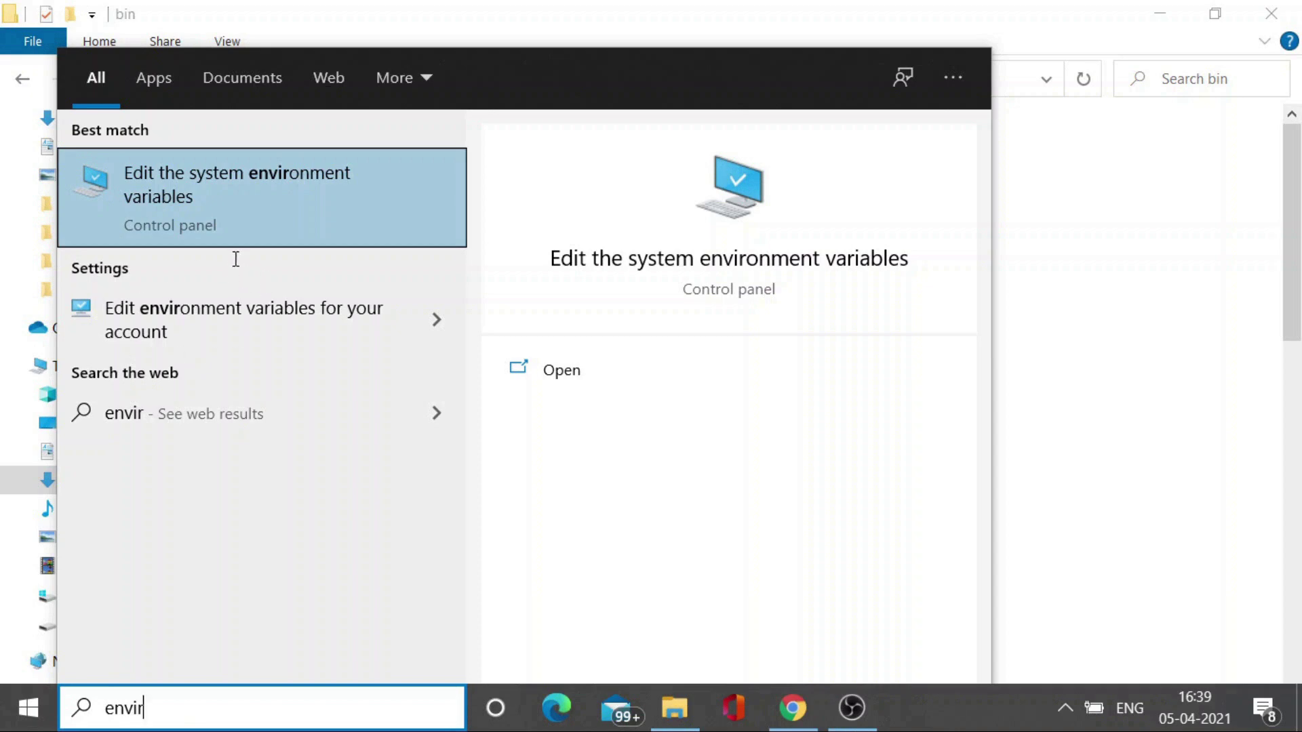
left_click(207, 218)
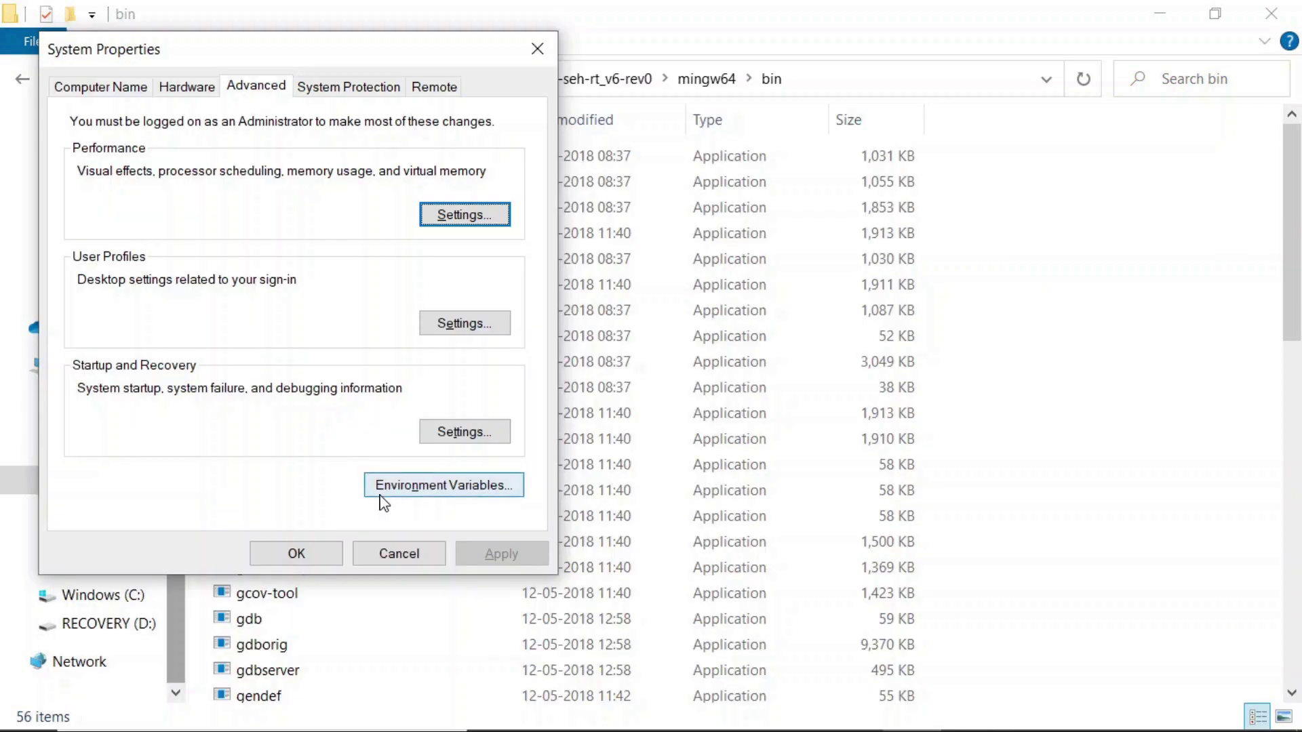
left_click(423, 483)
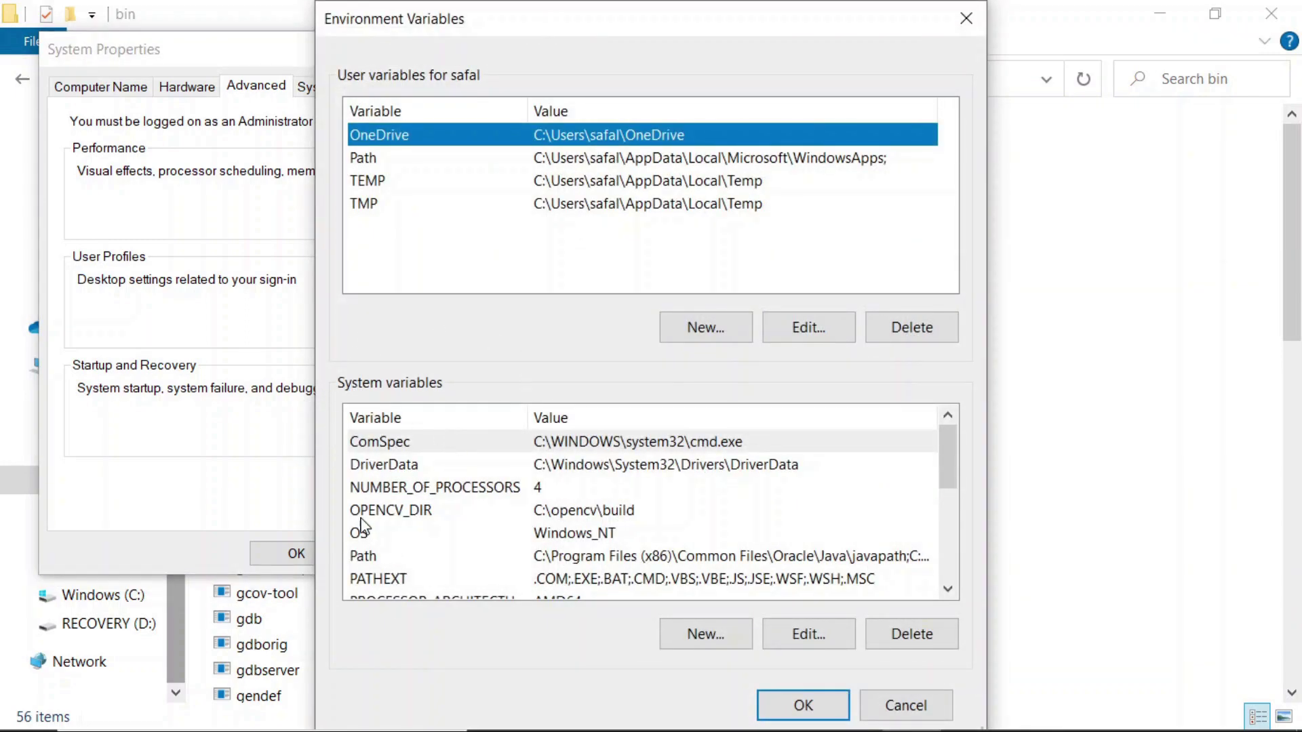
Step: Add the copied mingw64\bin path as a new entry in the system Path variable and save the changes
left_click(396, 557)
double_click(396, 557)
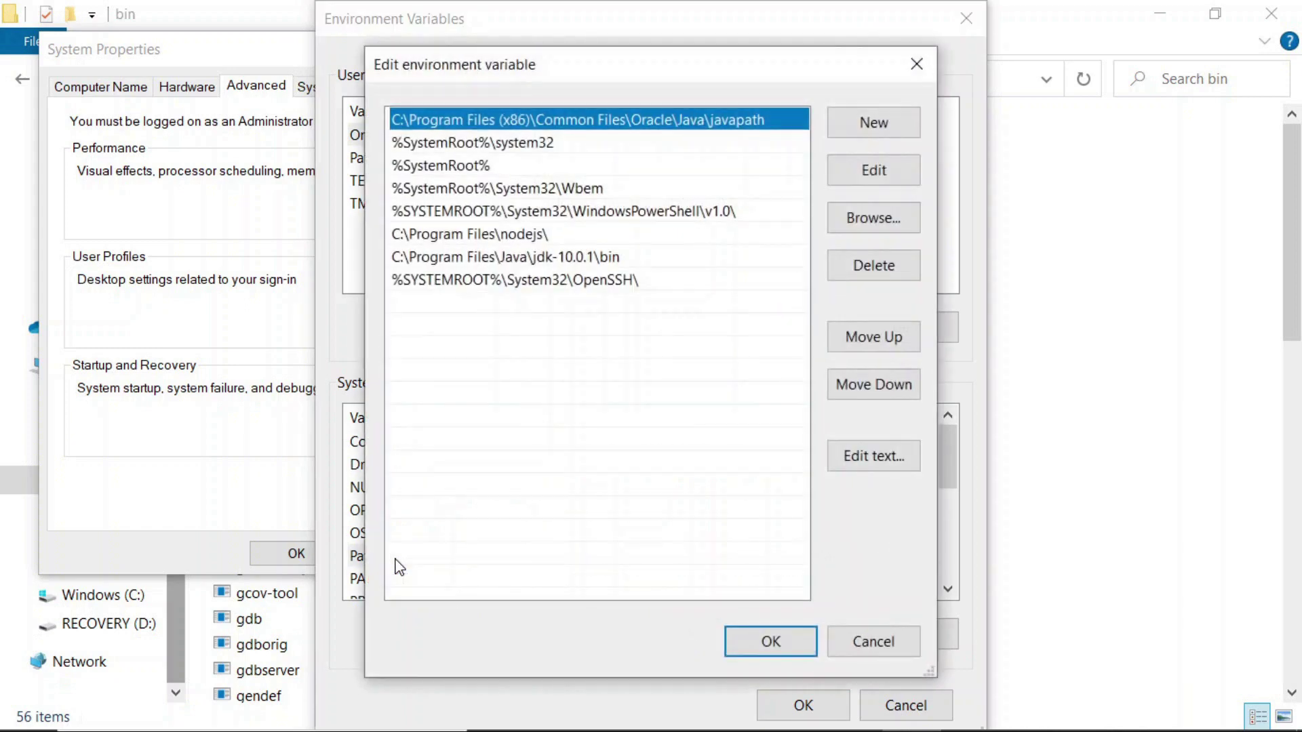
left_click(871, 126)
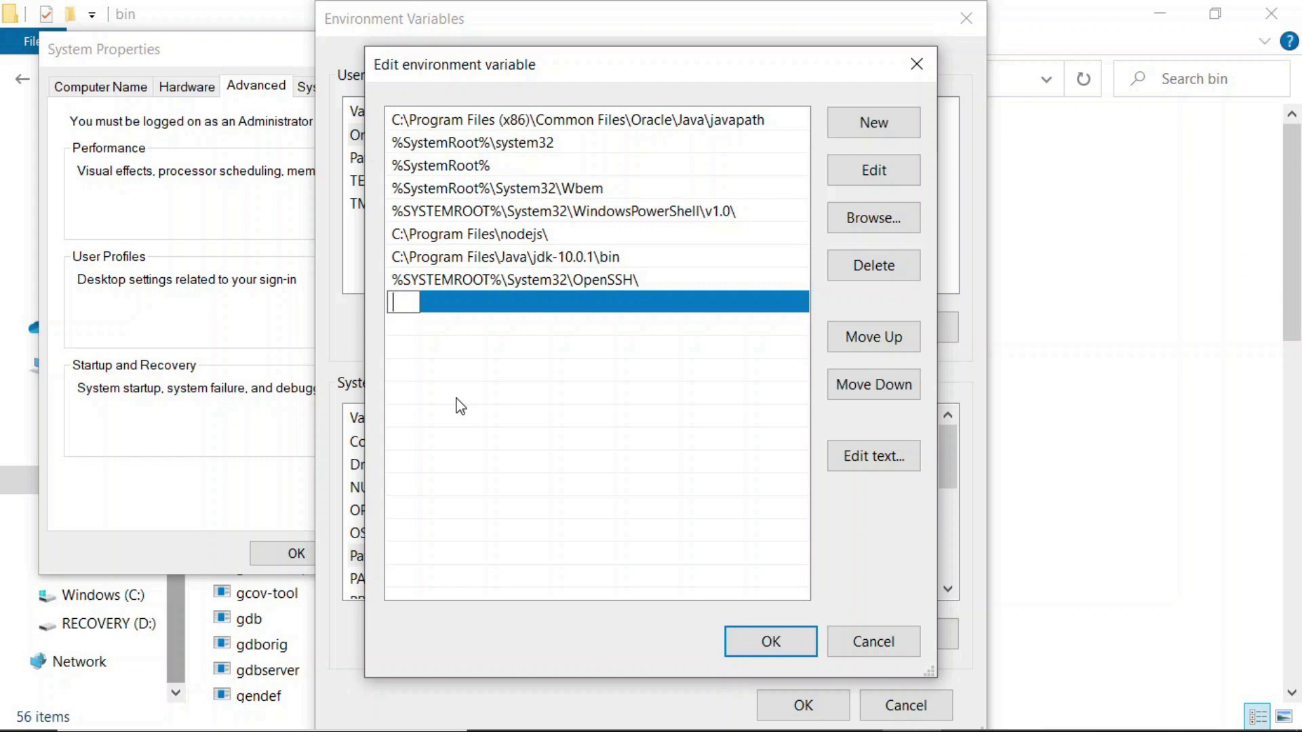
key("ctrl+v")
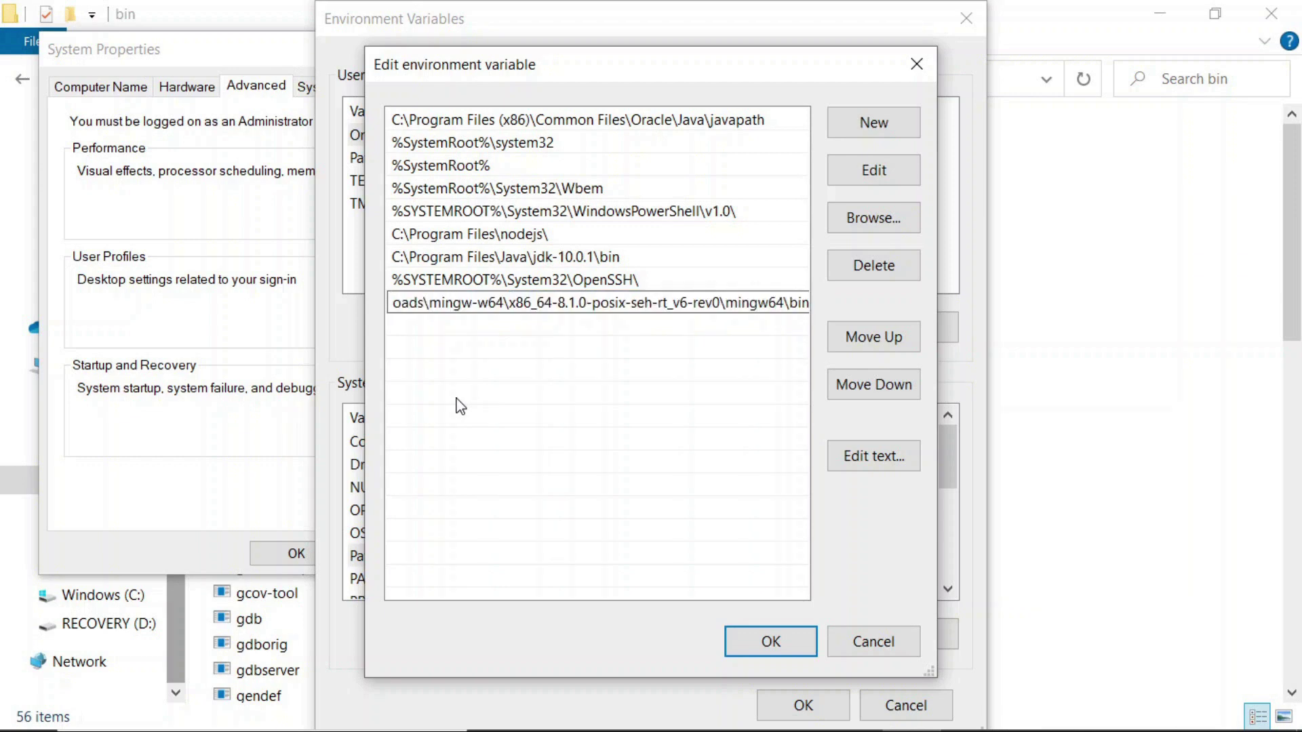
key("Left")
key("Left")
key("Left")
key("Left")
key("Left")
key("Left")
key("Left")
key("Left")
key("Left")
key("Left")
key("Left")
key("Left")
key("Left")
key("Left")
key("Left")
key("Left")
key("Left")
key("Left")
key("Left")
key("Left")
key("Left")
key("Left")
key("Left")
key("Left")
key("Left")
key("Left")
key("Left")
key("Left")
key("Left")
key("Left")
key("Left")
key("Left")
key("Left")
key("Left")
key("Left")
key("Left")
key("Left")
key("Left")
key("Left")
key("Left")
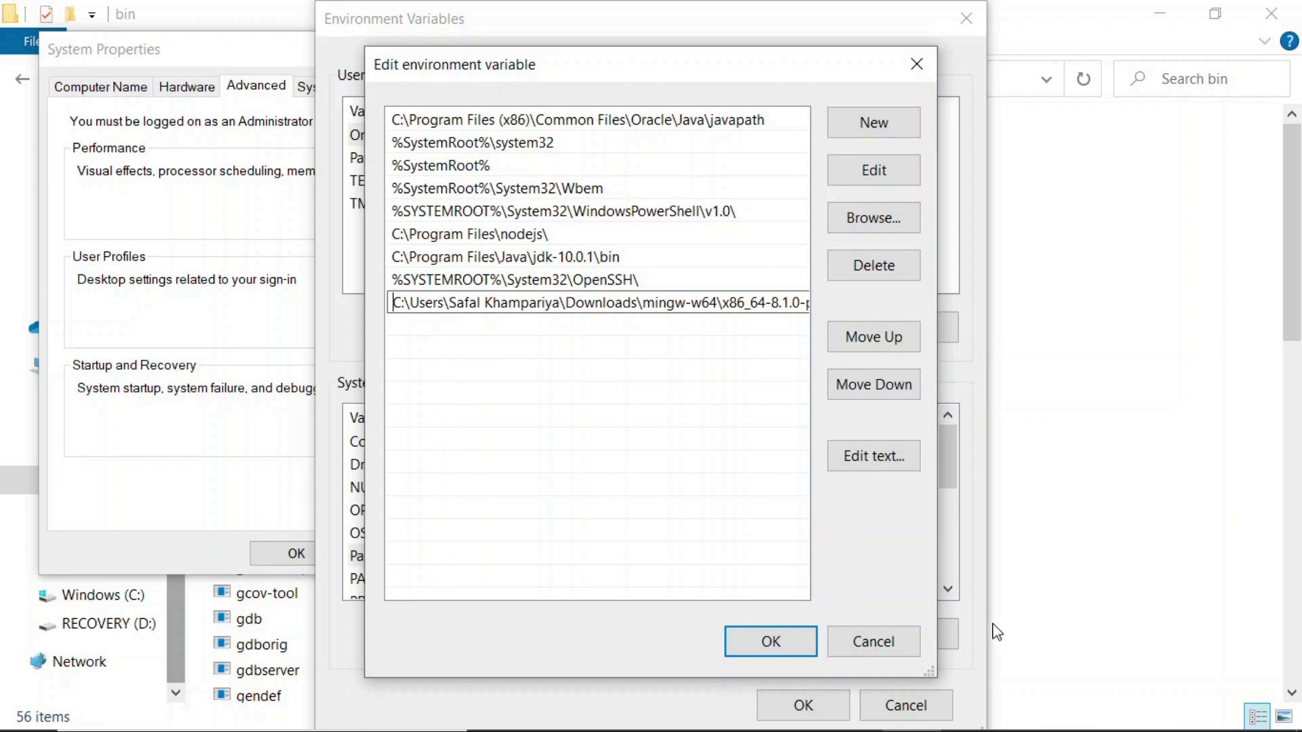
left_click(772, 639)
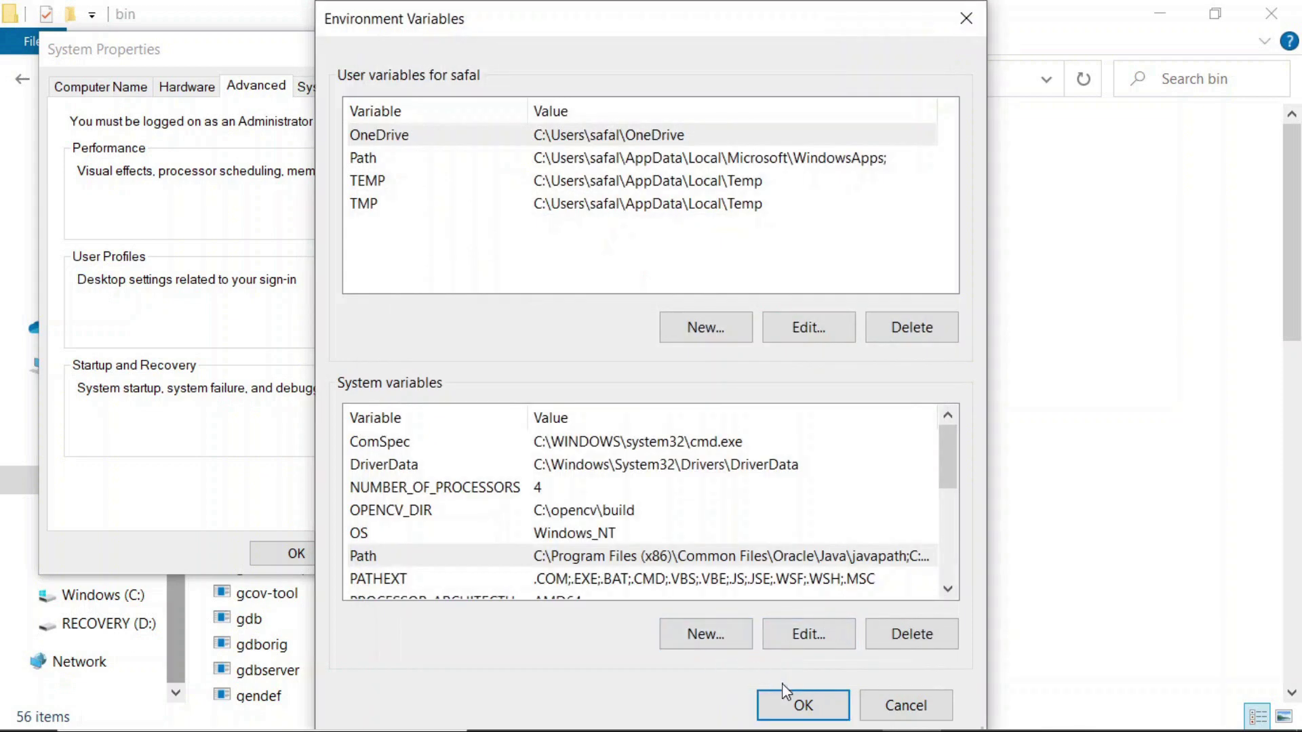
left_click(780, 705)
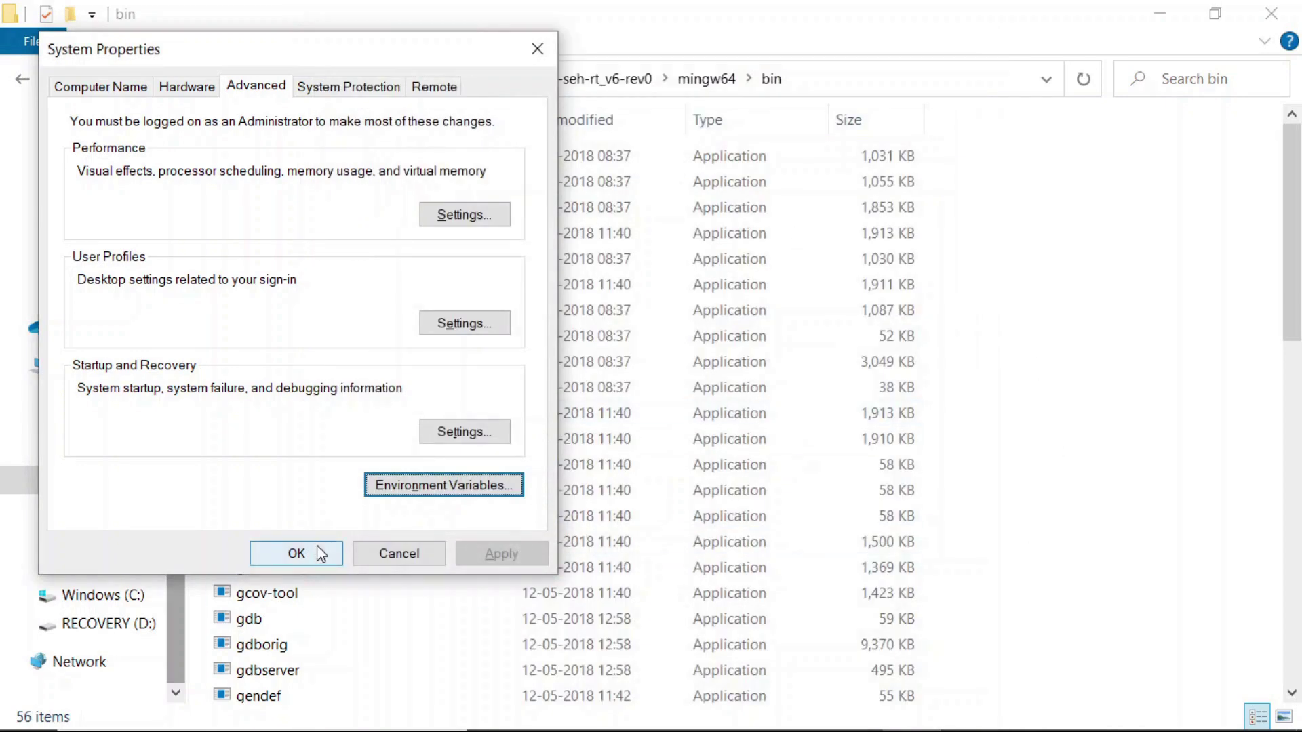
left_click(321, 554)
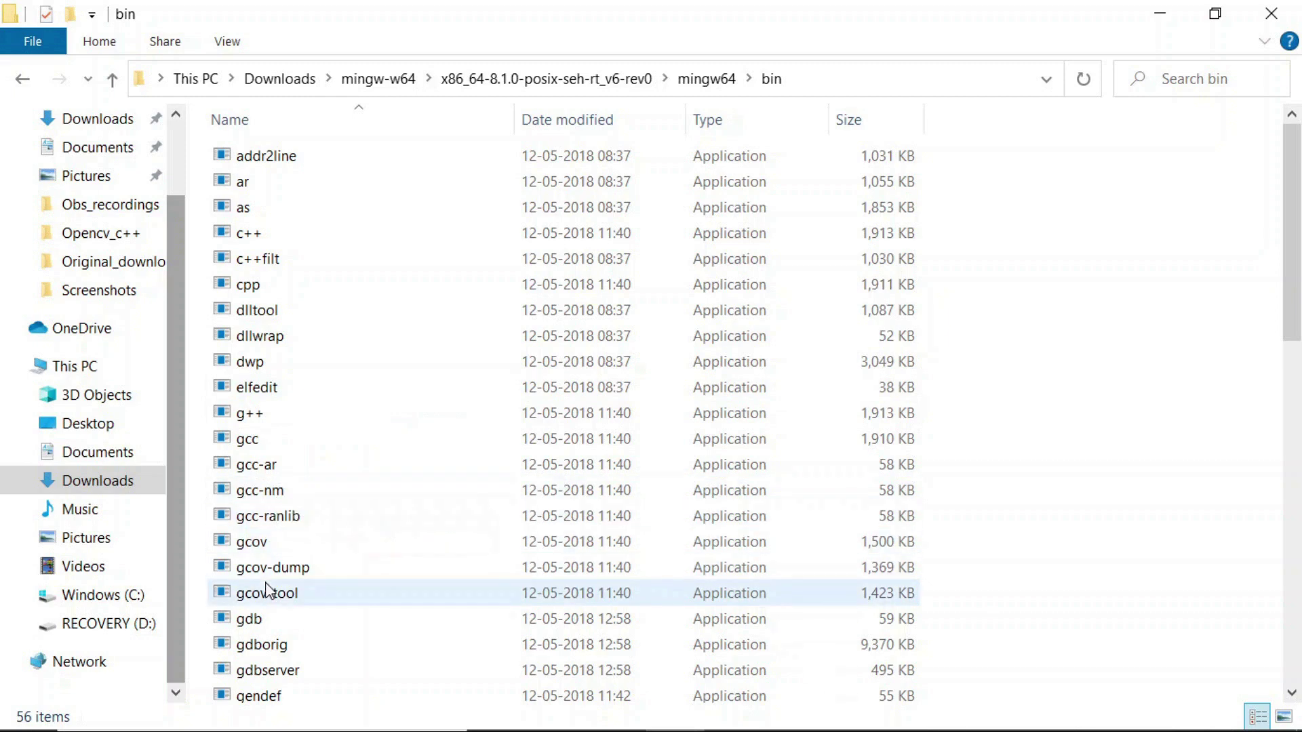
Step: Open a maximized Command Prompt and run "g++ --version" to check the compiler installation
left_click(212, 705)
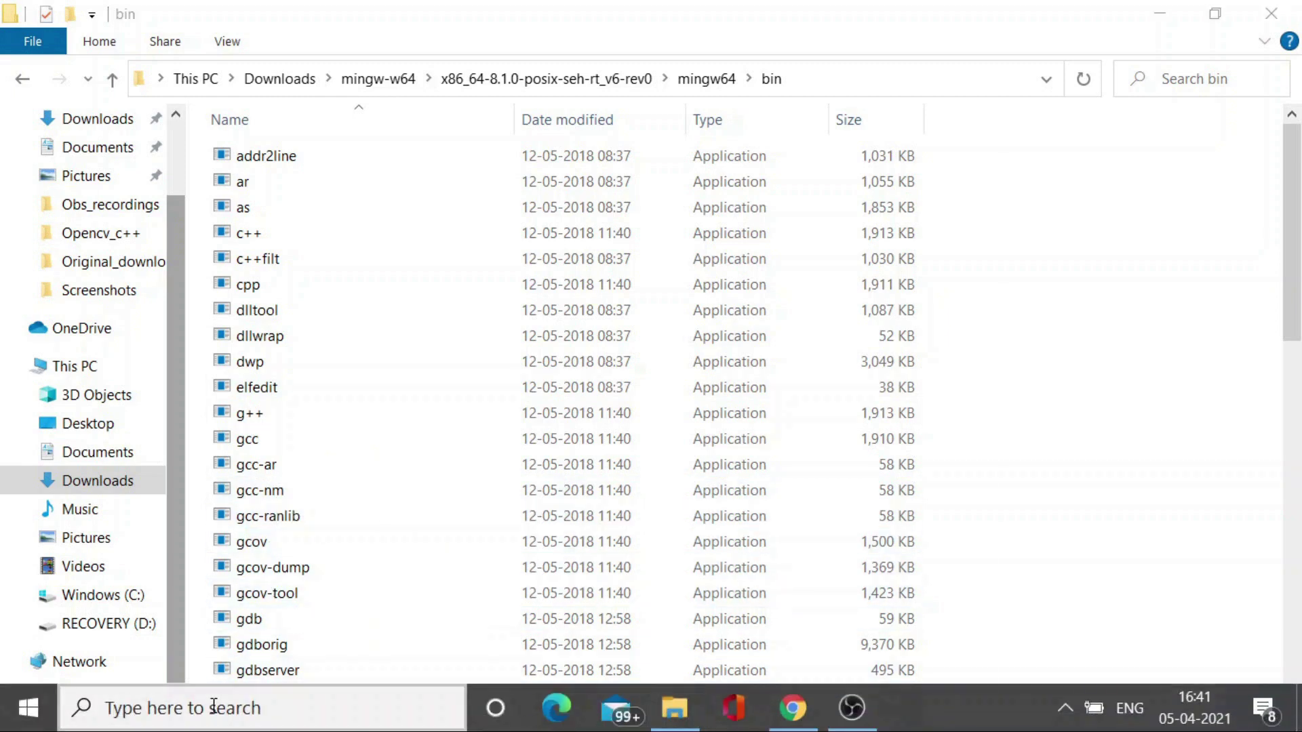
type("cmd")
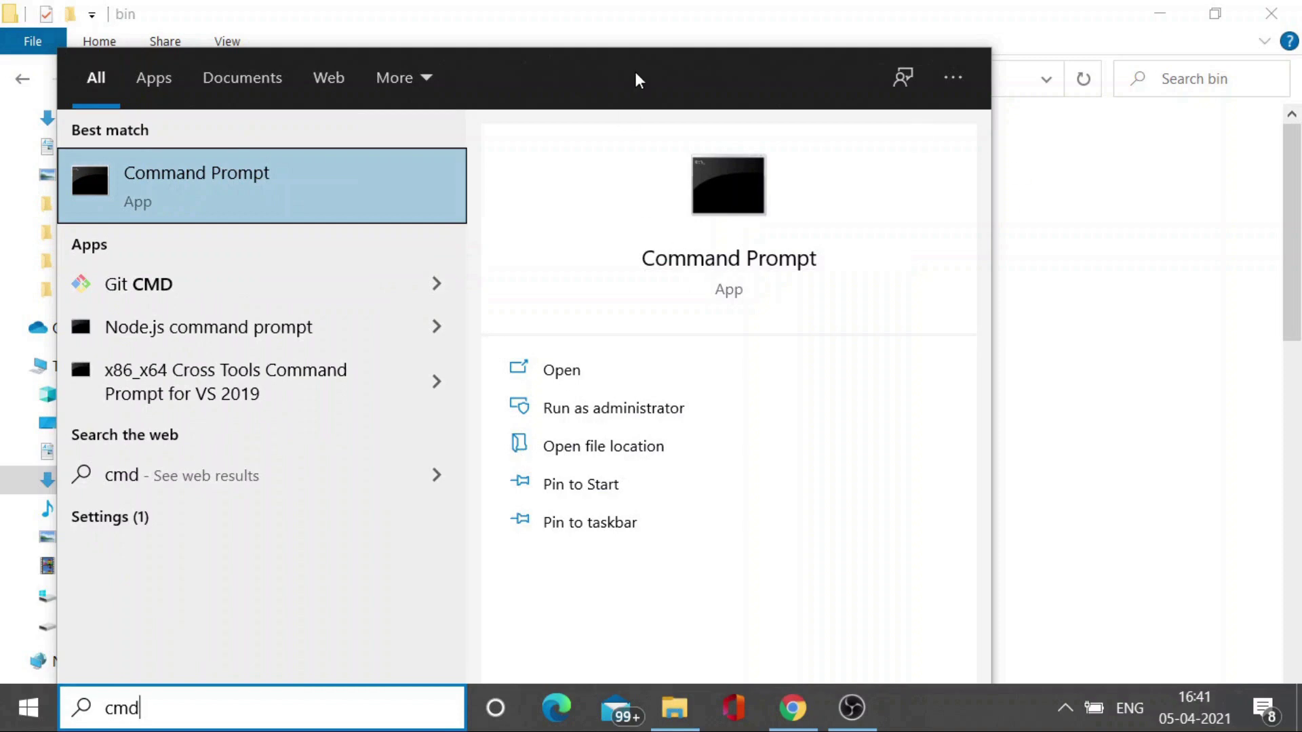
key("Escape")
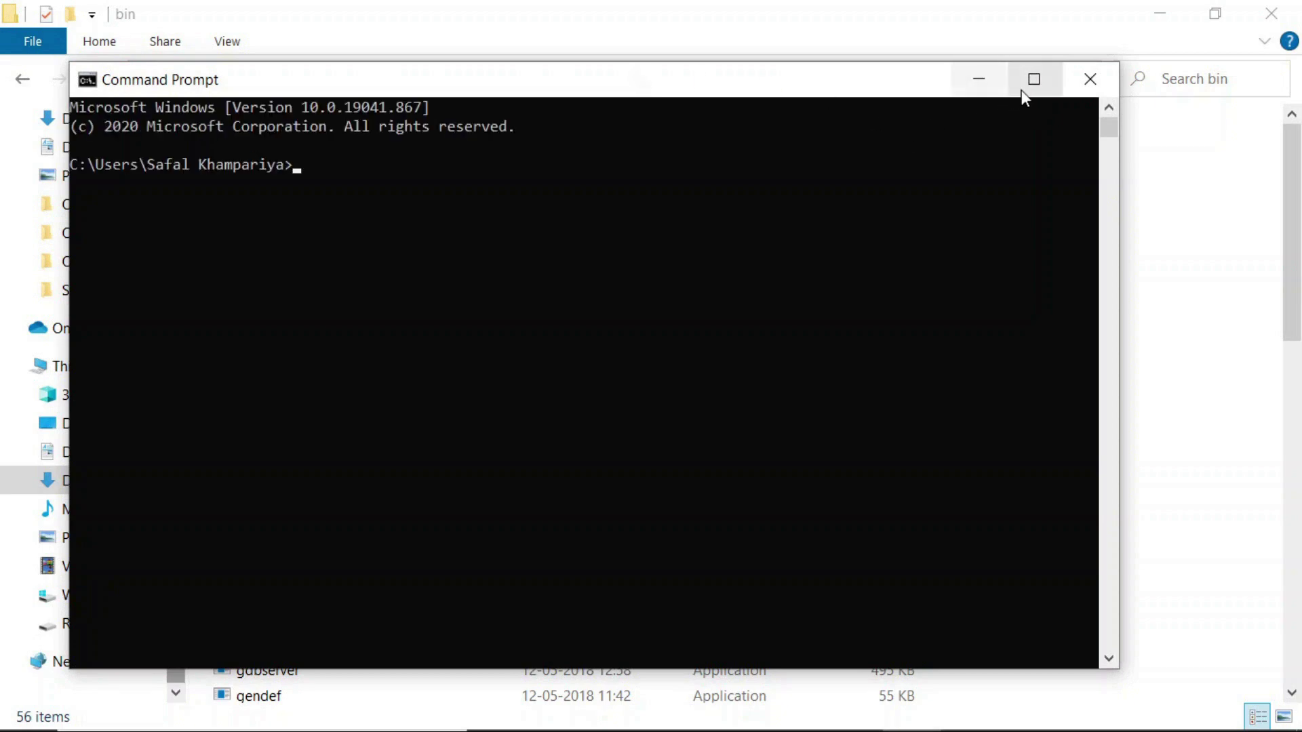
left_click(1033, 80)
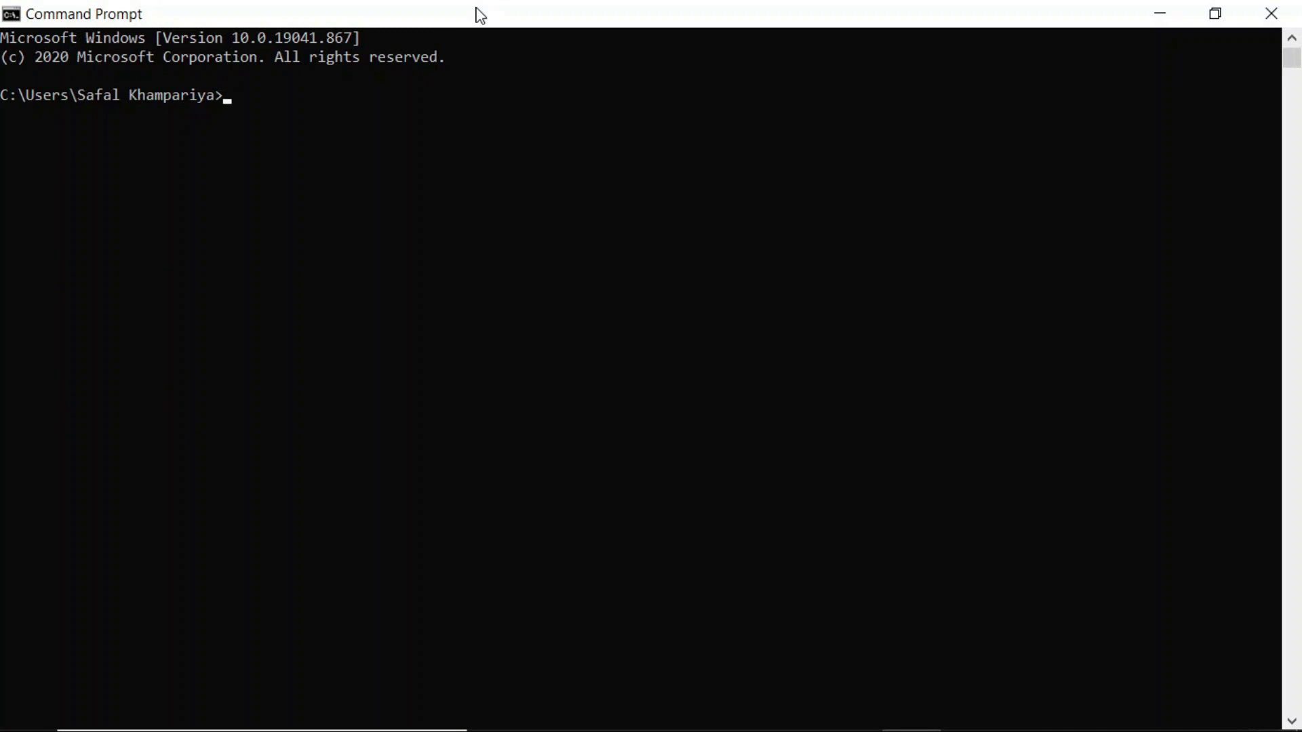
type("g++ --version")
key("Return")
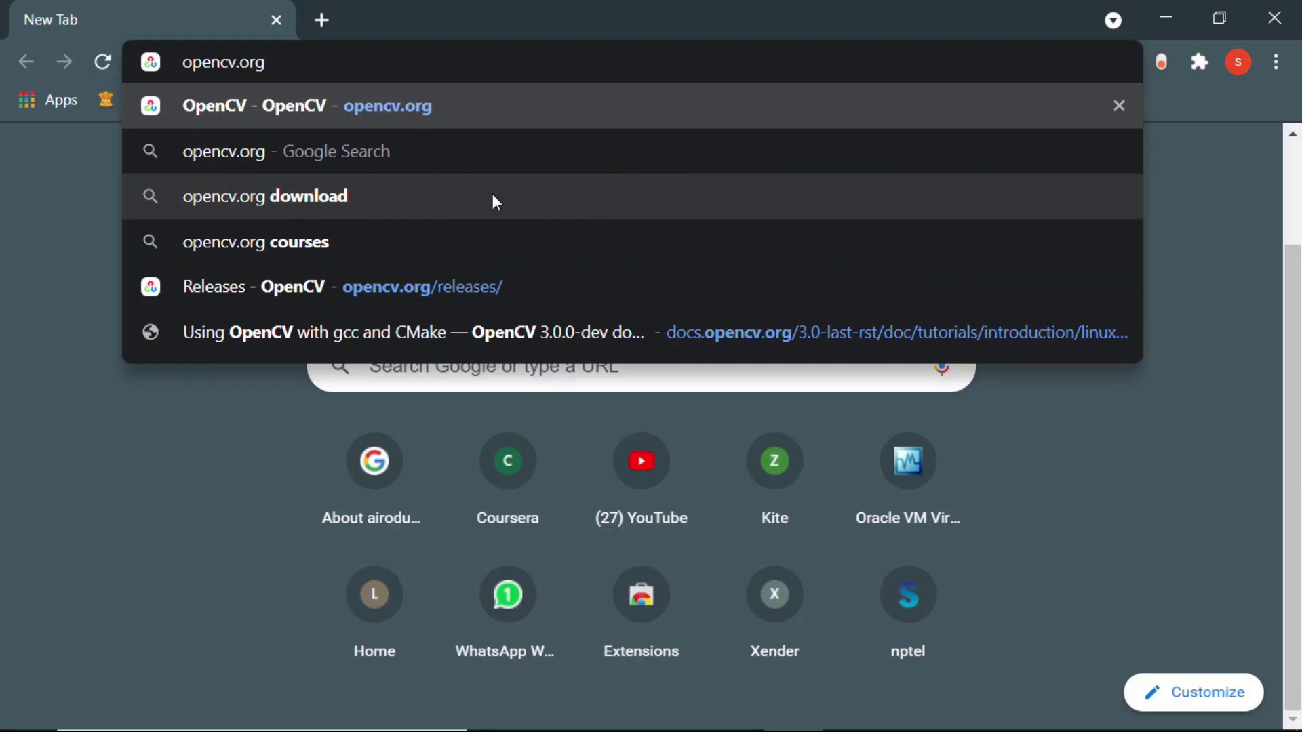
Step: Go to opencv.org and open the library's Releases page
key("Escape")
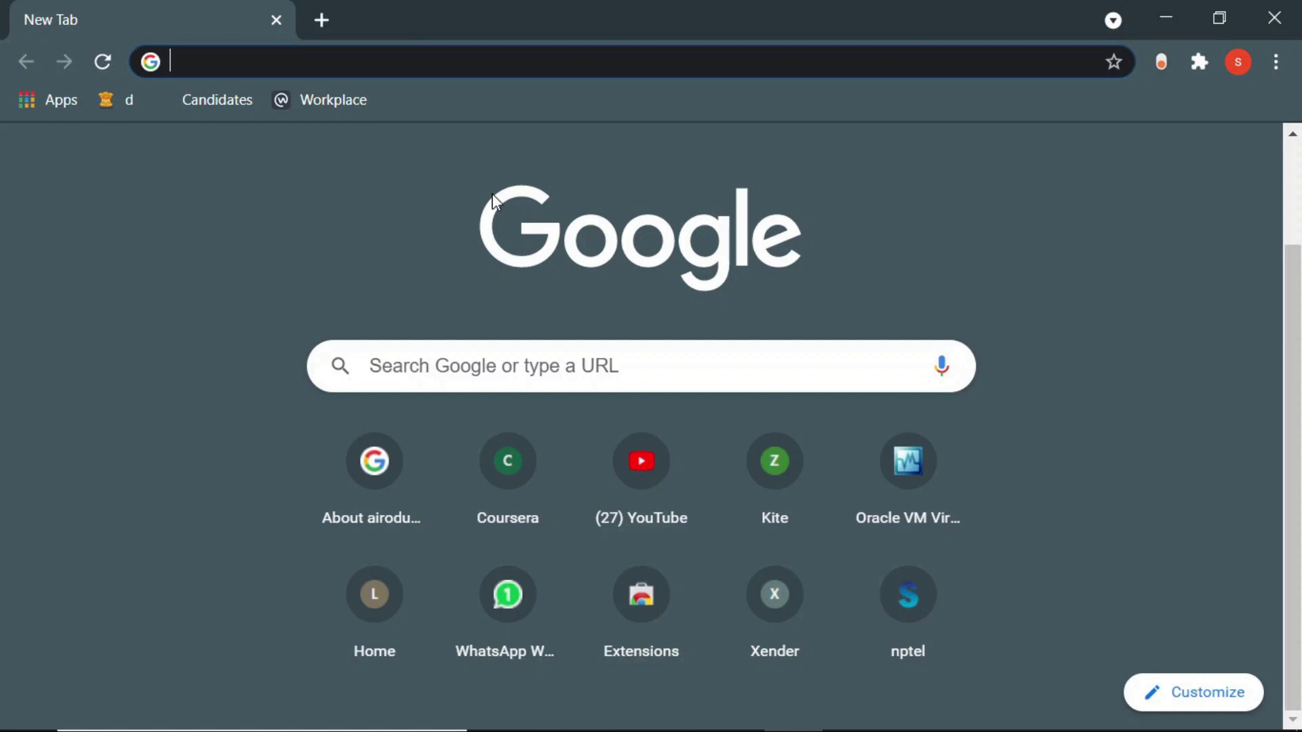
type("openc")
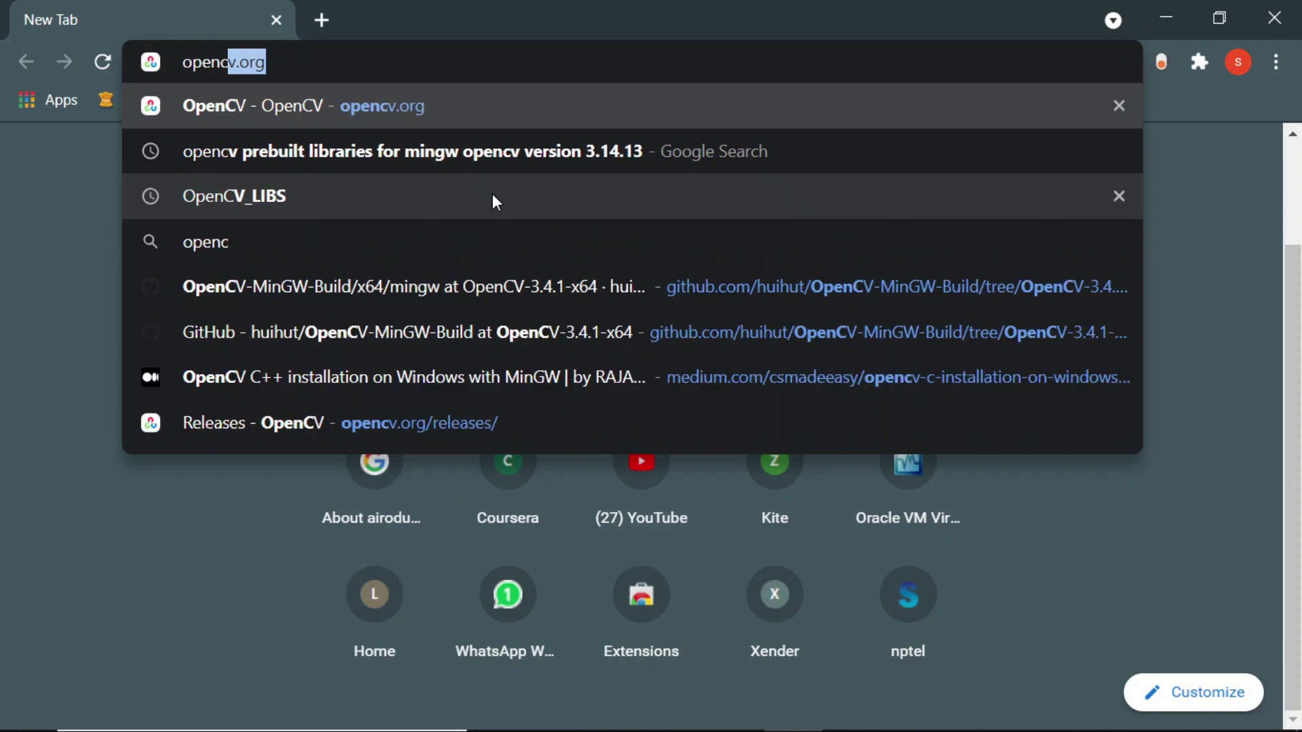
type("v.org")
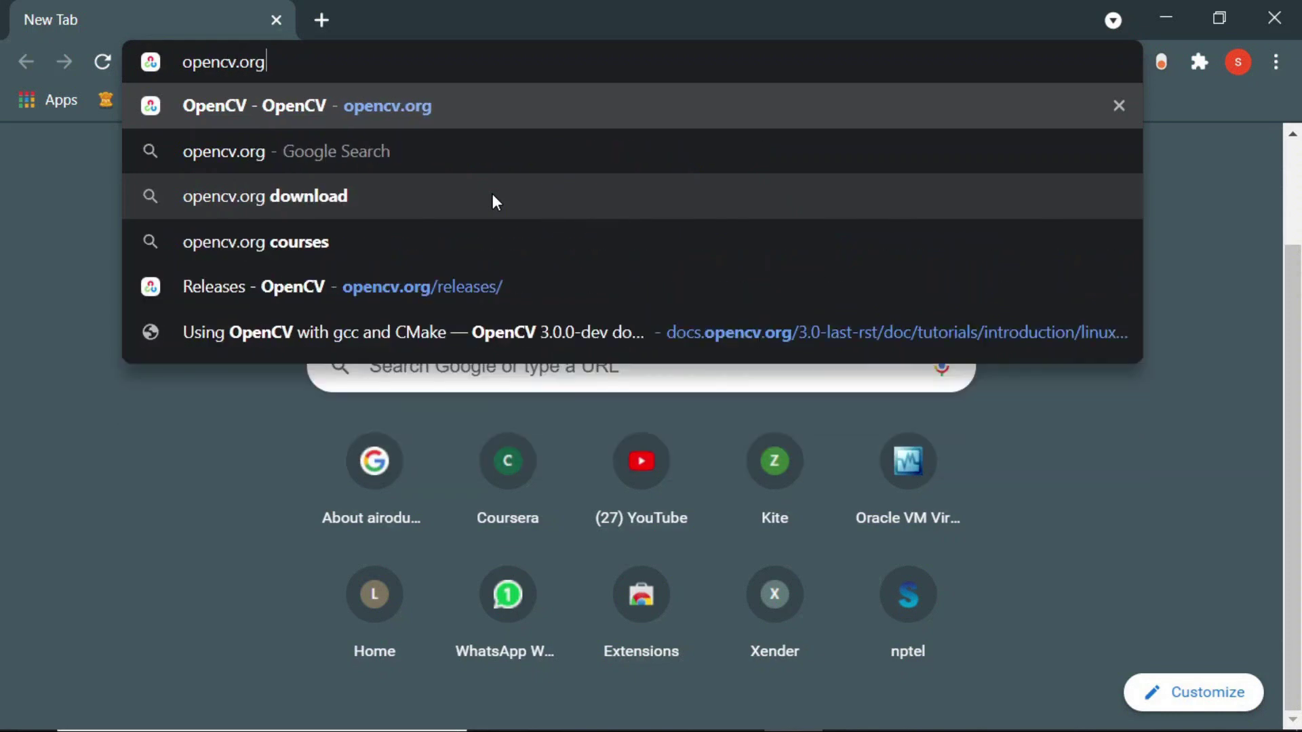
key("Return")
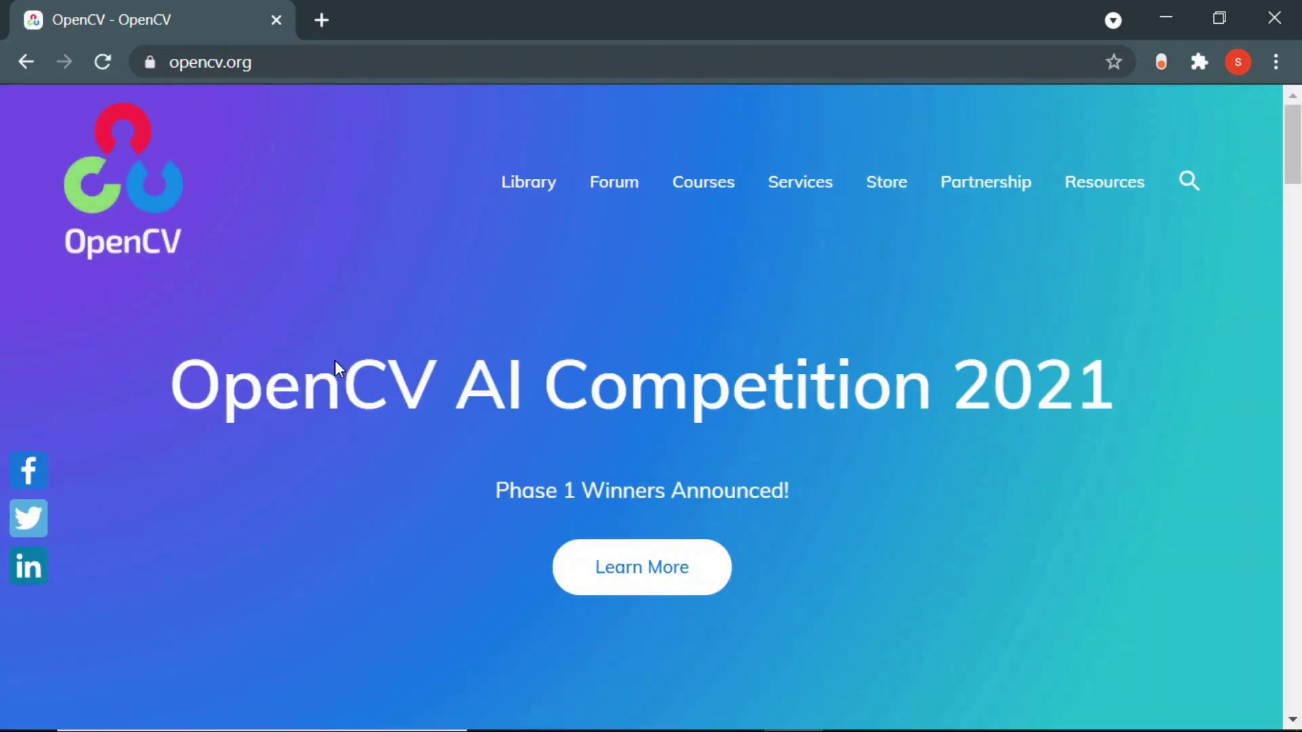
mouse_move(533, 194)
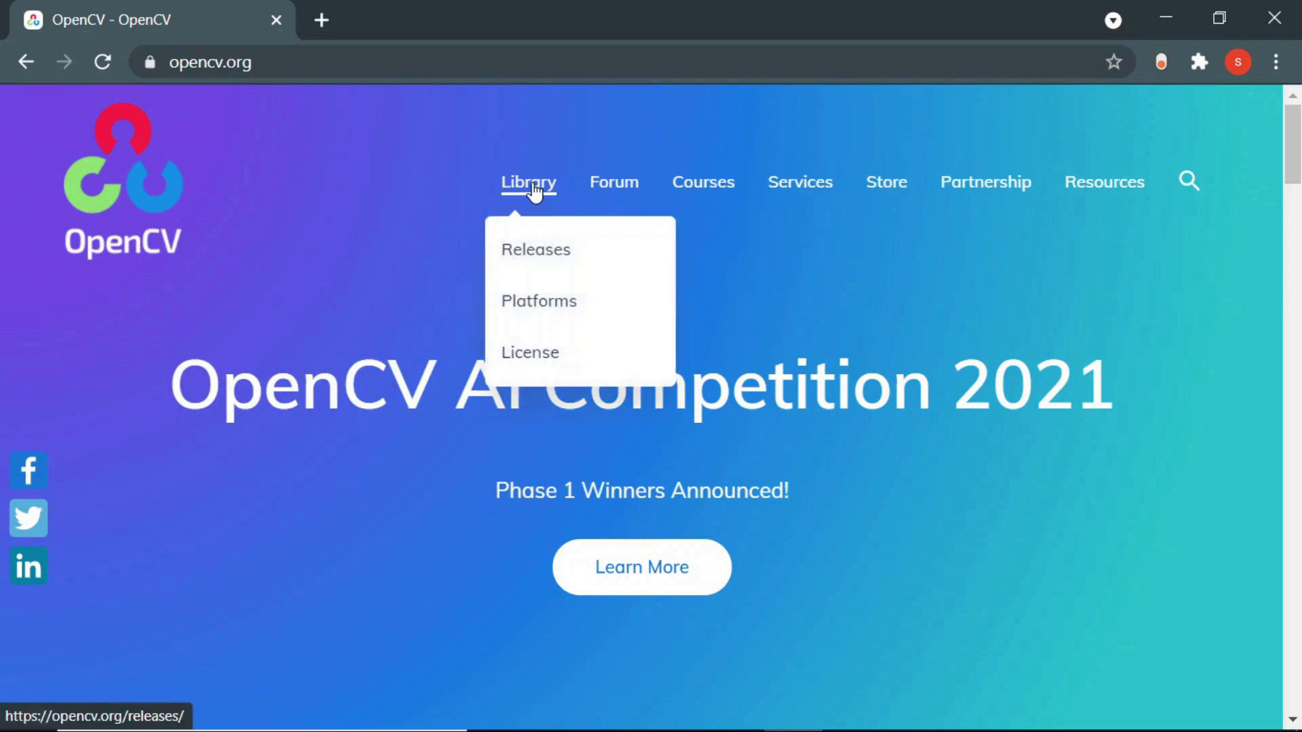
left_click(534, 261)
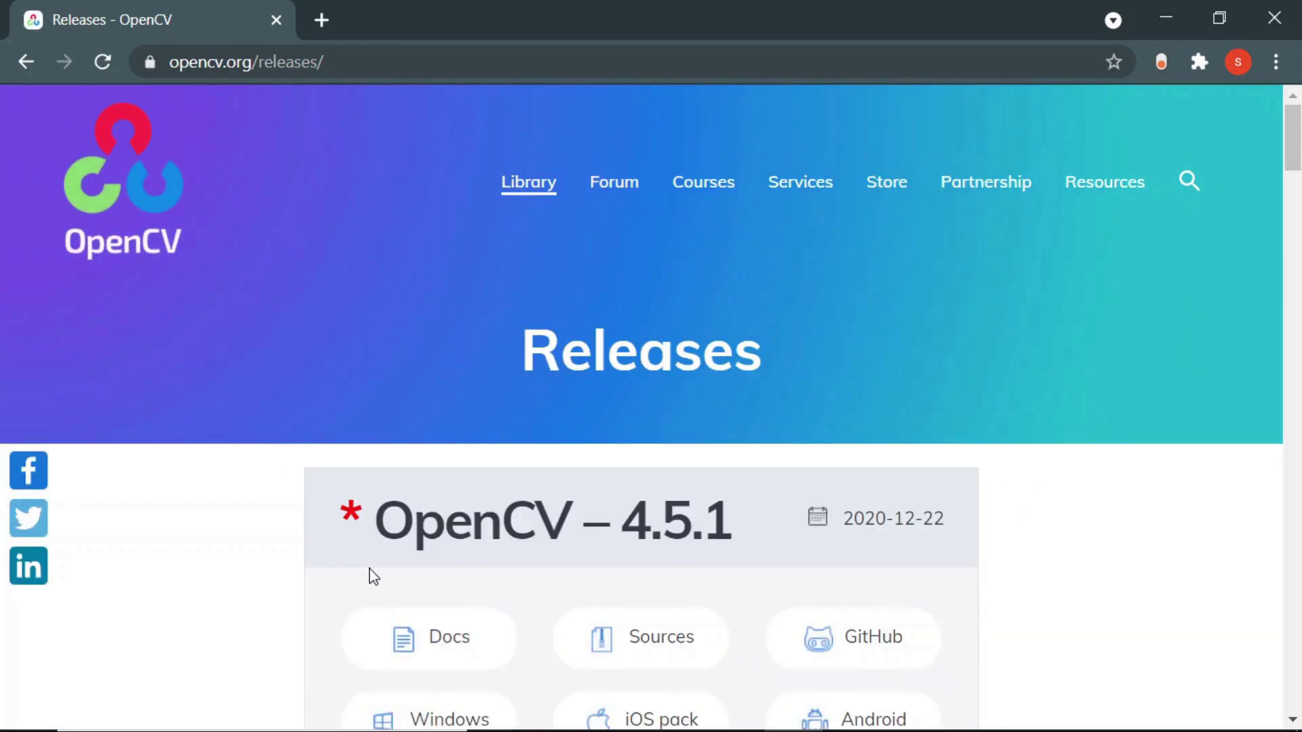
Step: Find the OpenCV 3.4.13 release and download its Windows package
scroll(373, 576, "down", 7)
scroll(374, 576, "down", 14)
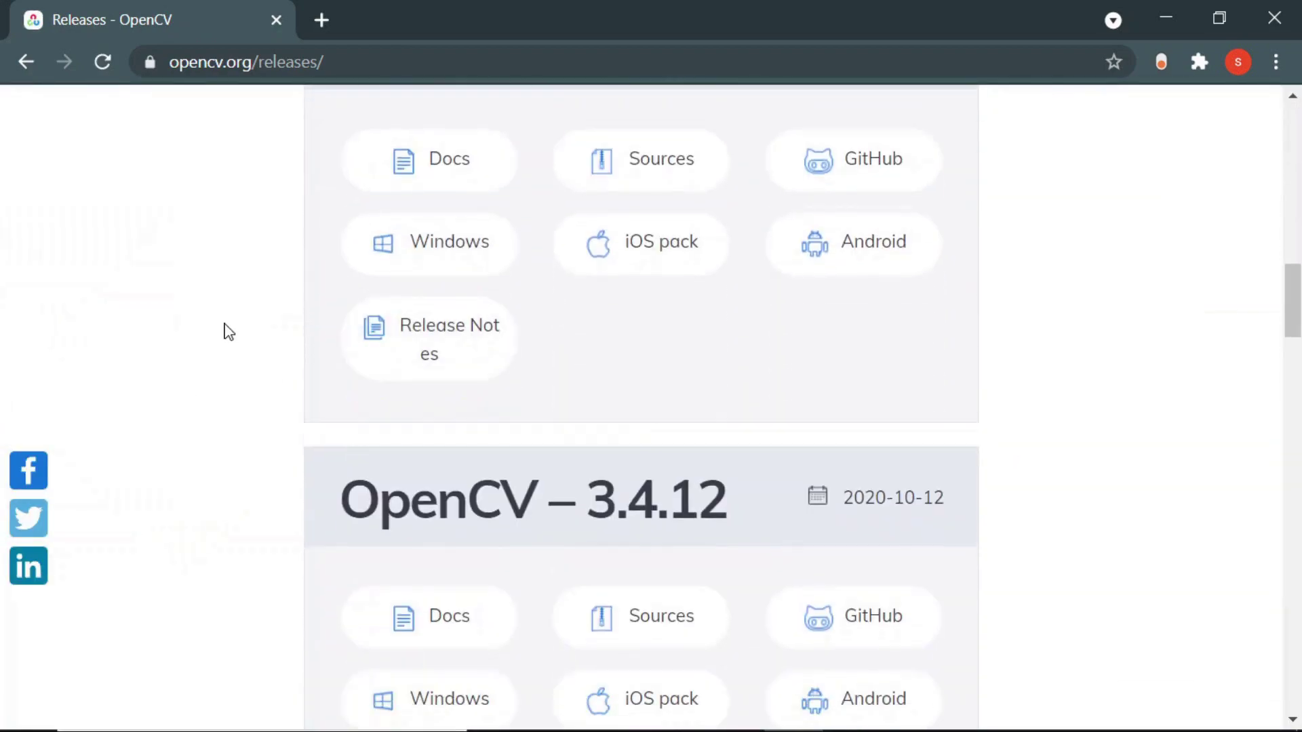
scroll(226, 328, "down", 12)
scroll(194, 251, "up", 18)
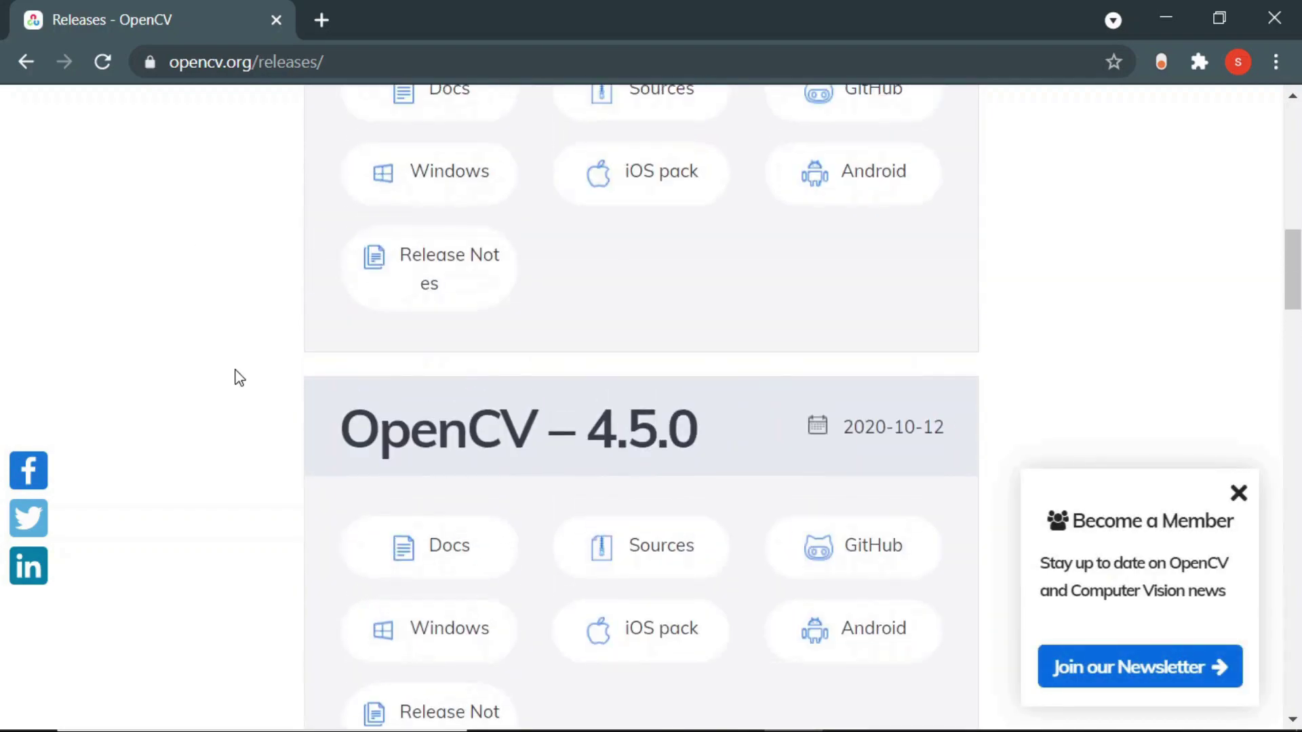
scroll(238, 380, "down", 9)
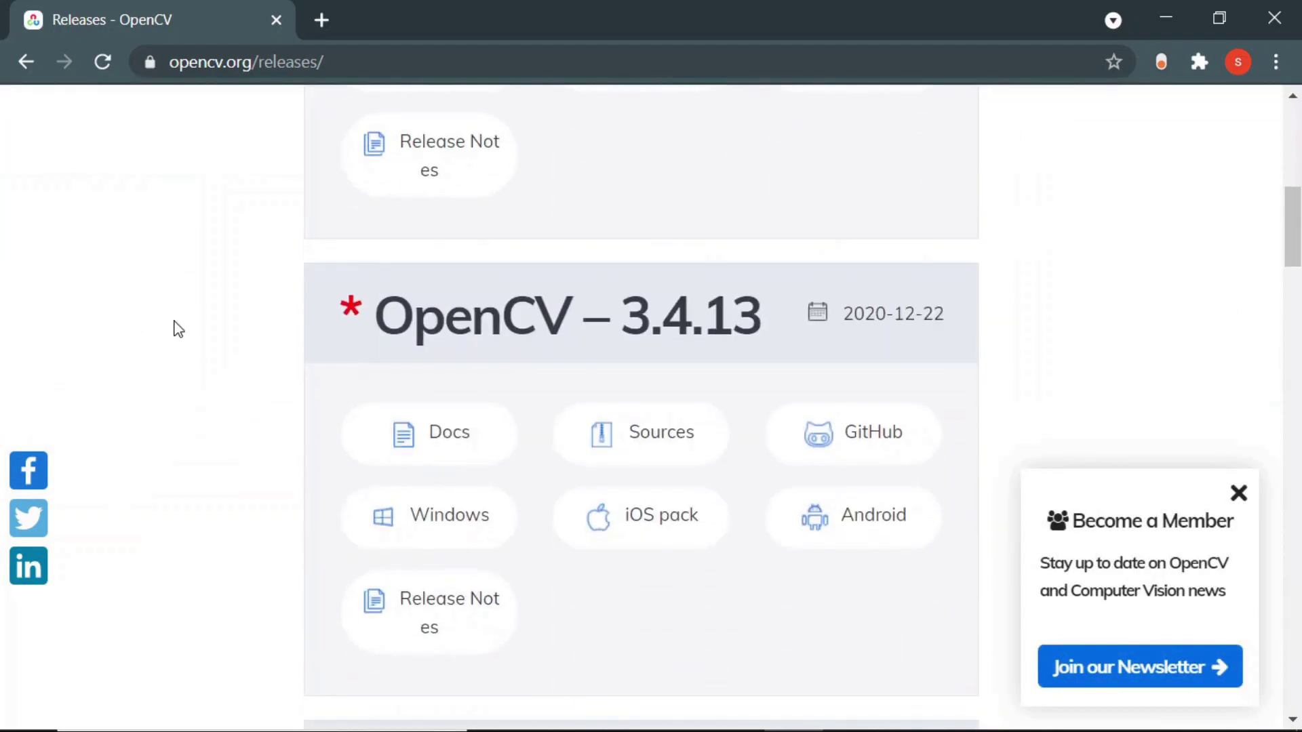
scroll(179, 308, "down", 4)
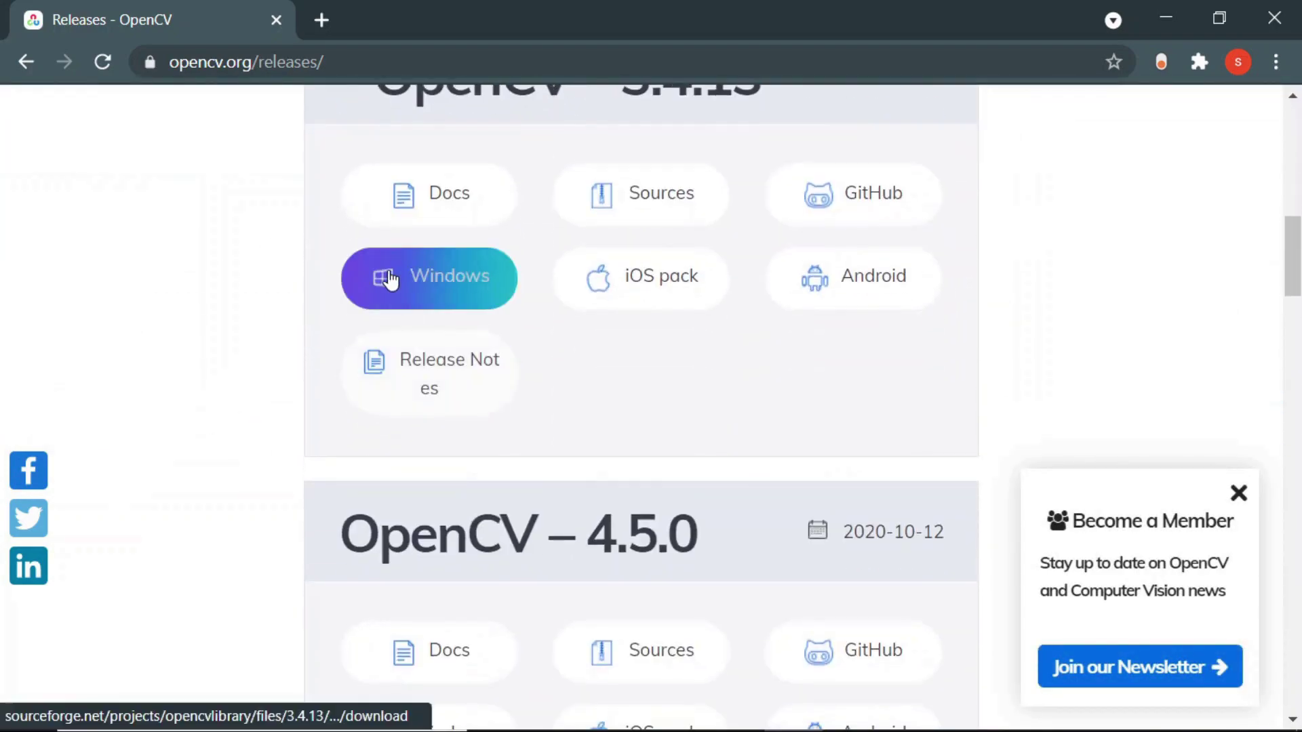
scroll(210, 234, "up", 3)
scroll(207, 232, "down", 2)
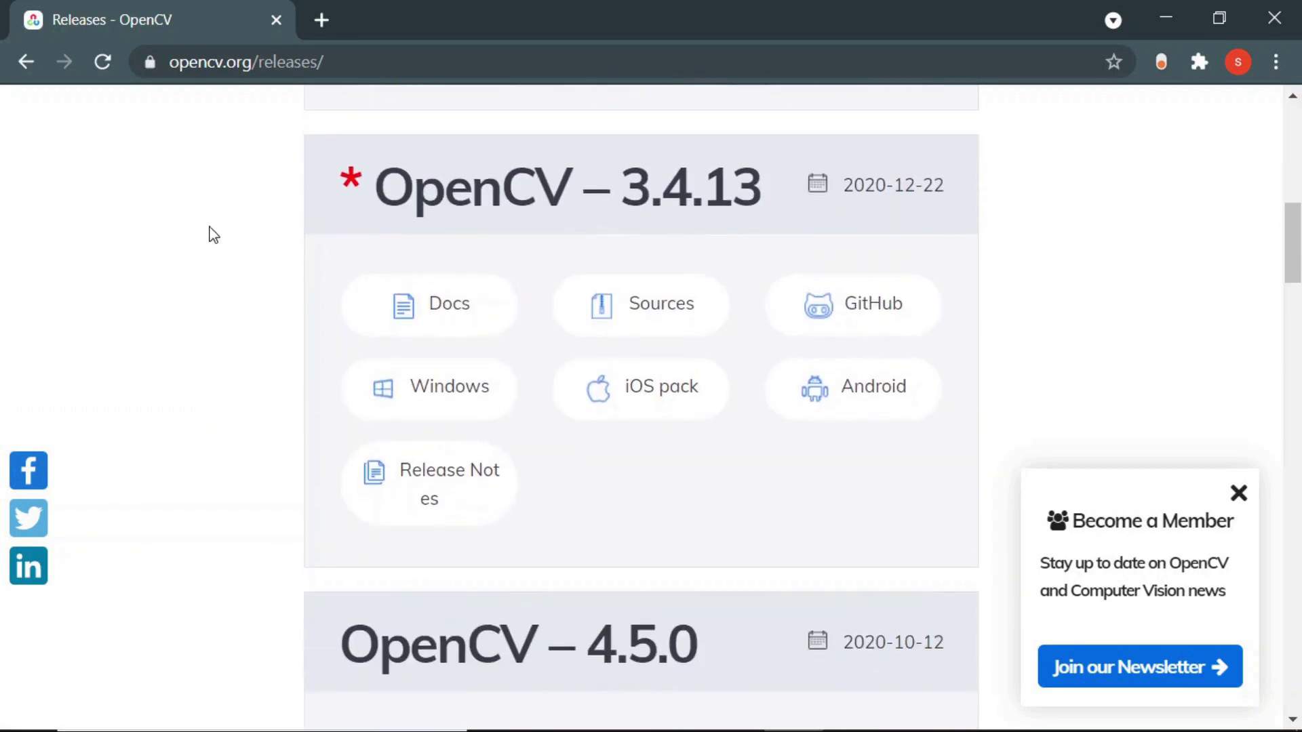
left_click(427, 416)
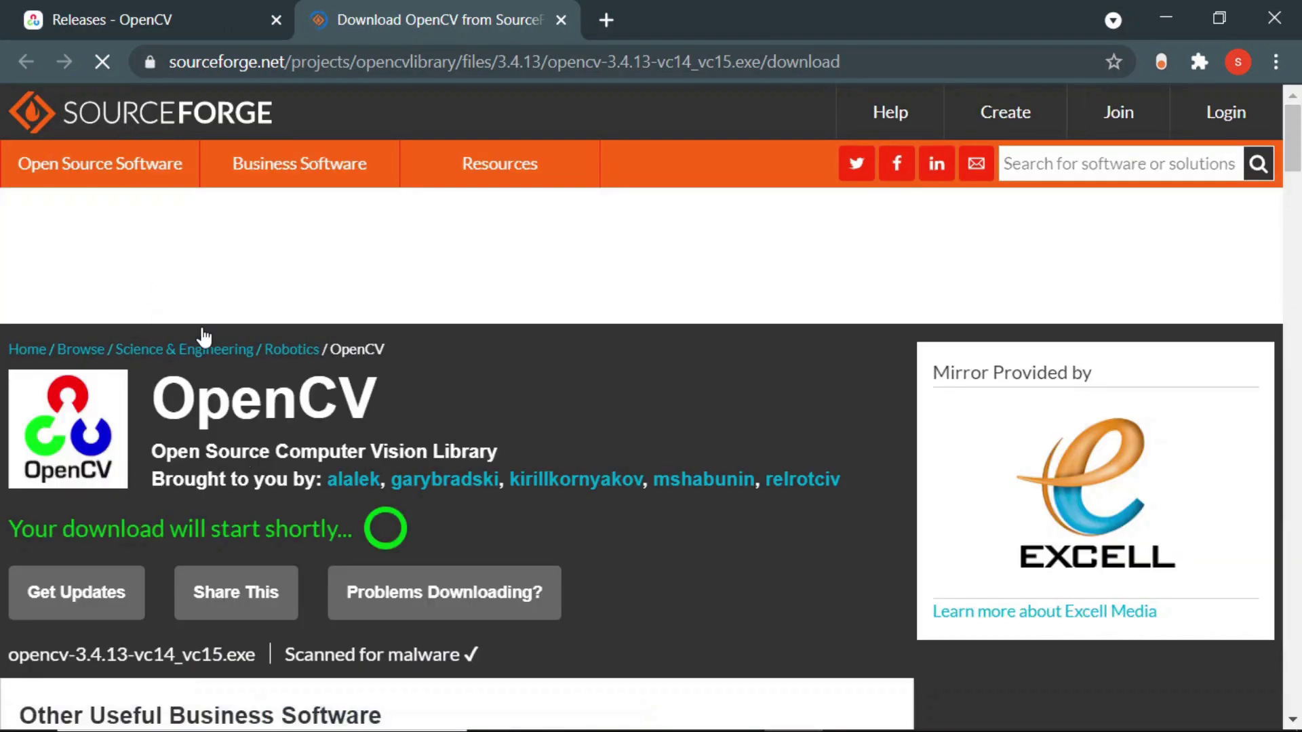
scroll(201, 327, "down", 4)
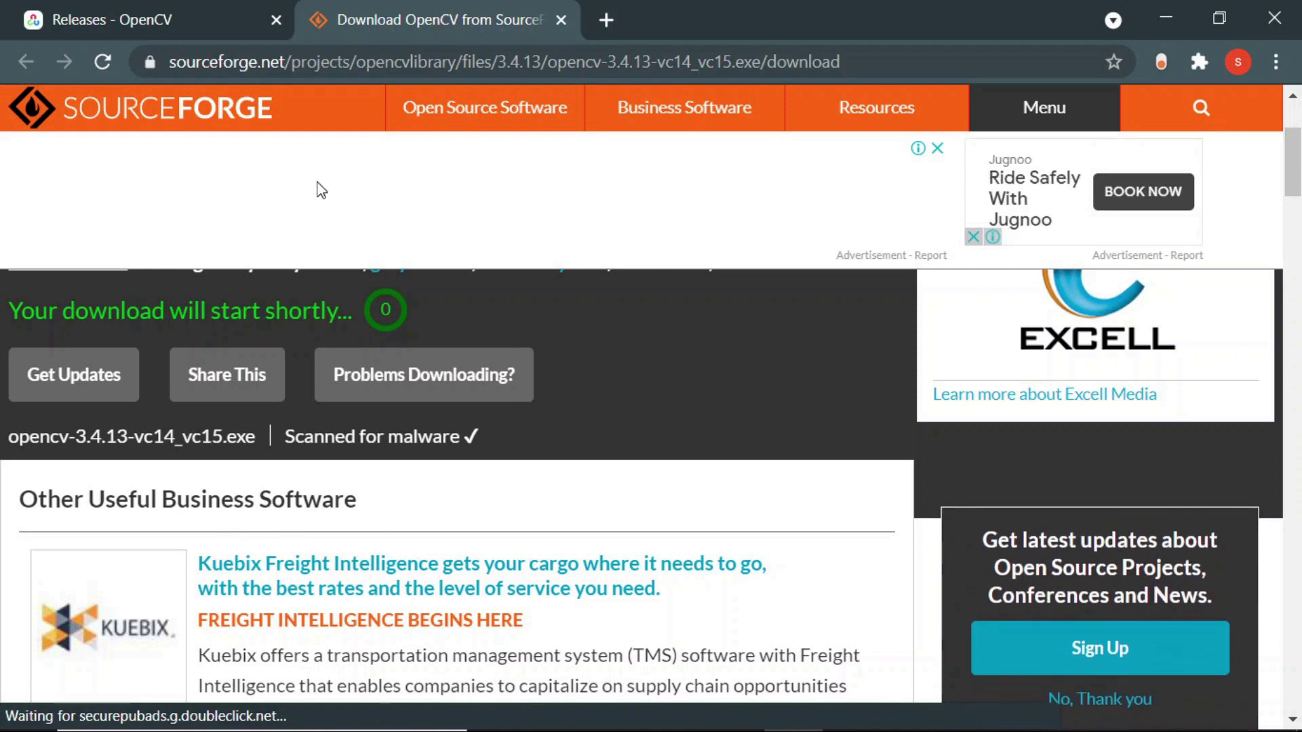
scroll(361, 473, "up", 3)
scroll(361, 473, "down", 6)
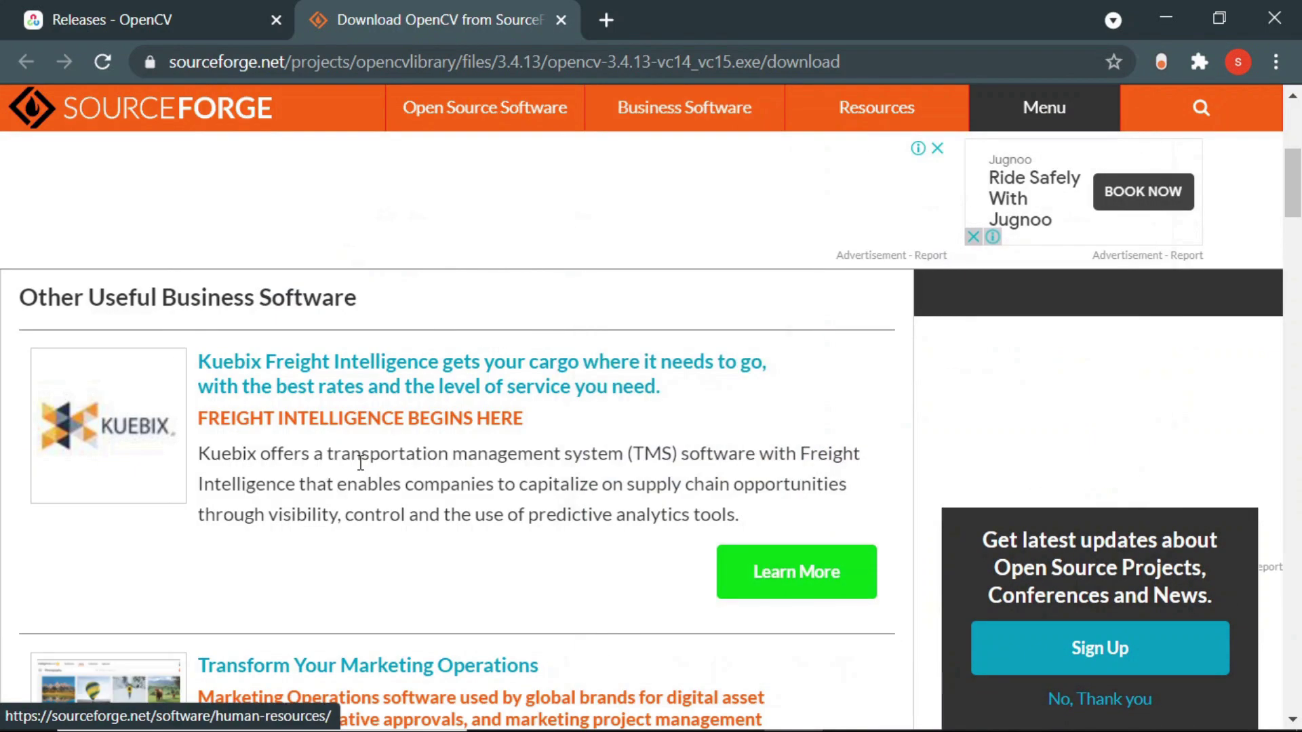
scroll(362, 467, "down", 10)
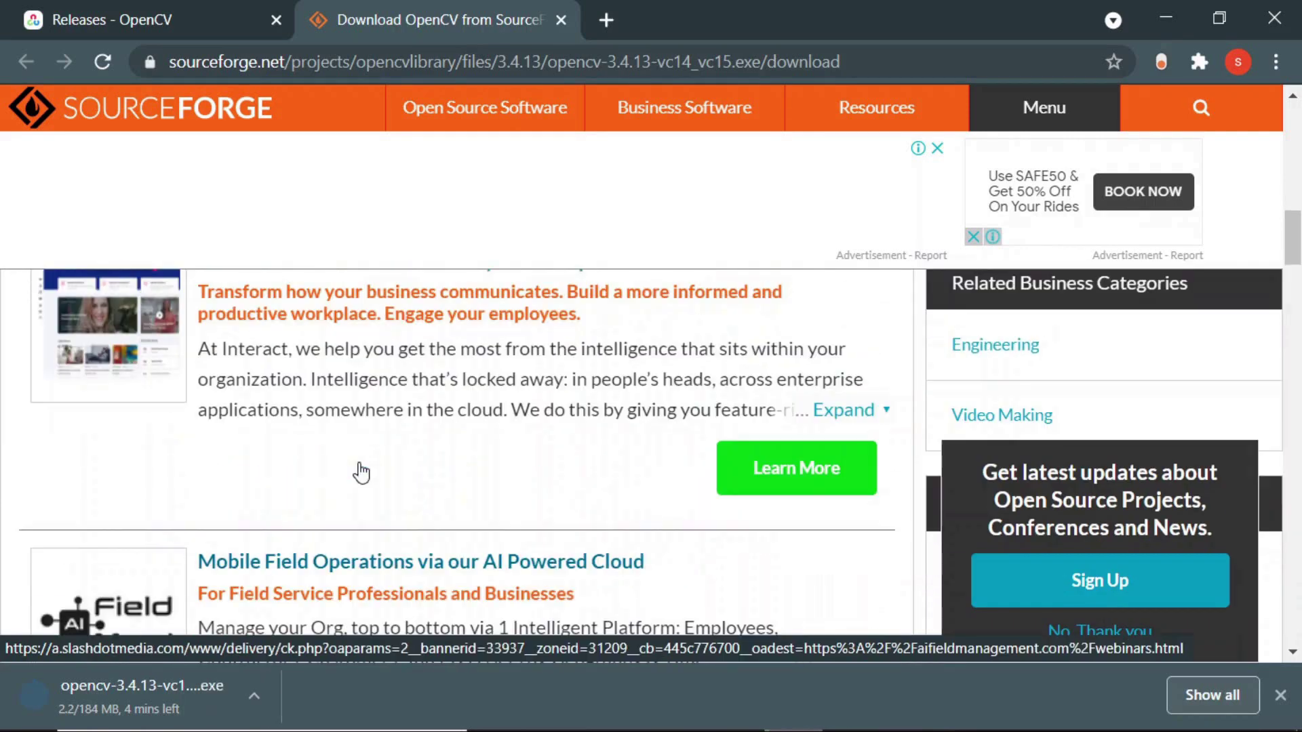
scroll(361, 472, "up", 15)
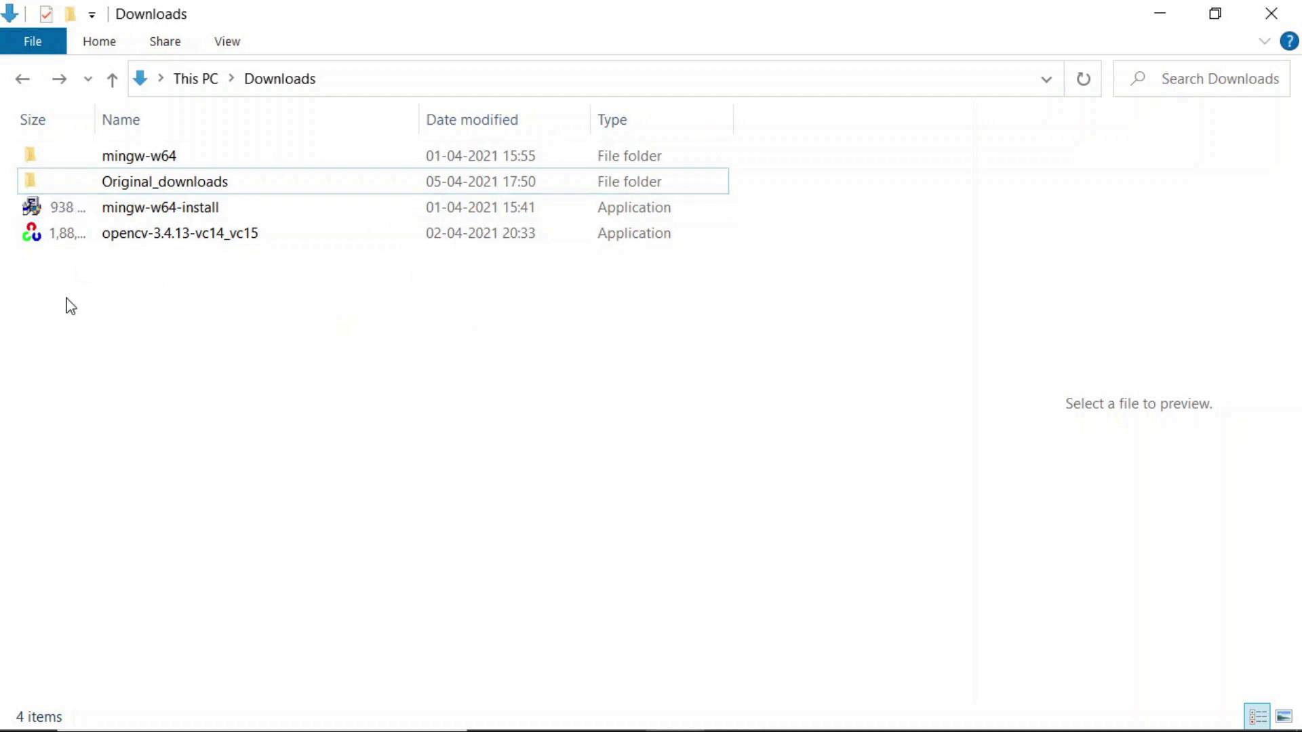
Step: Extract the opencv-3.4.13-vc14_vc15 self-extracting archive and the OpenCV-MinGW-Build-OpenCV-3.4.1-x64 zip into Downloads
double_click(165, 237)
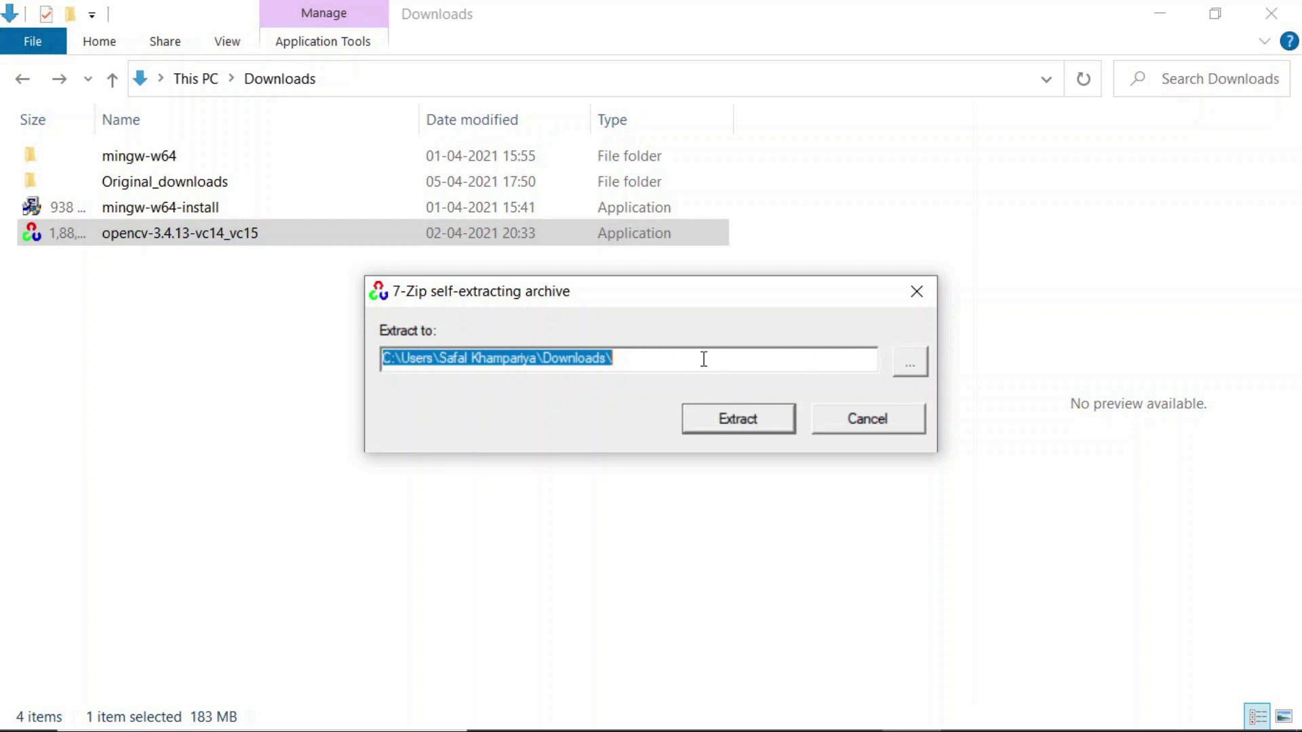
left_click(712, 418)
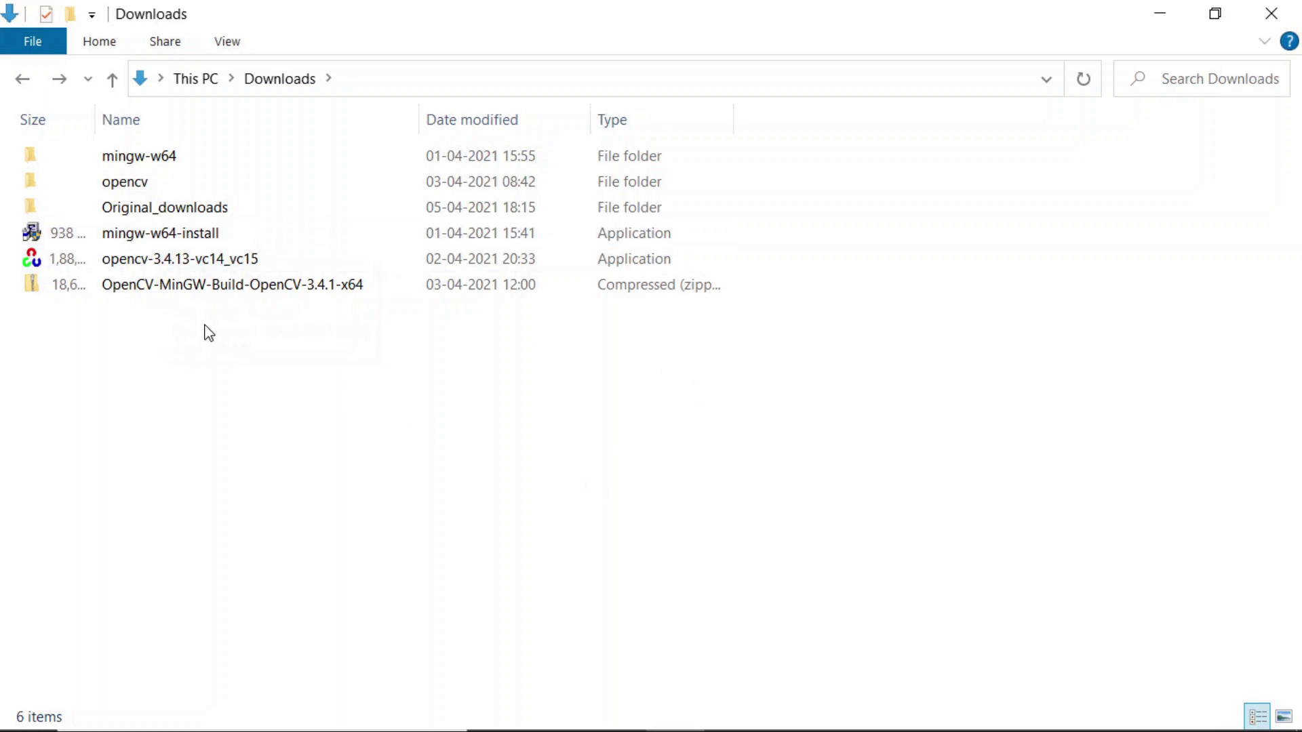
left_click(208, 291)
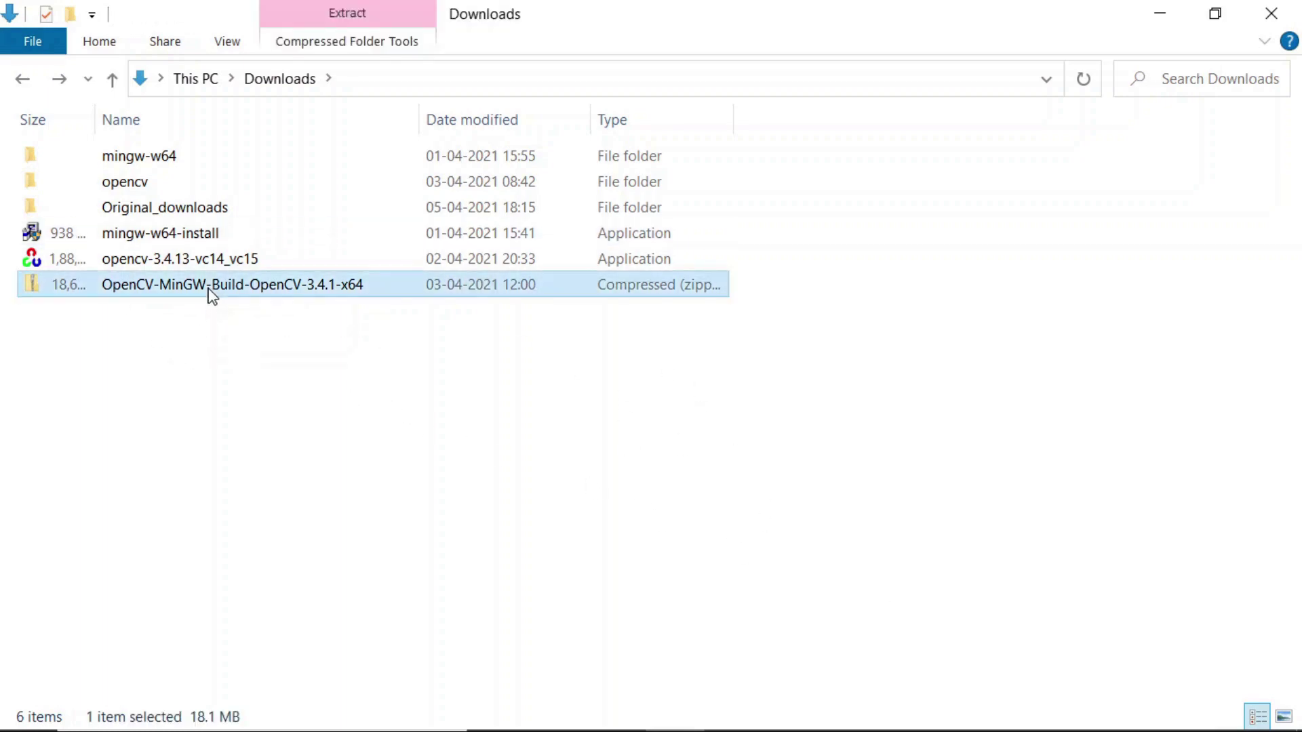
right_click(208, 286)
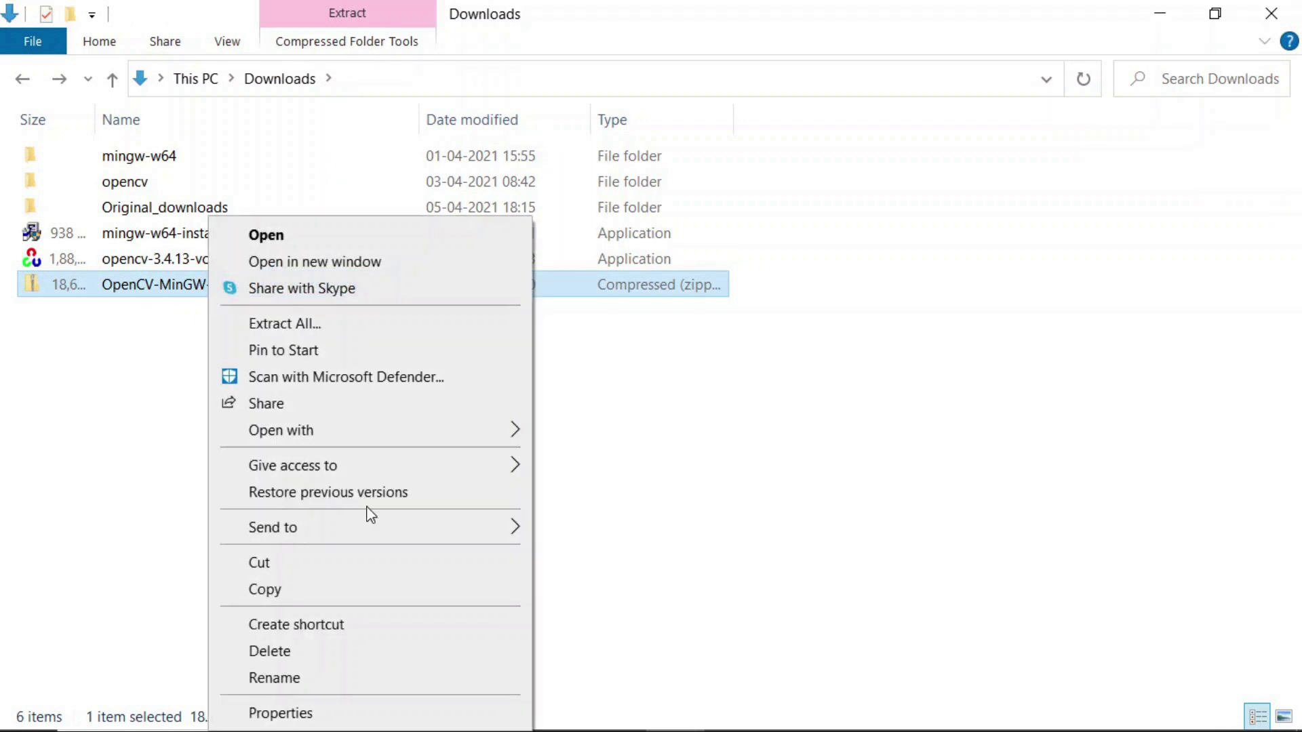
left_click(312, 324)
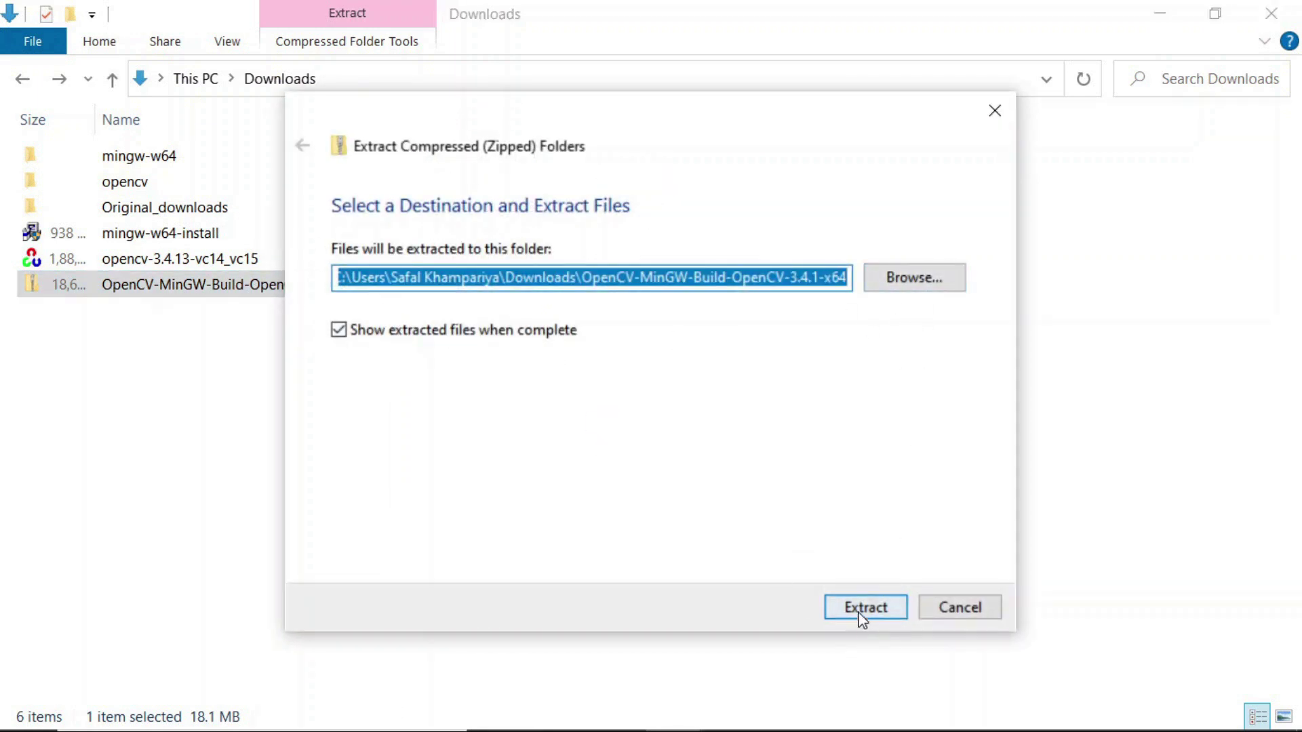
left_click(889, 610)
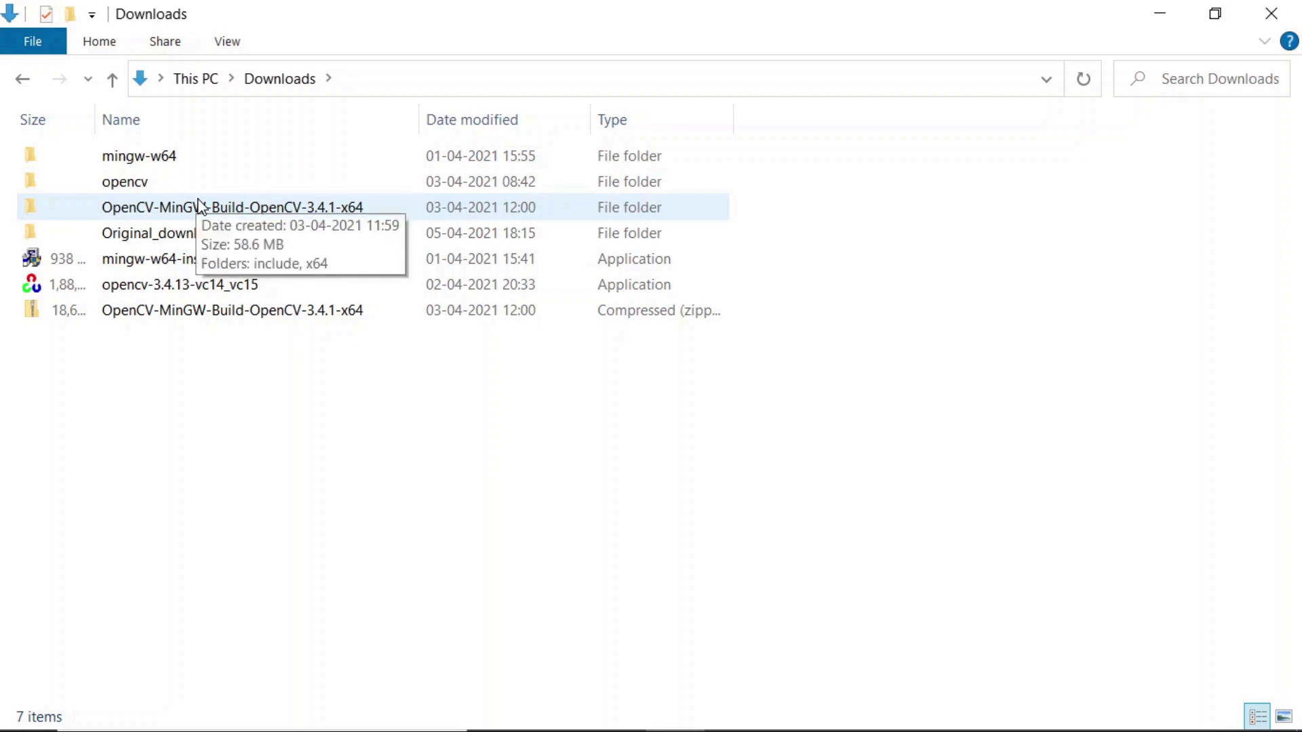
Step: Copy the mingw folder located in the x64 subfolder of the extracted OpenCV-MinGW-Build-OpenCV-3.4.1-x64 folder
double_click(271, 210)
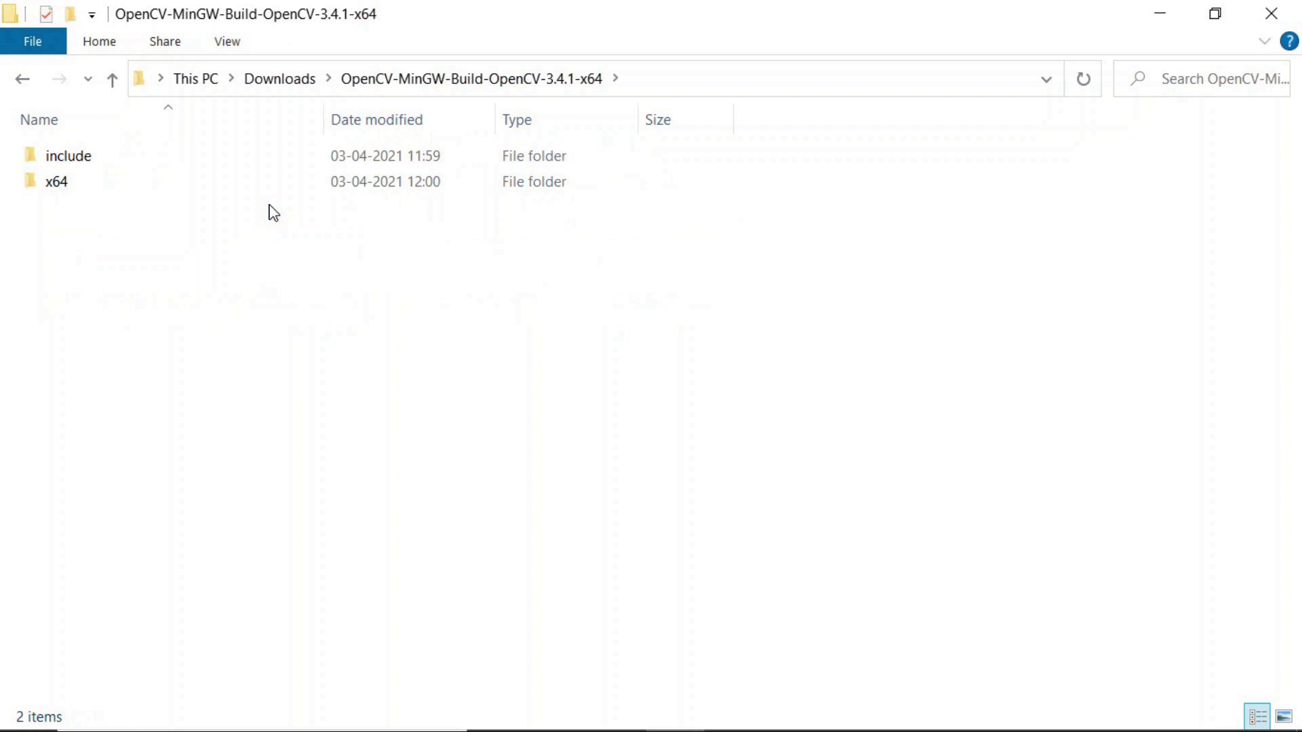
left_click(107, 185)
double_click(106, 185)
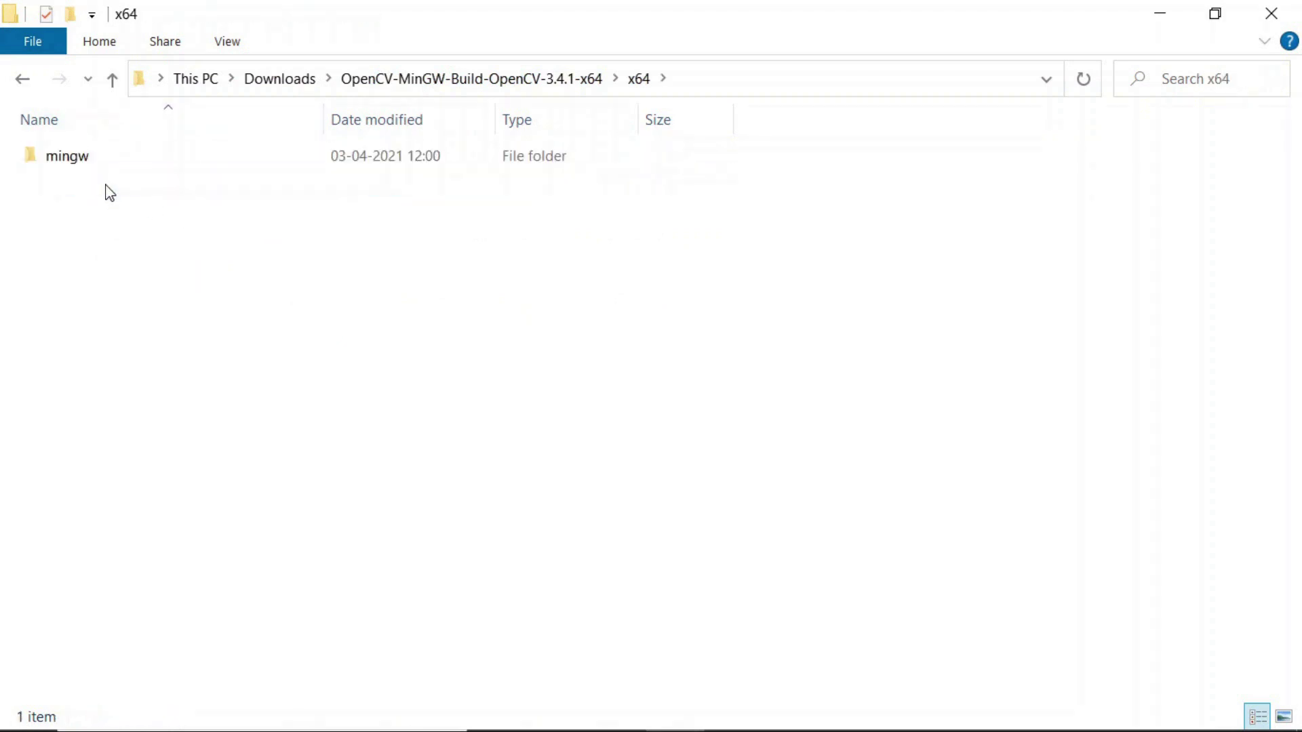
left_click(81, 164)
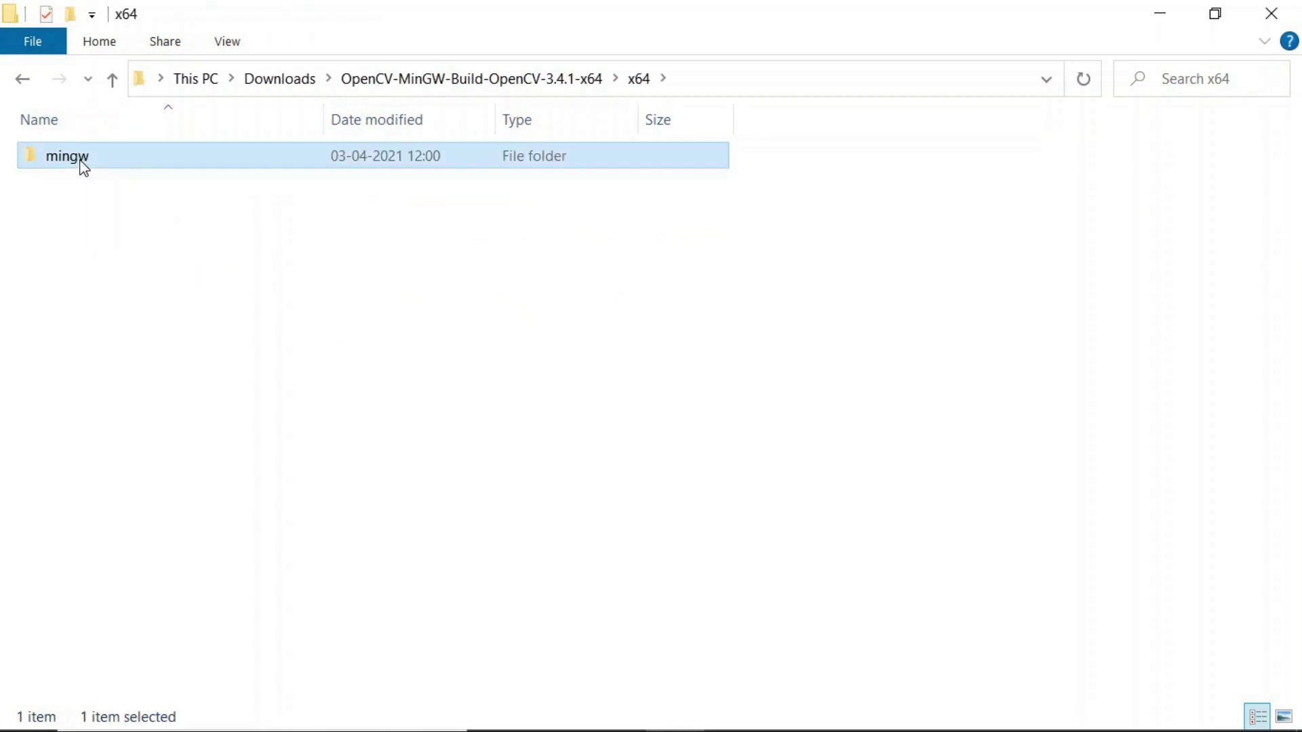
right_click(82, 165)
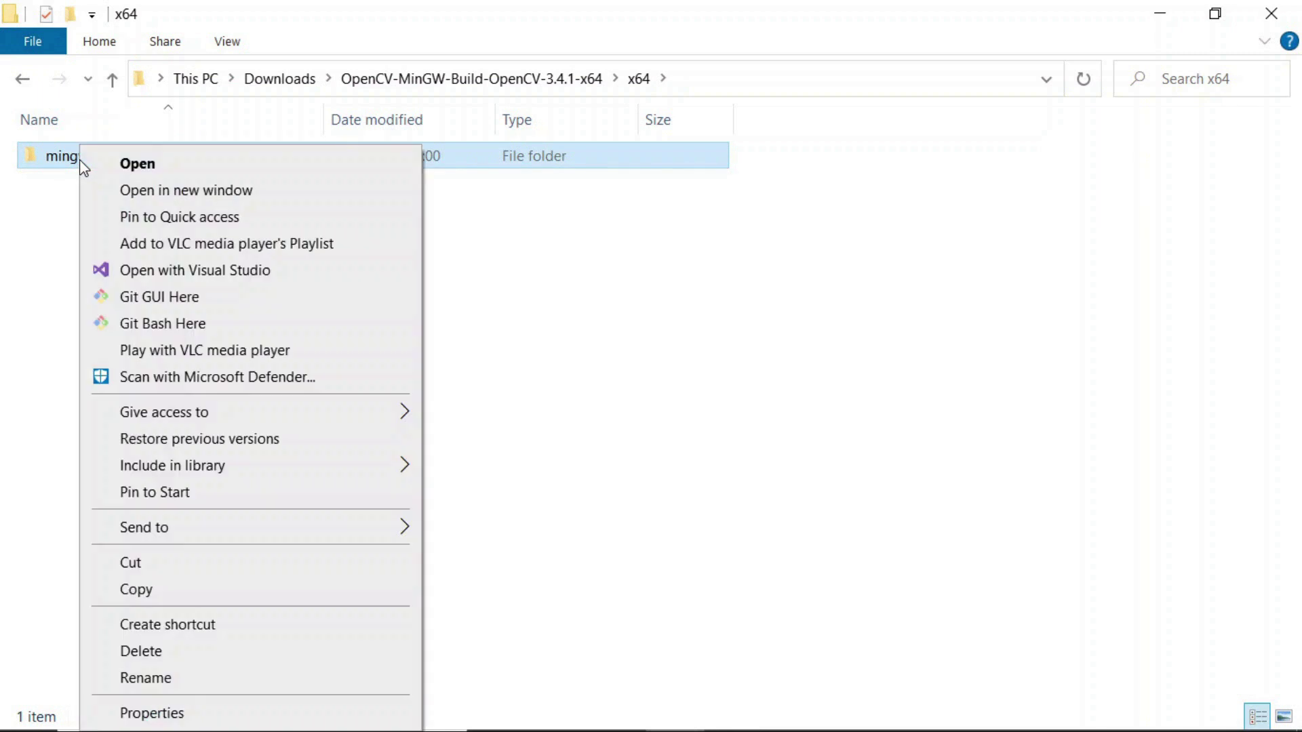
left_click(124, 595)
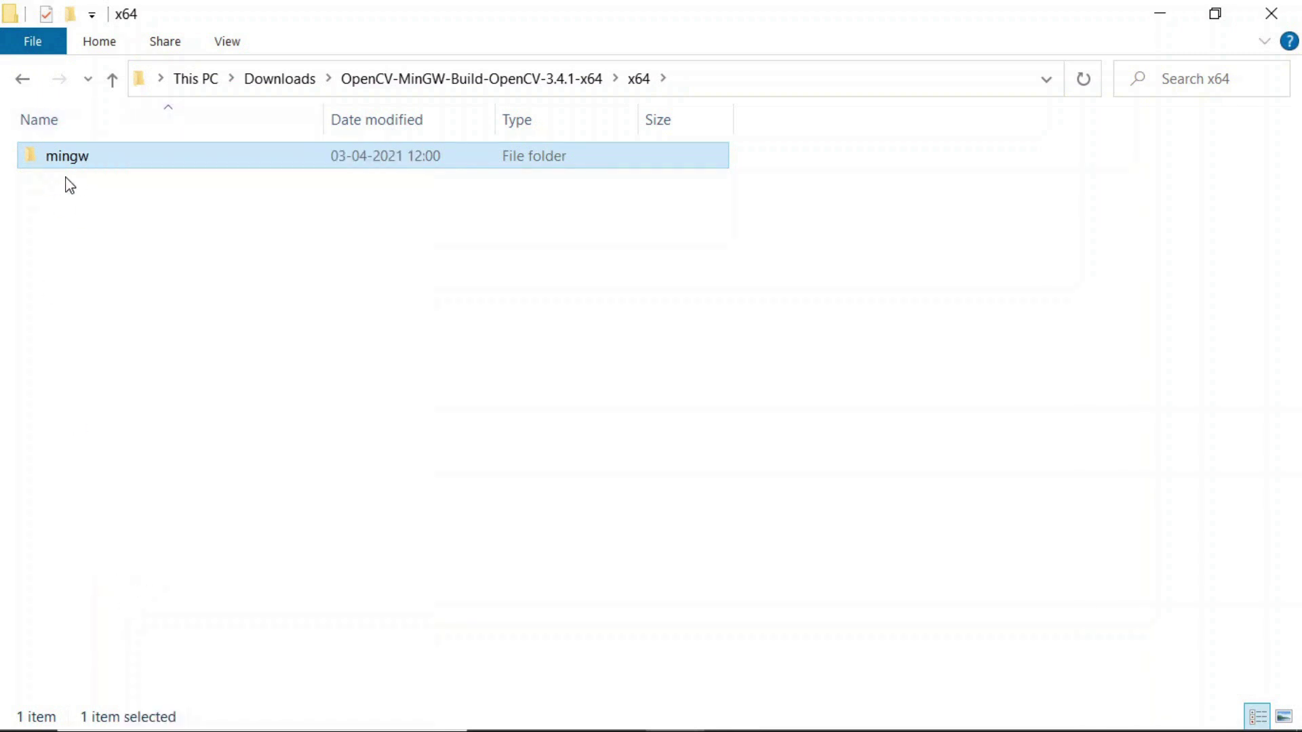
Step: Paste the copied mingw folder into opencv\build\x64 inside Downloads, alongside vc14 and vc15
left_click(23, 80)
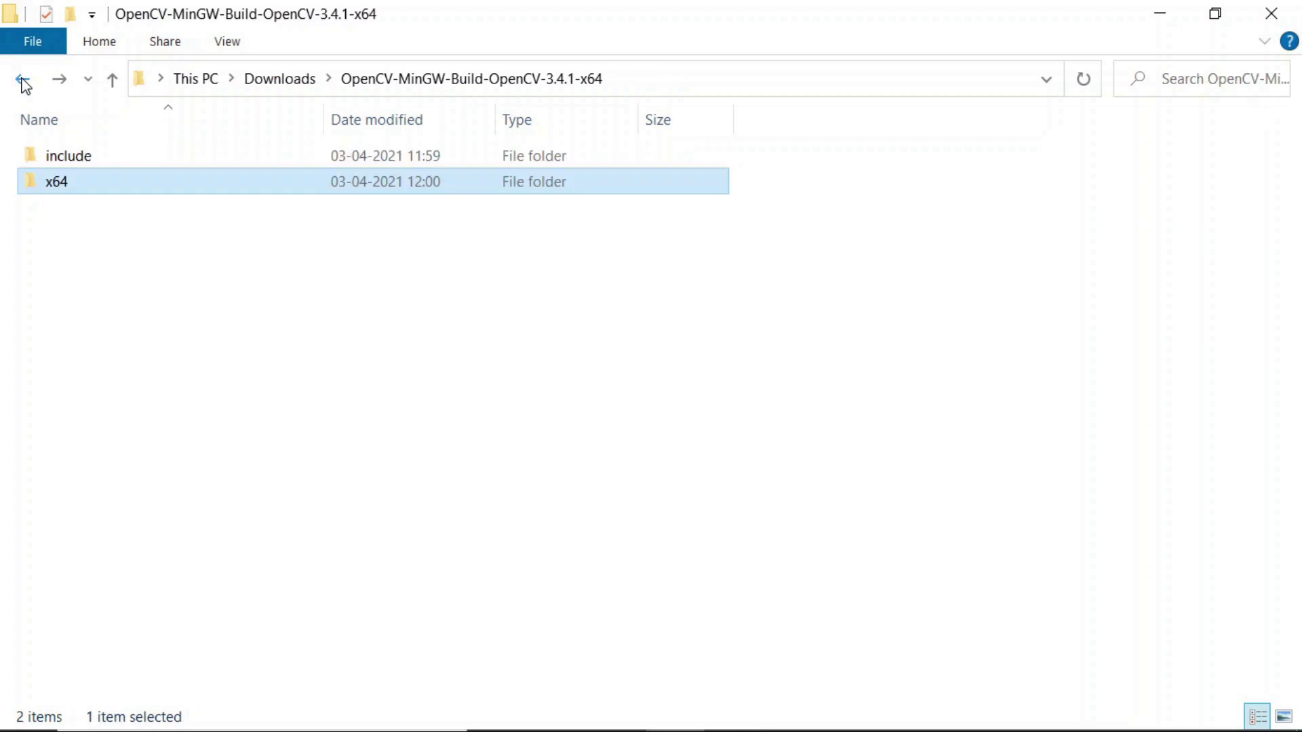
left_click(23, 80)
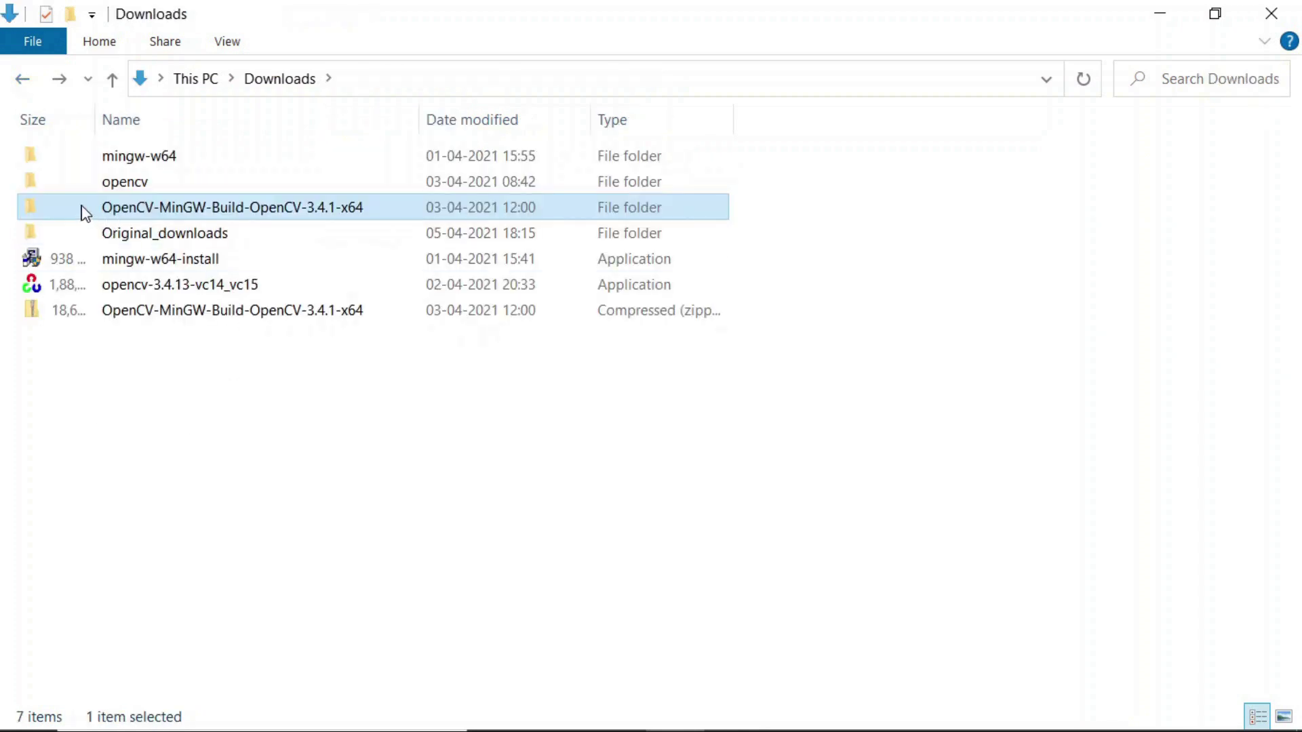
double_click(119, 184)
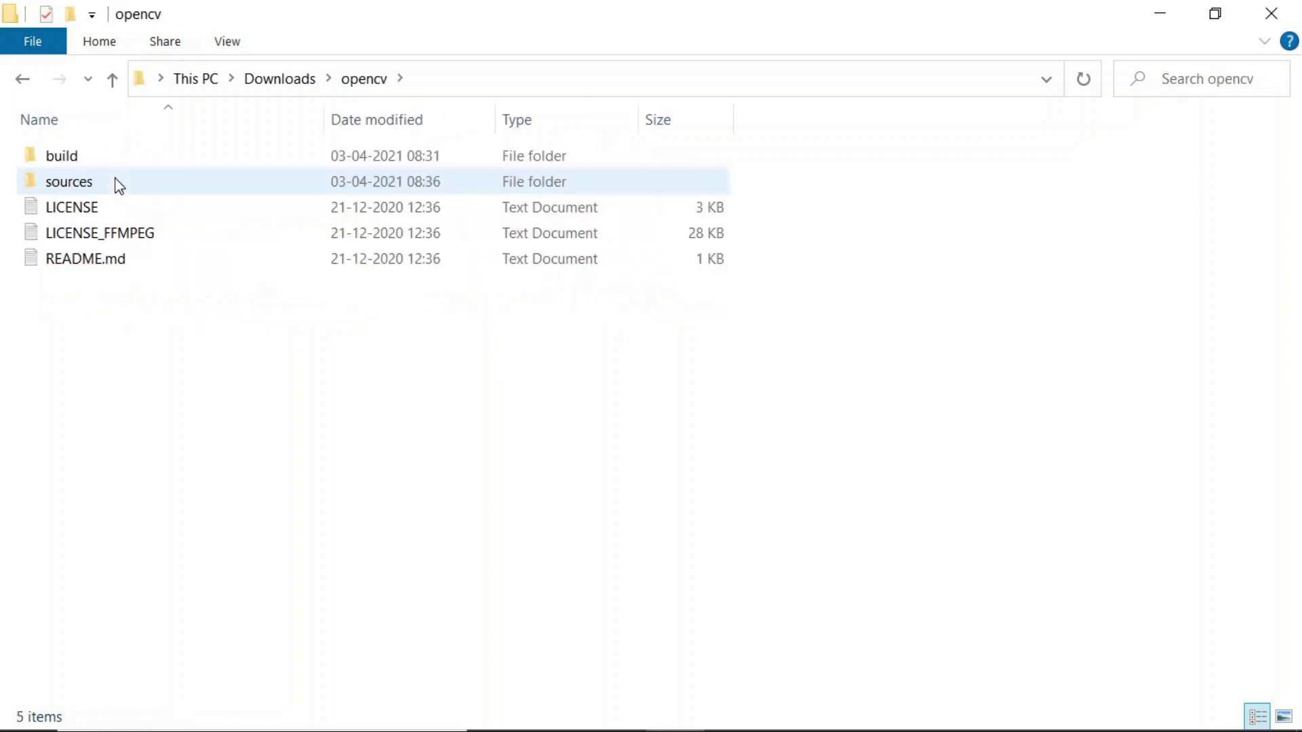
double_click(69, 165)
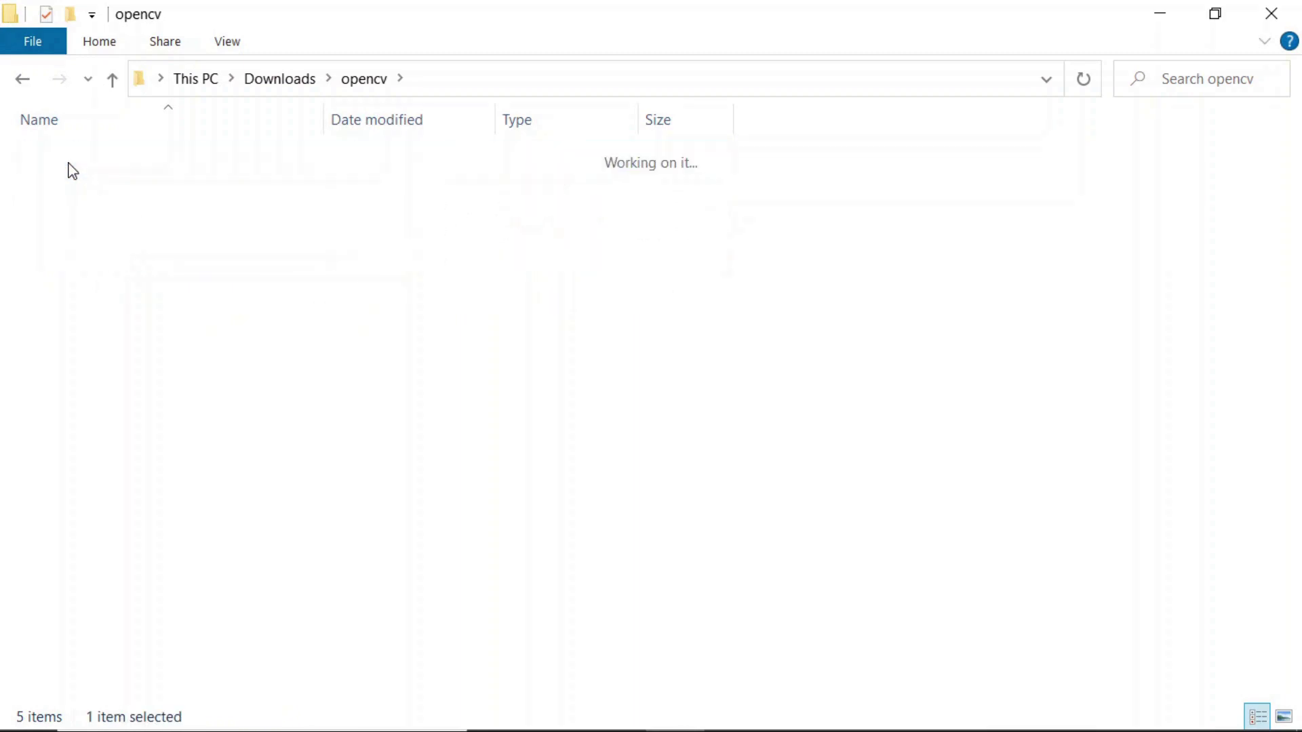
double_click(68, 287)
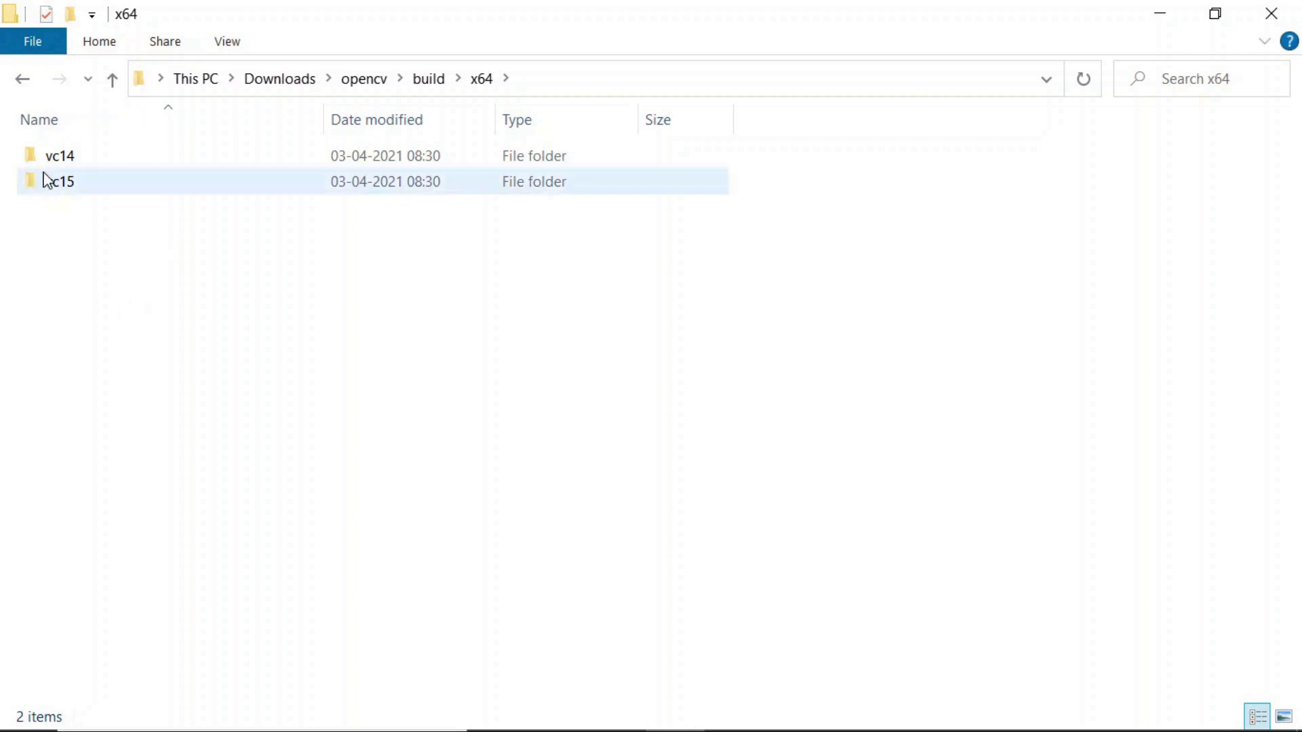
right_click(76, 242)
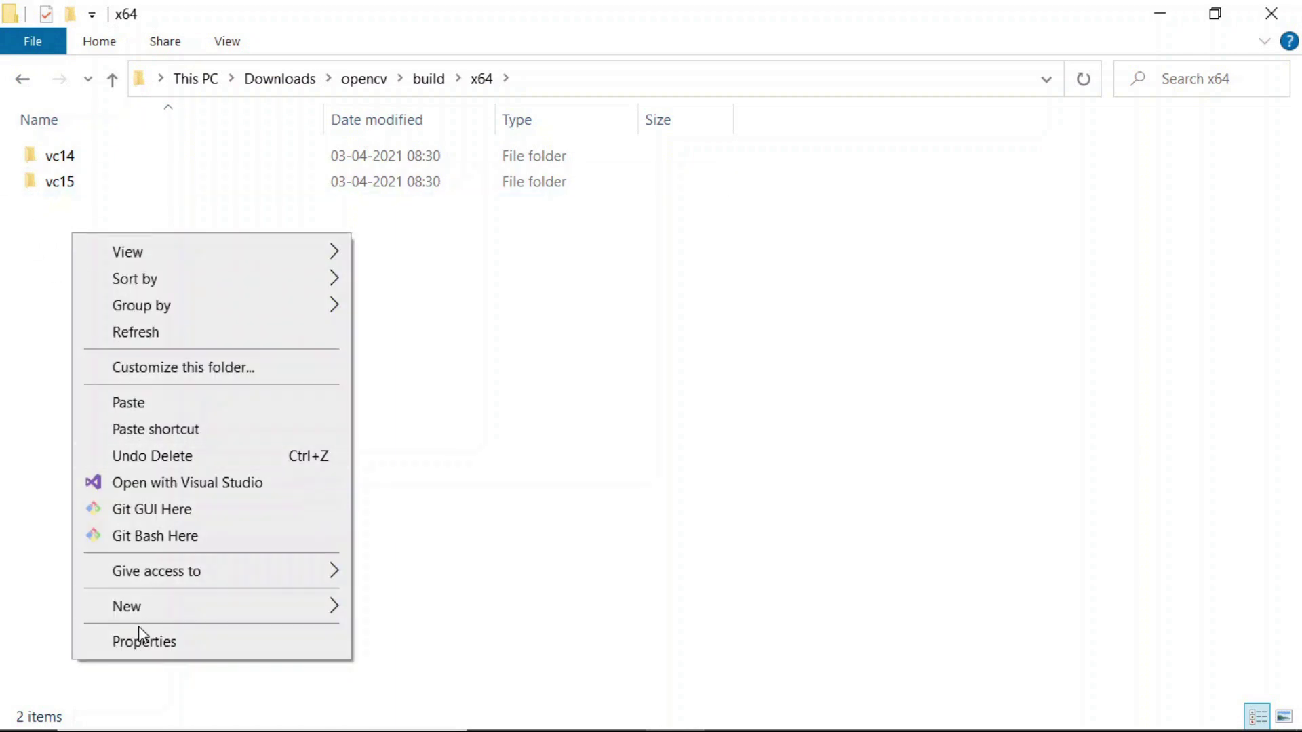
left_click(137, 403)
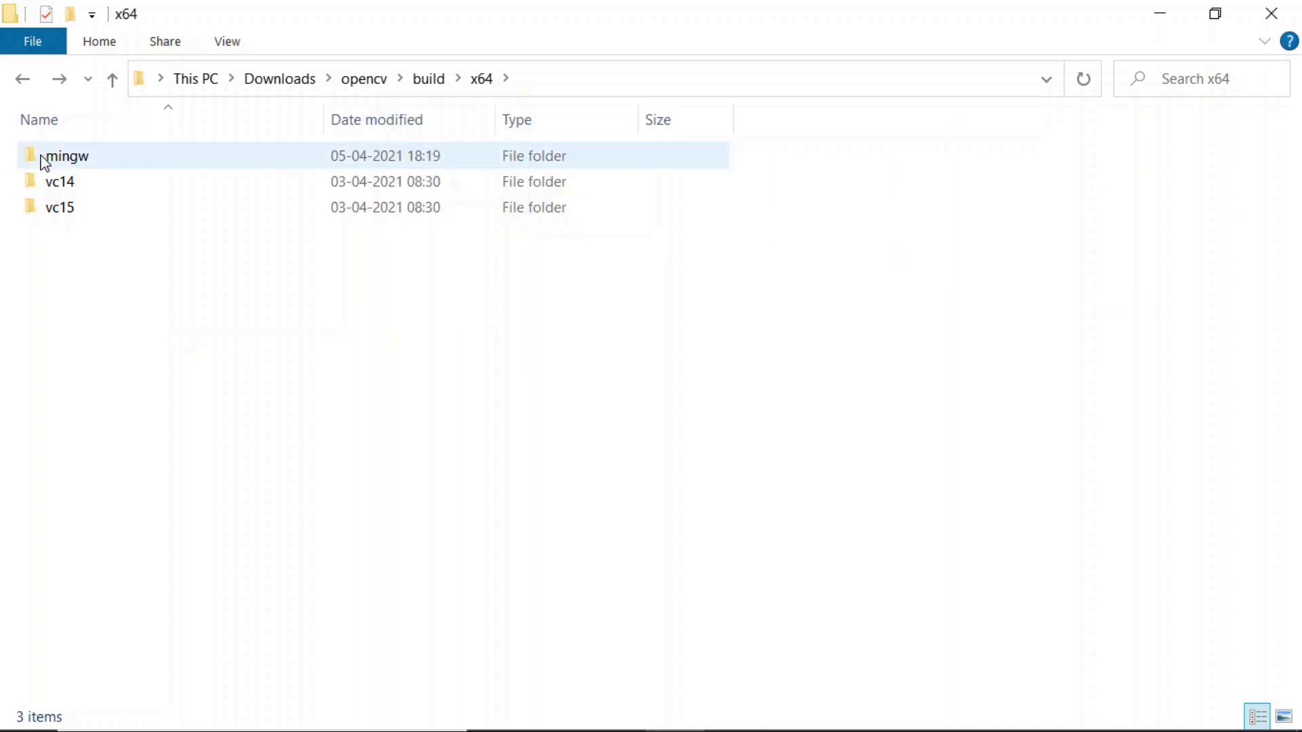
Step: Copy the full path of the bin folder inside the mingw folder of opencv\build\x64
double_click(61, 157)
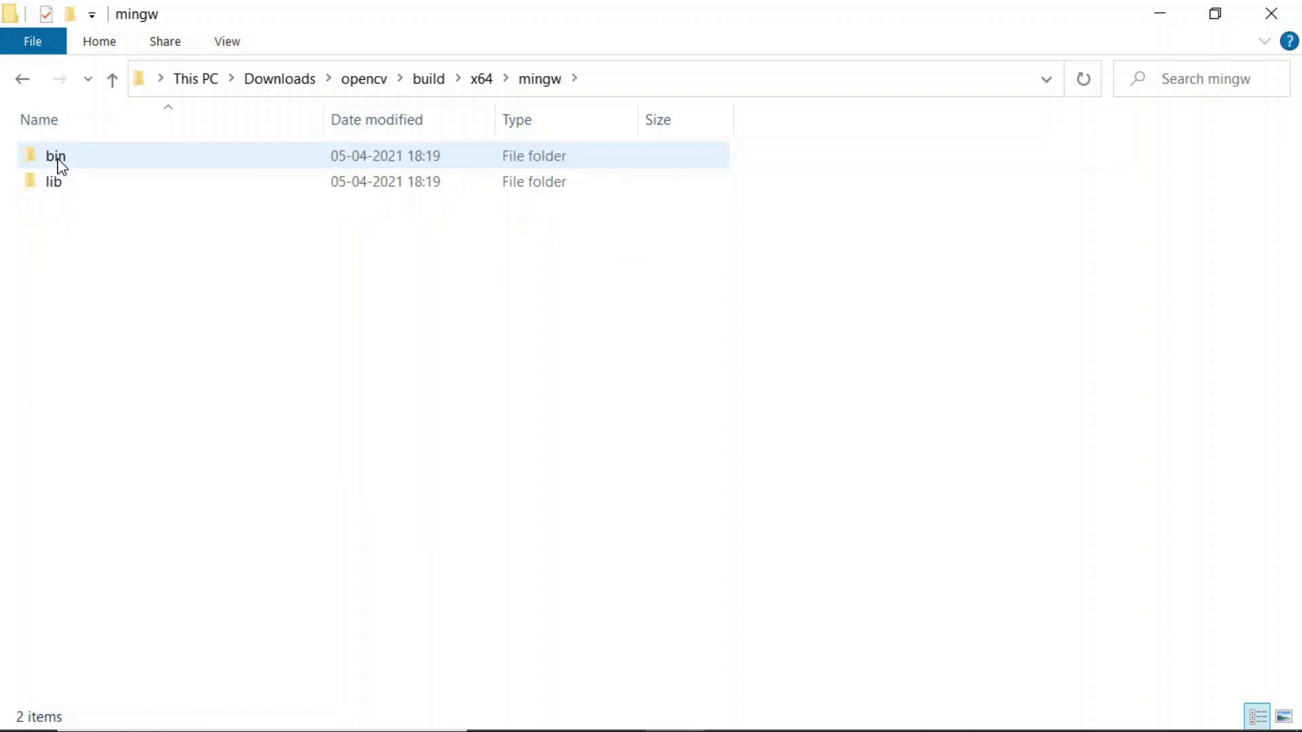
double_click(59, 161)
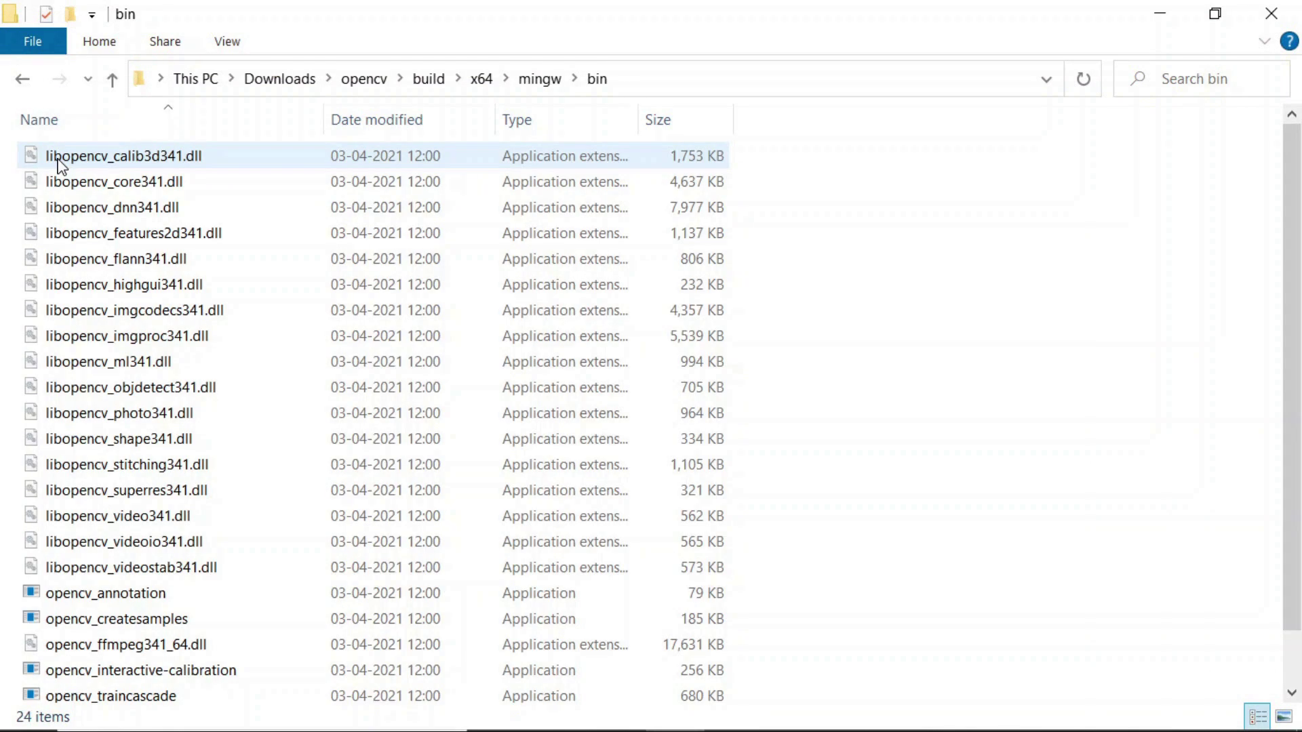
left_click(672, 80)
key("ctrl+c")
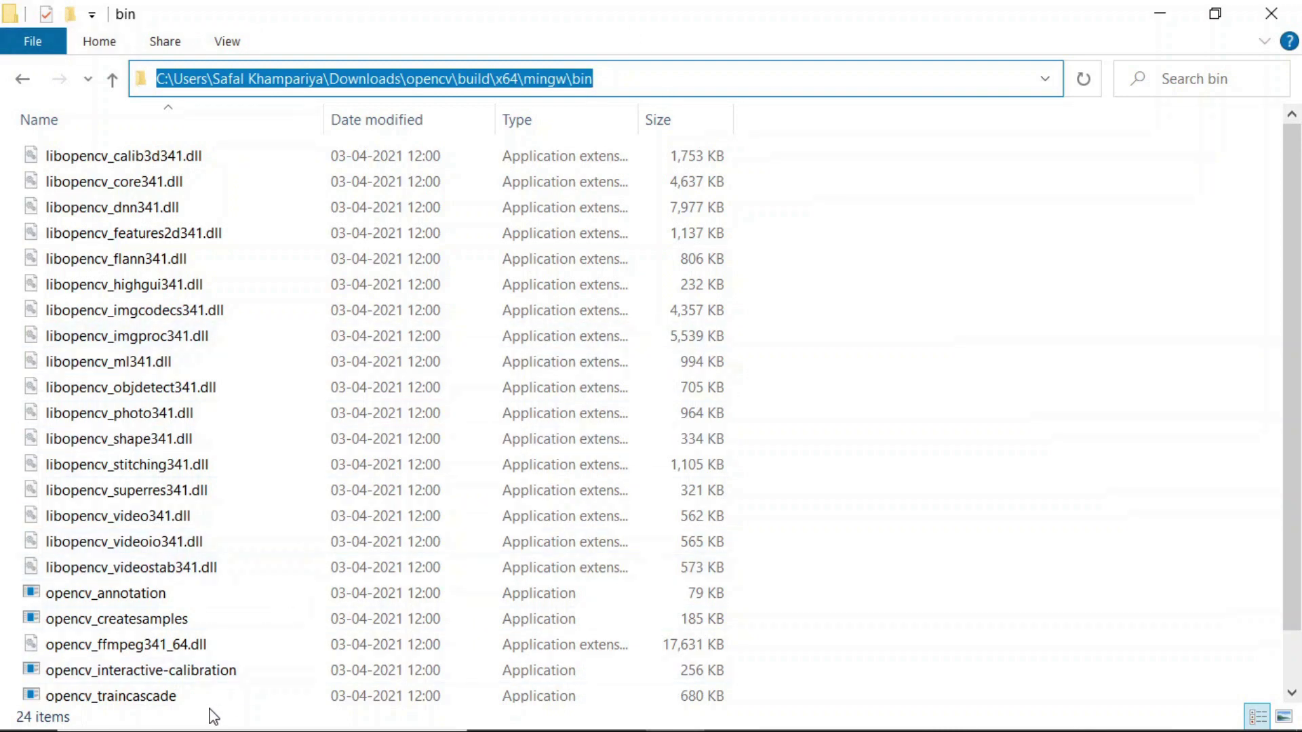
Step: Search Windows for "environ" and open the Environment Variables dialog from the system environment settings
mouse_move(169, 726)
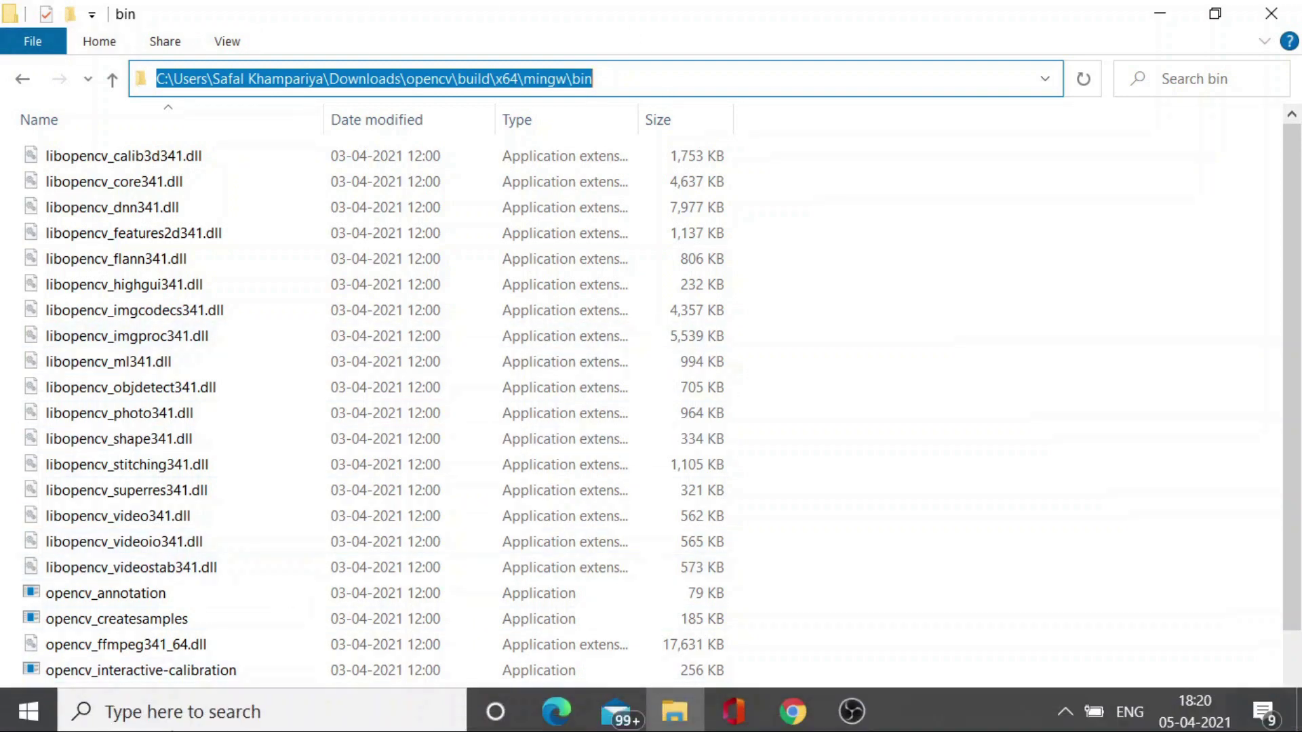
left_click(176, 710)
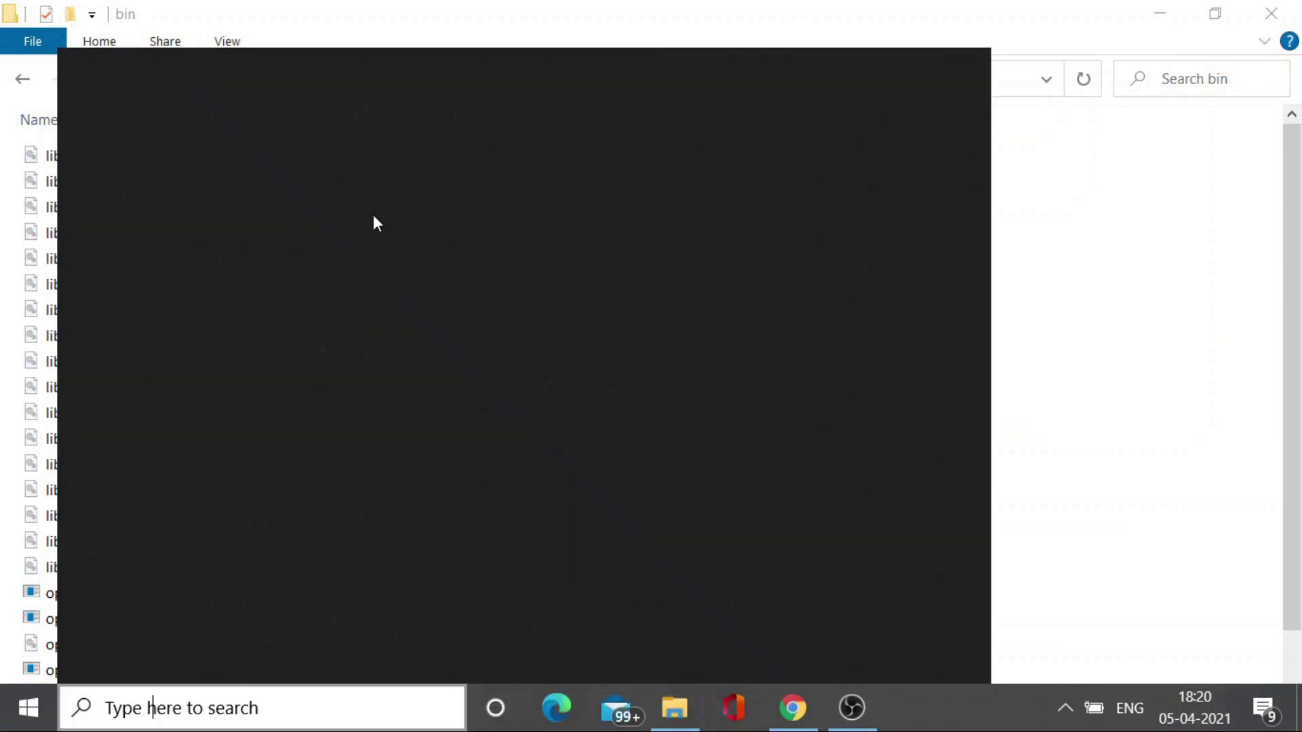
type("envi")
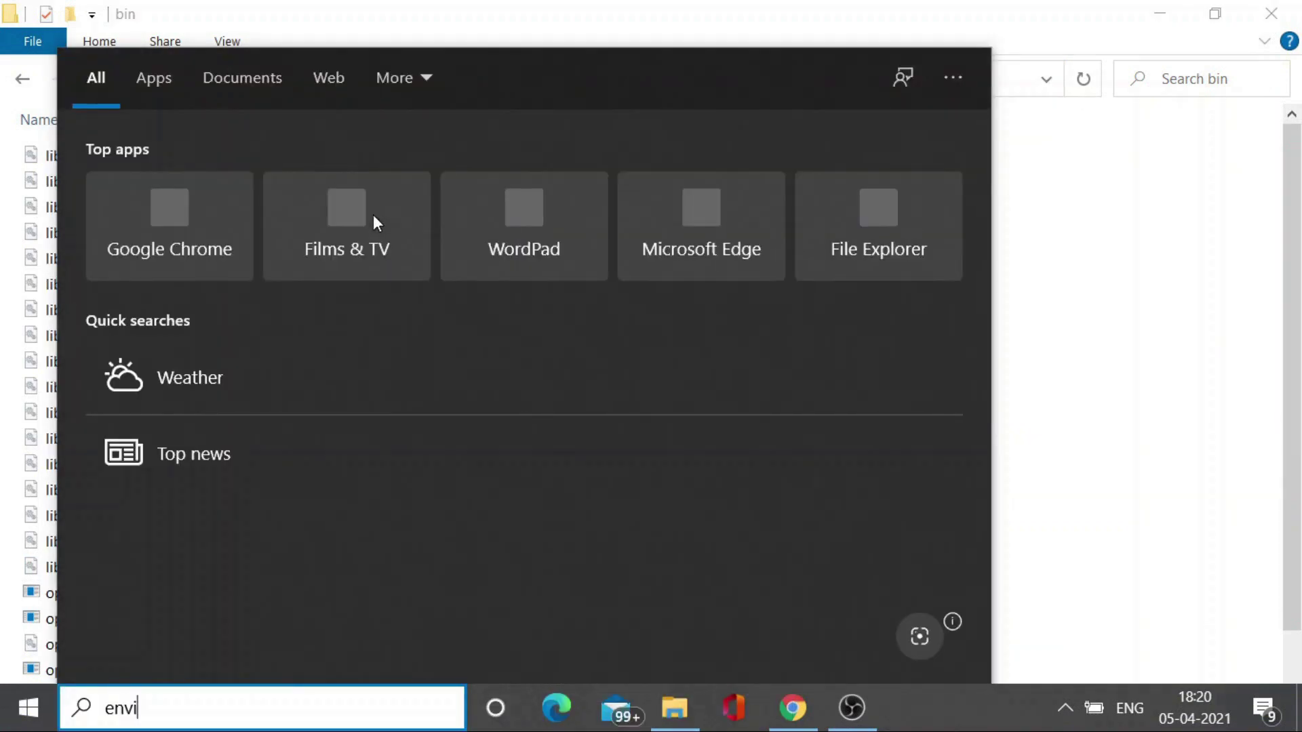
type("ron")
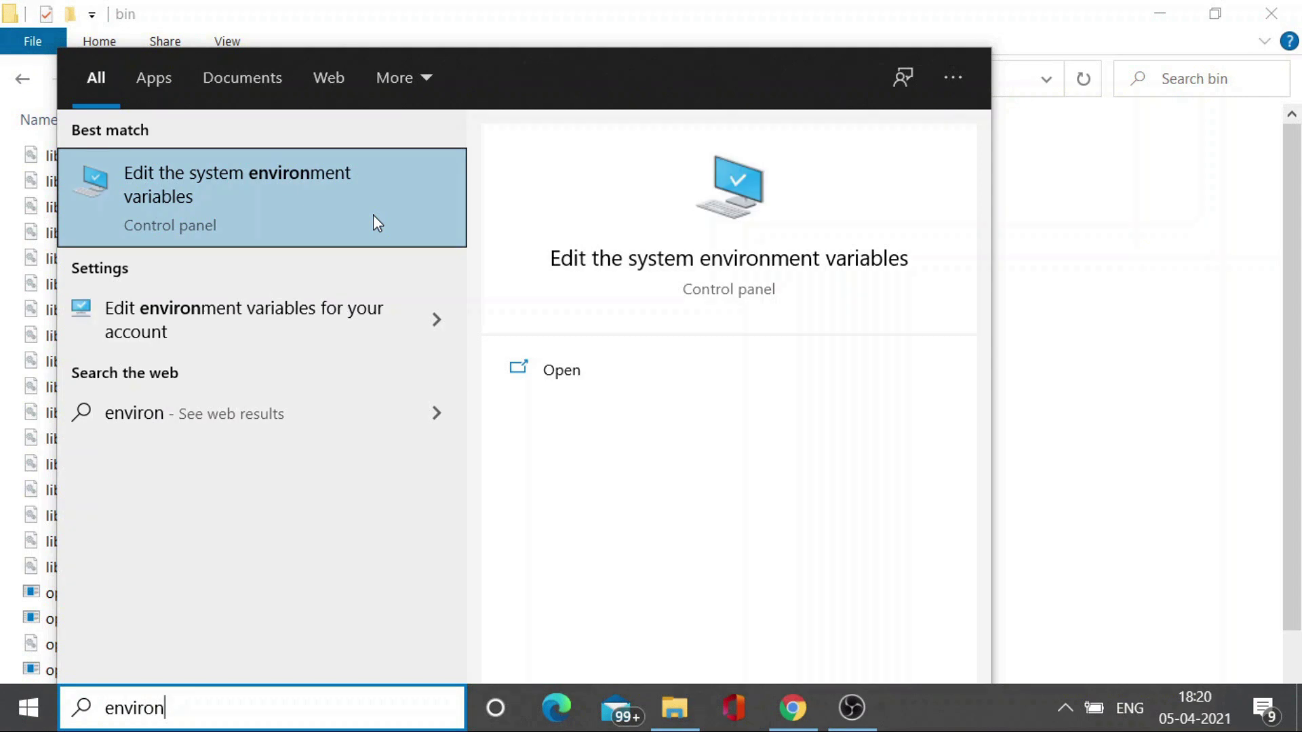
left_click(373, 216)
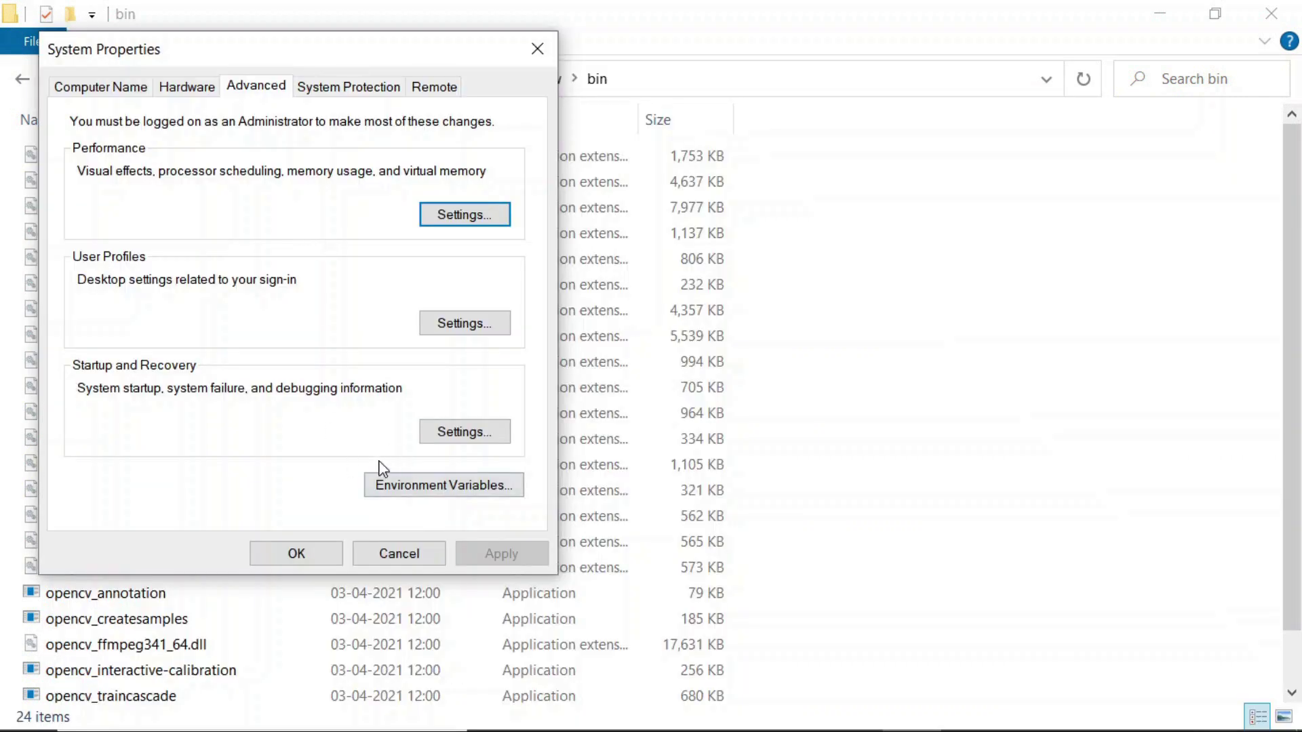
left_click(405, 486)
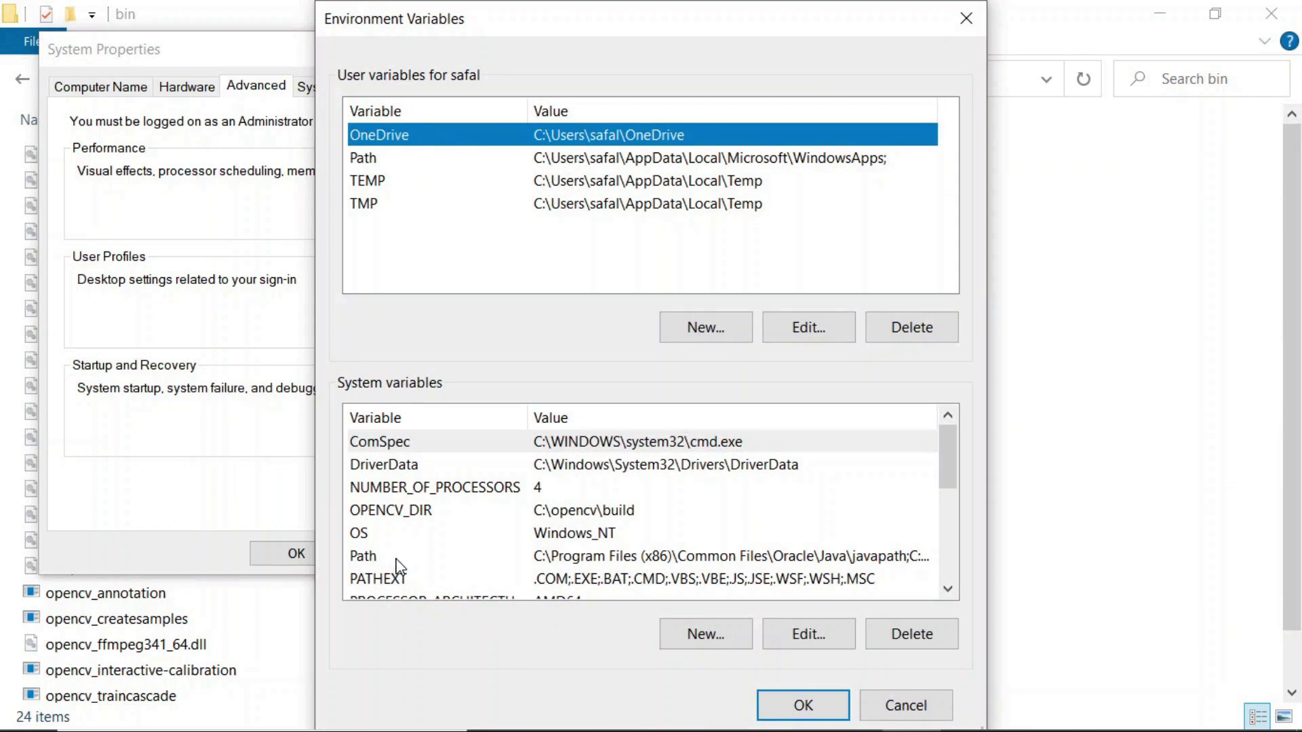
Step: Add the copied Downloads\opencv\build\x64\mingw\bin path as a new entry in the system Path variable and confirm the changes
left_click(375, 557)
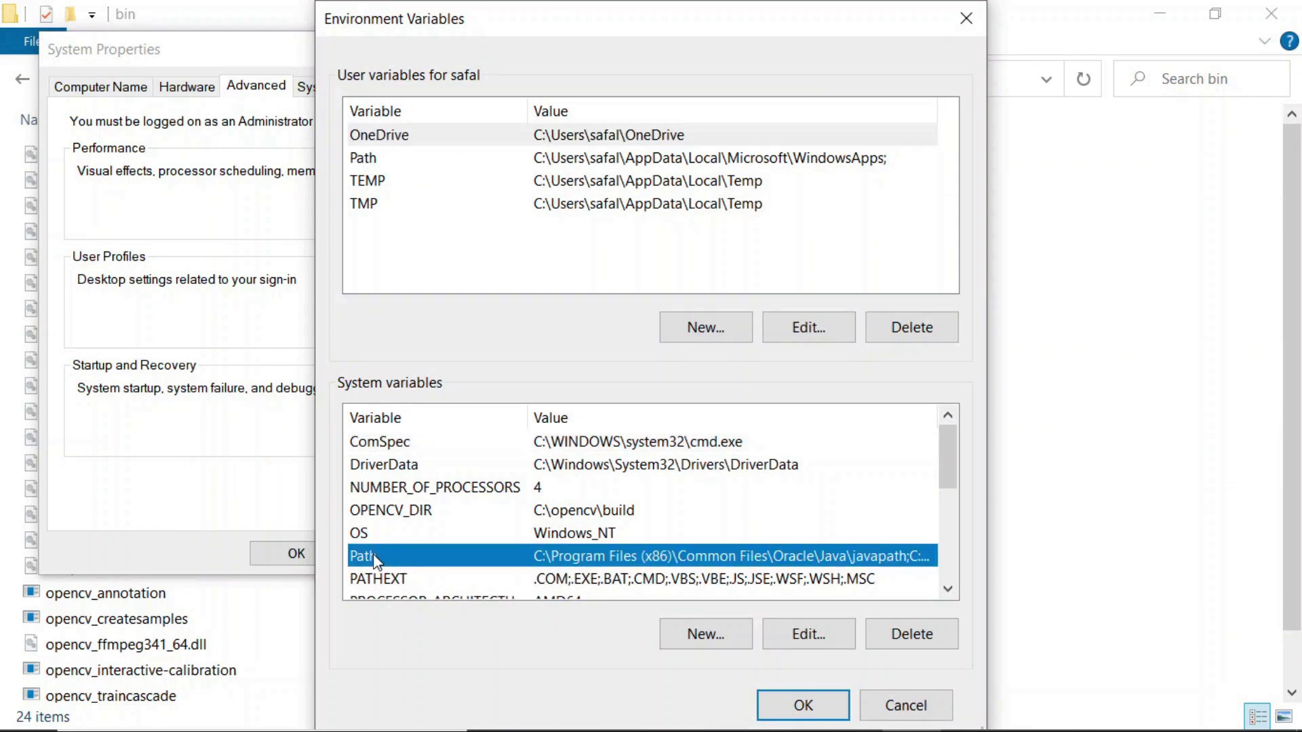
double_click(375, 557)
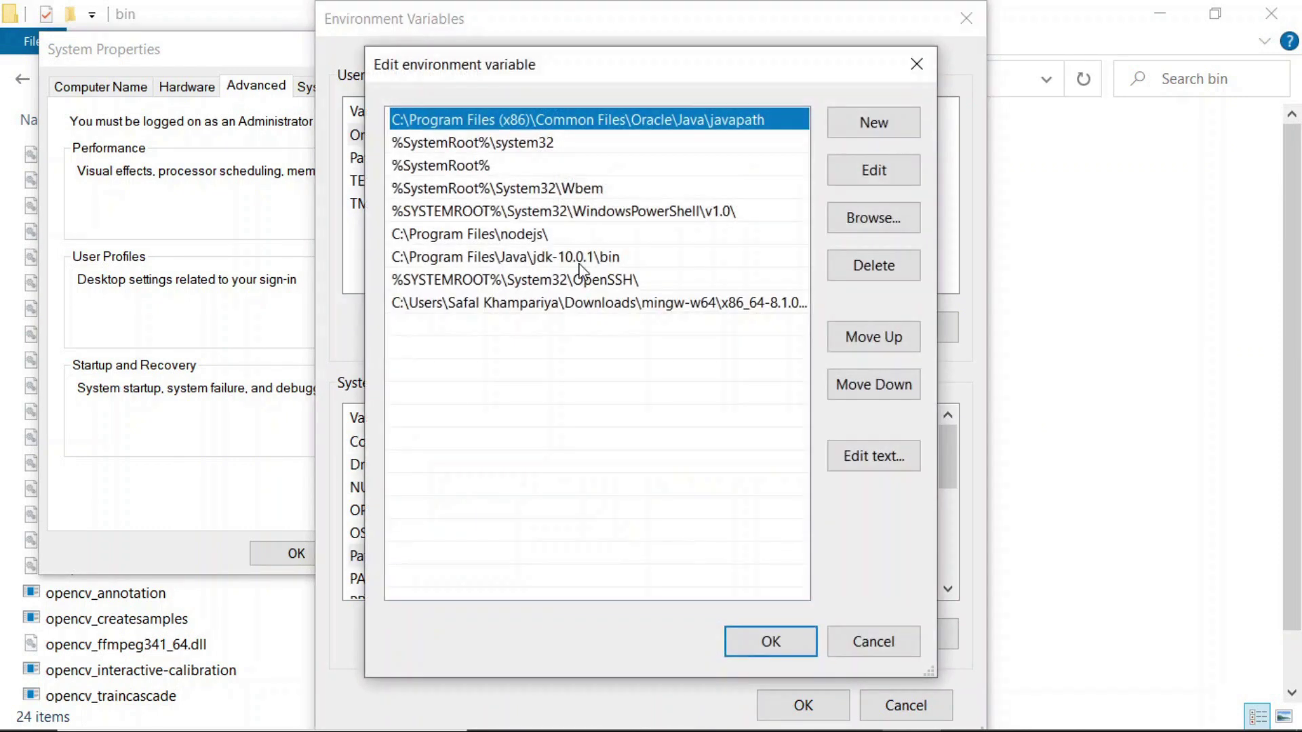
left_click(890, 125)
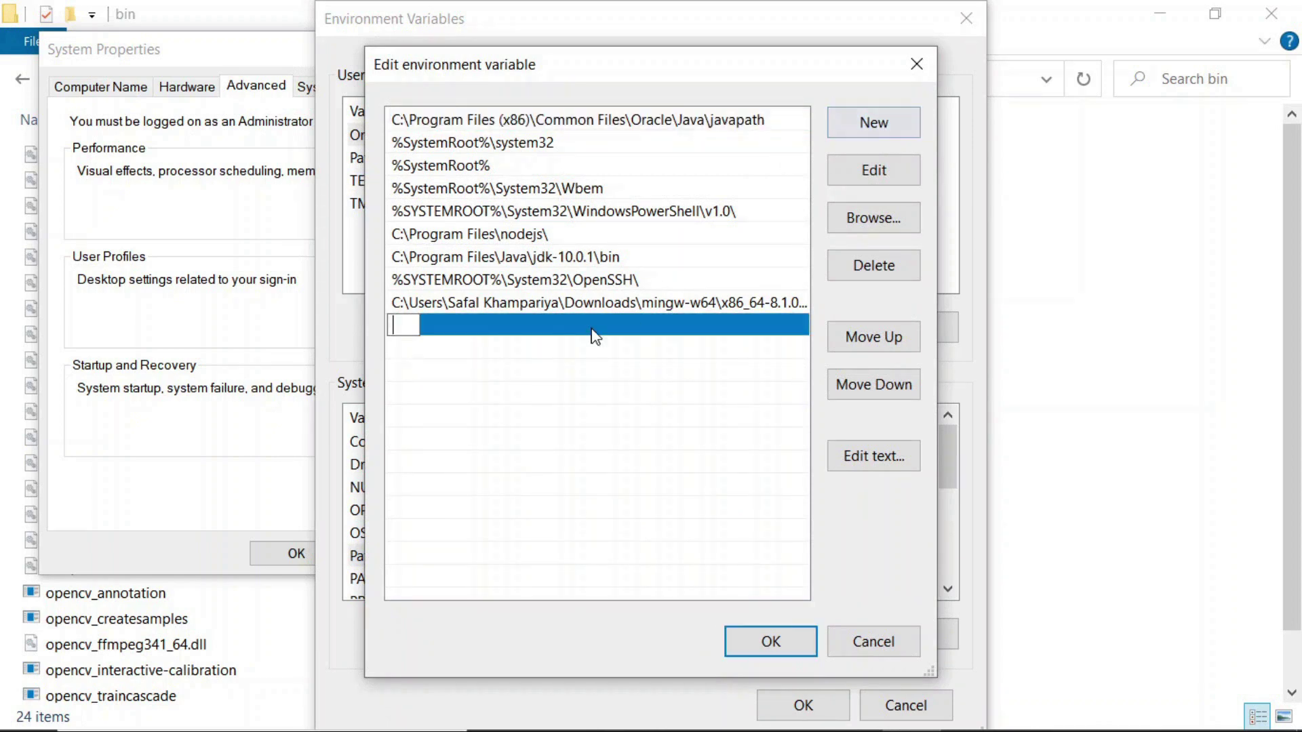
key("ctrl+v")
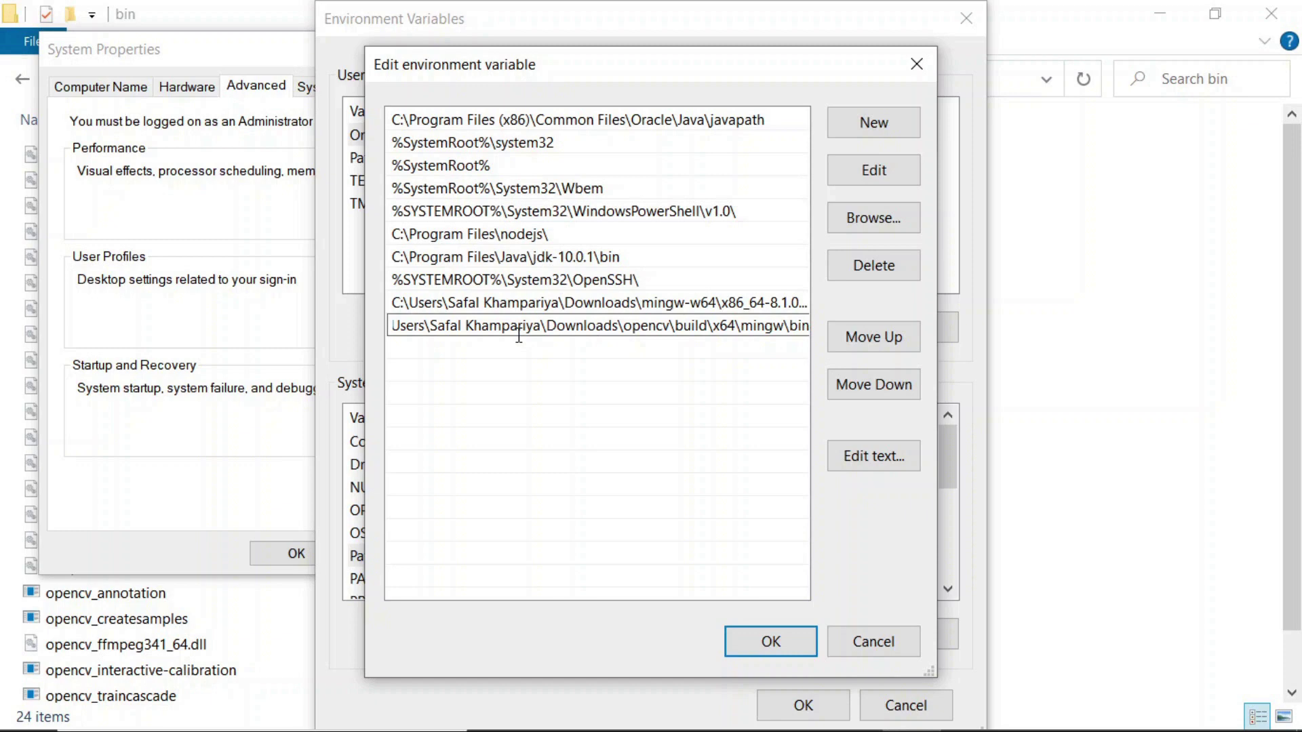
left_click(753, 640)
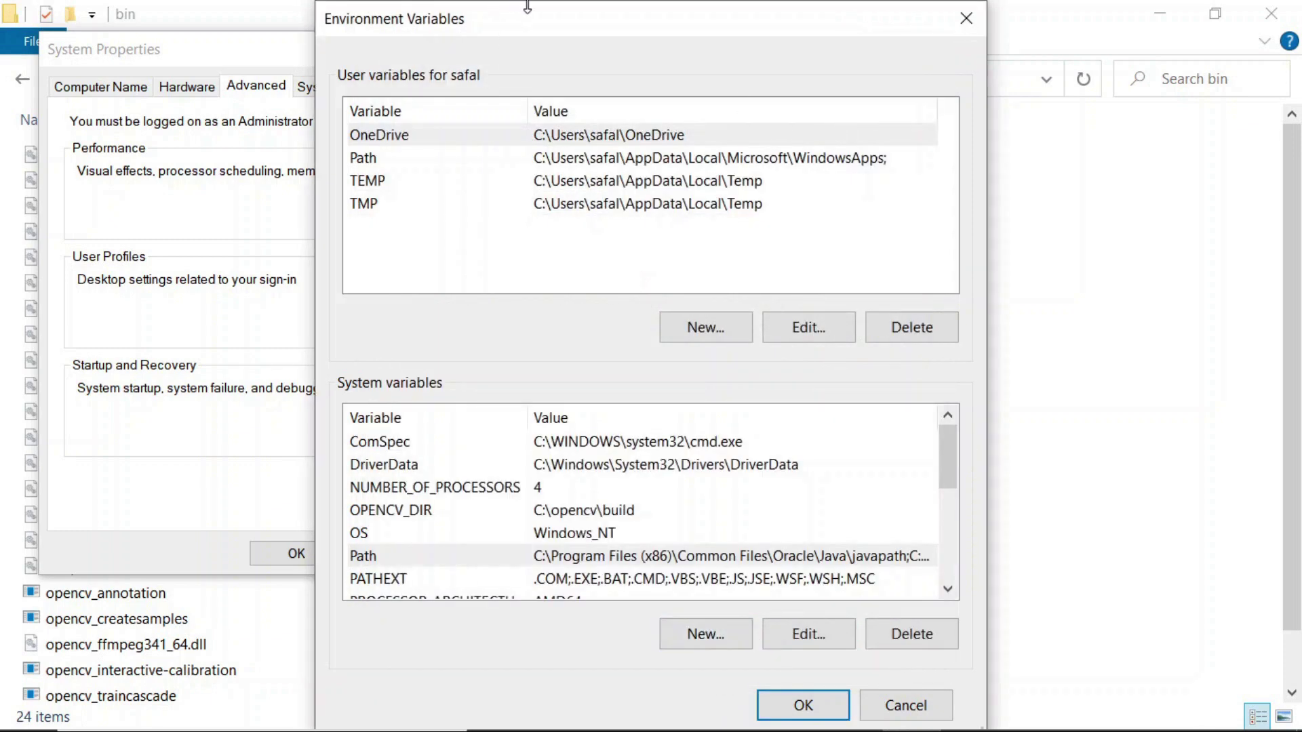
mouse_move(809, 719)
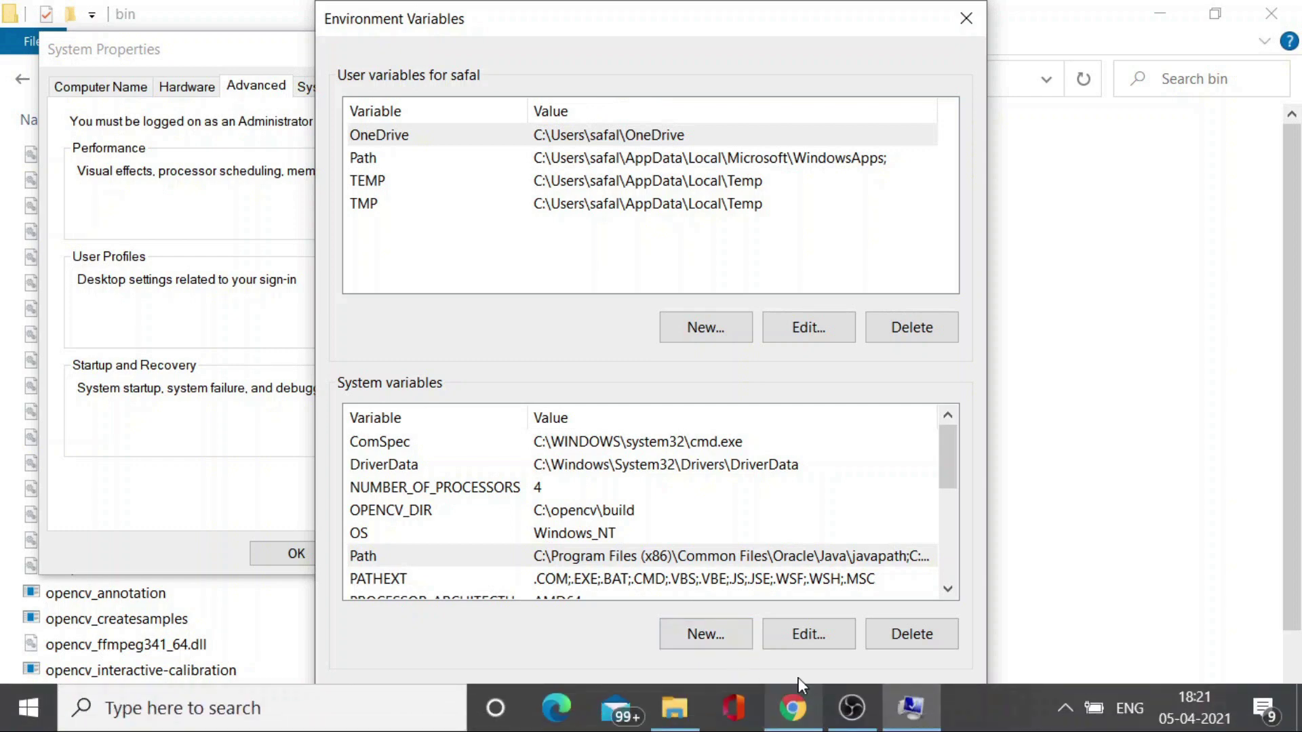
left_click(807, 703)
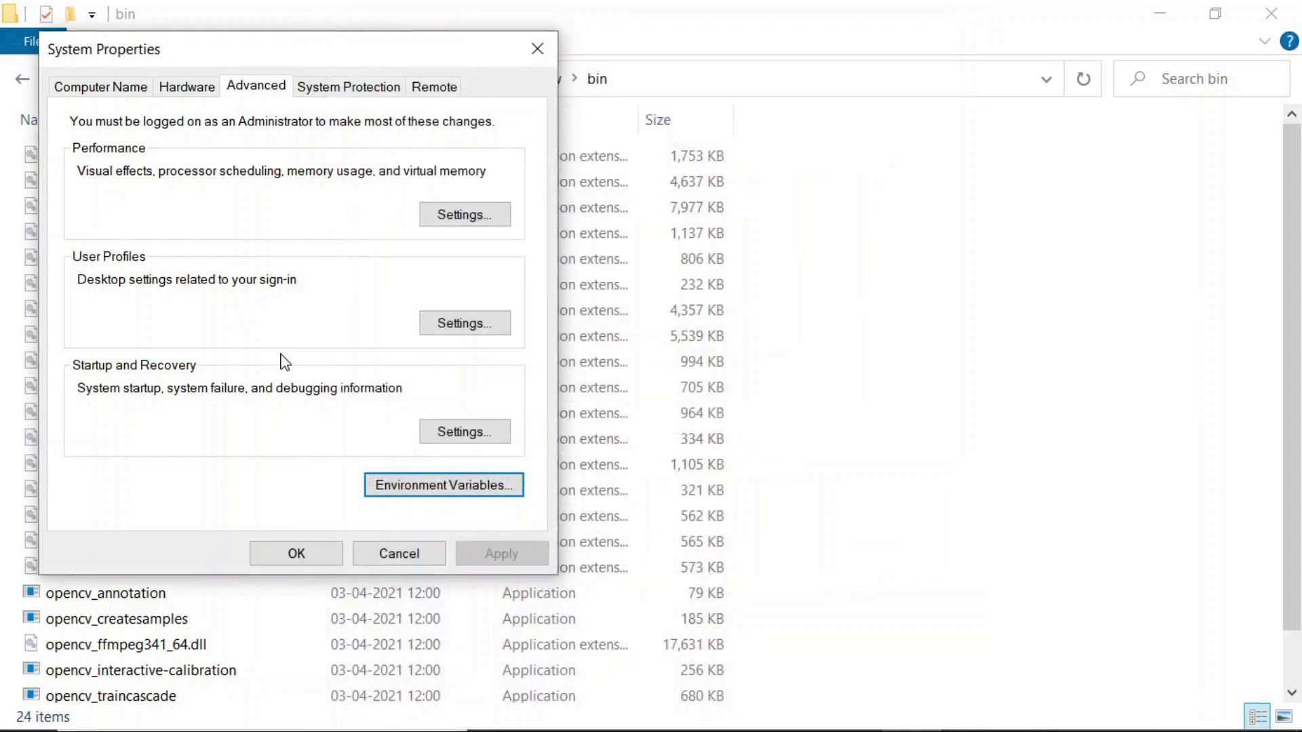
Step: Copy the full path of the lib folder inside opencv\build\x64\mingw
left_click_drag(232, 45, 598, 124)
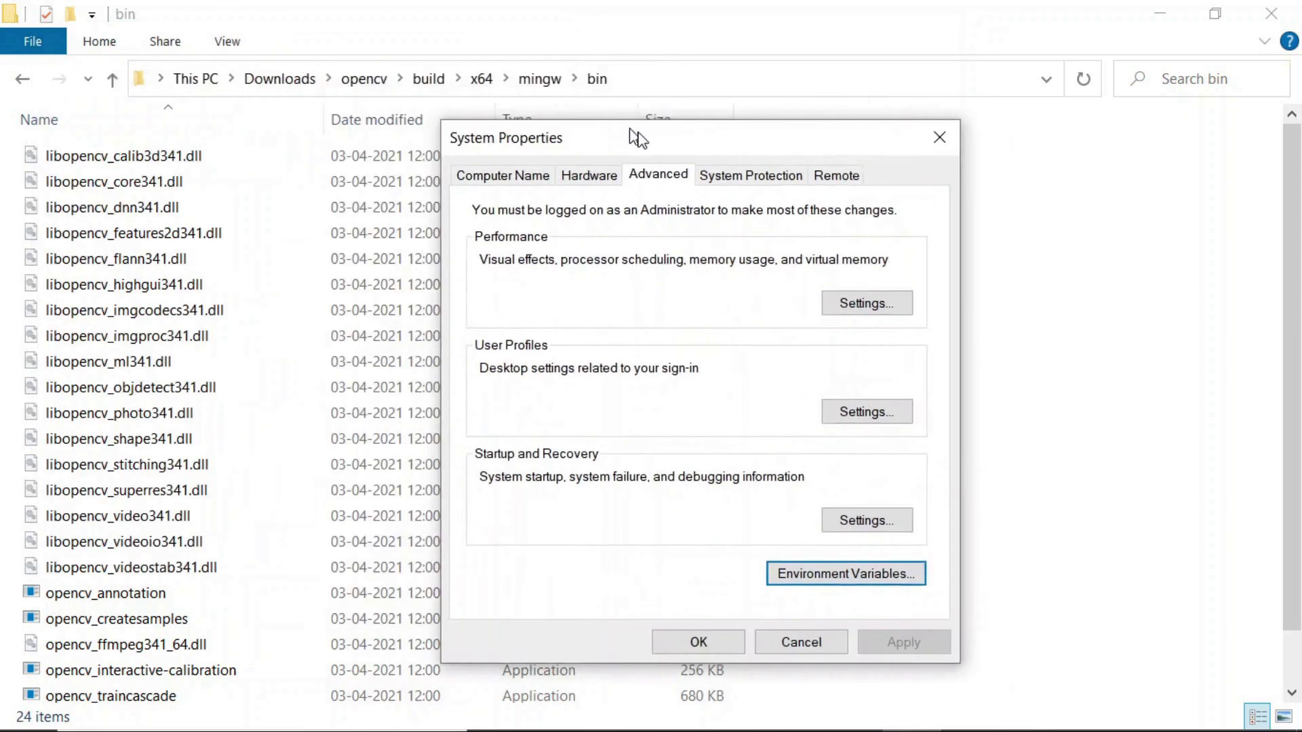
left_click(21, 81)
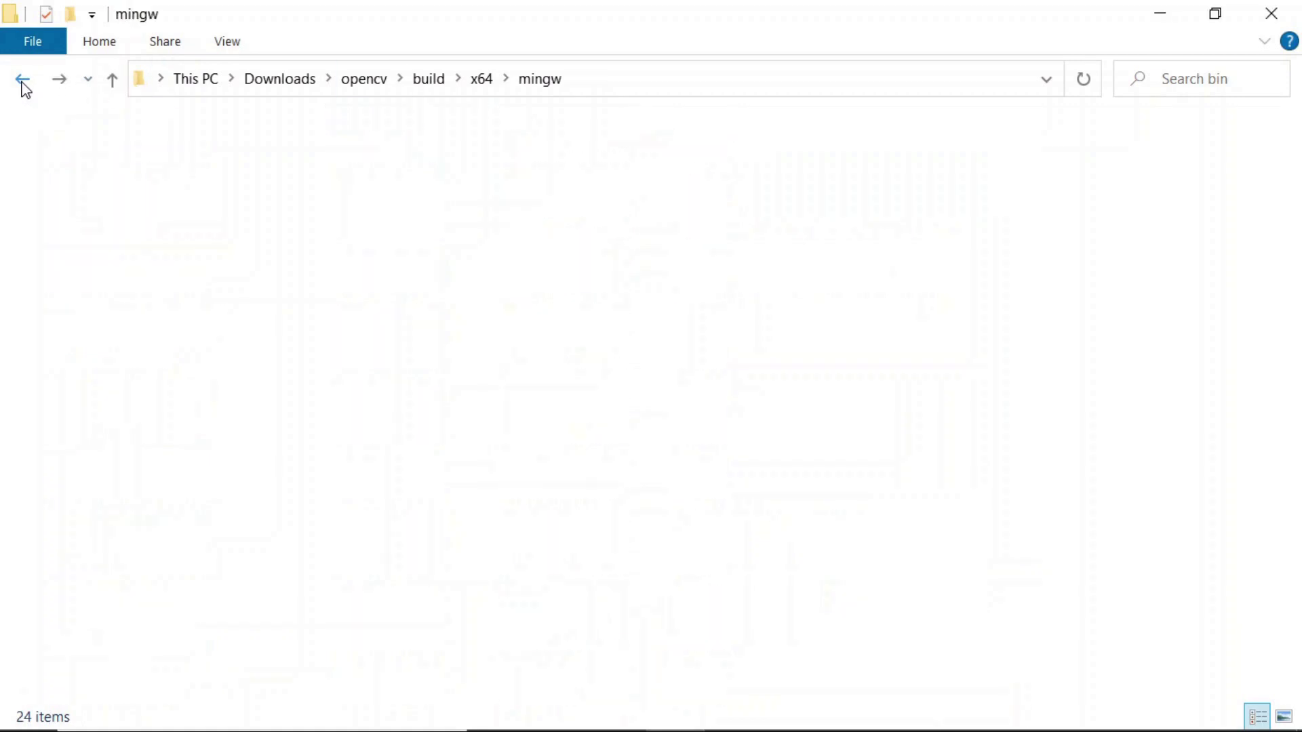
double_click(101, 181)
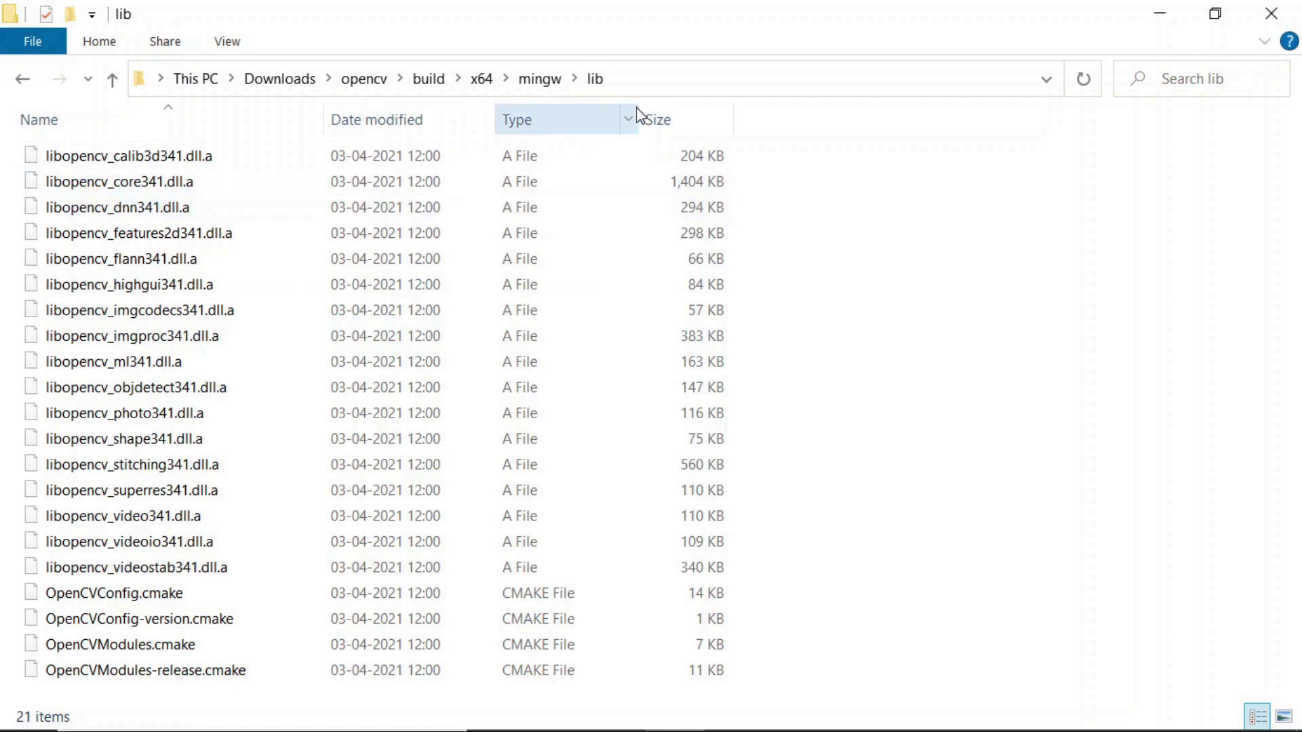
left_click(642, 83)
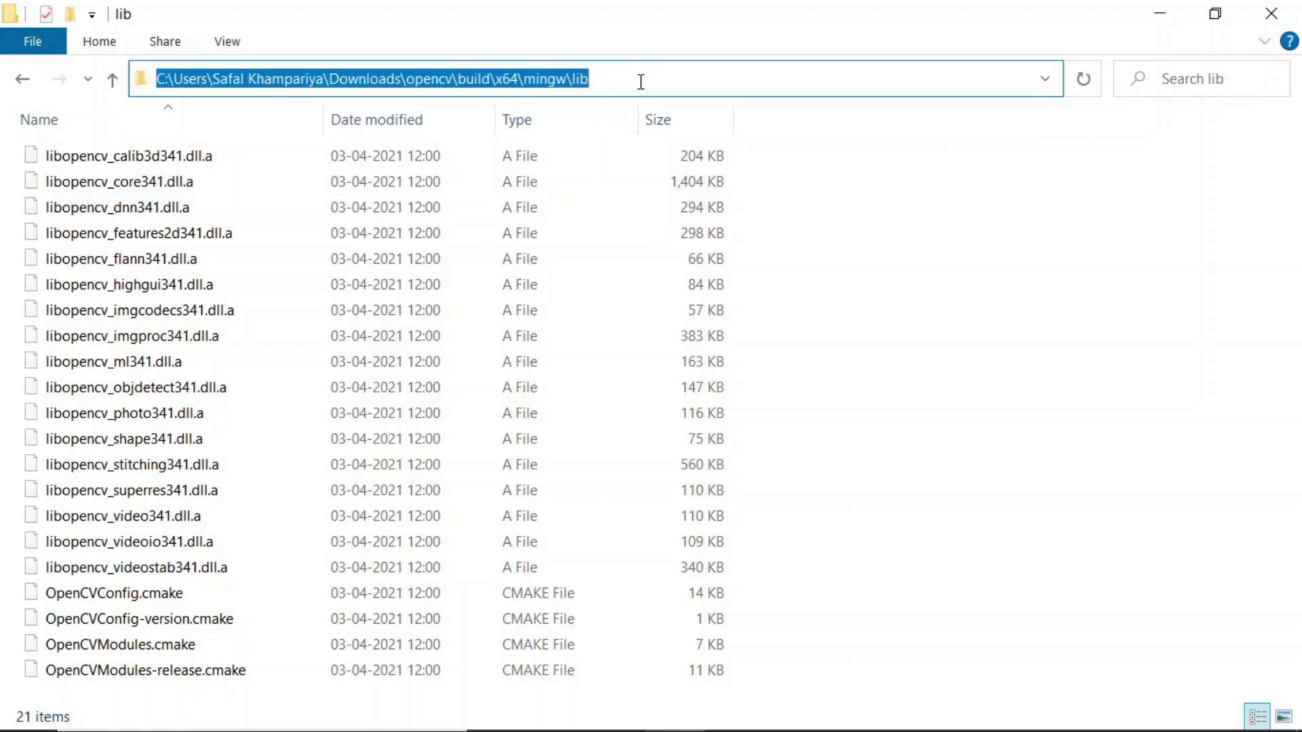
Step: Add the Downloads\opencv\build\x64\mingw\lib path as a new entry in the system Path variable and close System Properties, accepting all changes
mouse_move(946, 709)
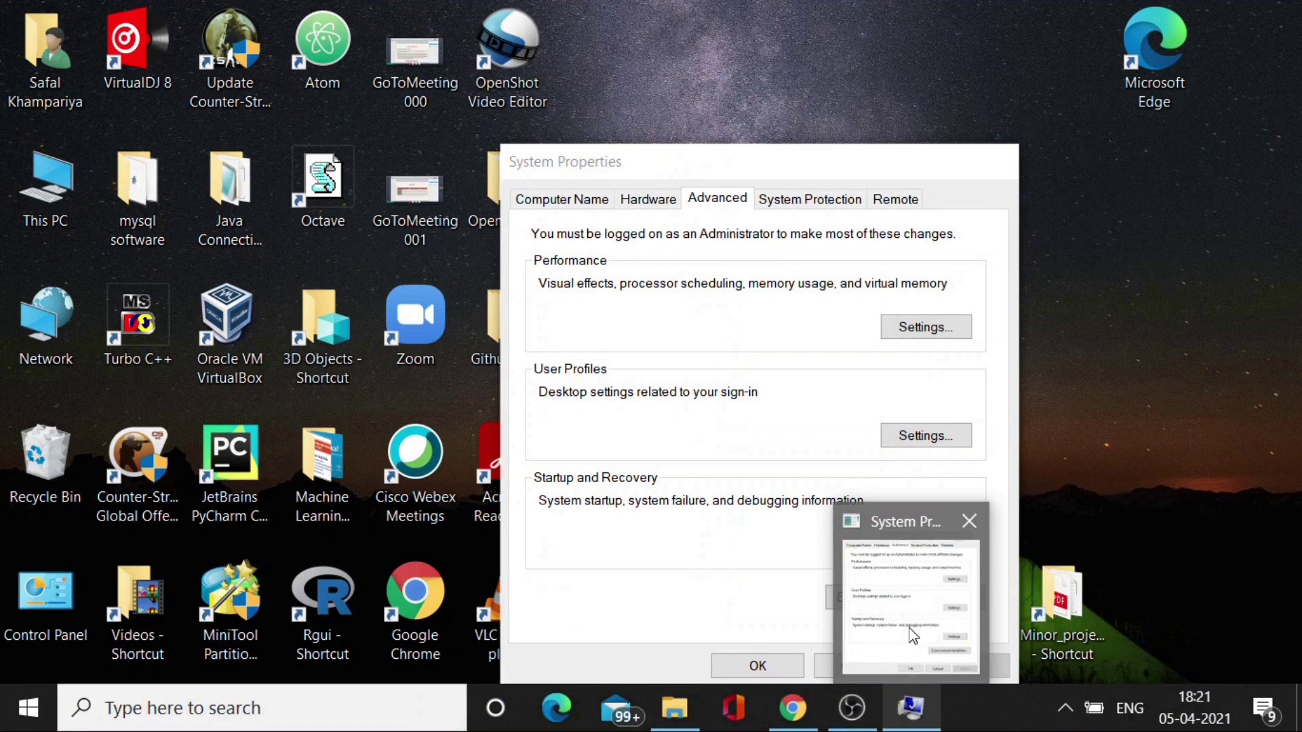
left_click(909, 628)
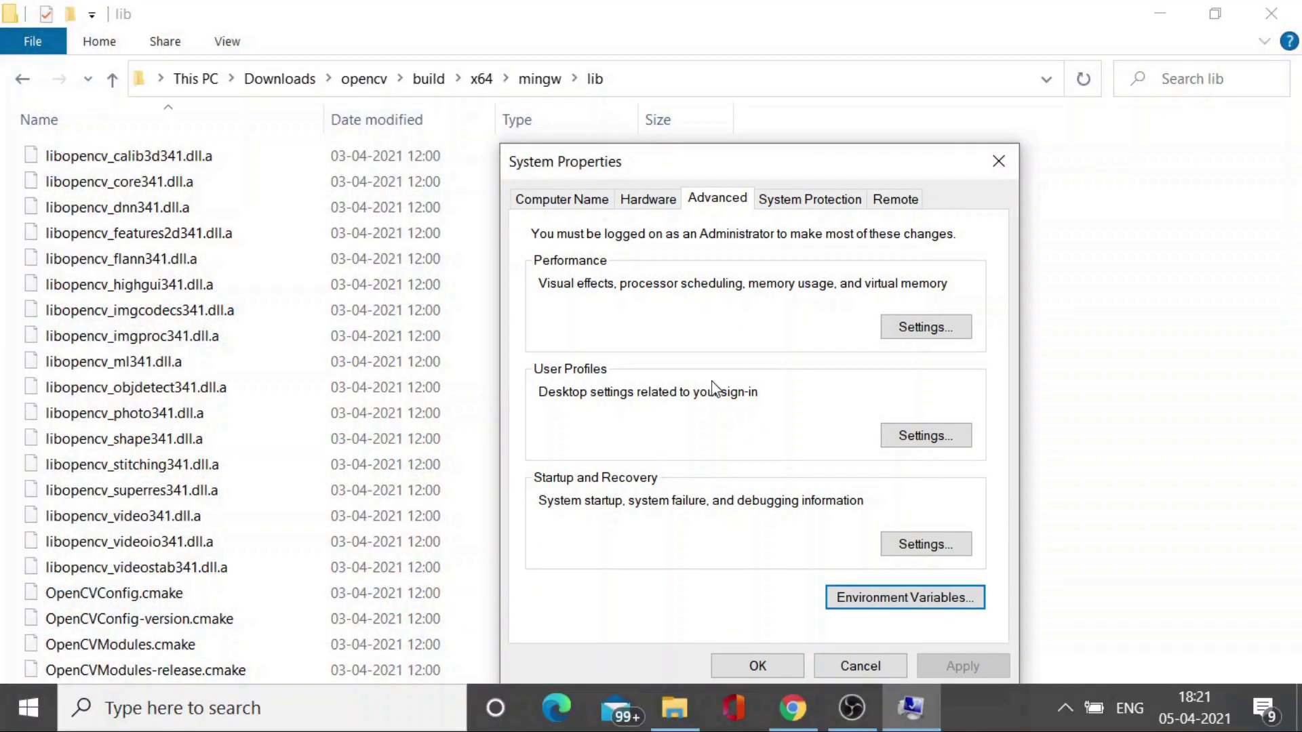
left_click(878, 599)
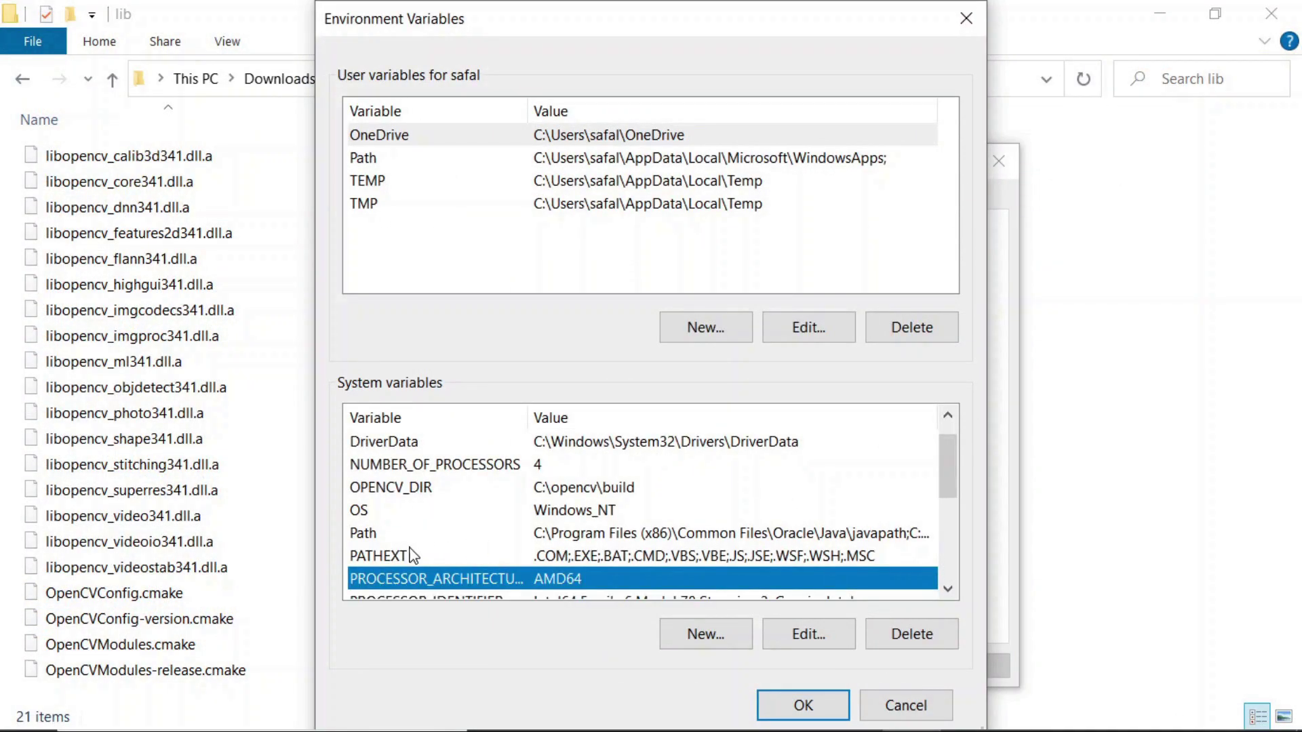
double_click(369, 534)
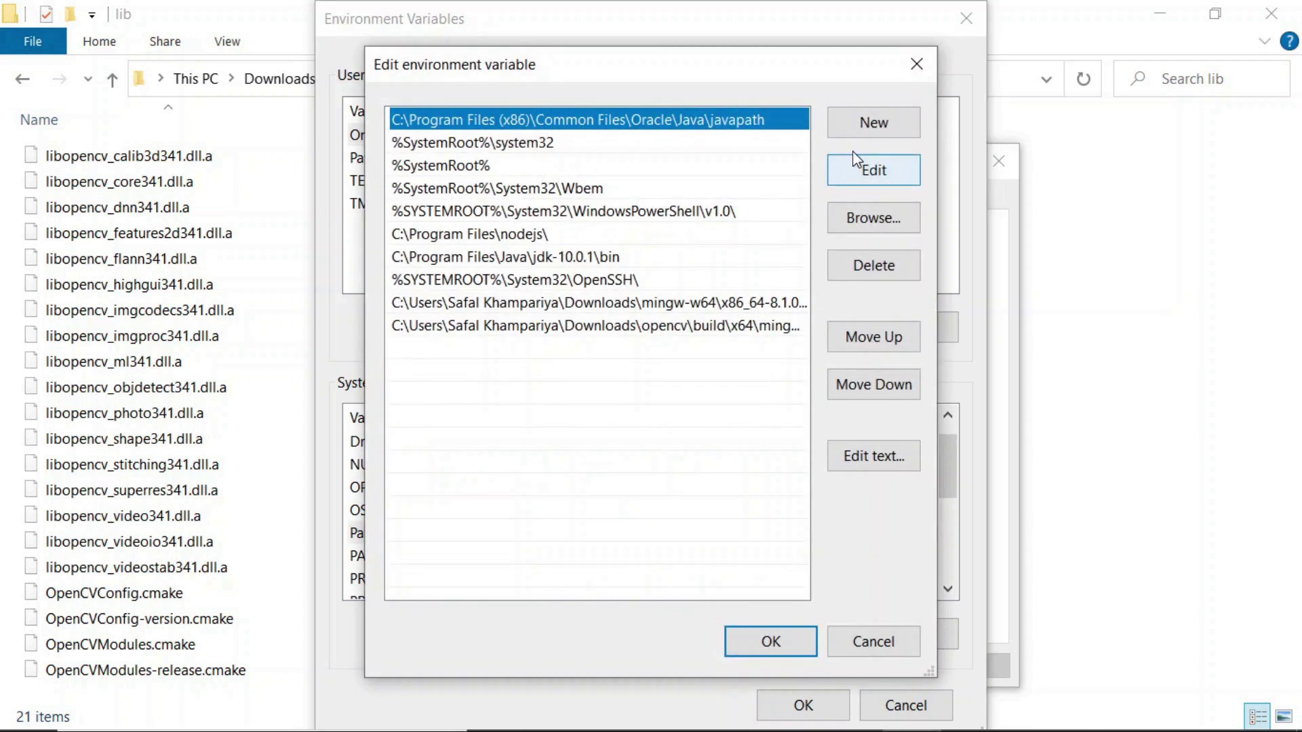
left_click(861, 129)
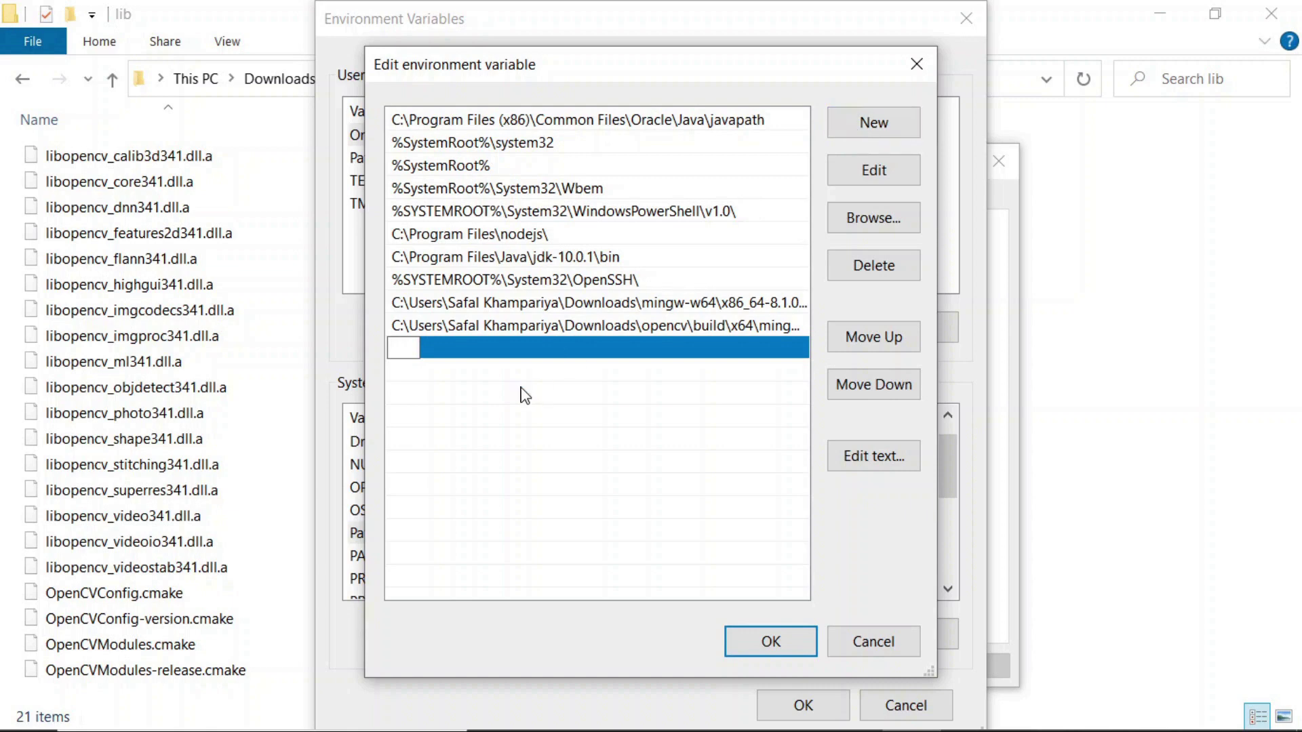
key("ctrl+v")
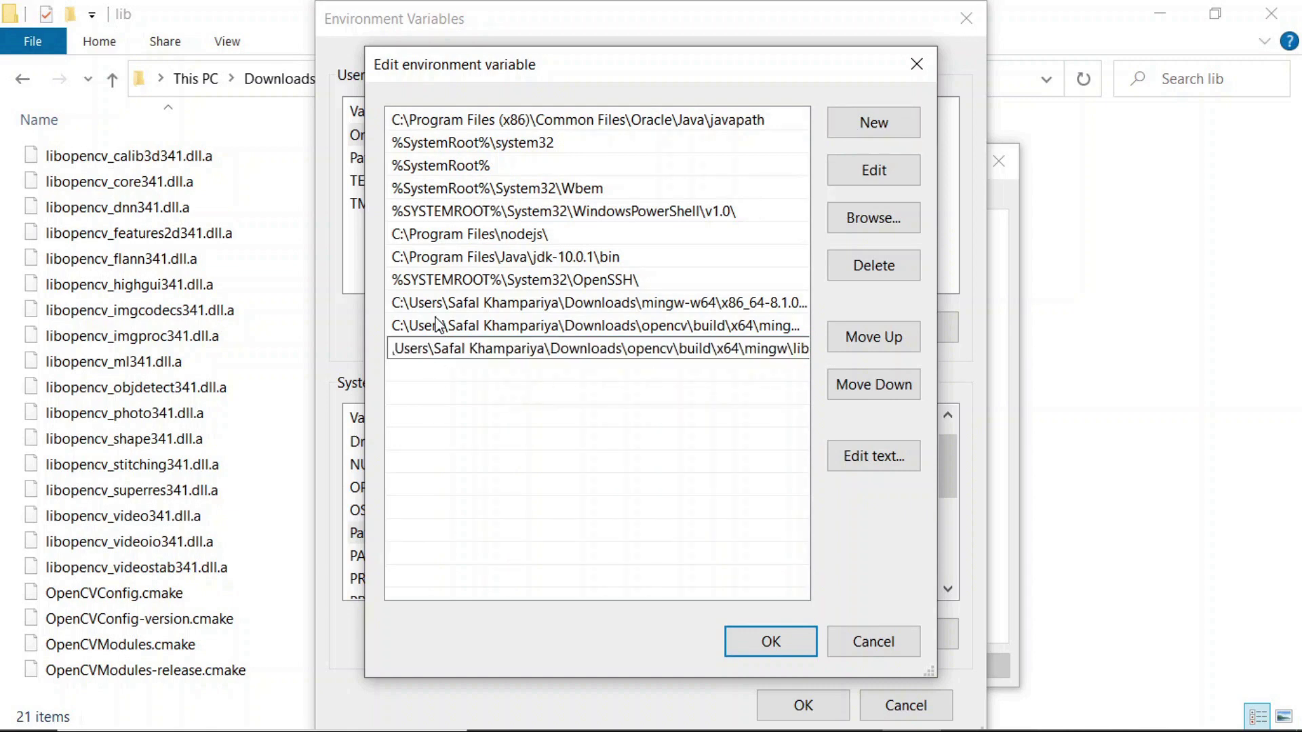
left_click(783, 652)
left_click(783, 652)
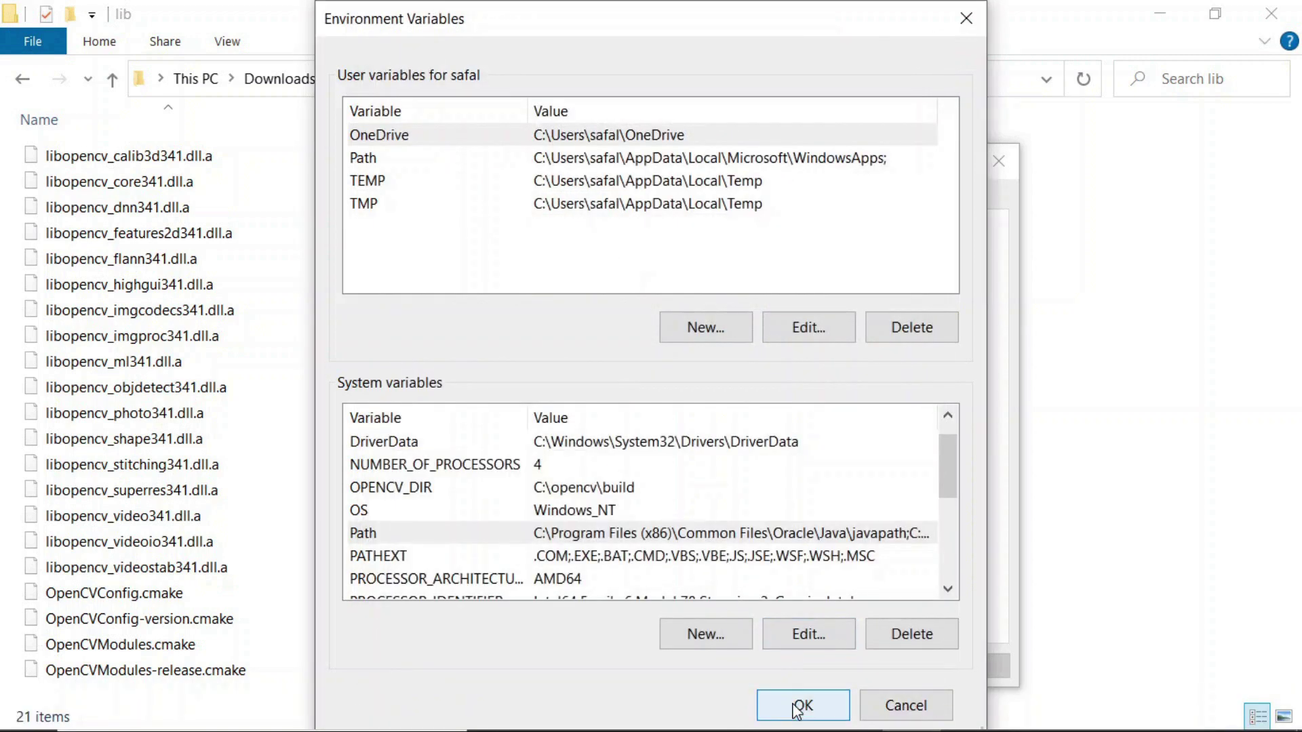
left_click(798, 705)
left_click(757, 666)
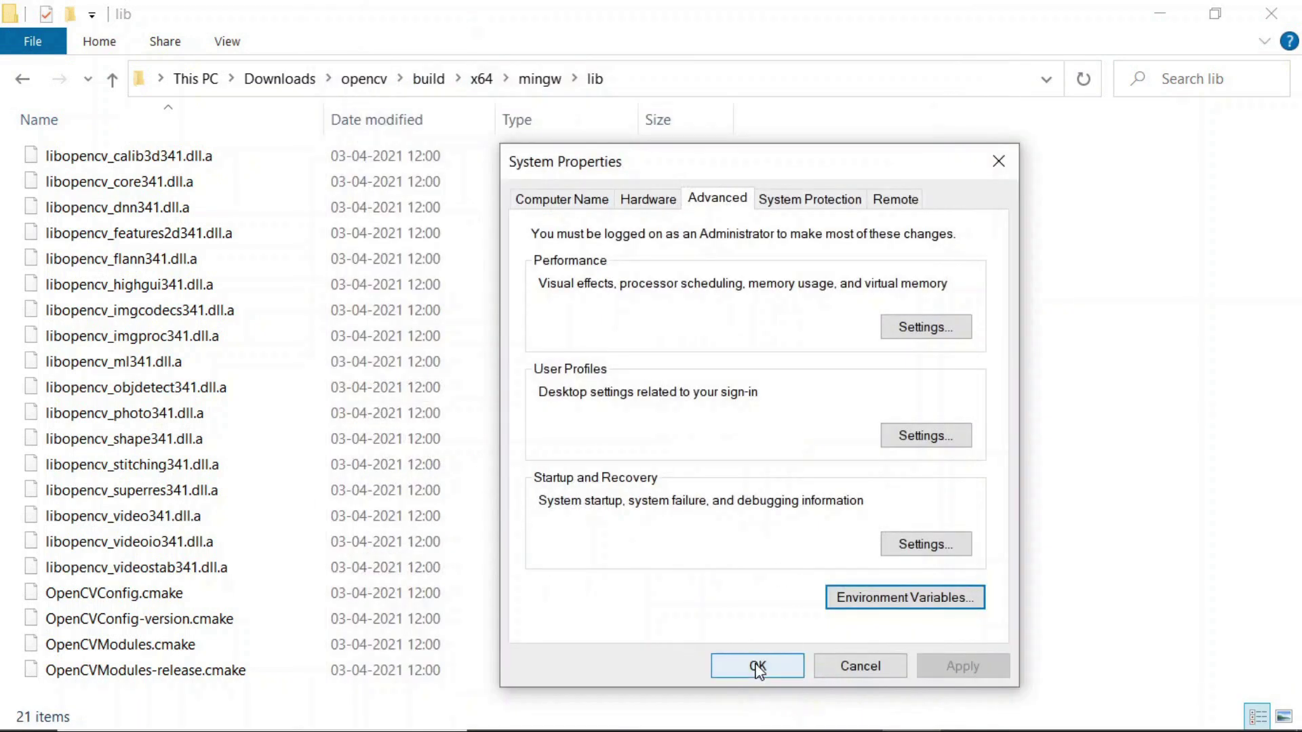
Step: Return to the x64 folder of opencv\build and clear the folder selection
left_click(23, 79)
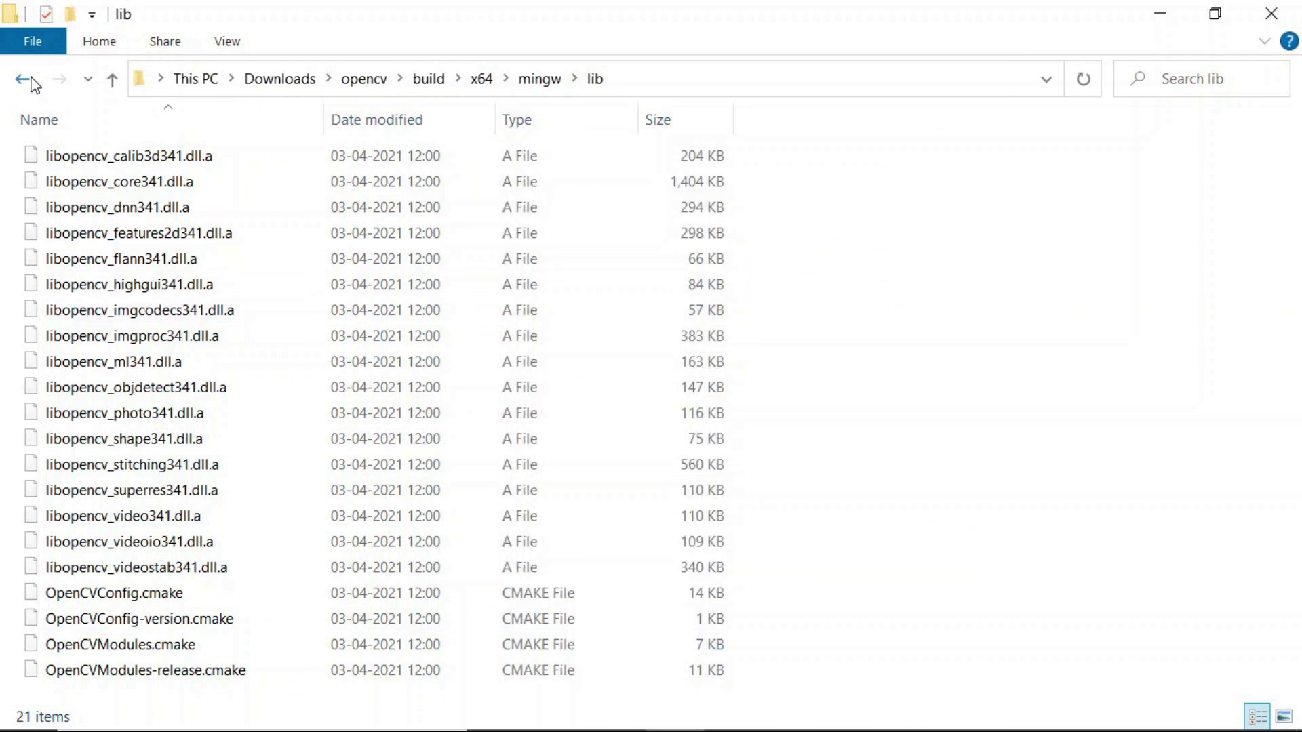
left_click(24, 79)
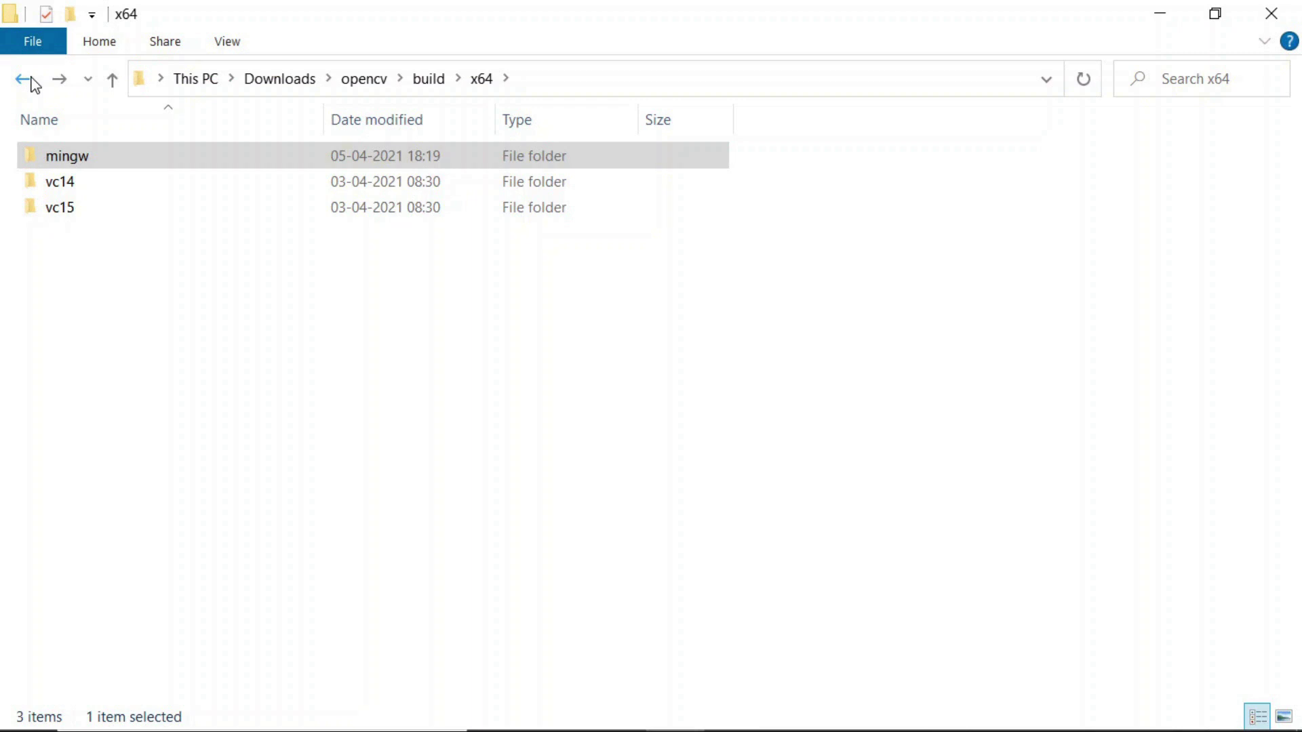
left_click(627, 447)
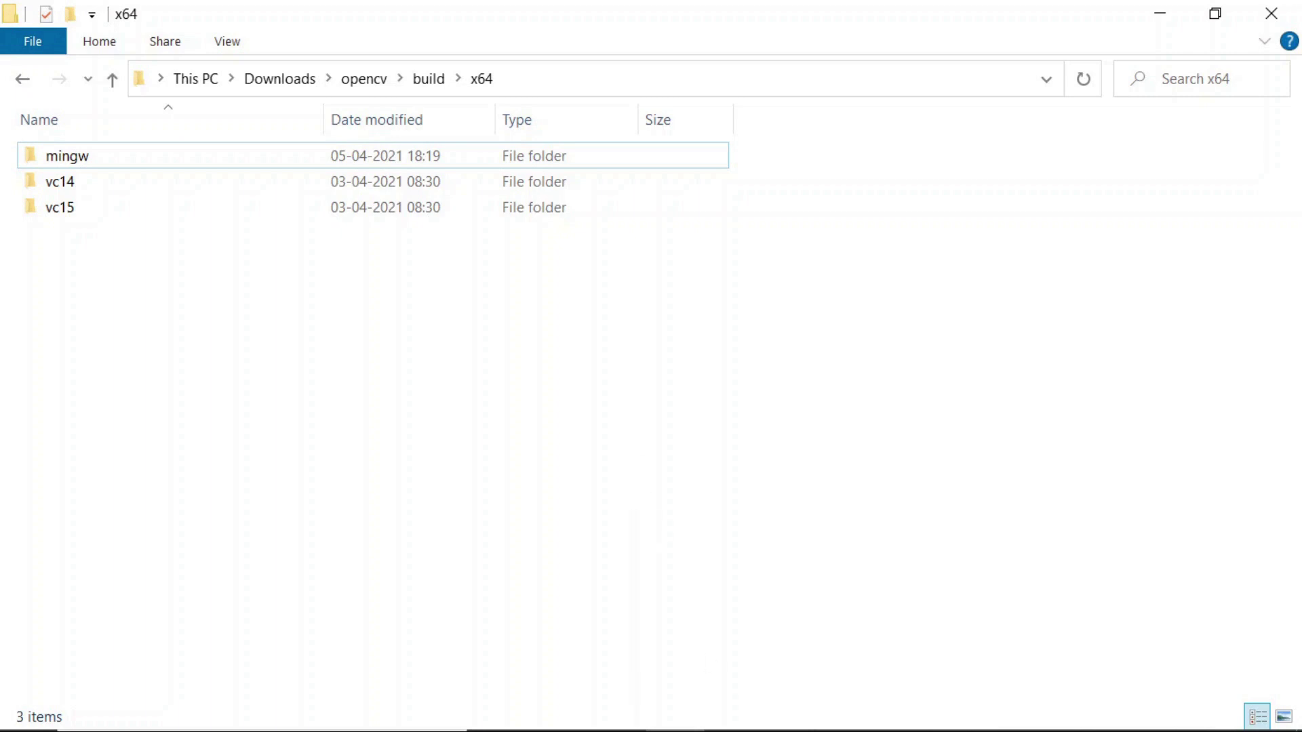
Step: Switch to Chrome, search the web for cmake and open the official cmake.org site from the results
mouse_move(805, 710)
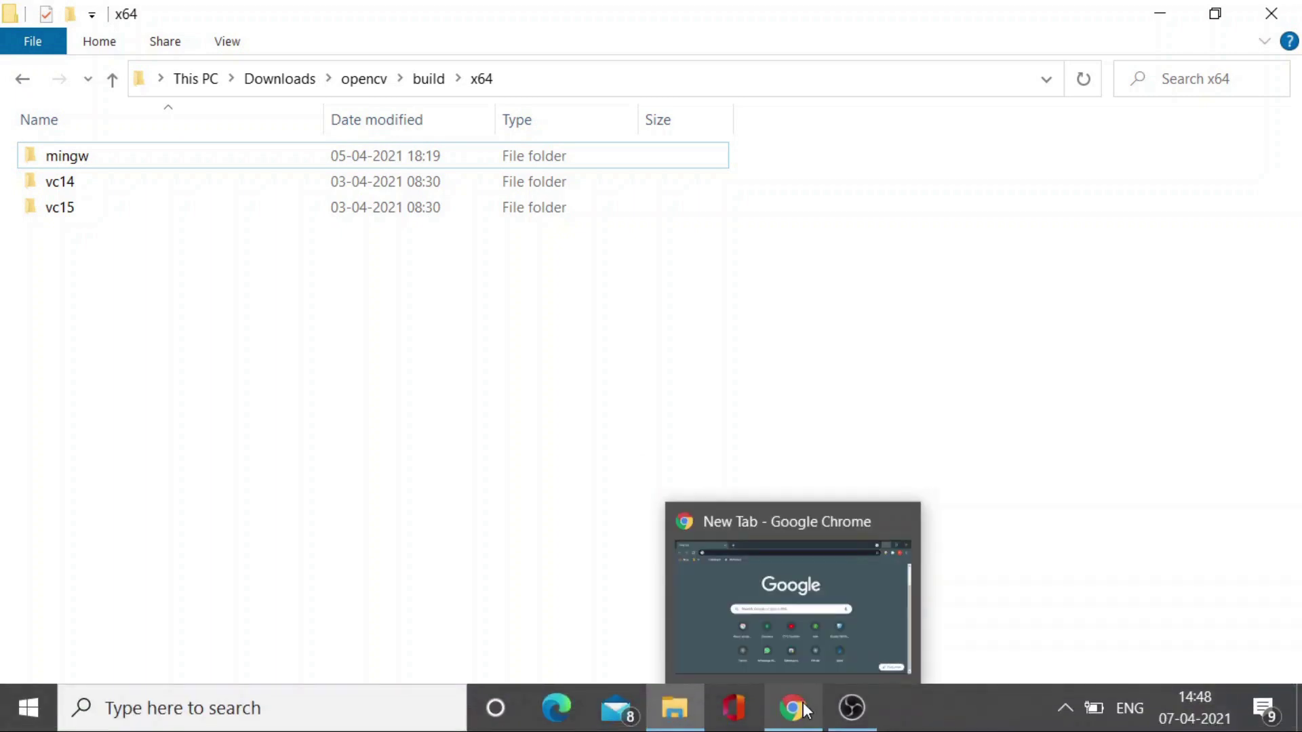
left_click(767, 605)
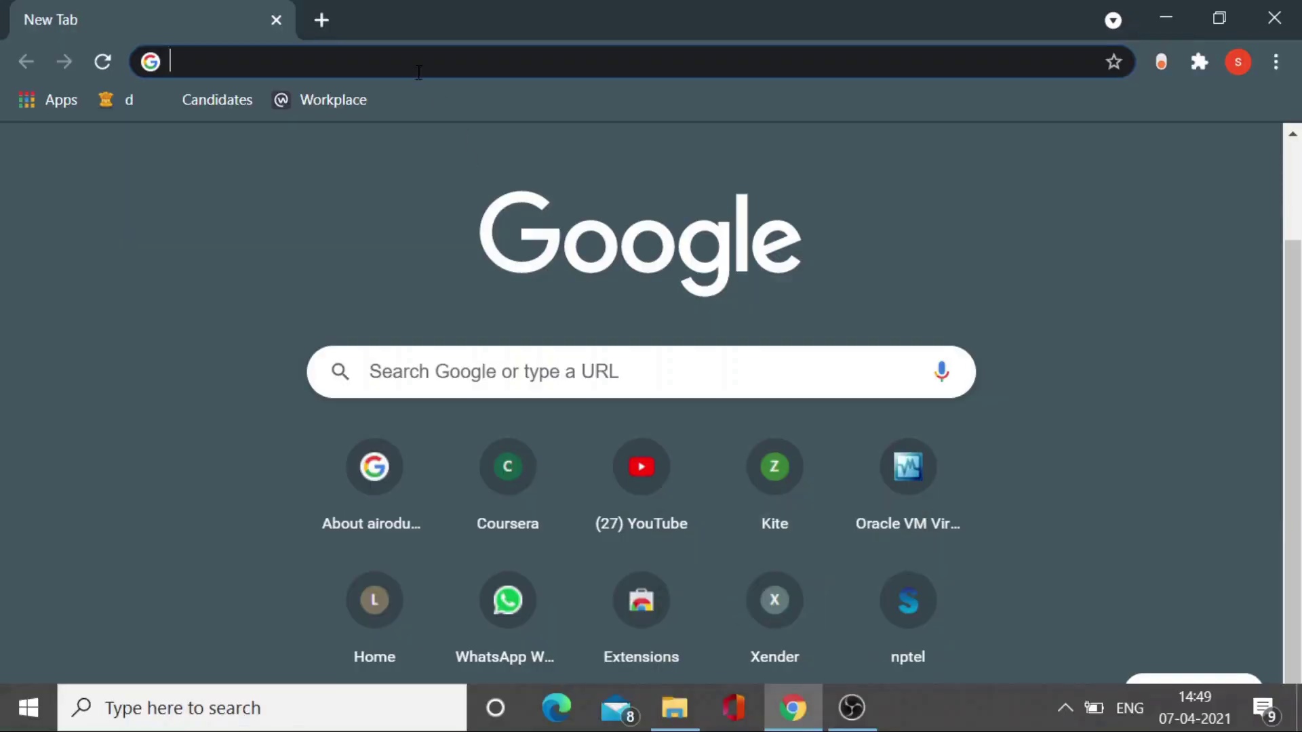
left_click(279, 65)
type("cm")
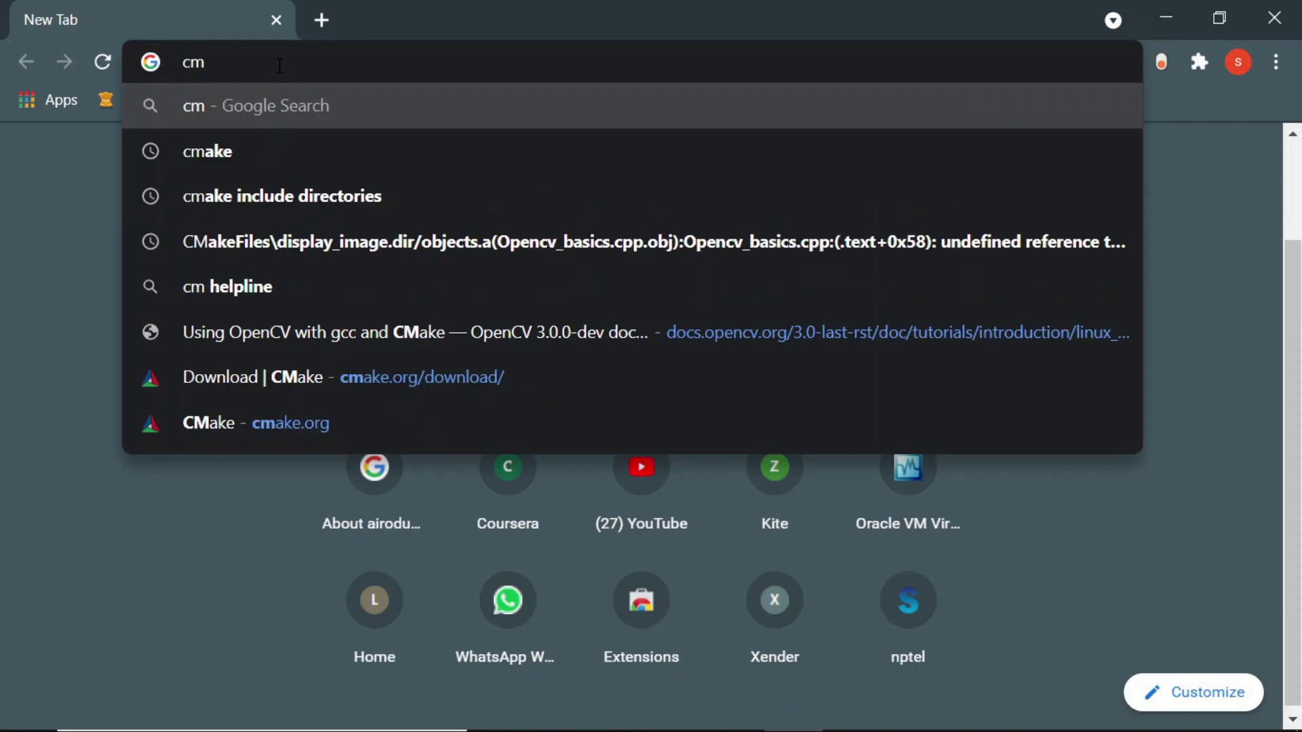
type("ake")
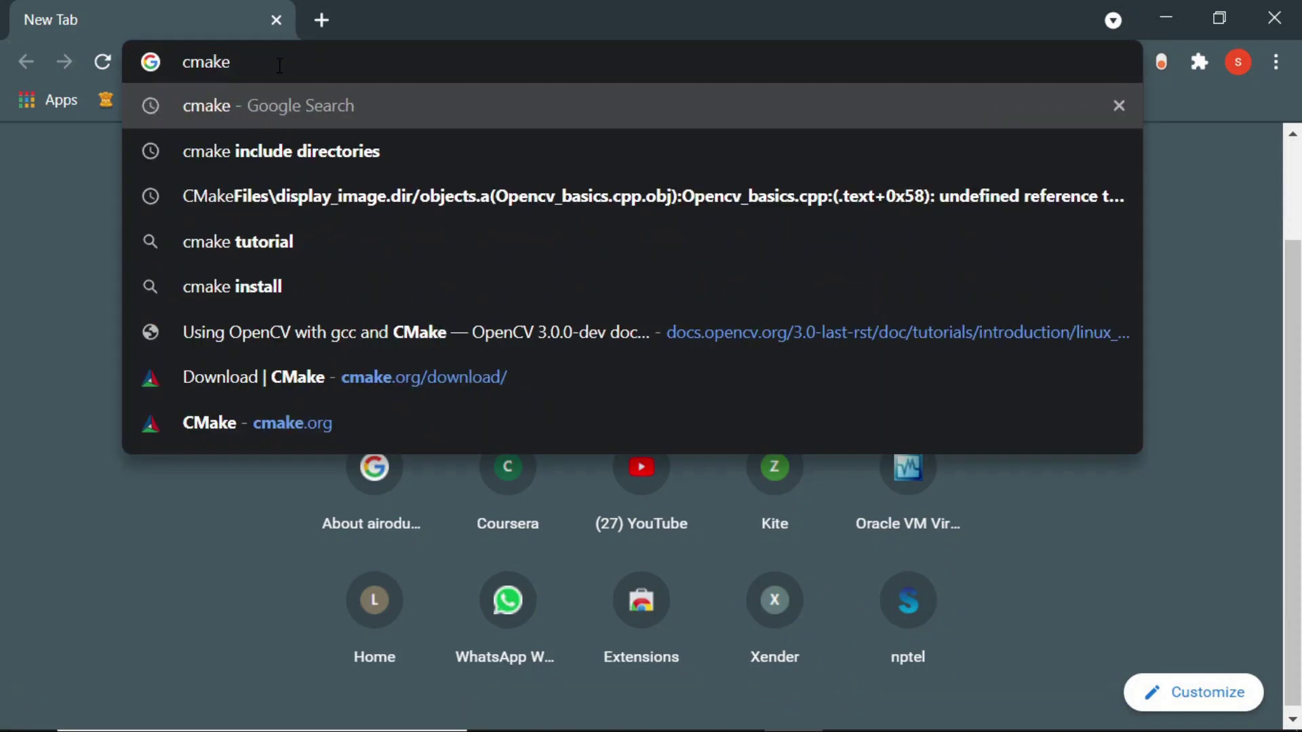
key("Return")
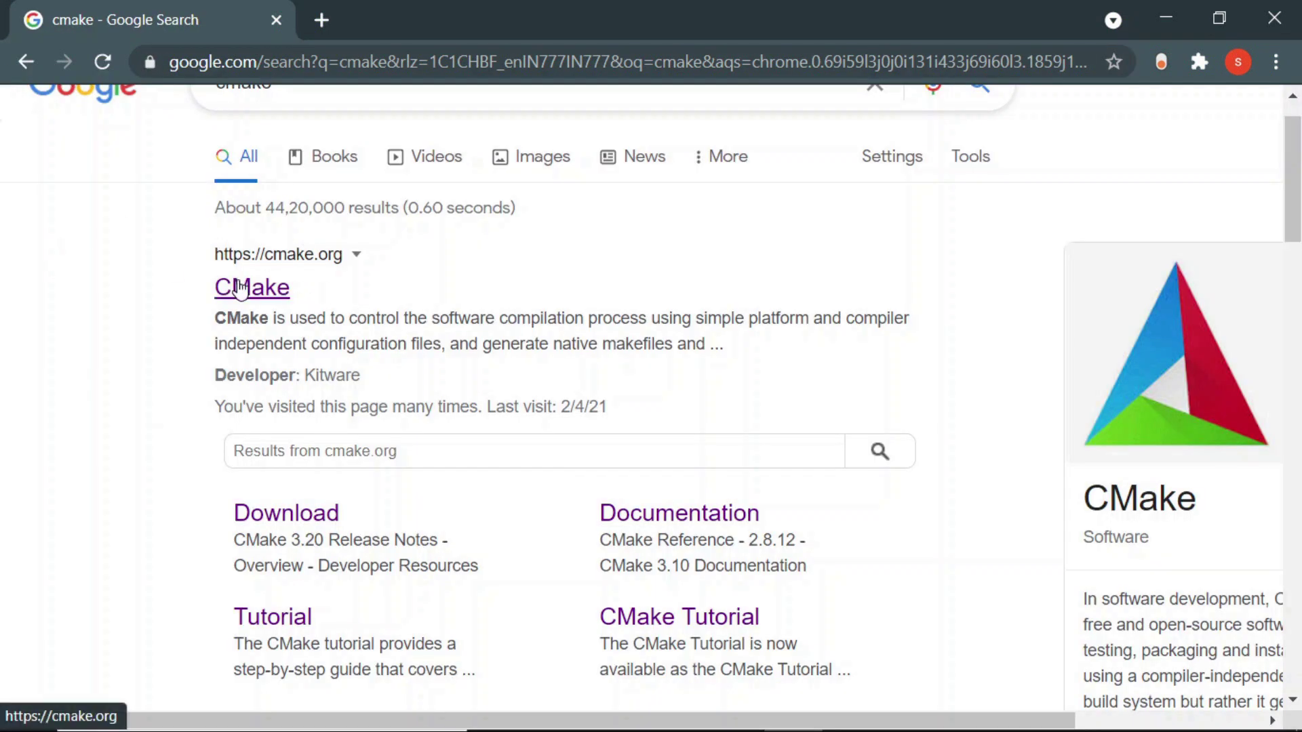
left_click(239, 289)
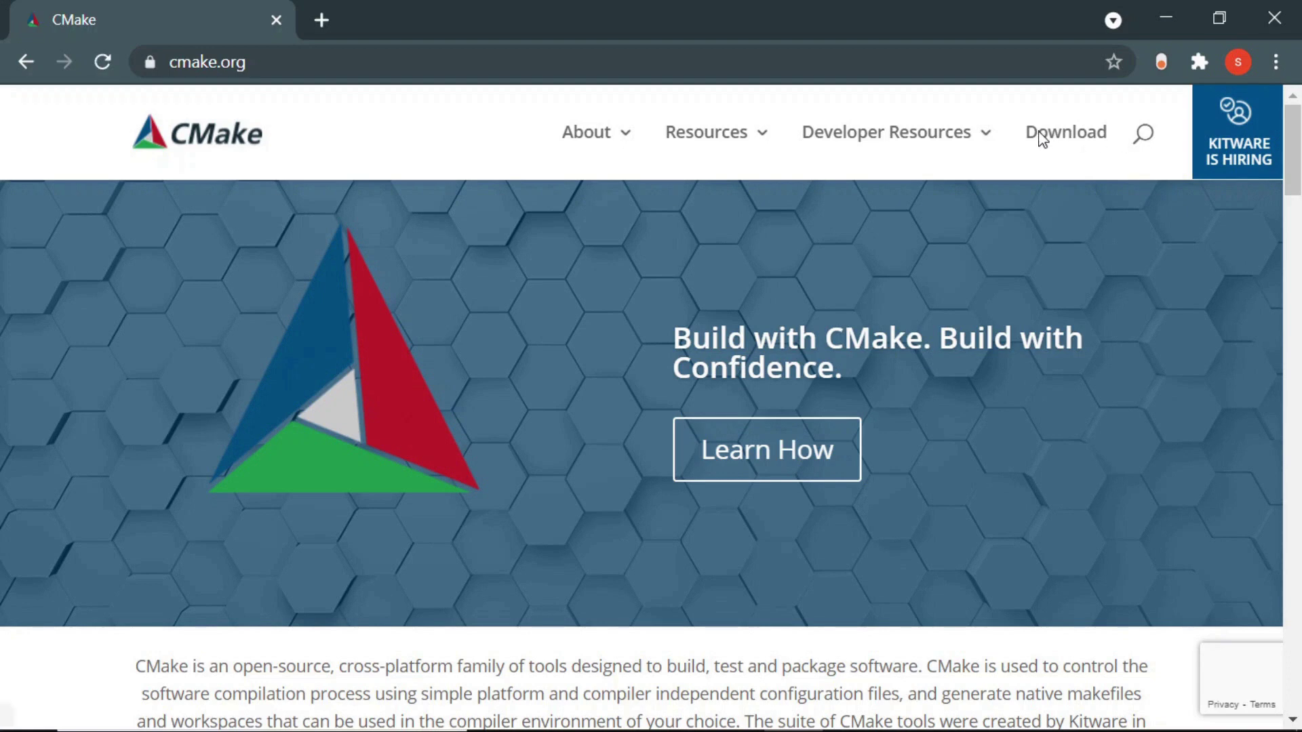
Step: Download the Windows x64 installer cmake-3.20.0-windows-x86_64.msi from the CMake download page and run it from the Downloads folder
left_click(1070, 148)
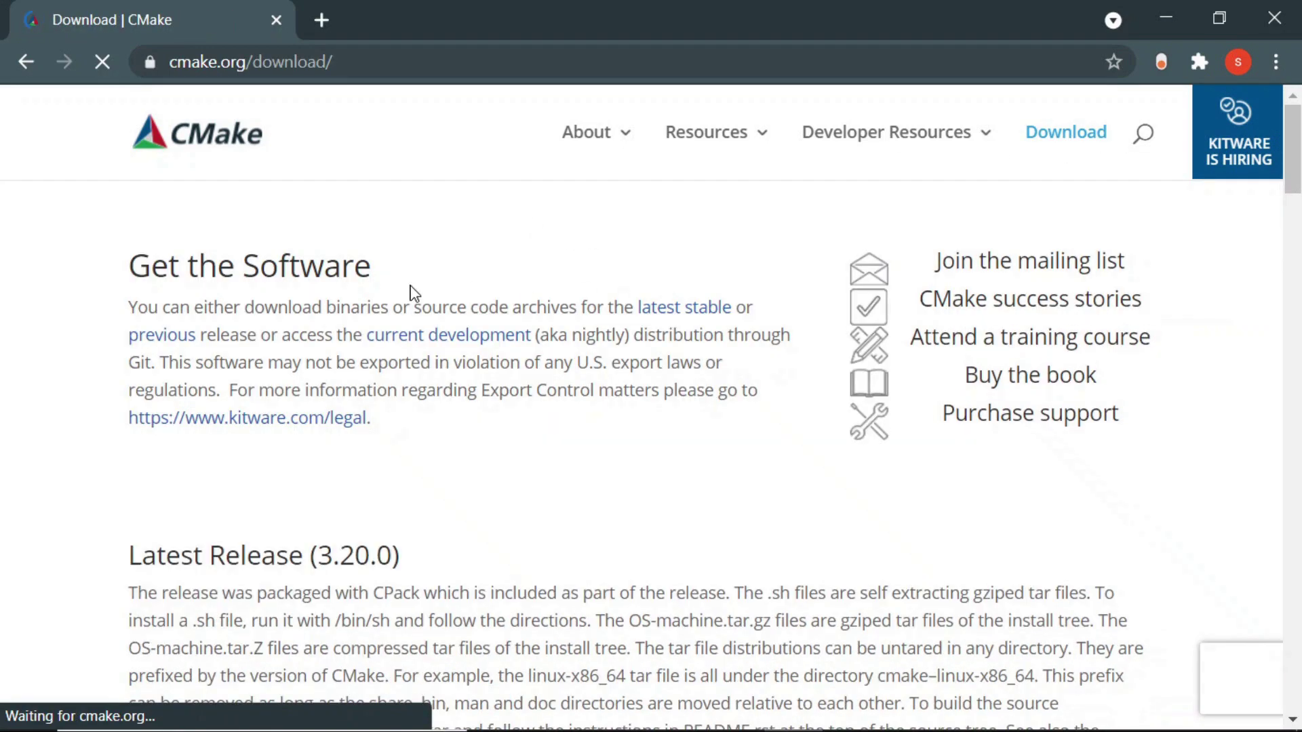
scroll(410, 292, "down", 5)
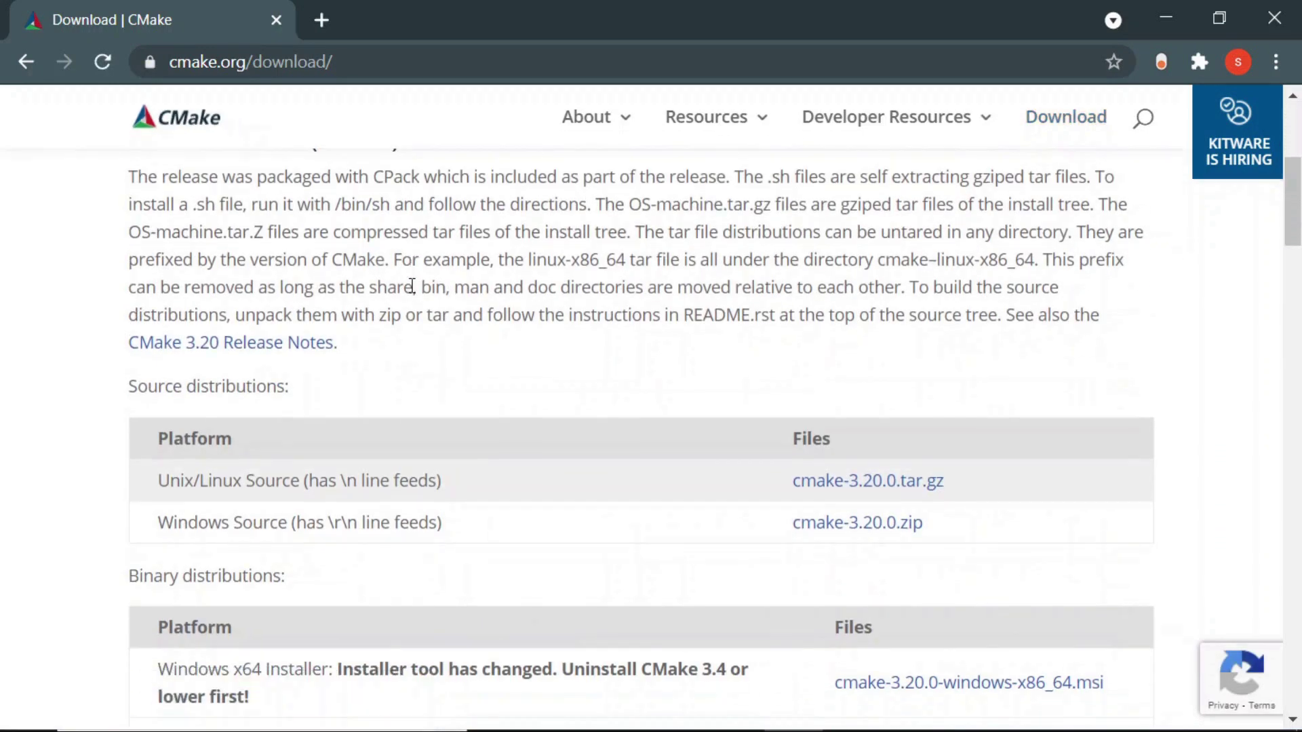
scroll(412, 285, "down", 5)
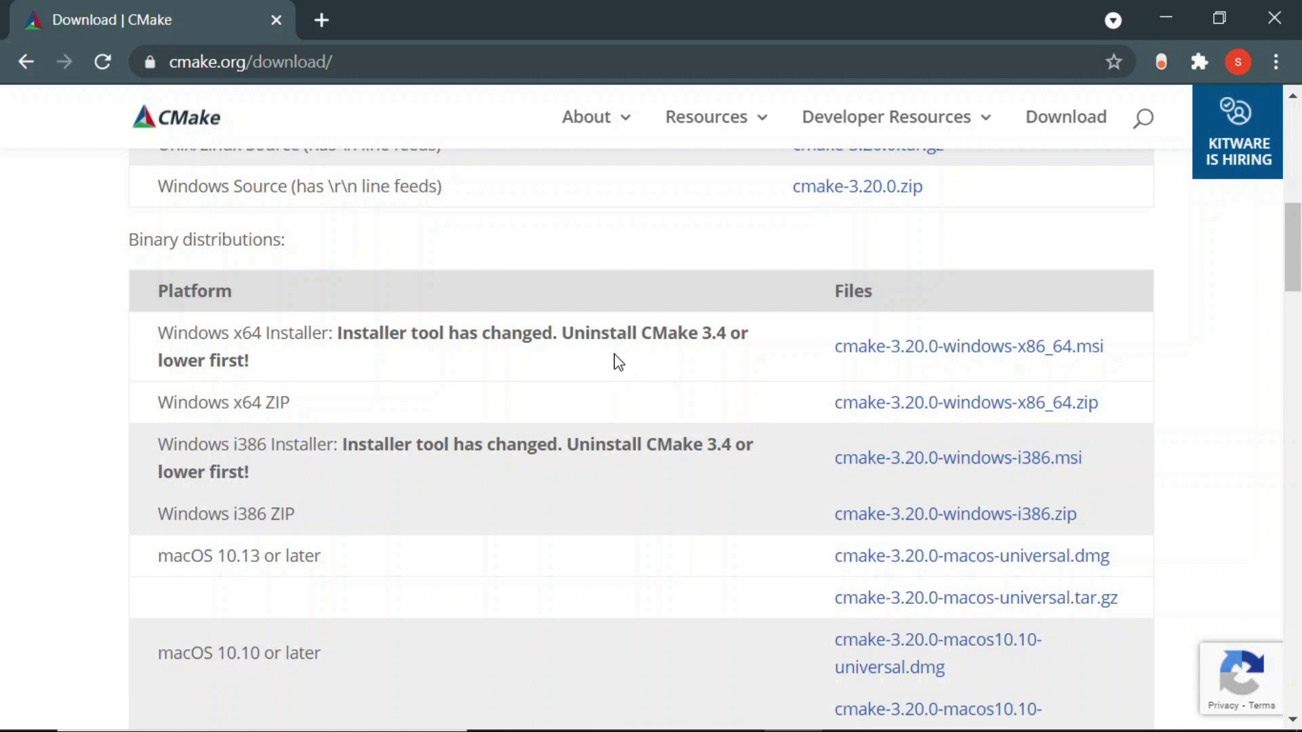
left_click(895, 350)
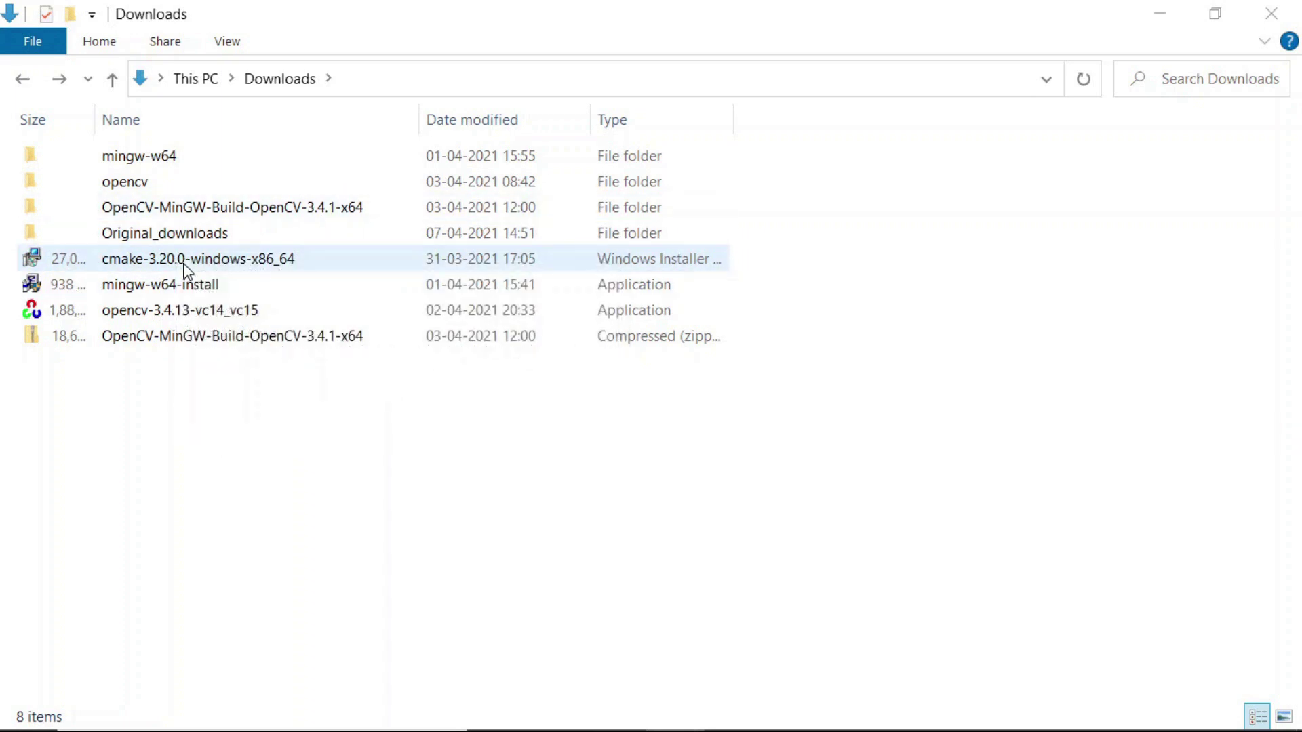
double_click(185, 261)
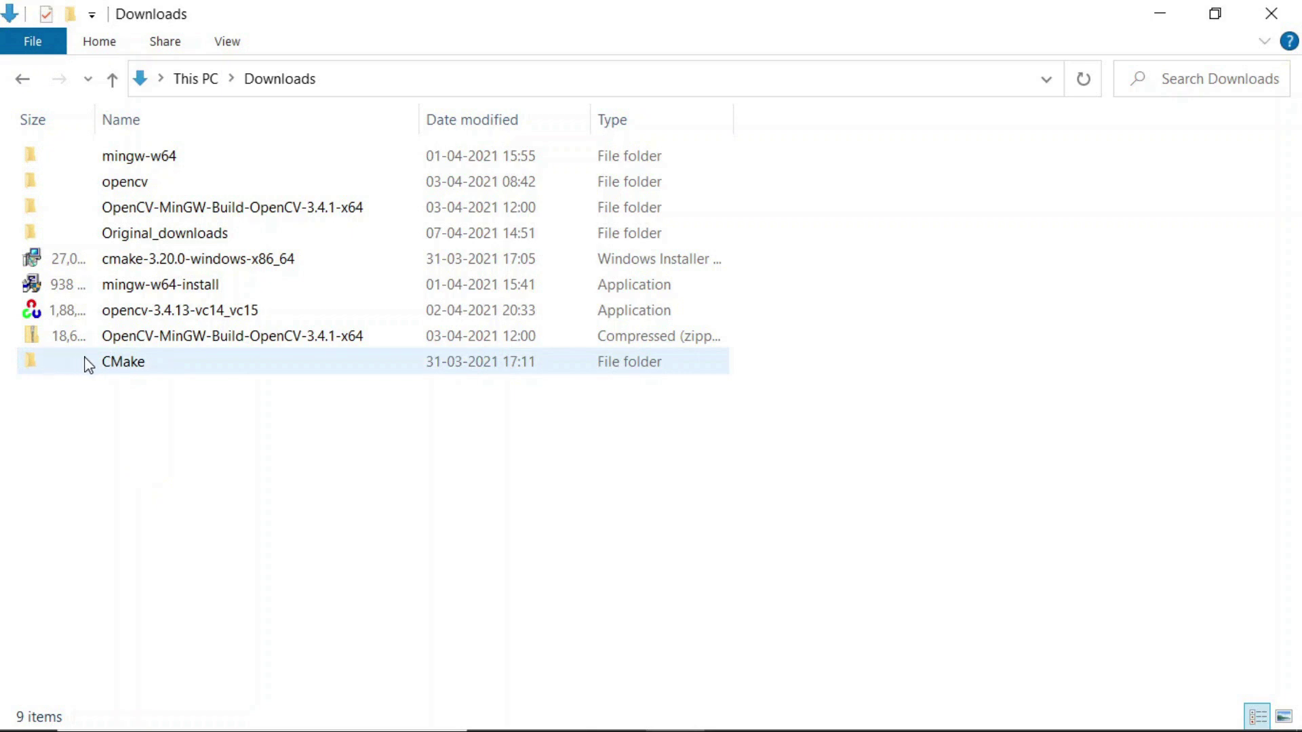
Step: Copy the full path of the bin folder inside Downloads\CMake
double_click(131, 365)
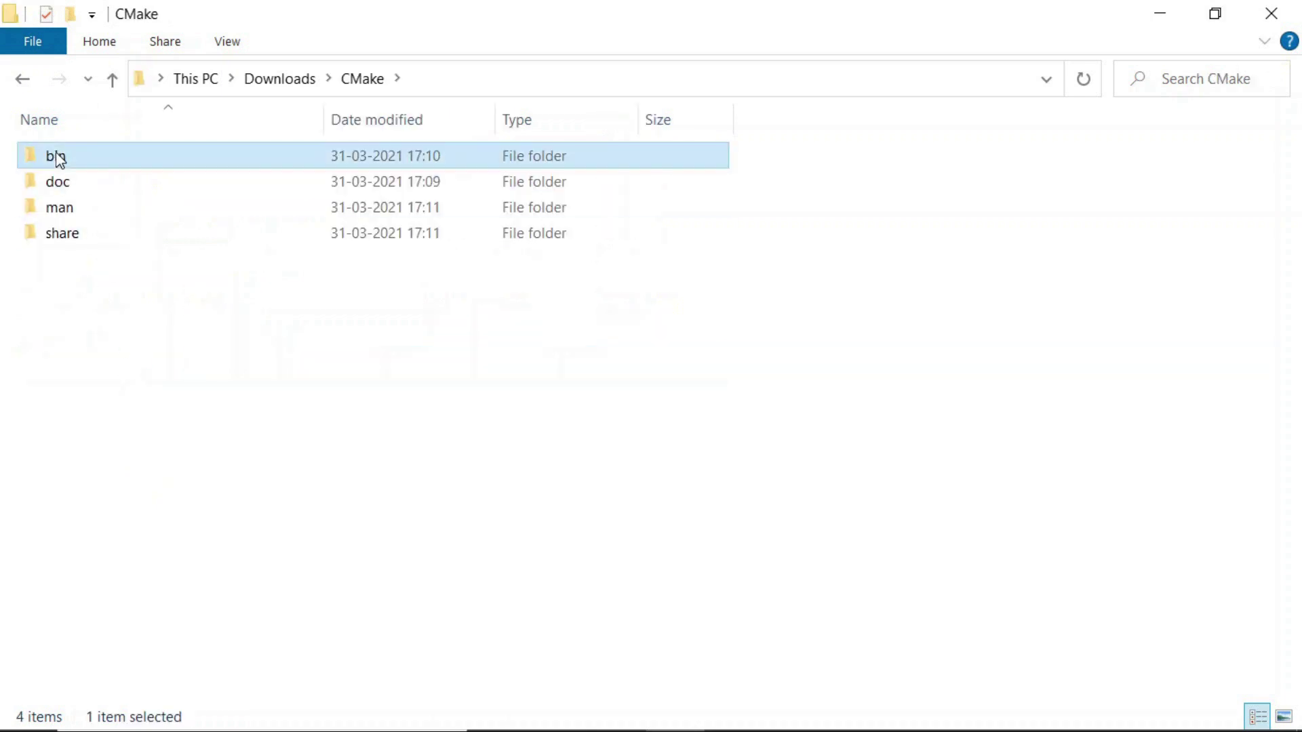
double_click(57, 157)
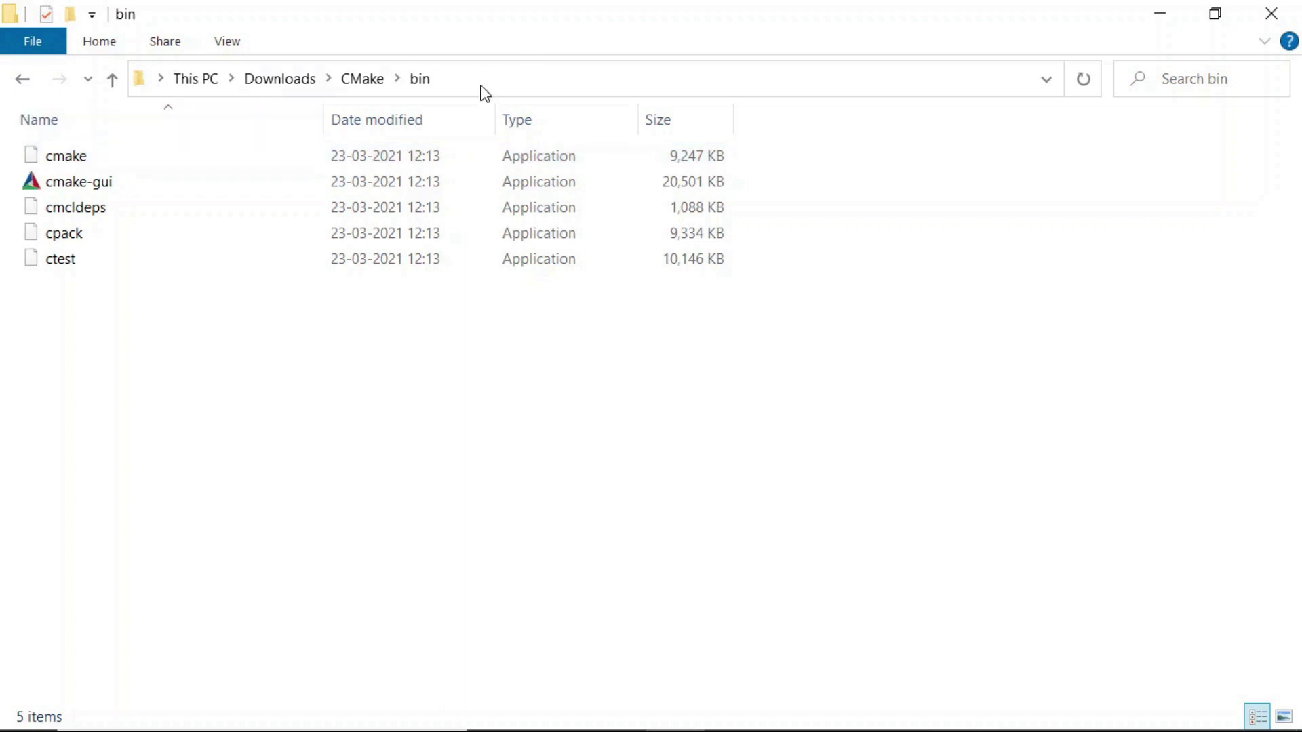
left_click(520, 82)
key("ctrl+c")
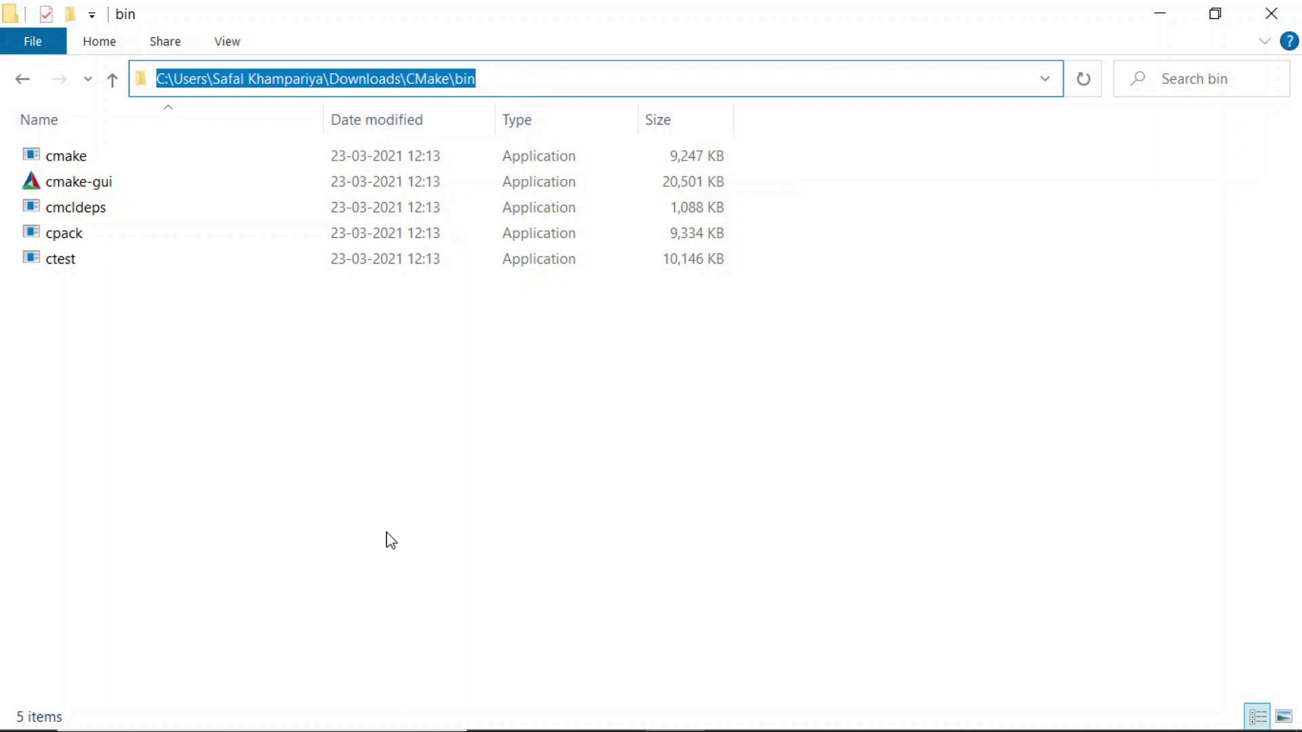
Step: Search Windows for the system environment variables settings and open the Environment Variables dialog
mouse_move(234, 729)
left_click(179, 709)
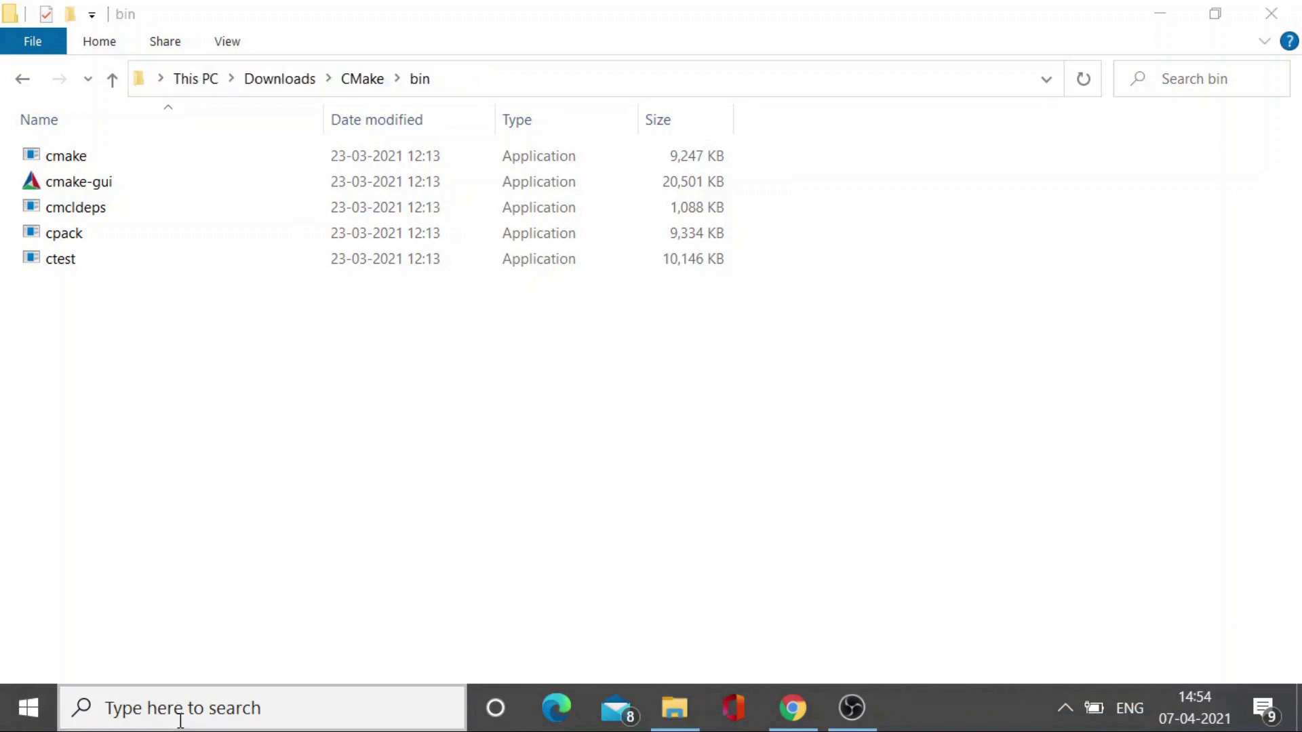
key("super")
type("envir")
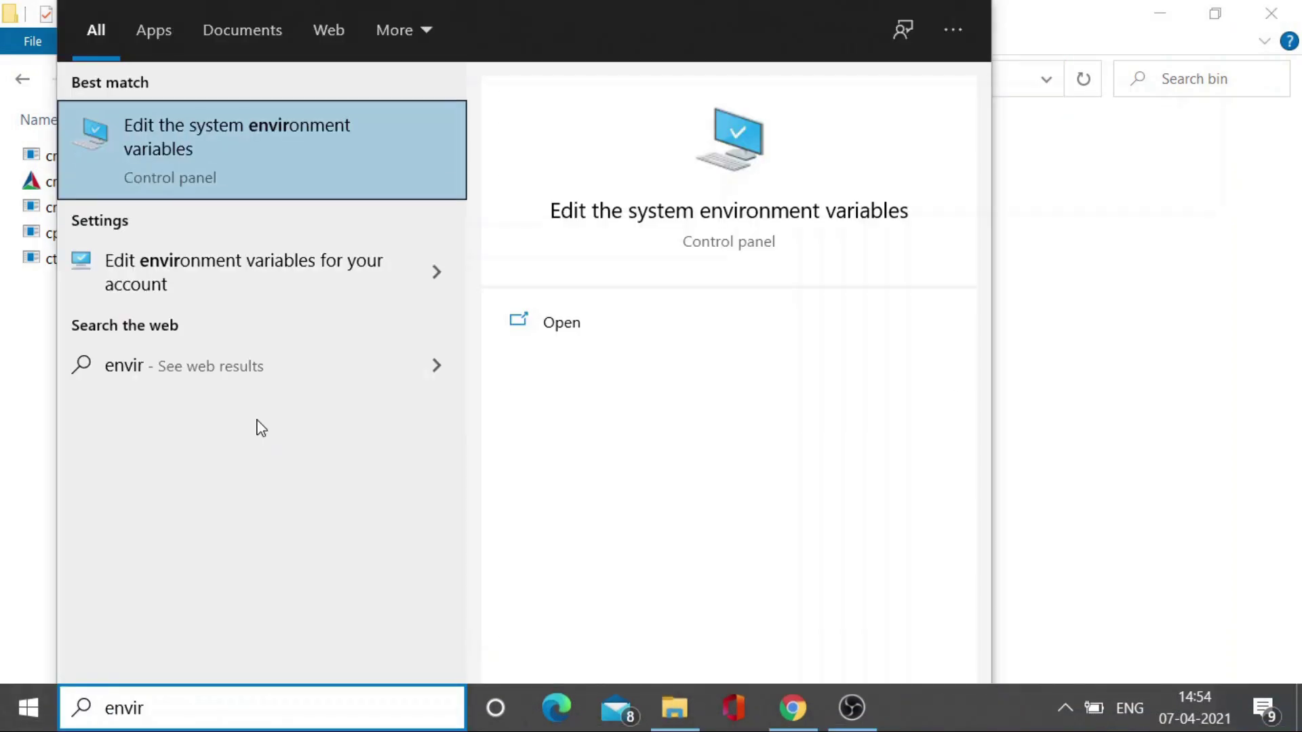
type("\\")
key("Return")
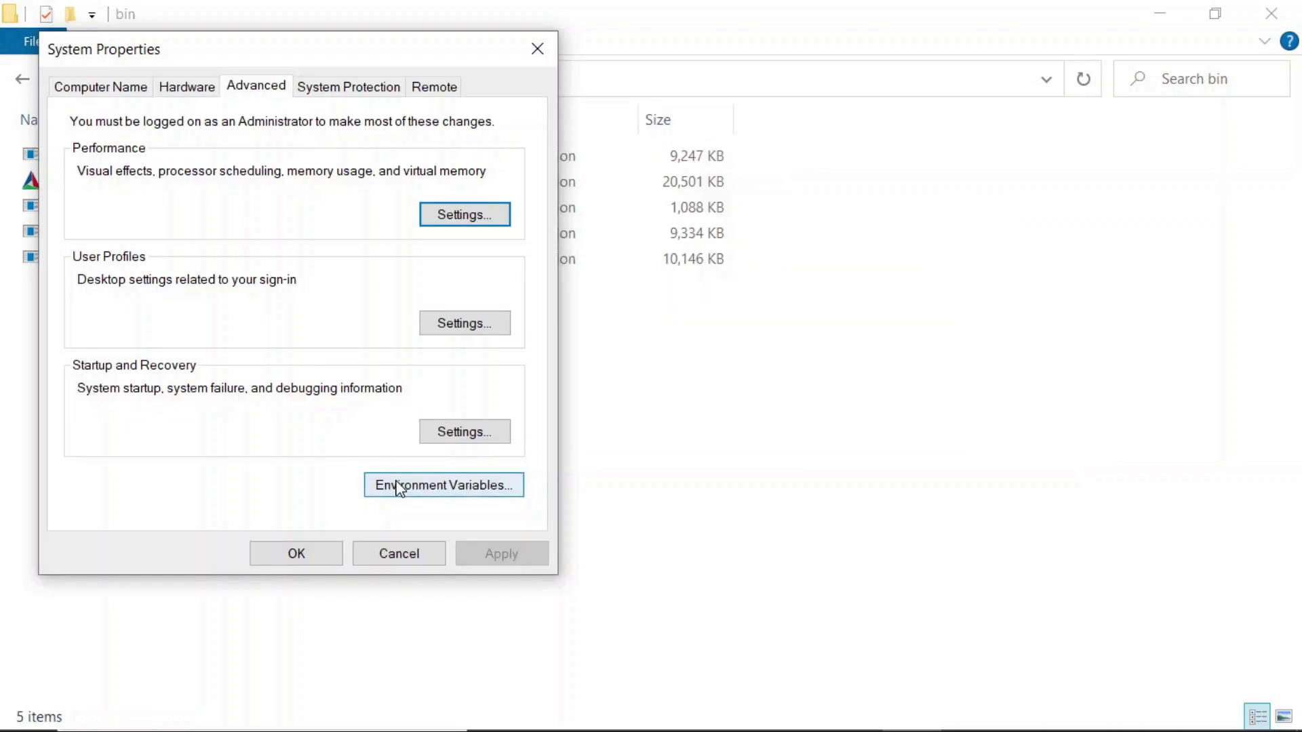
left_click(400, 487)
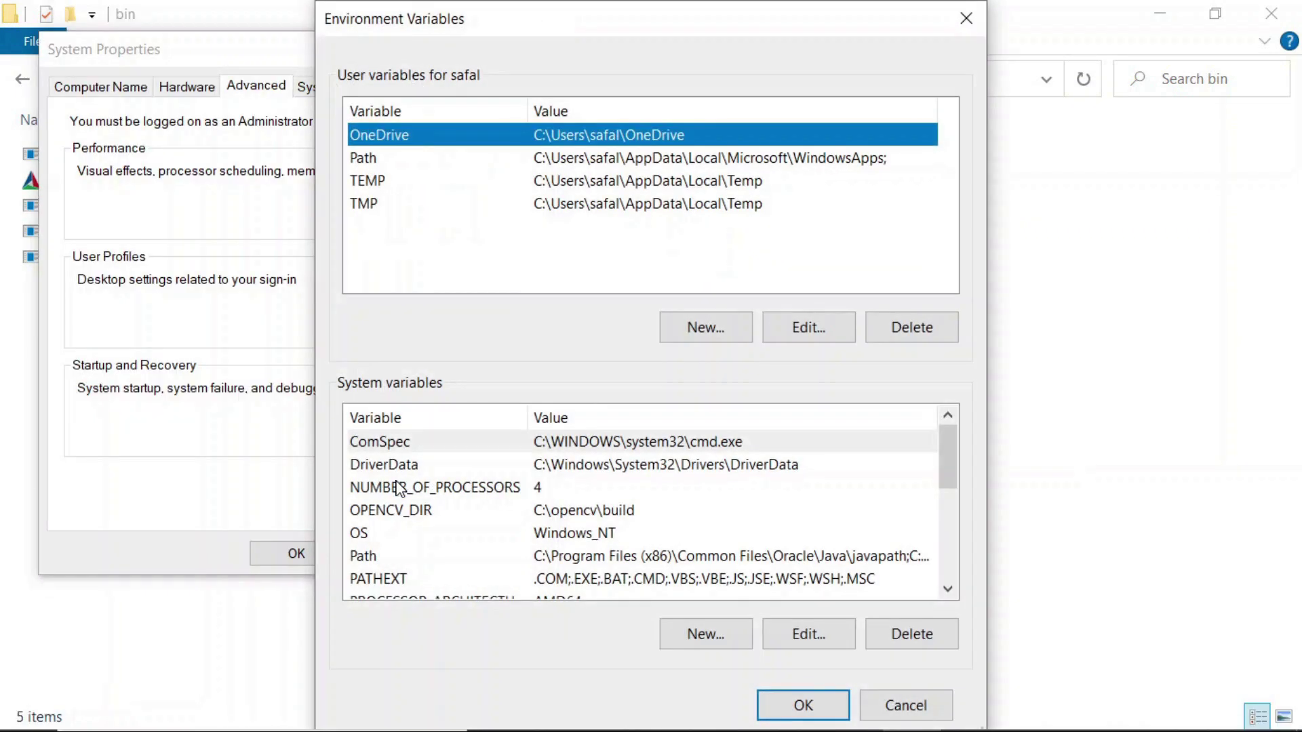
Step: Add the copied Downloads\CMake\bin path as a new entry in the system Path variable and accept all changes, closing System Properties
double_click(386, 558)
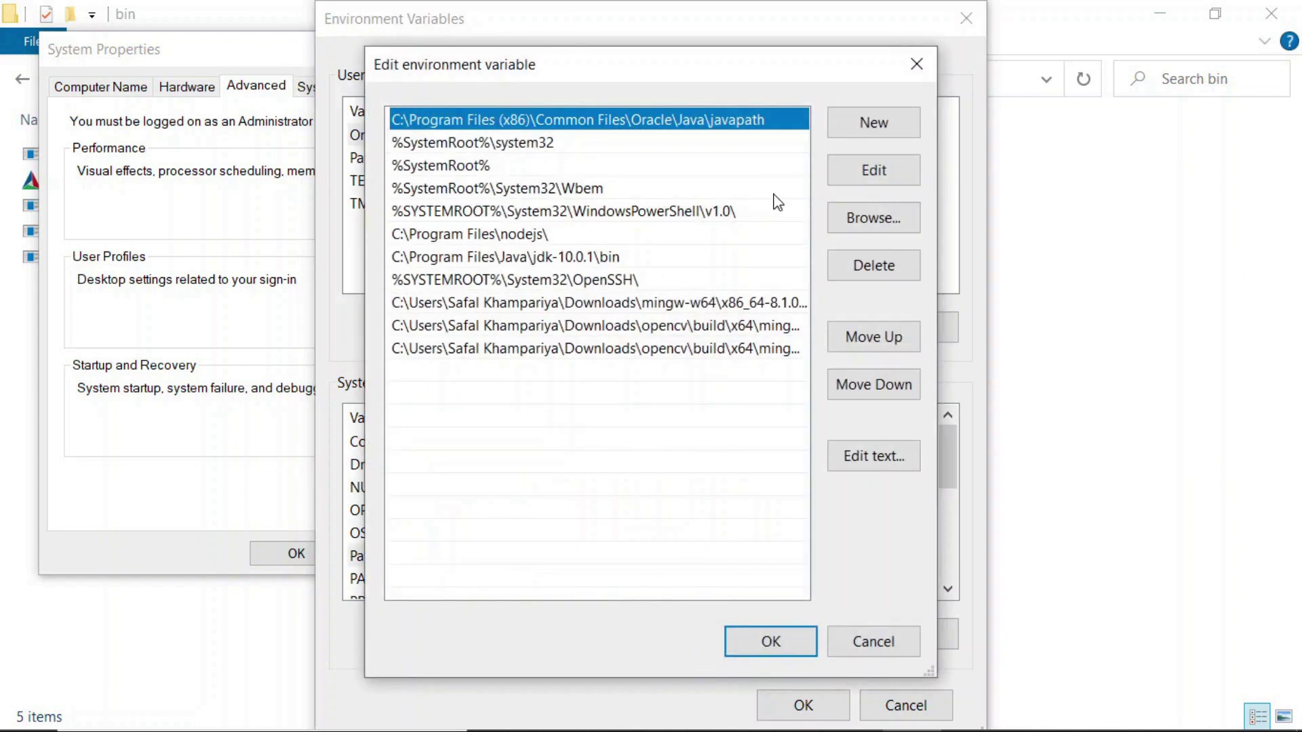
left_click(851, 122)
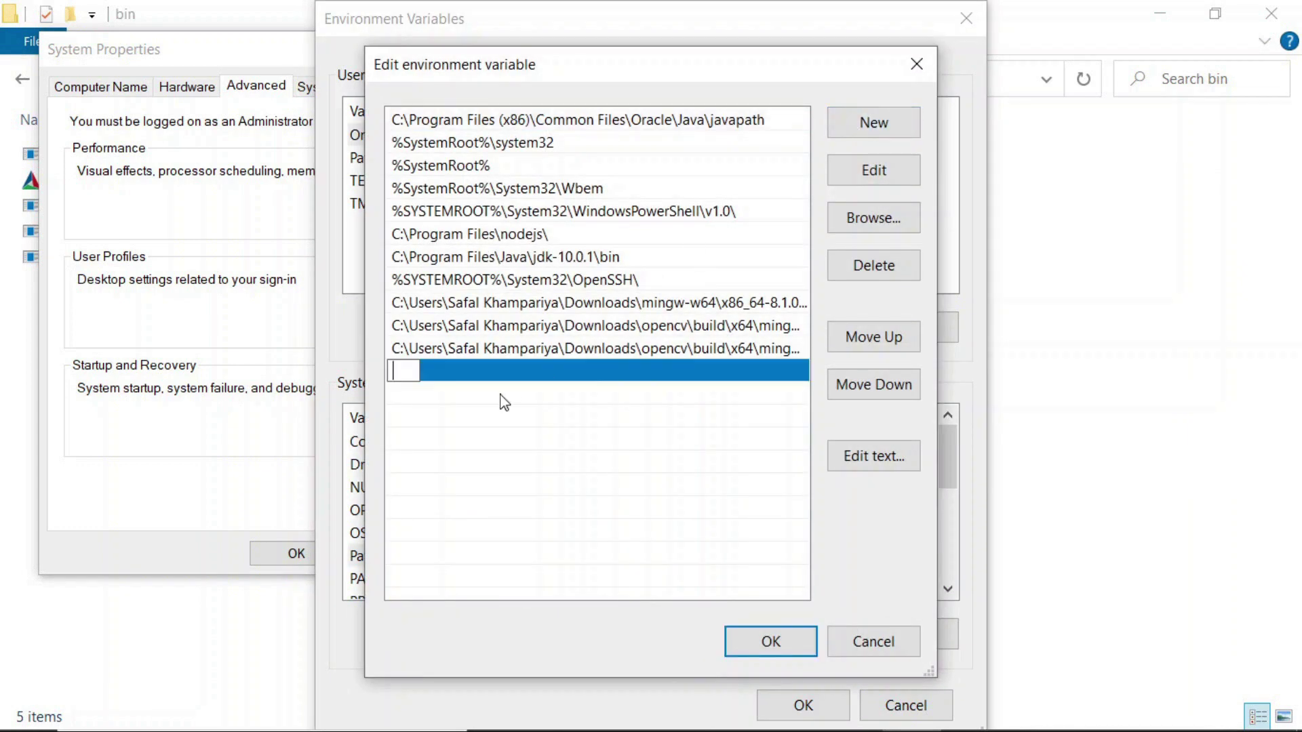
key("ctrl+v")
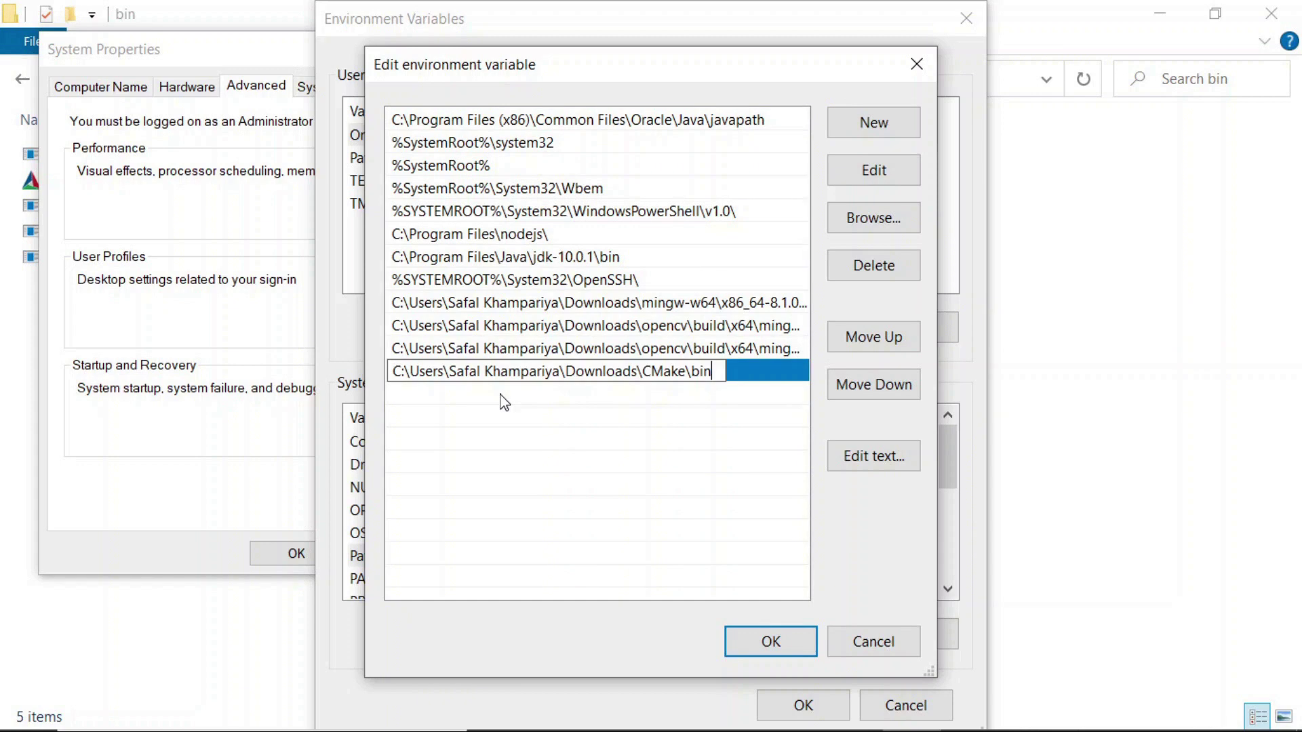
left_click(760, 644)
left_click(785, 698)
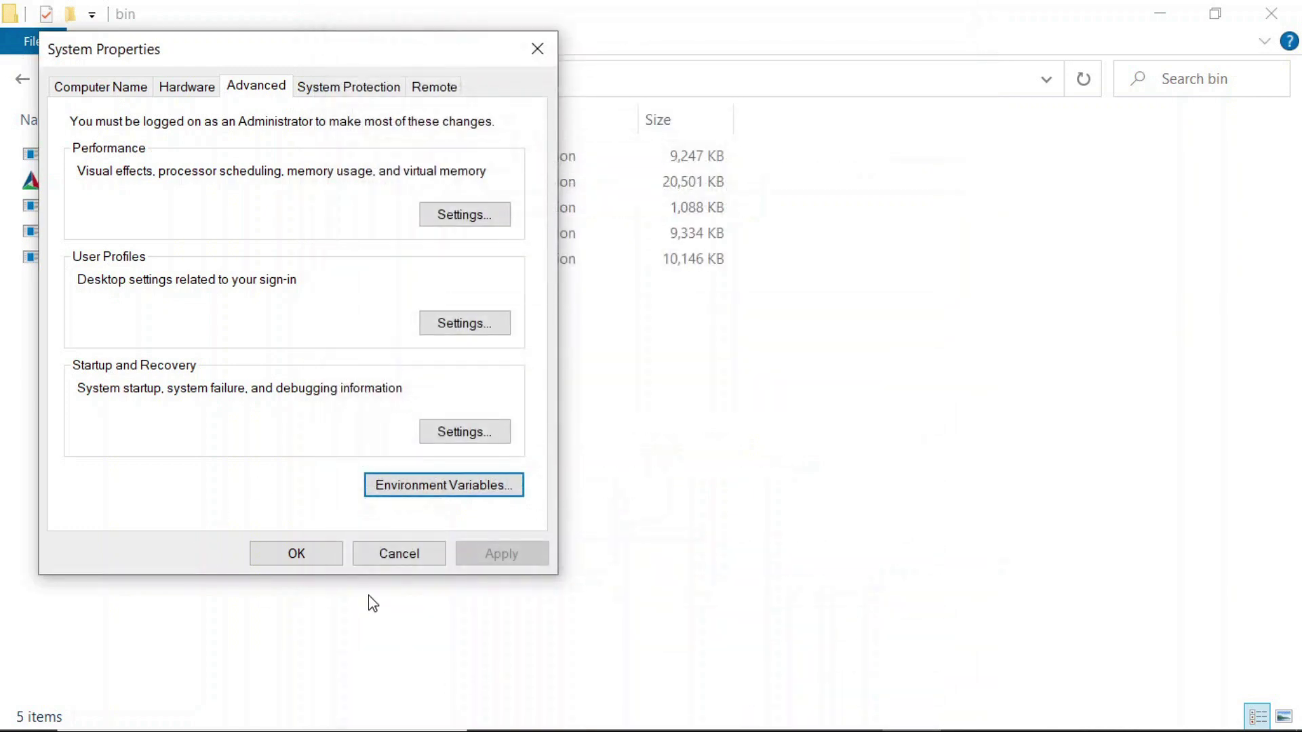
left_click(296, 560)
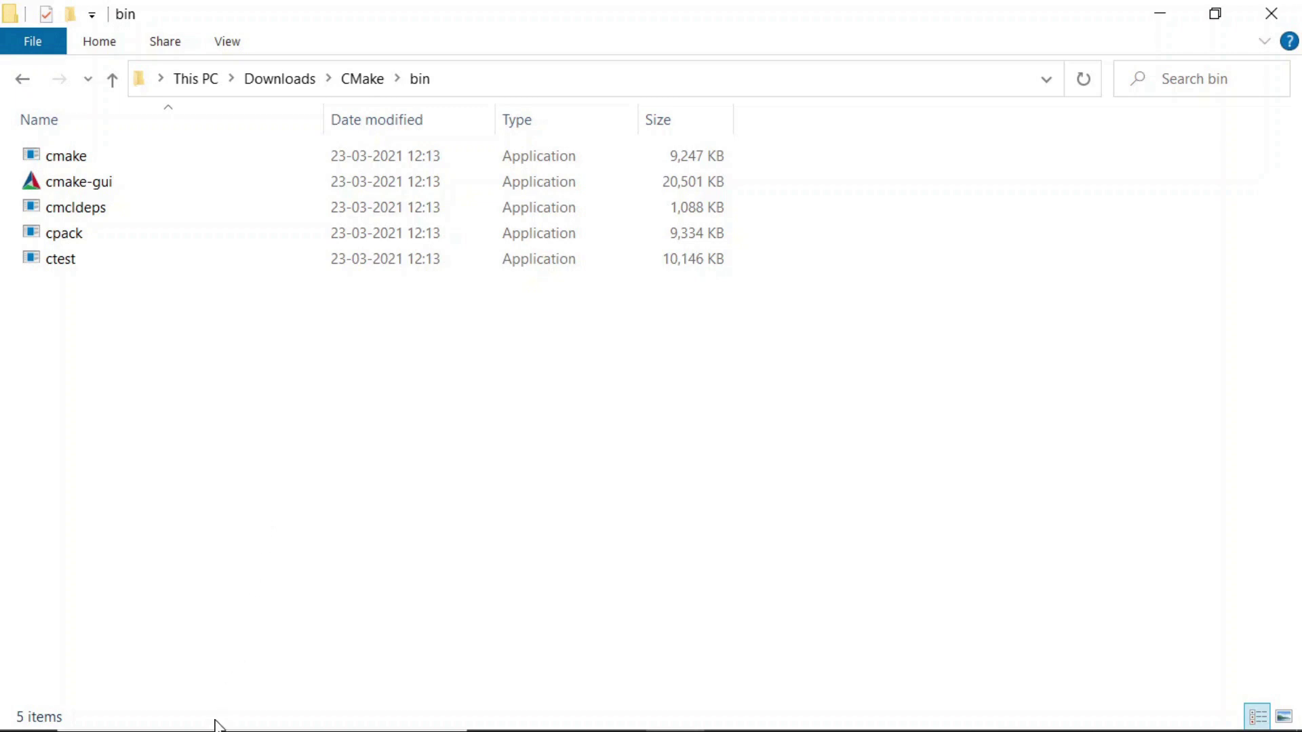
Step: Check the CMake installation by running cmake --version in a Command Prompt window, and close that window
mouse_move(212, 727)
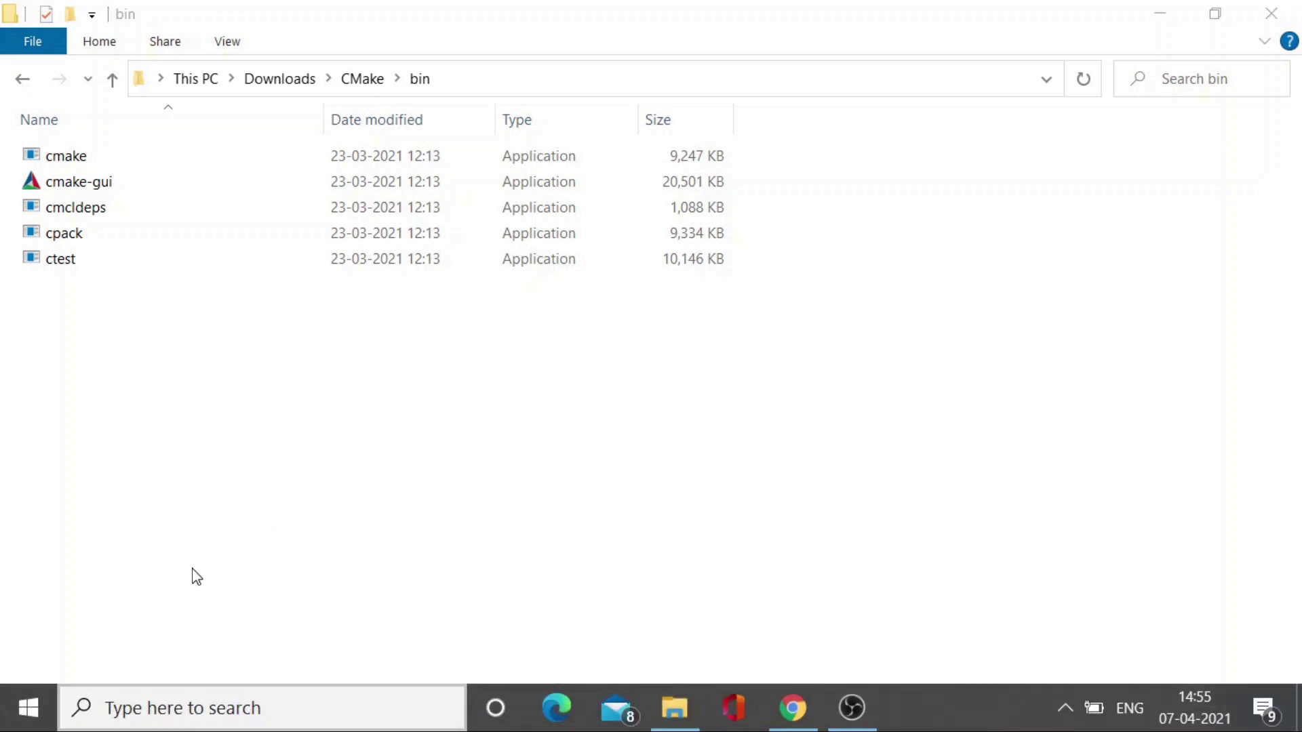
key("super+s")
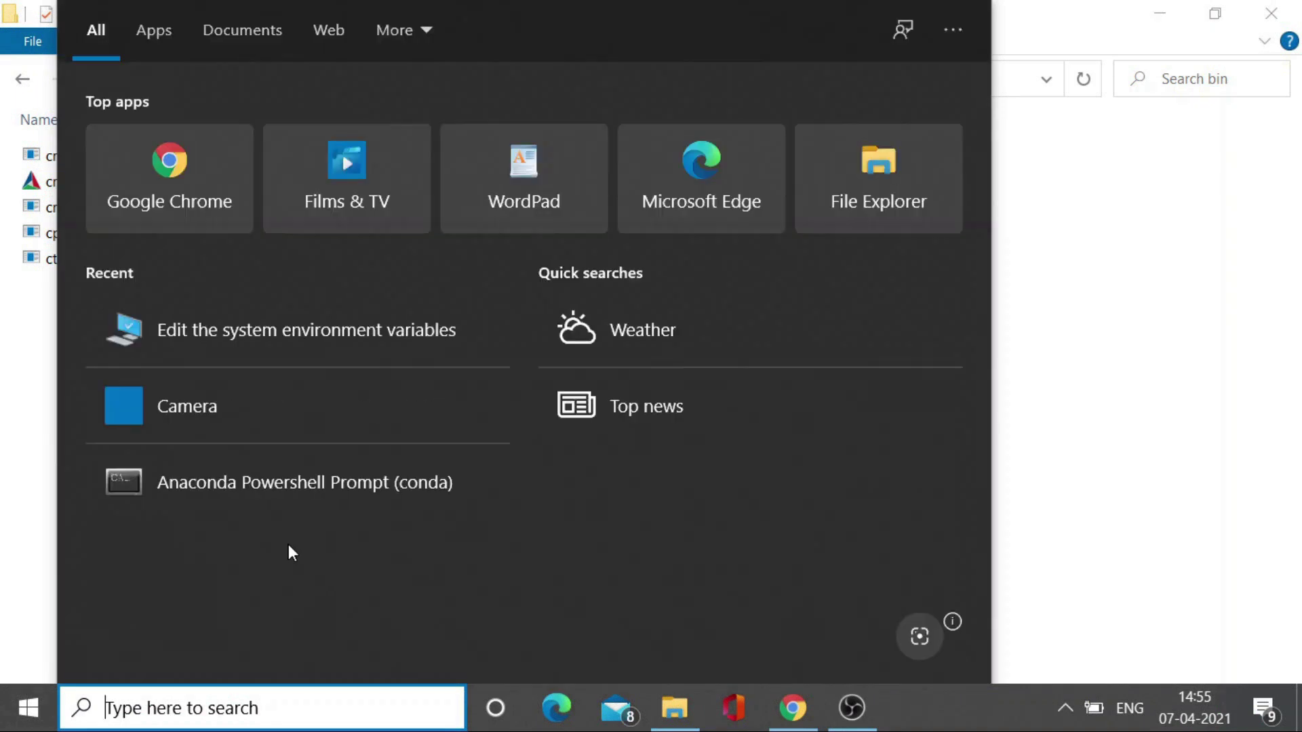
type("cmd")
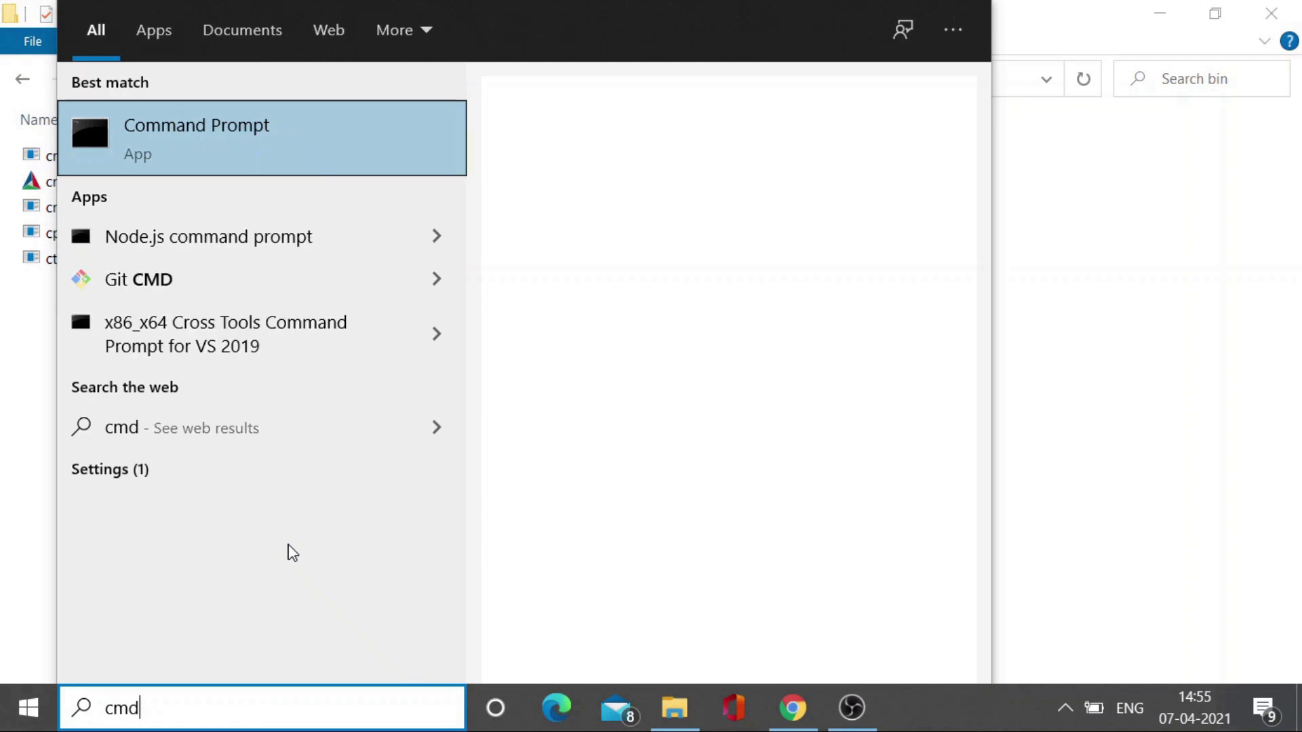
key("Return")
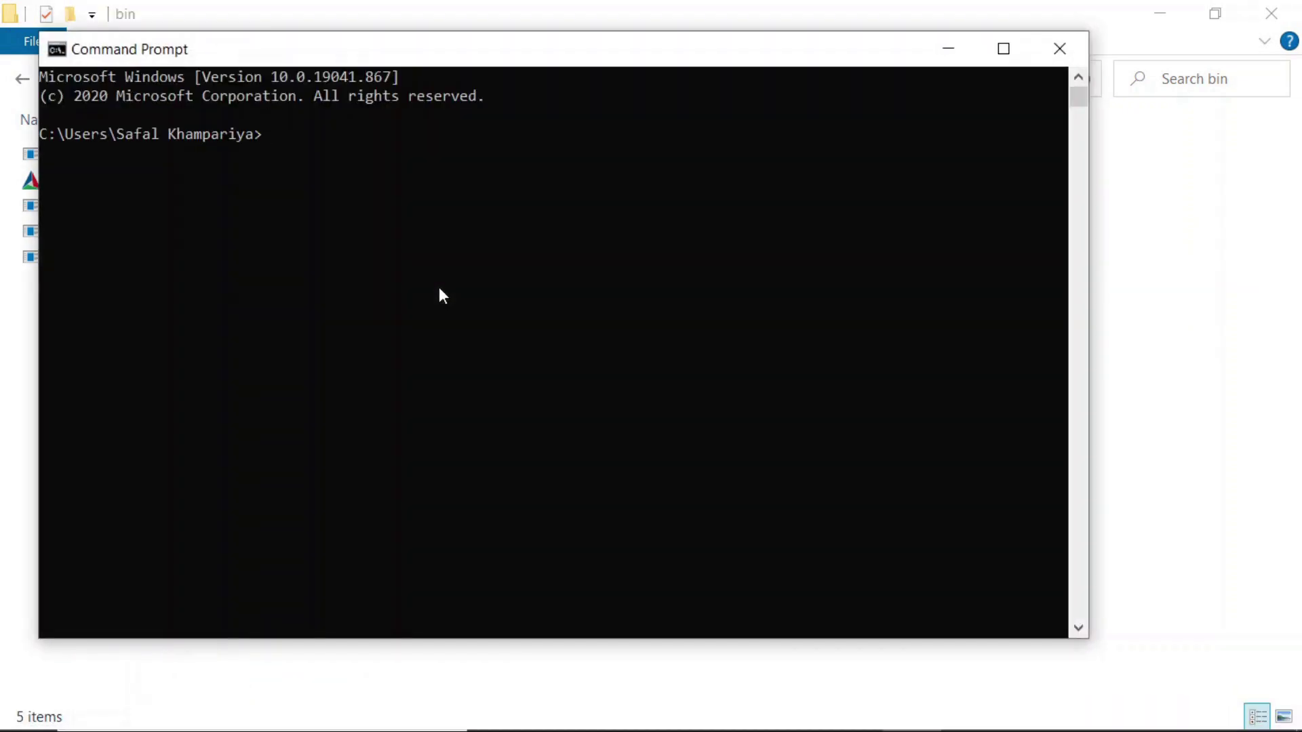
type("cmake --version")
key("Return")
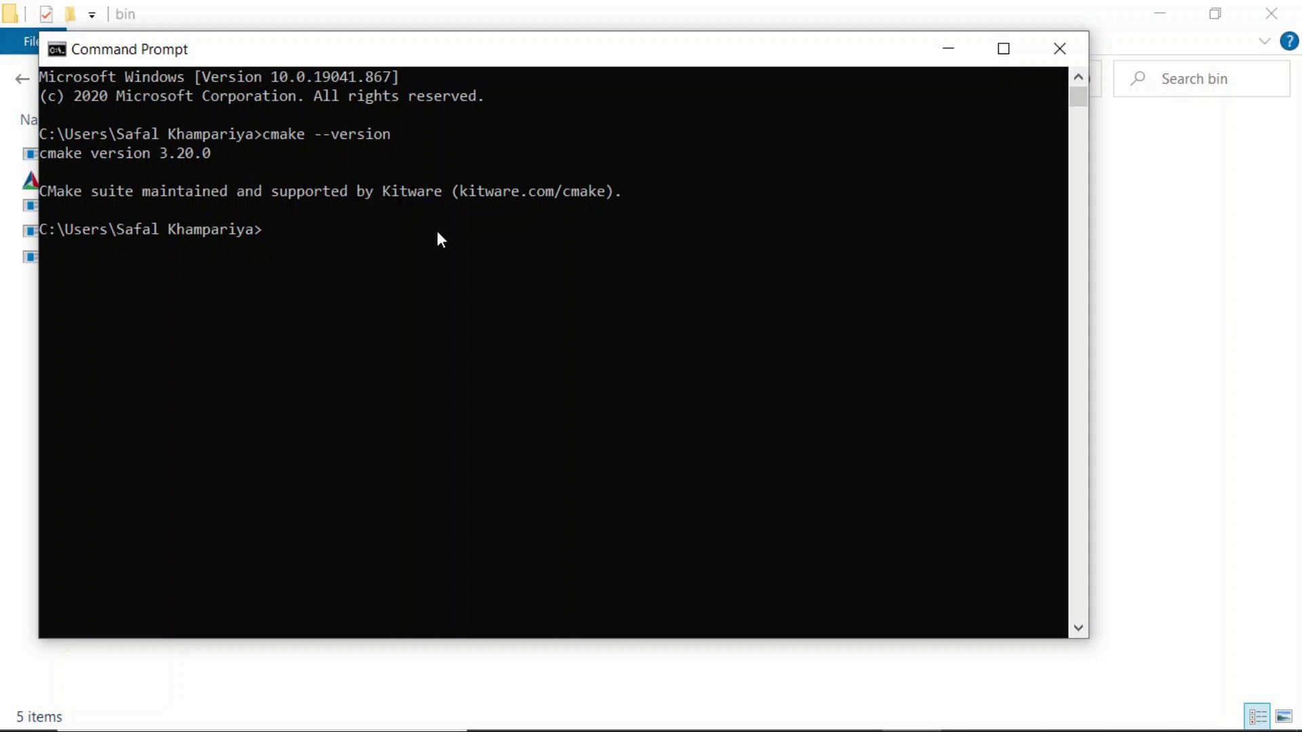
left_click(1067, 45)
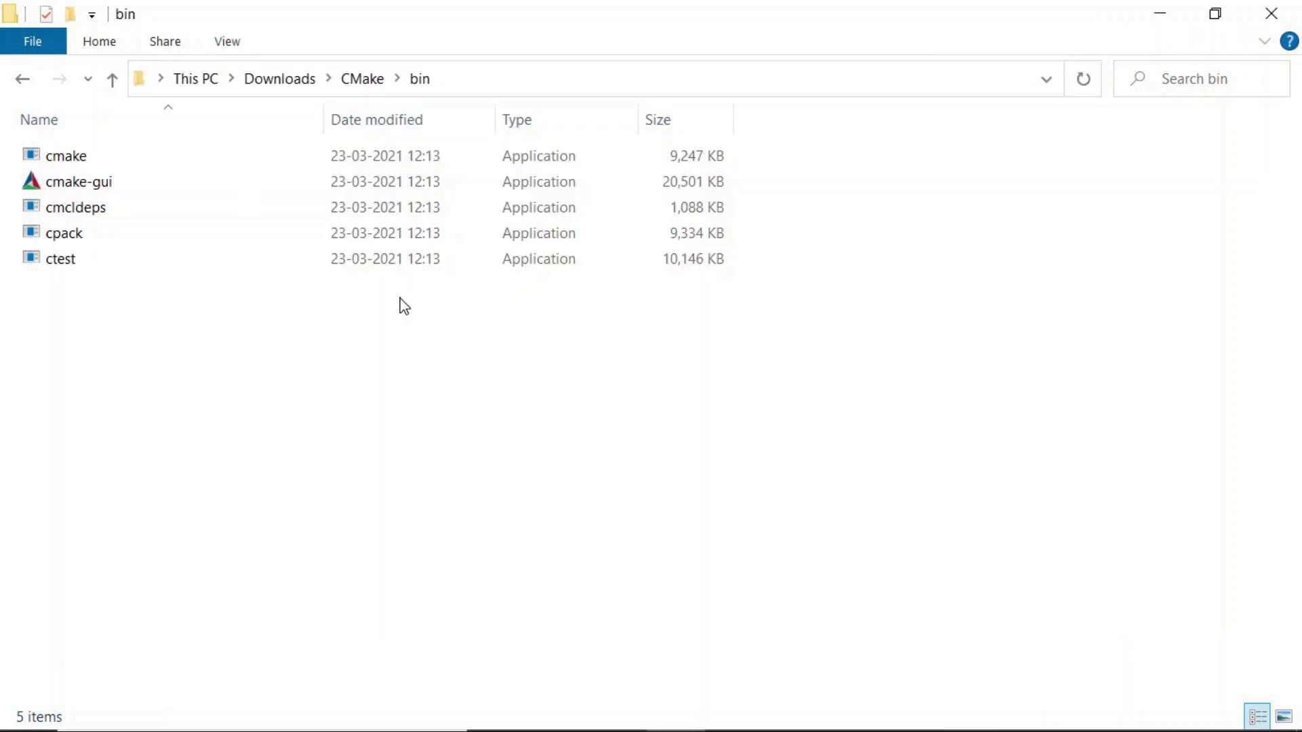
Step: Create a new folder named OpenCV_cpp in Downloads and open it
key("alt+Left")
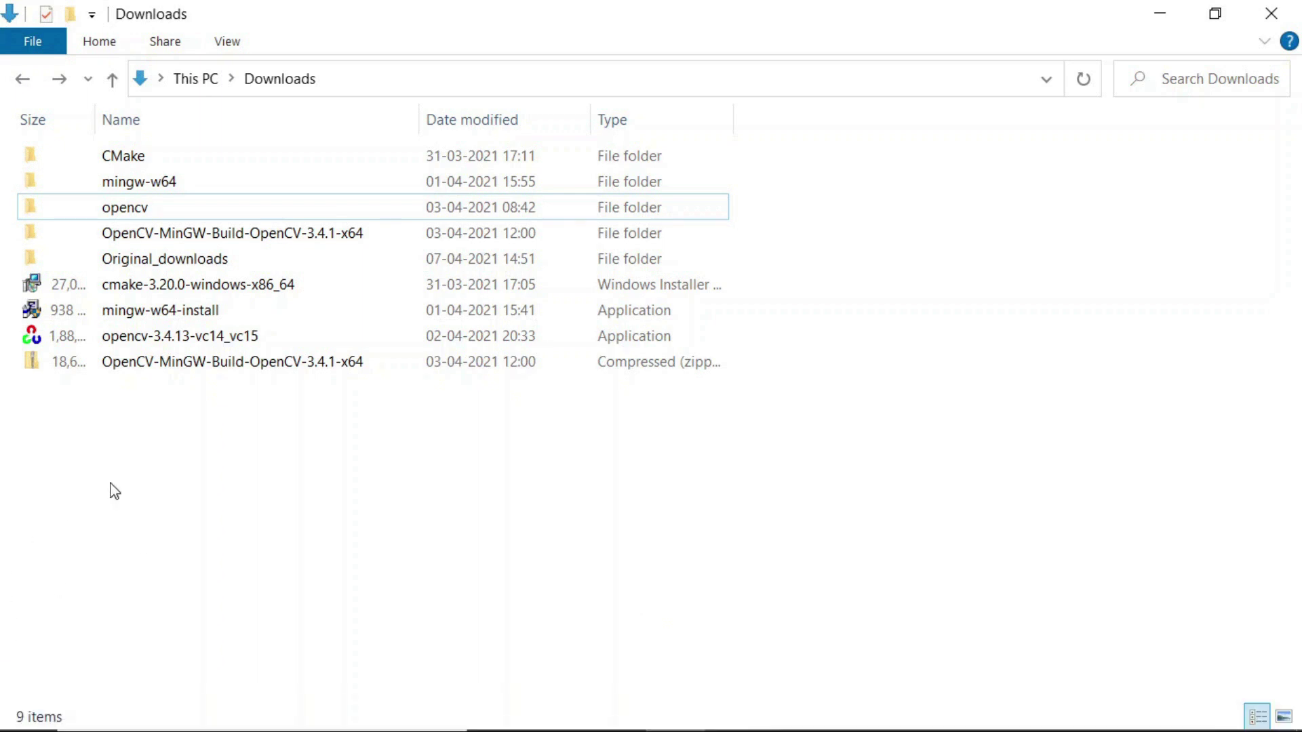
right_click(73, 442)
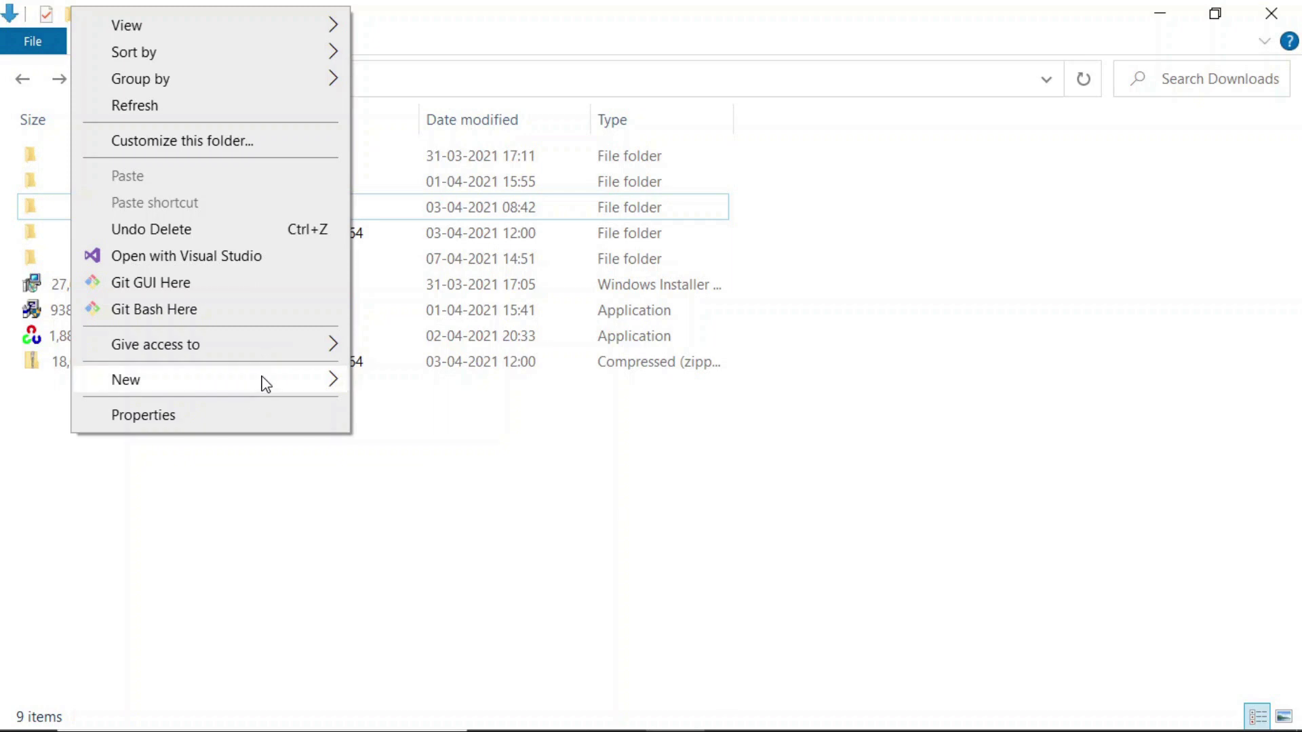
mouse_move(329, 390)
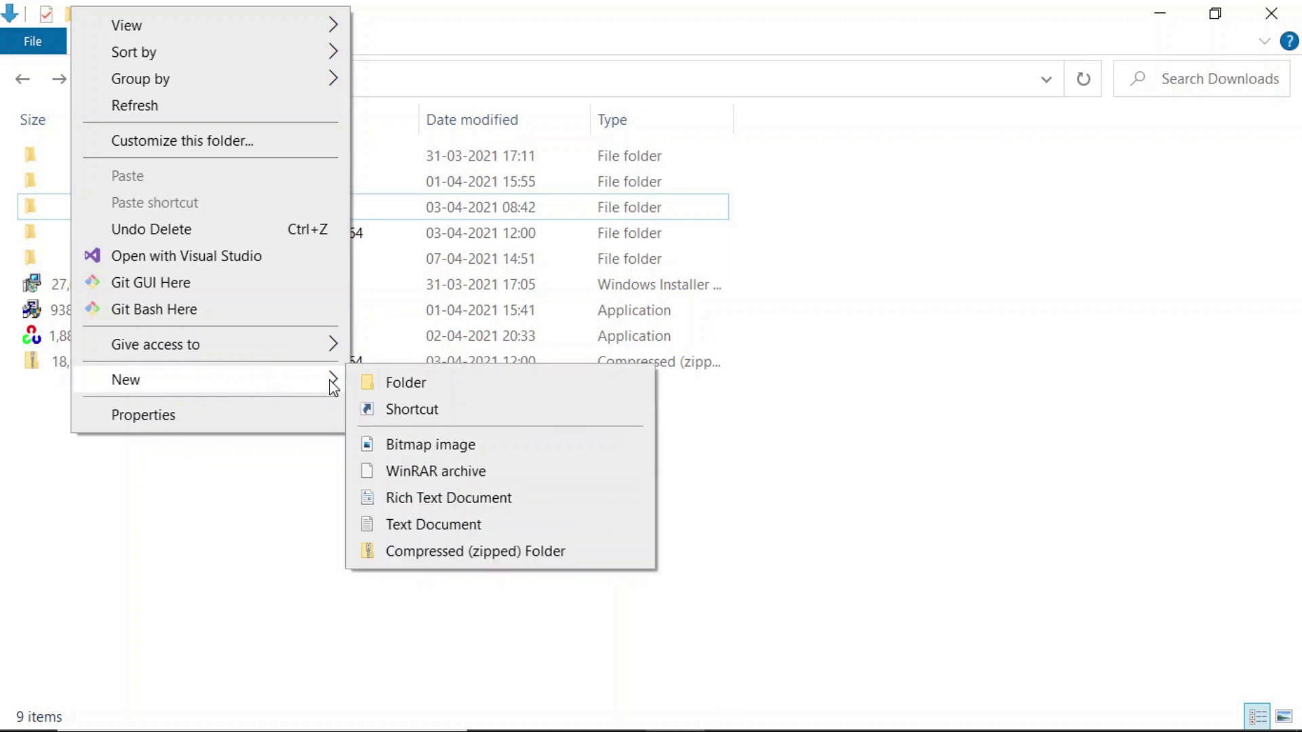
left_click(404, 387)
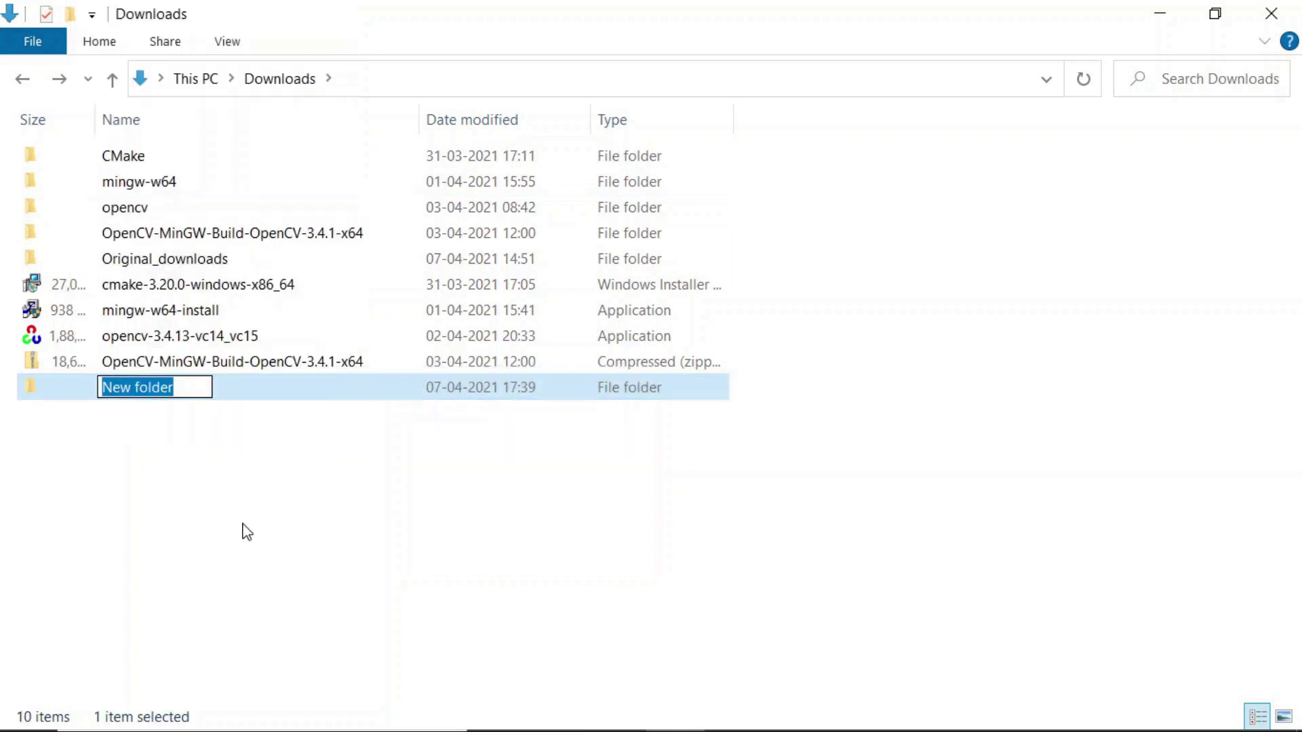
type("Op")
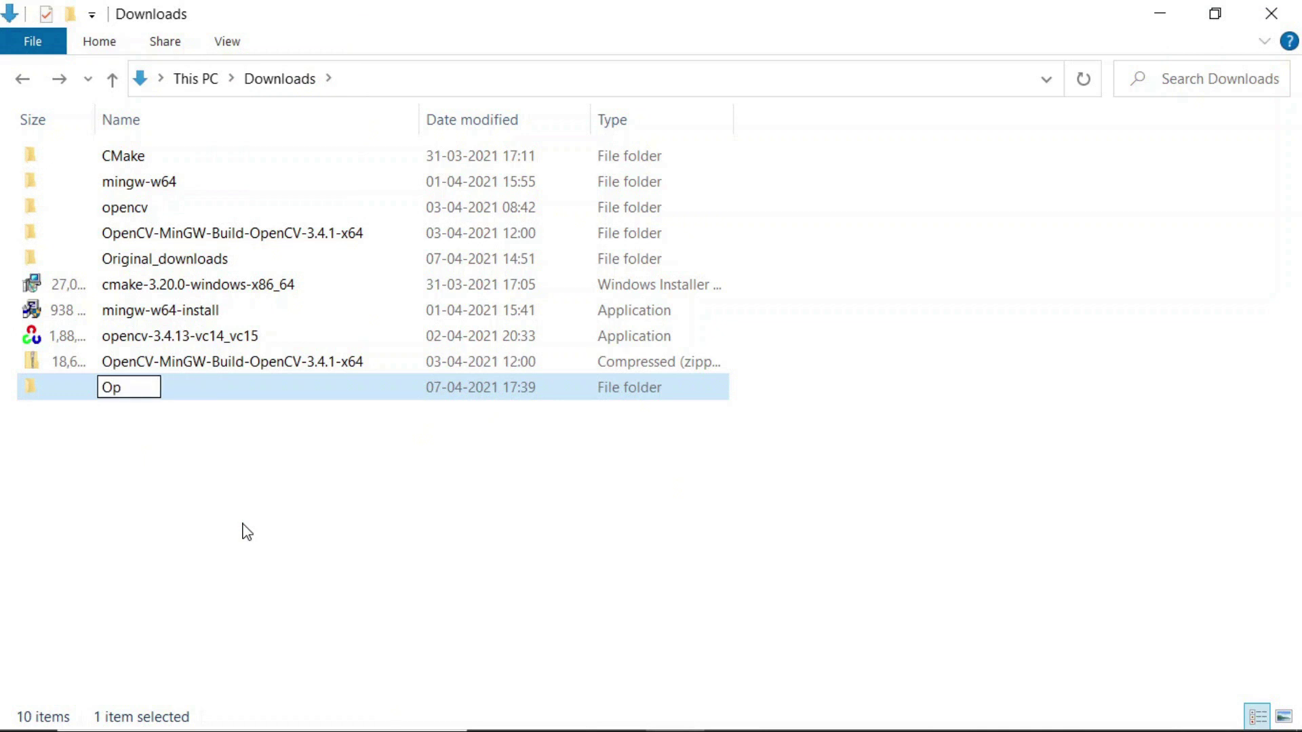
type("enCV_")
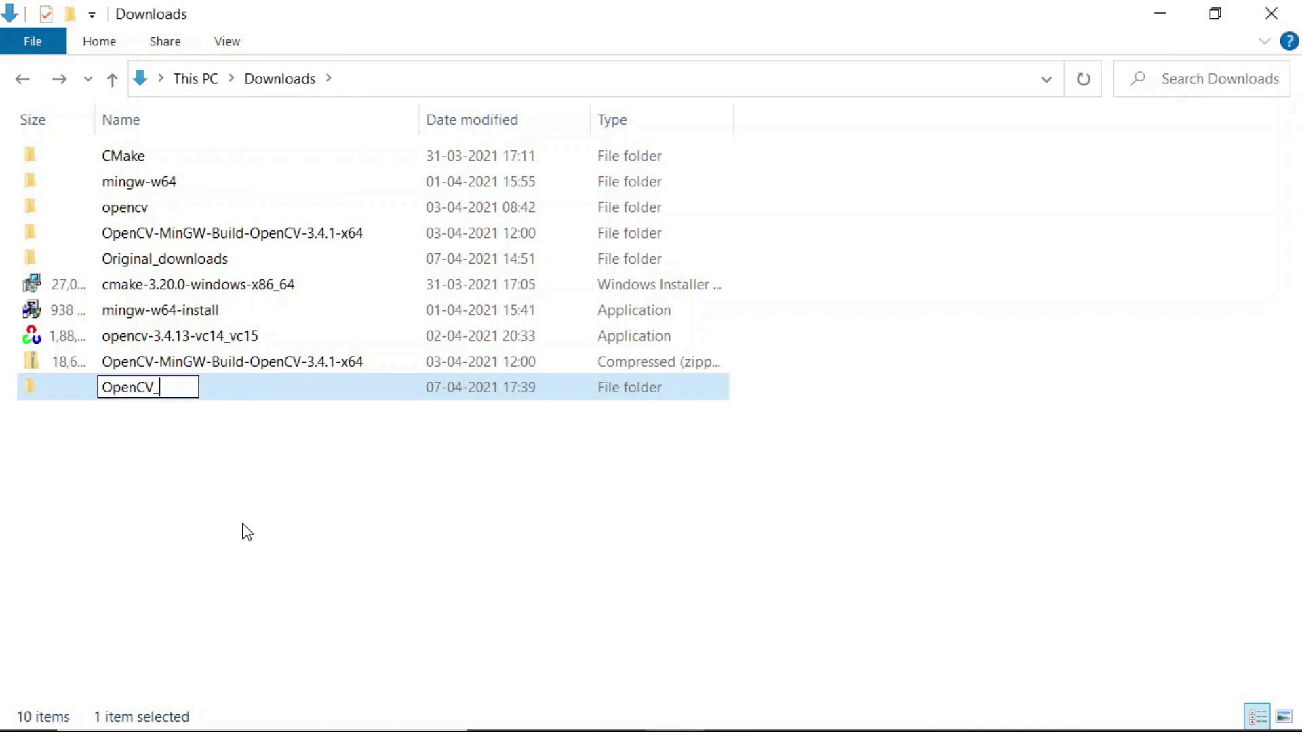
type("cpp")
left_click(233, 514)
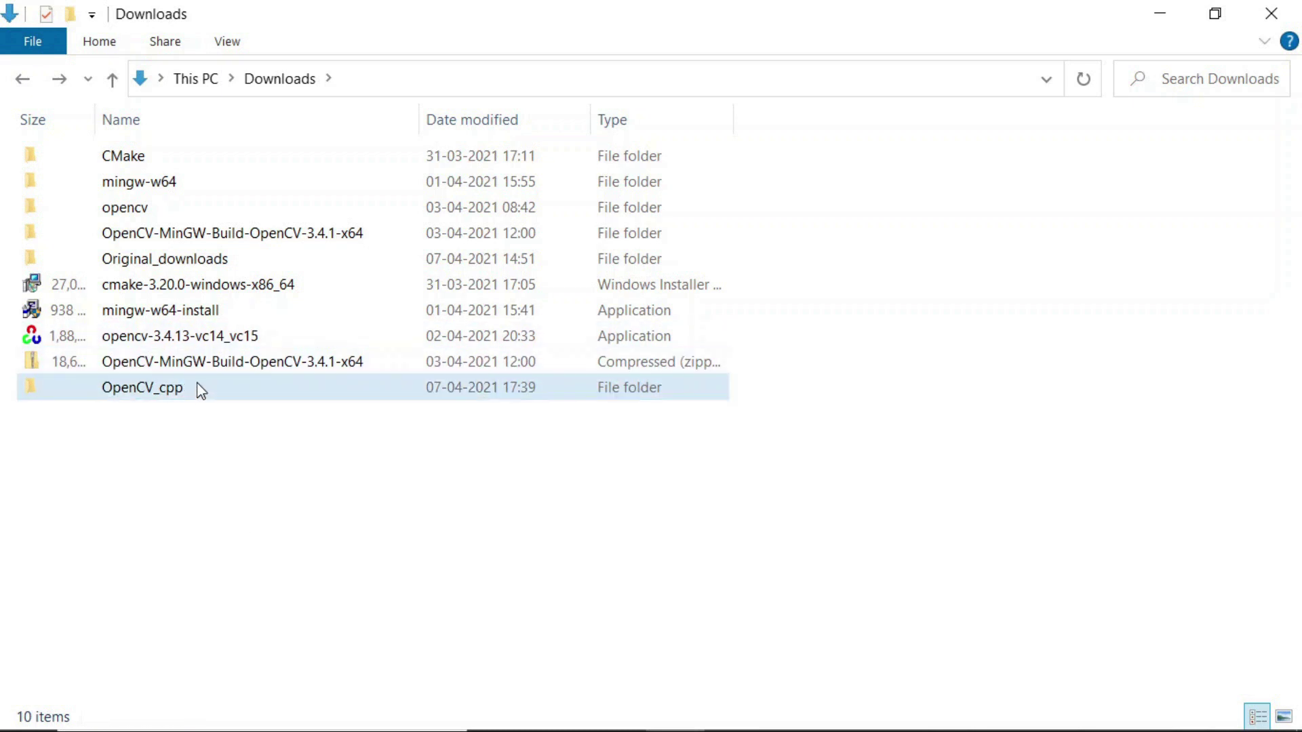
double_click(199, 400)
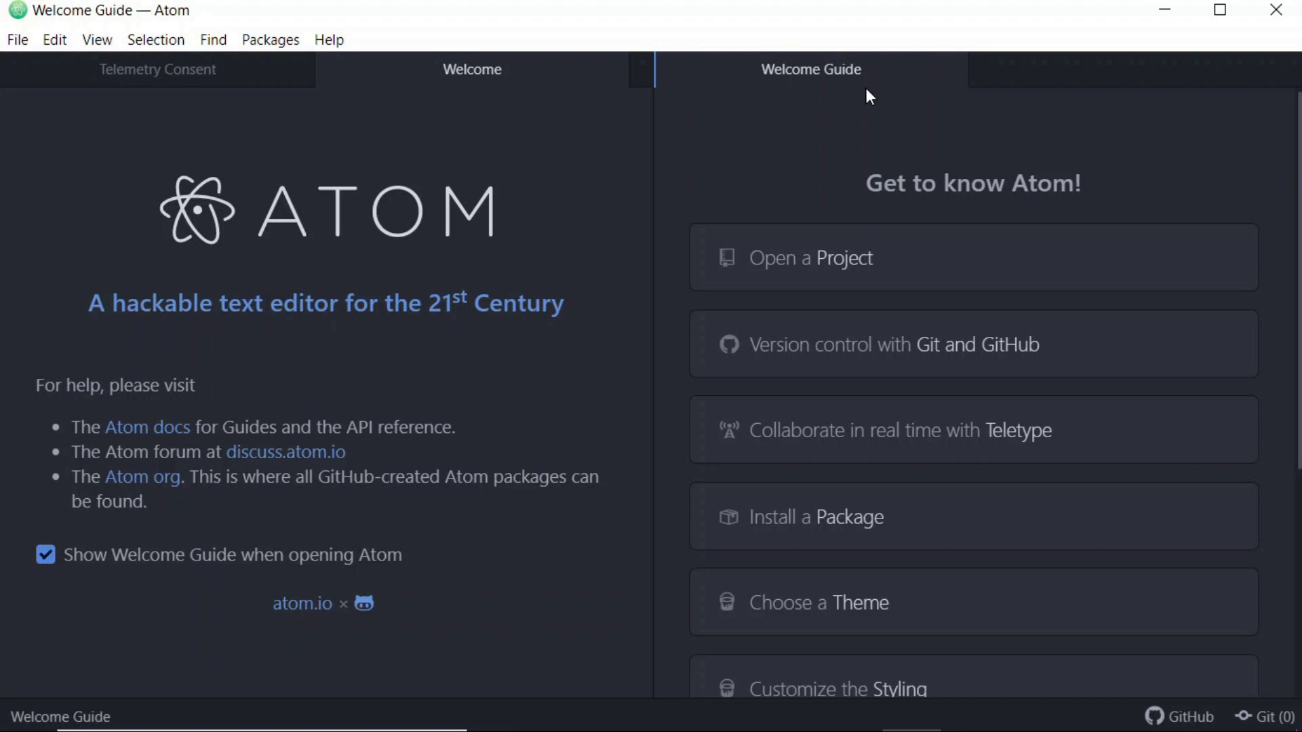
Step: Switch to Atom and close the Welcome Guide, Welcome and Telemetry Consent pages
left_click(951, 71)
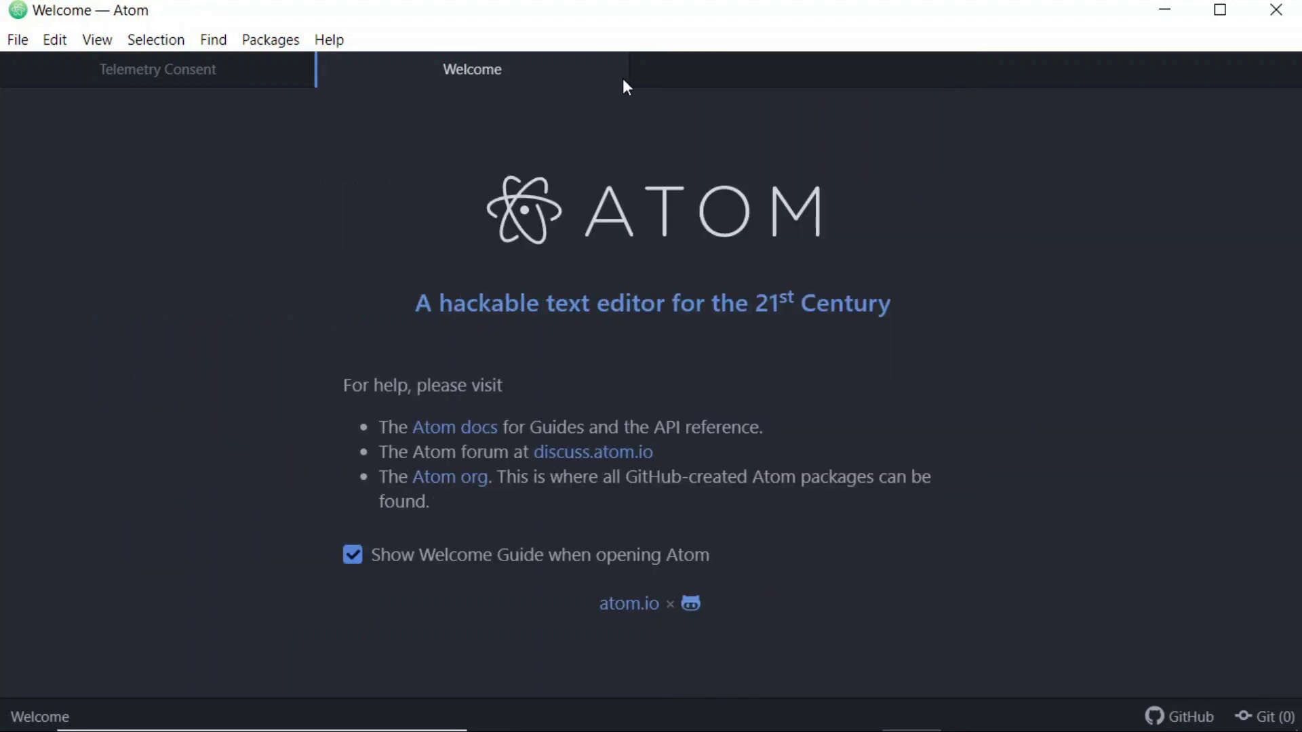
left_click(612, 70)
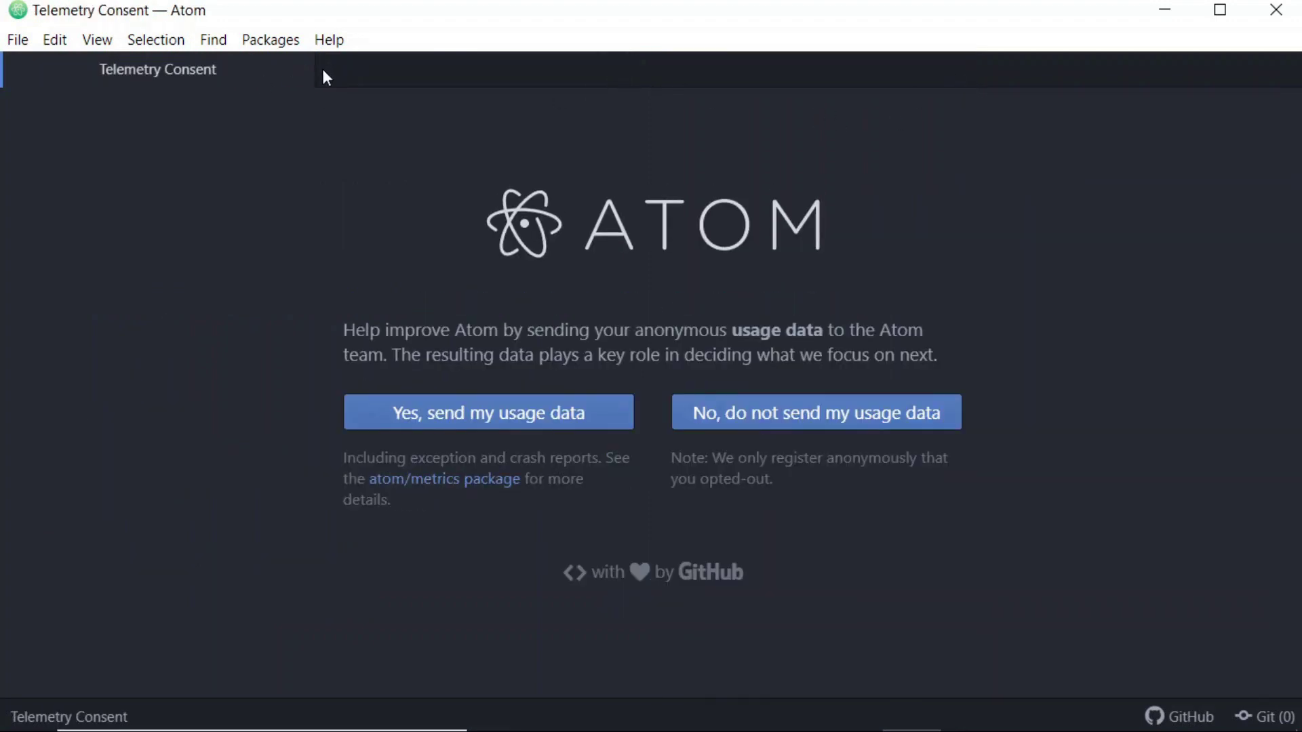
left_click(296, 71)
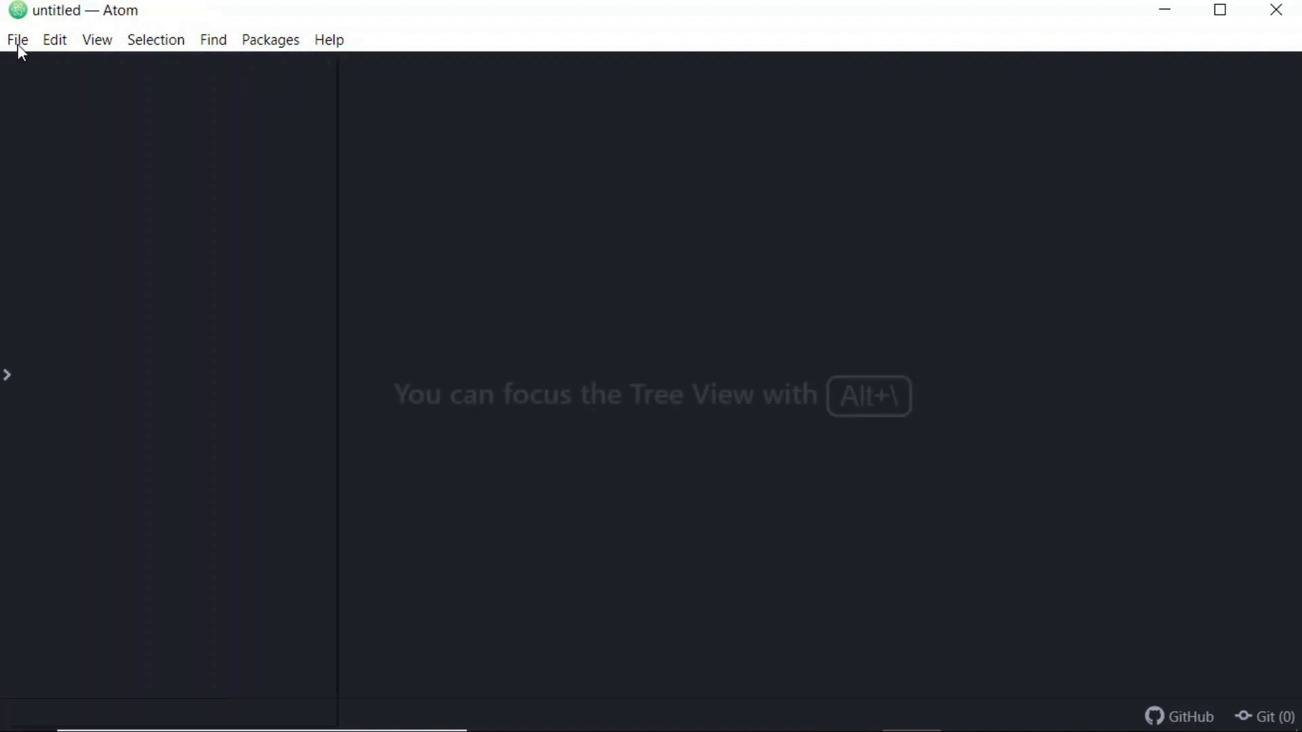
Step: Create a new file and save it as Opencv_hello_world.cpp in the Downloads\OpenCV_cpp folder
left_click(17, 40)
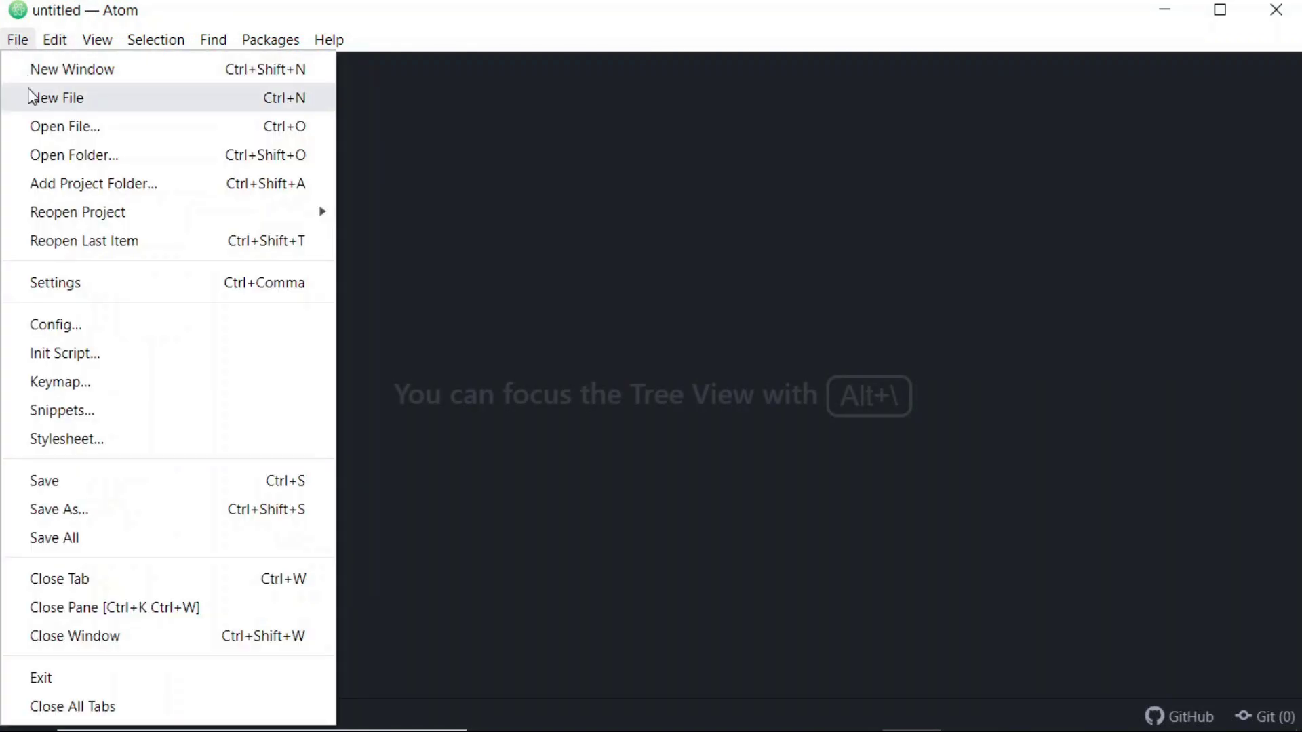
key("Escape")
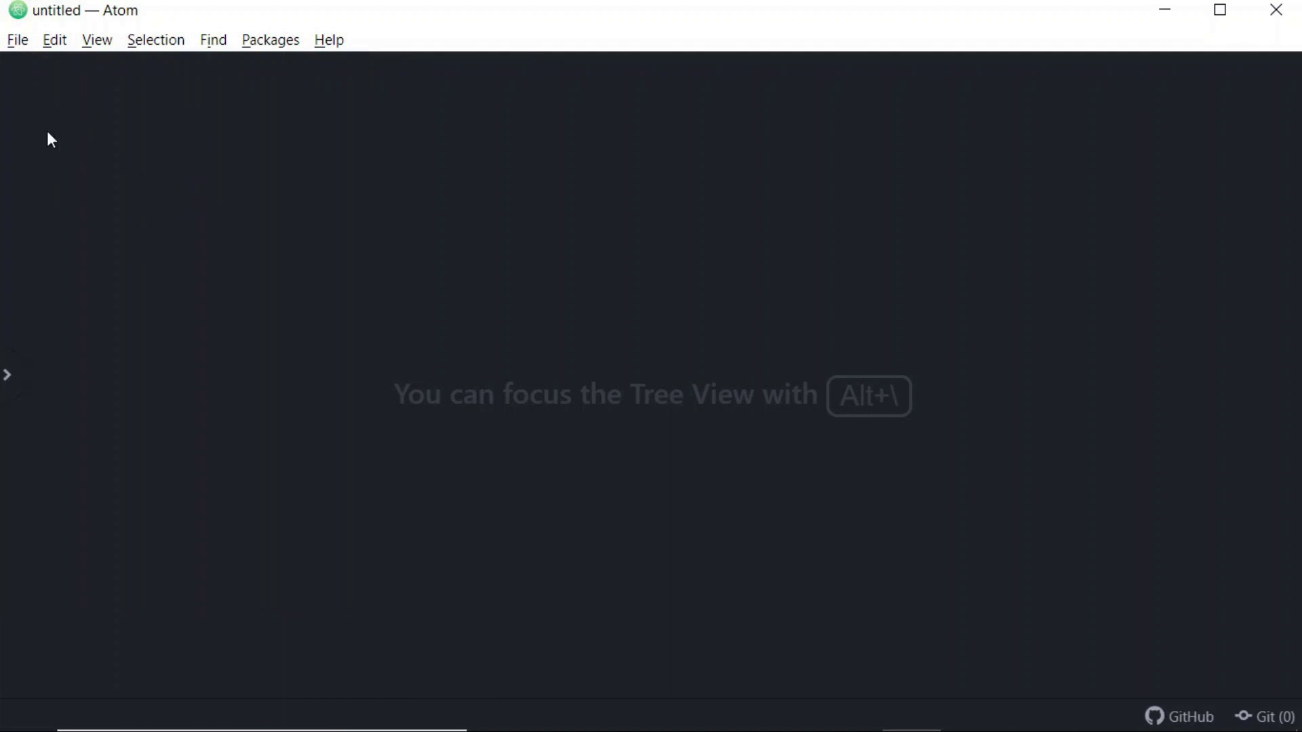
key("ctrl+n")
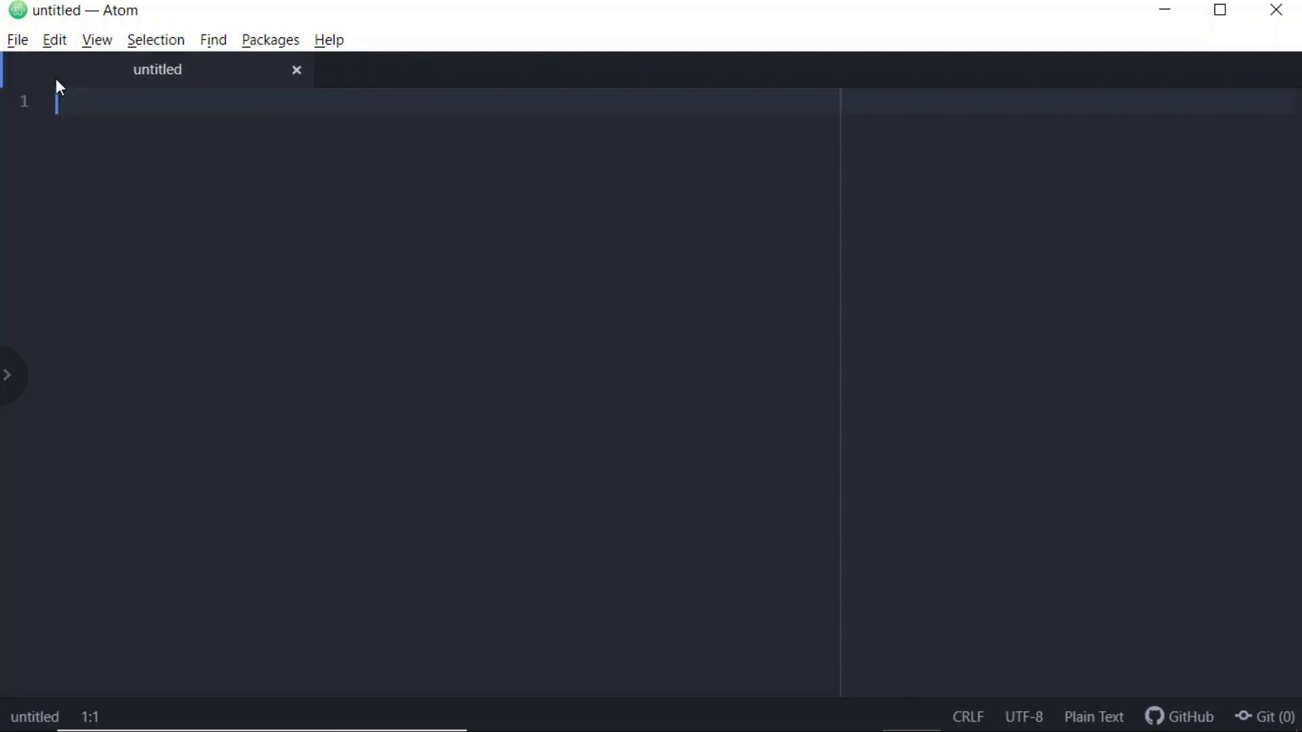
left_click(21, 43)
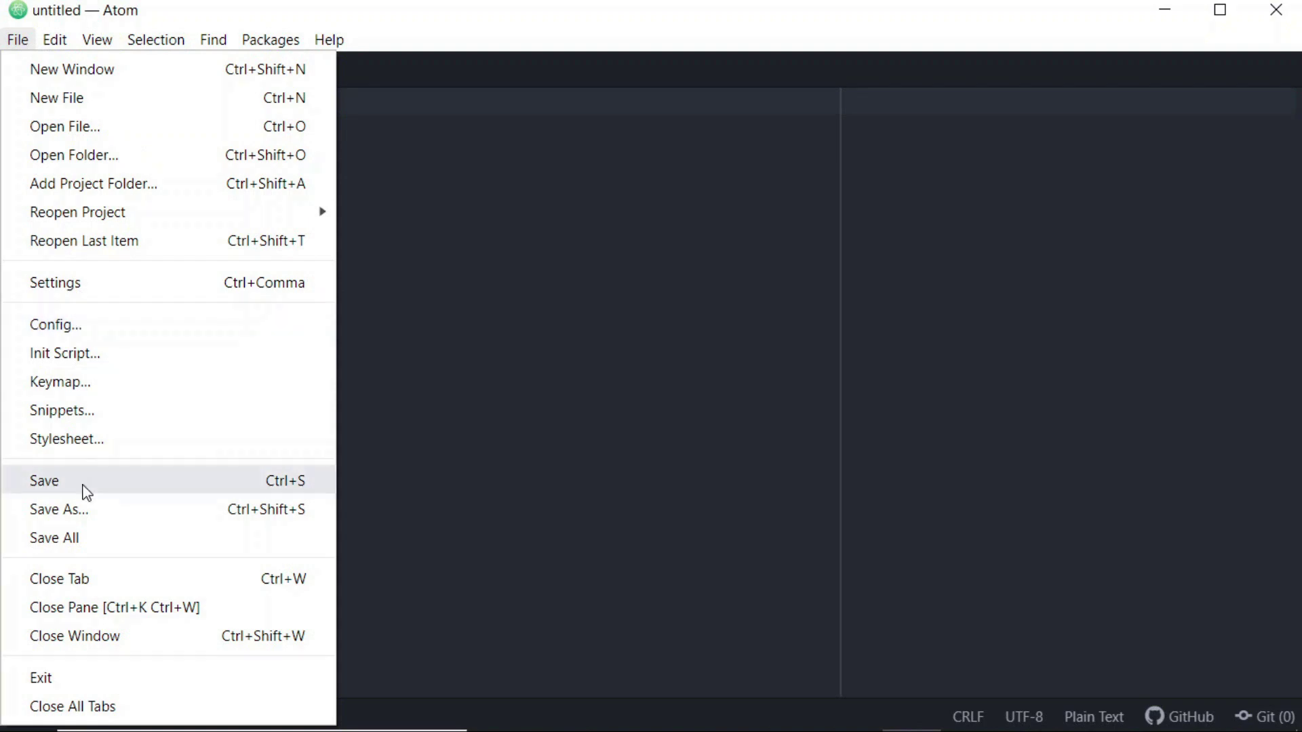
left_click(83, 518)
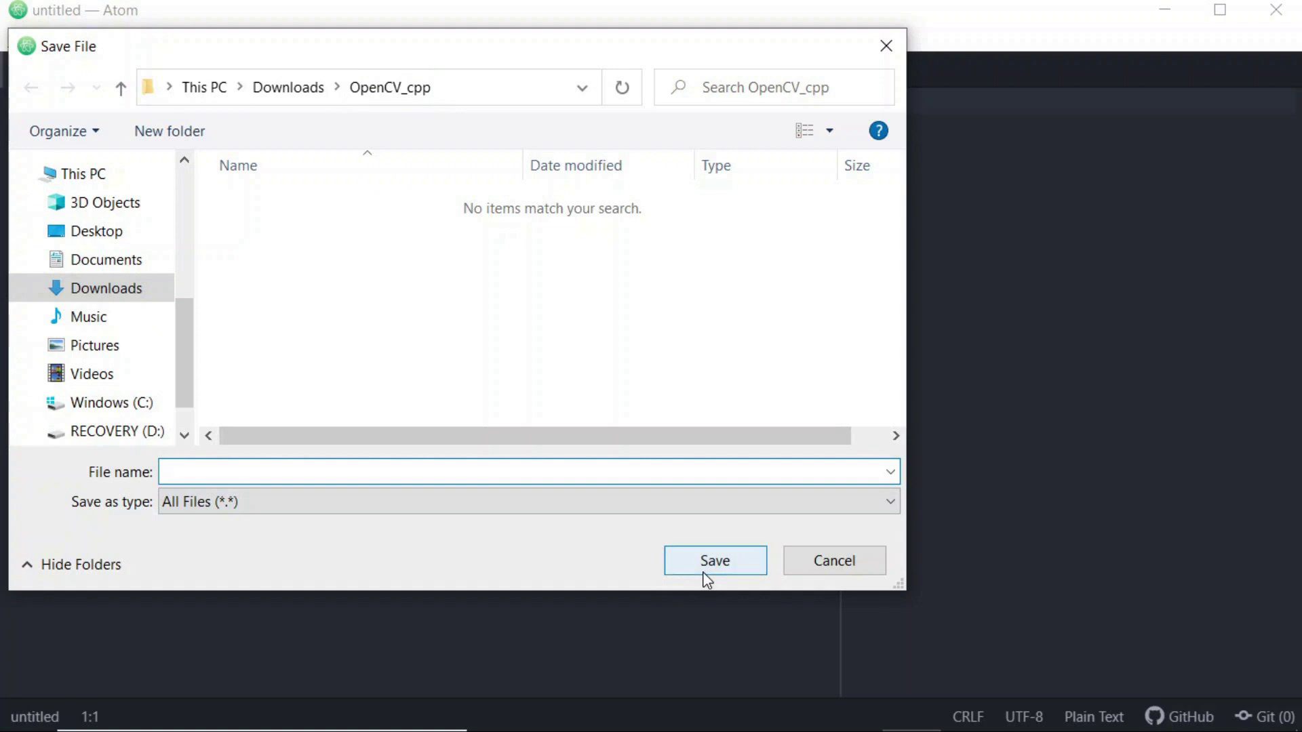
type("Opencv_hello")
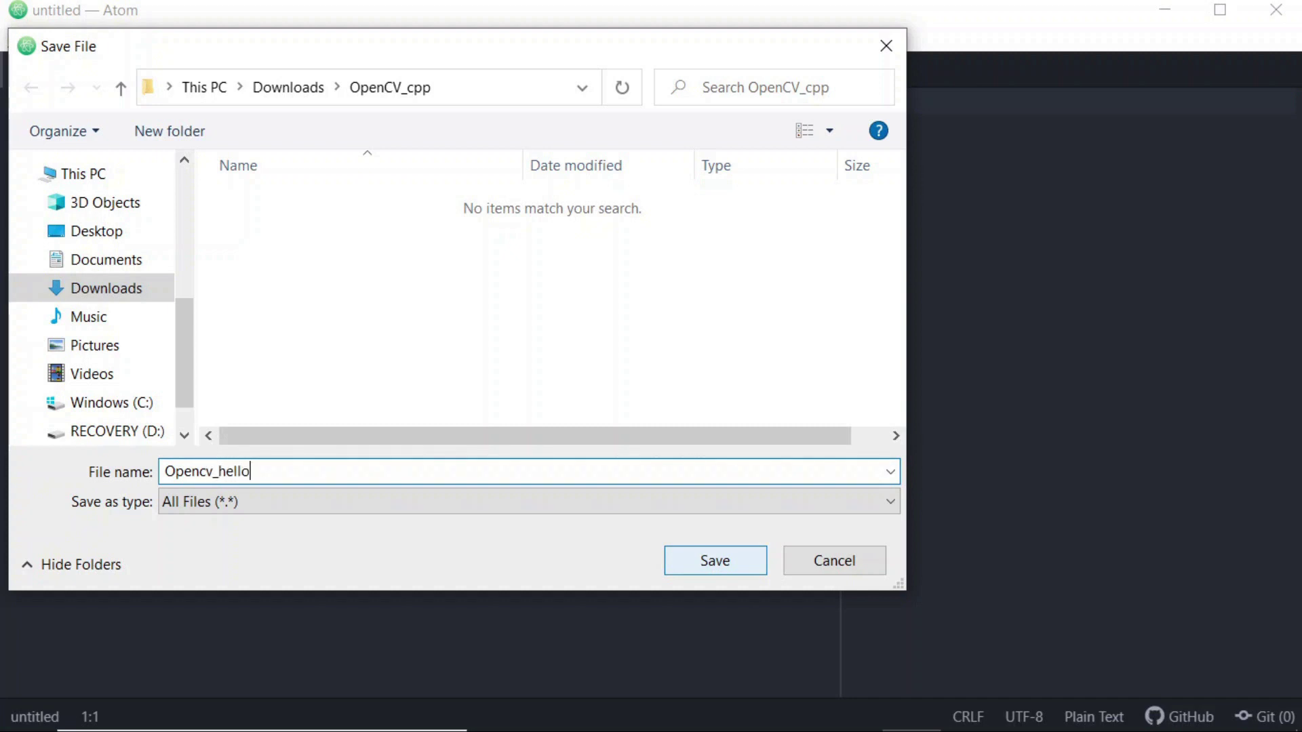
type("_world.cpp")
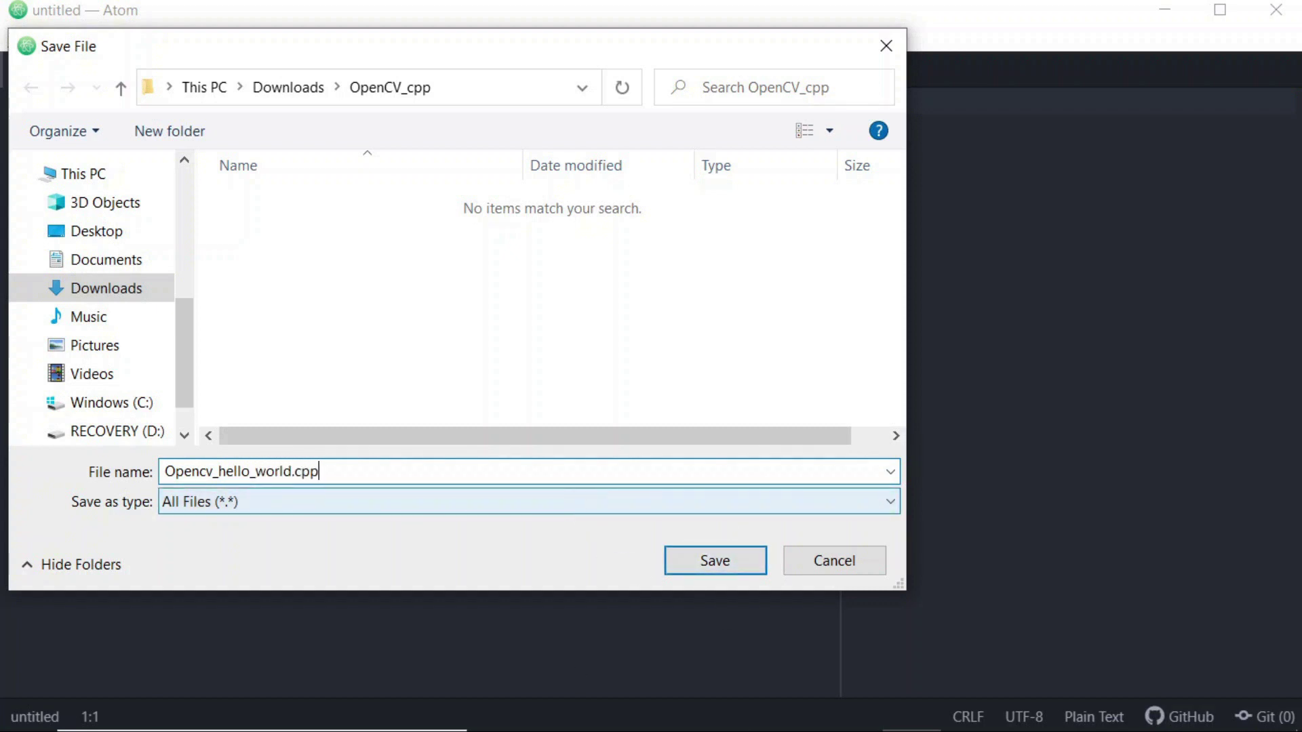
left_click(715, 566)
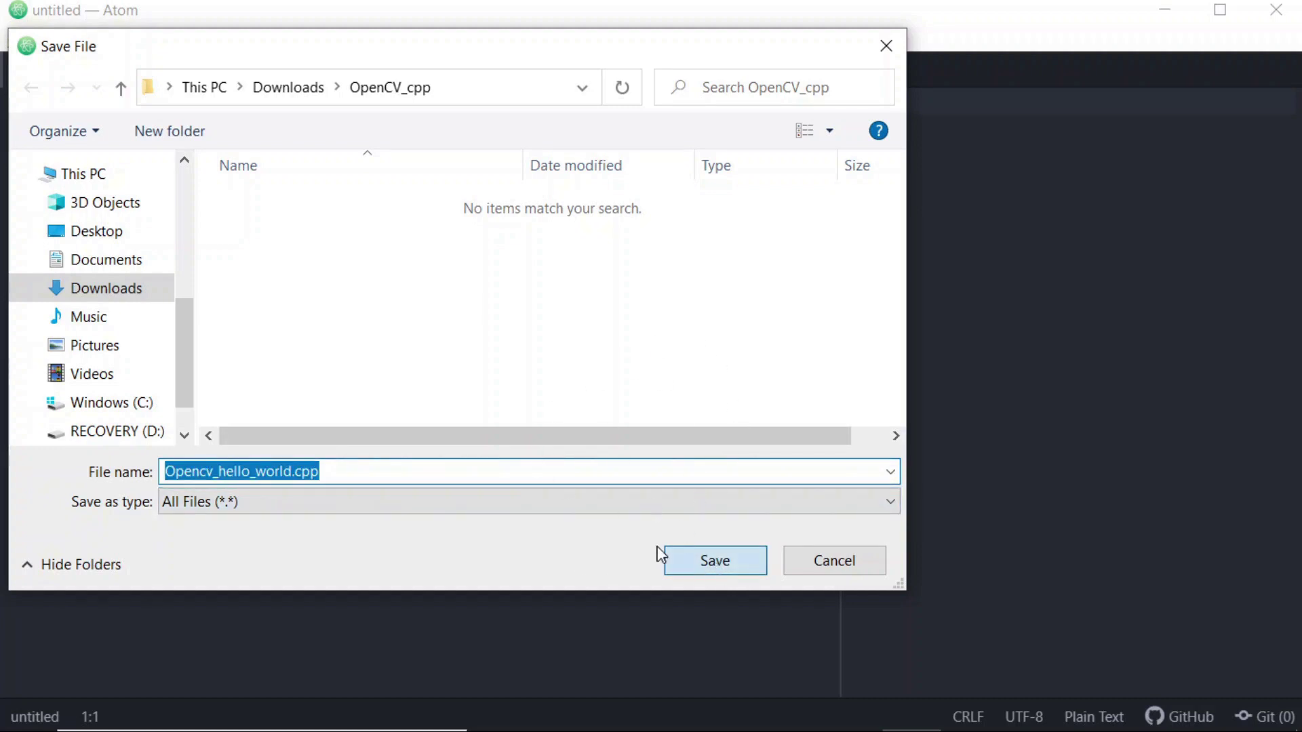
key("Escape")
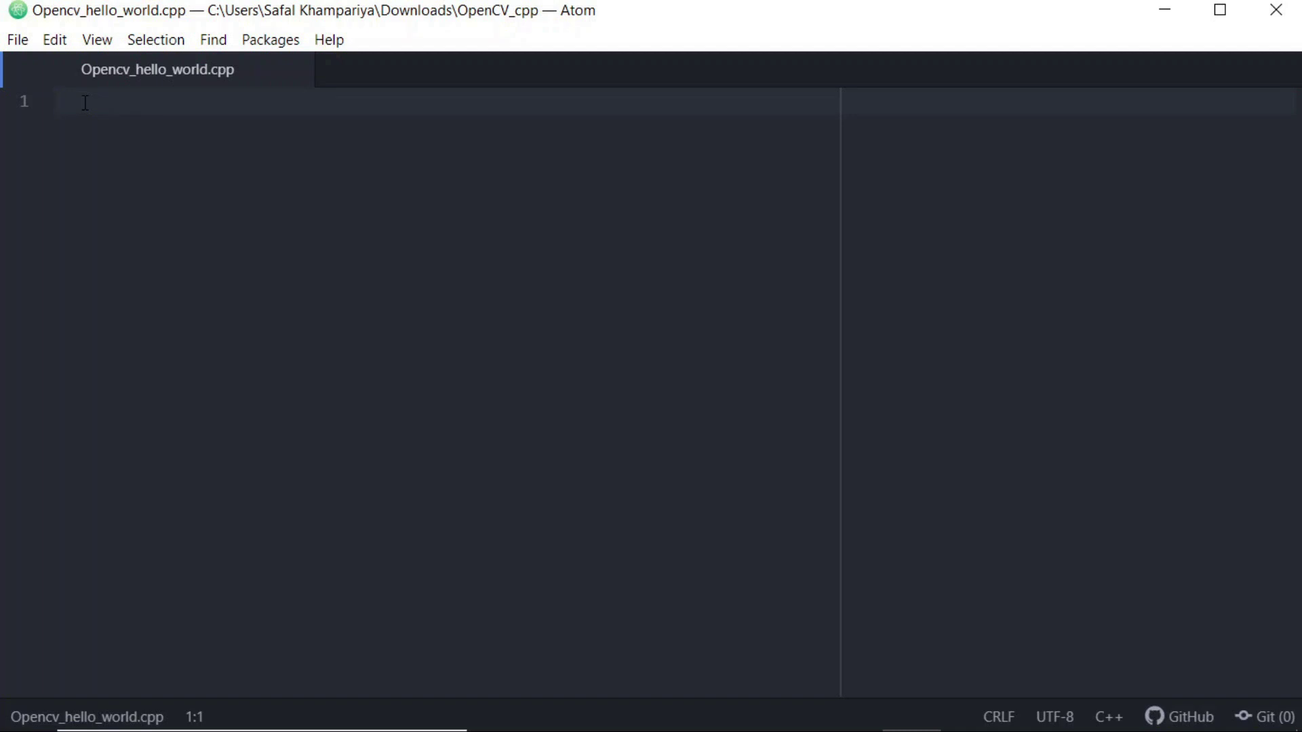
Step: Write the first two include lines in Opencv_hello_world.cpp: #include<iostream> and #include<opencv2/highgui.hpp>
type("#inc")
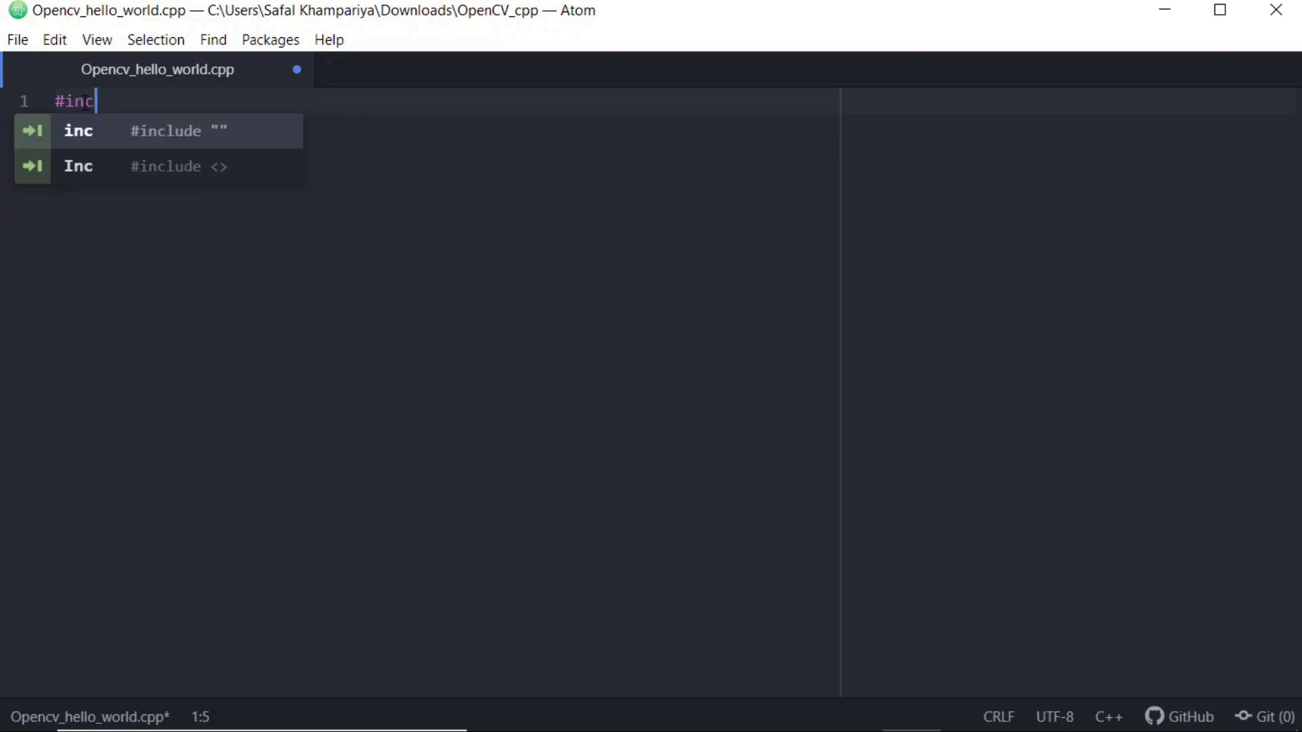
type("lude")
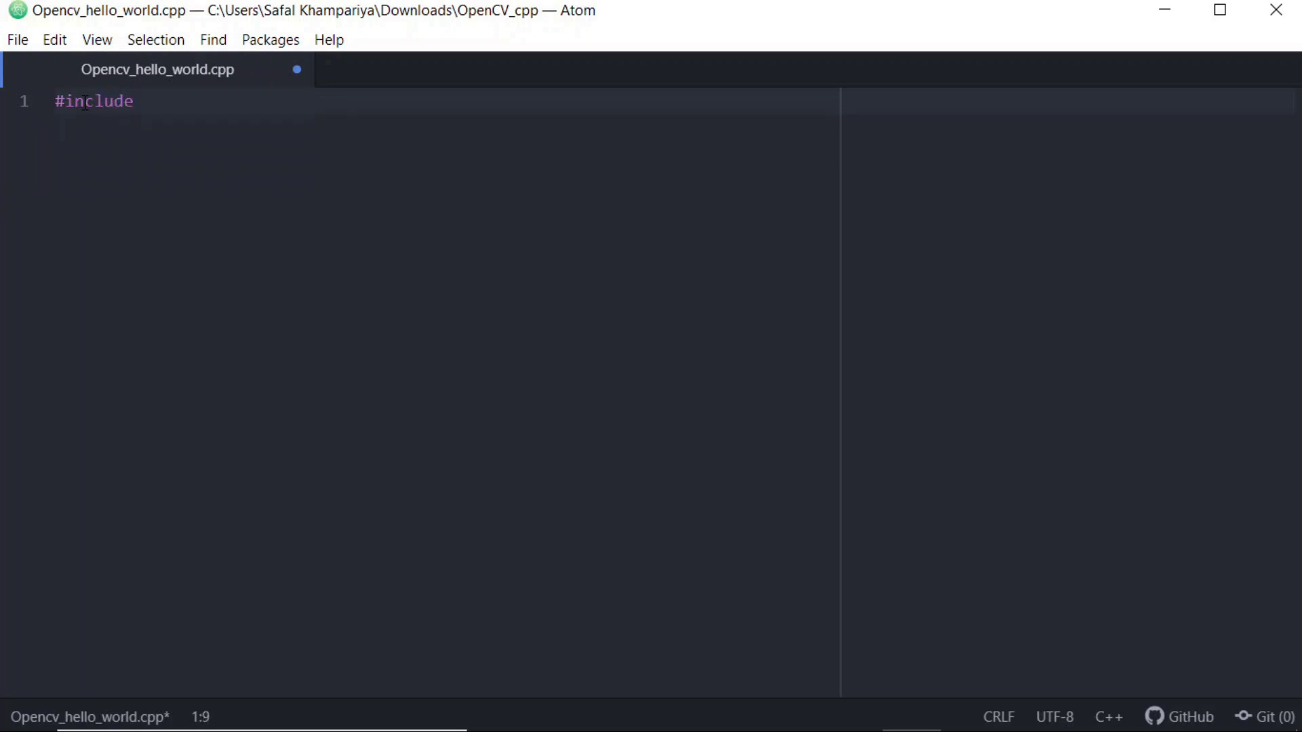
type("<iostream>")
key("Return")
type("#inclu")
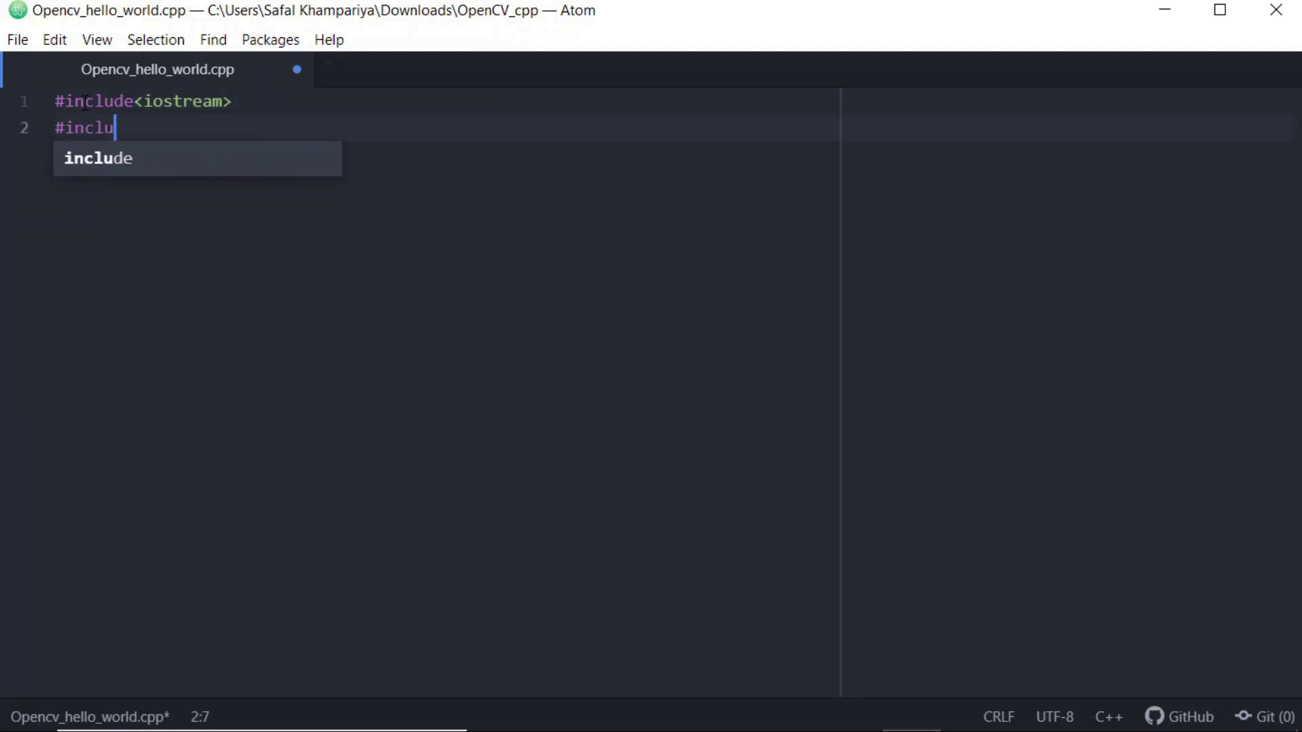
key("Tab")
type("<opencv2/h")
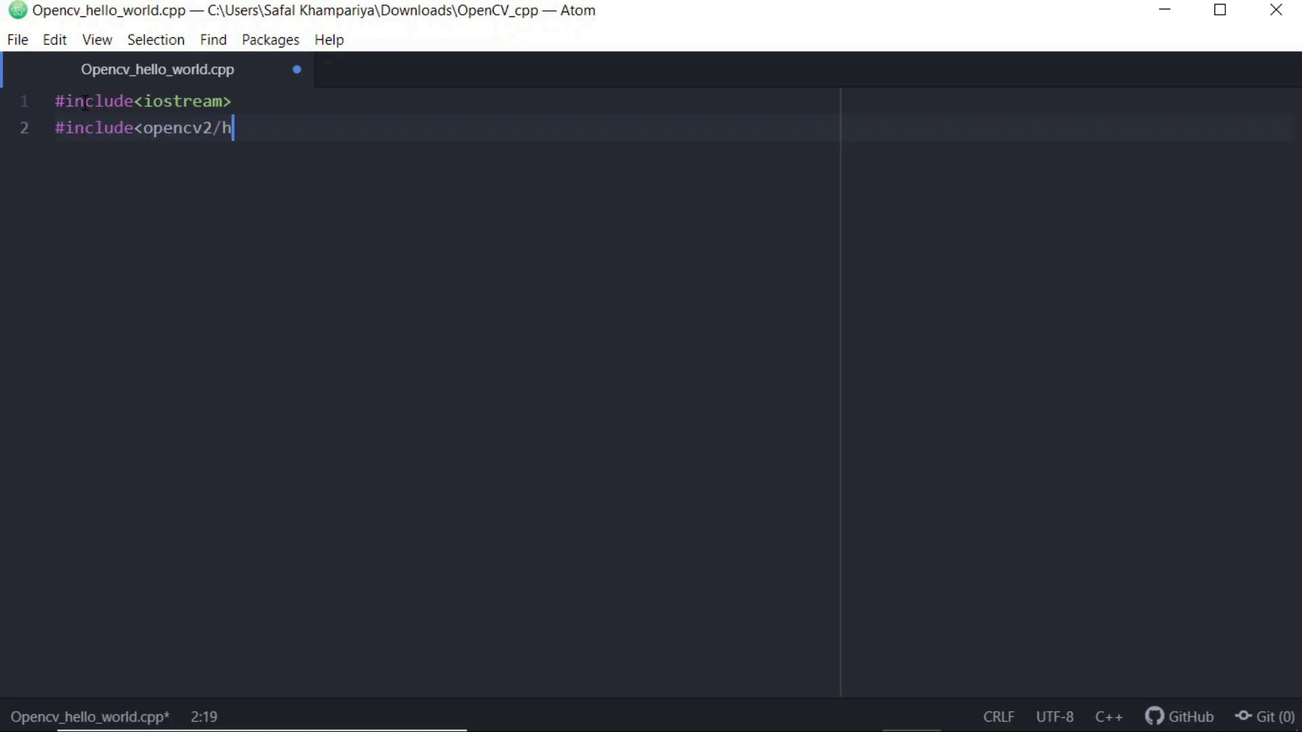
type("ighgui.hpp>")
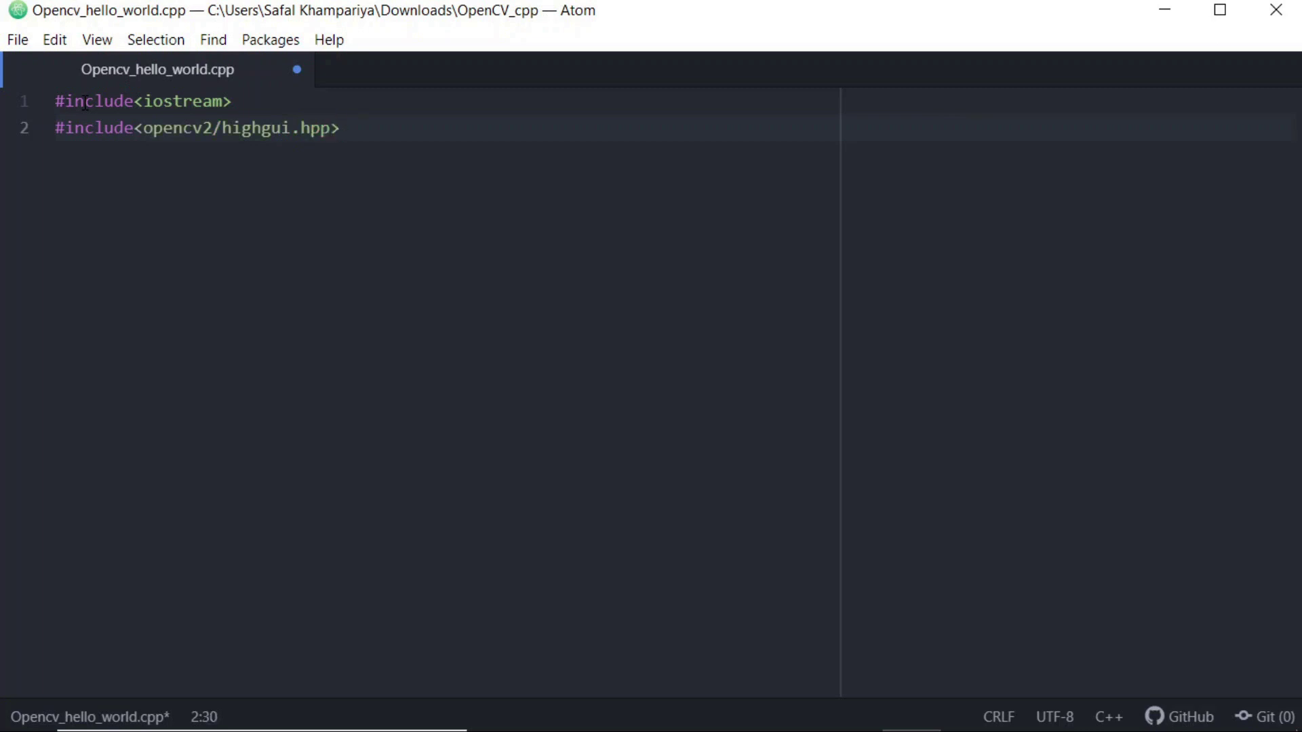
Step: Add two more include lines below: #include<opencv2/imgcodecs.hpp> and #include<opencv2/core.hpp>
key("Return")
type("#inclu")
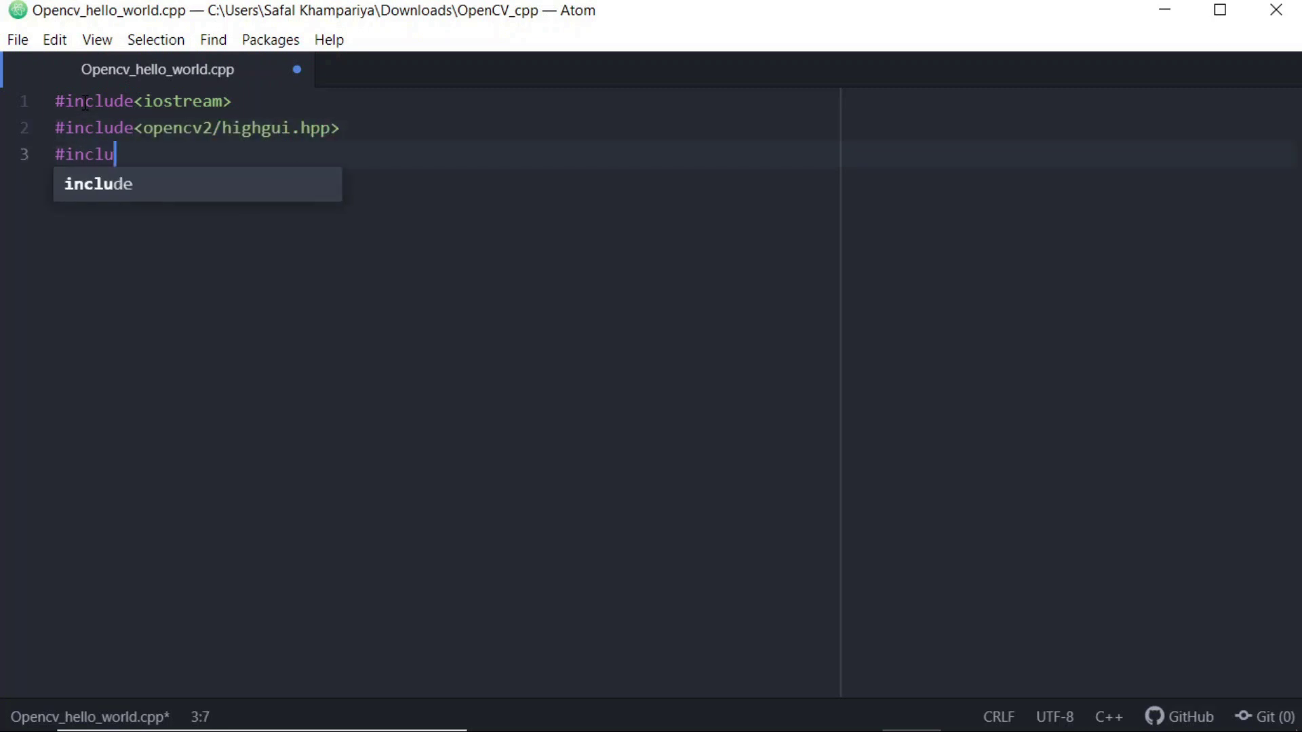
type("de<opencv2/")
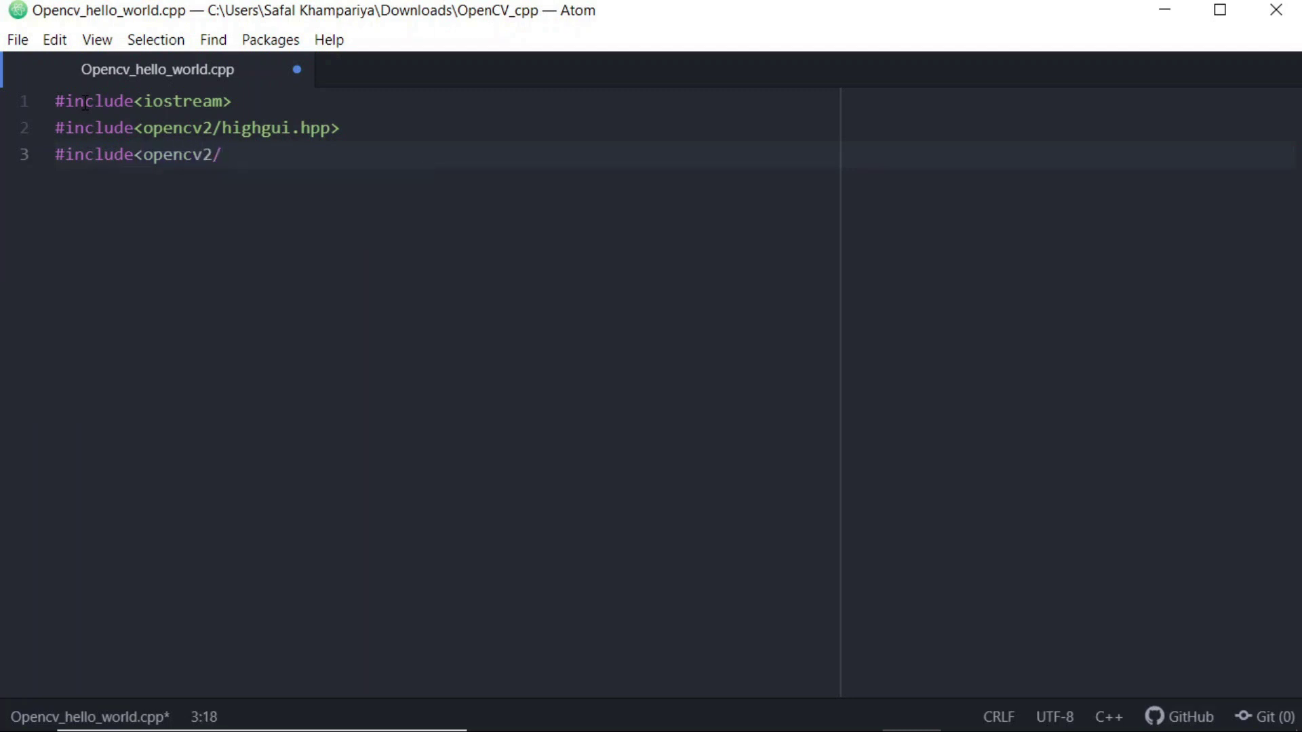
type("imgcodecs.hpp>")
key("Return")
type("#")
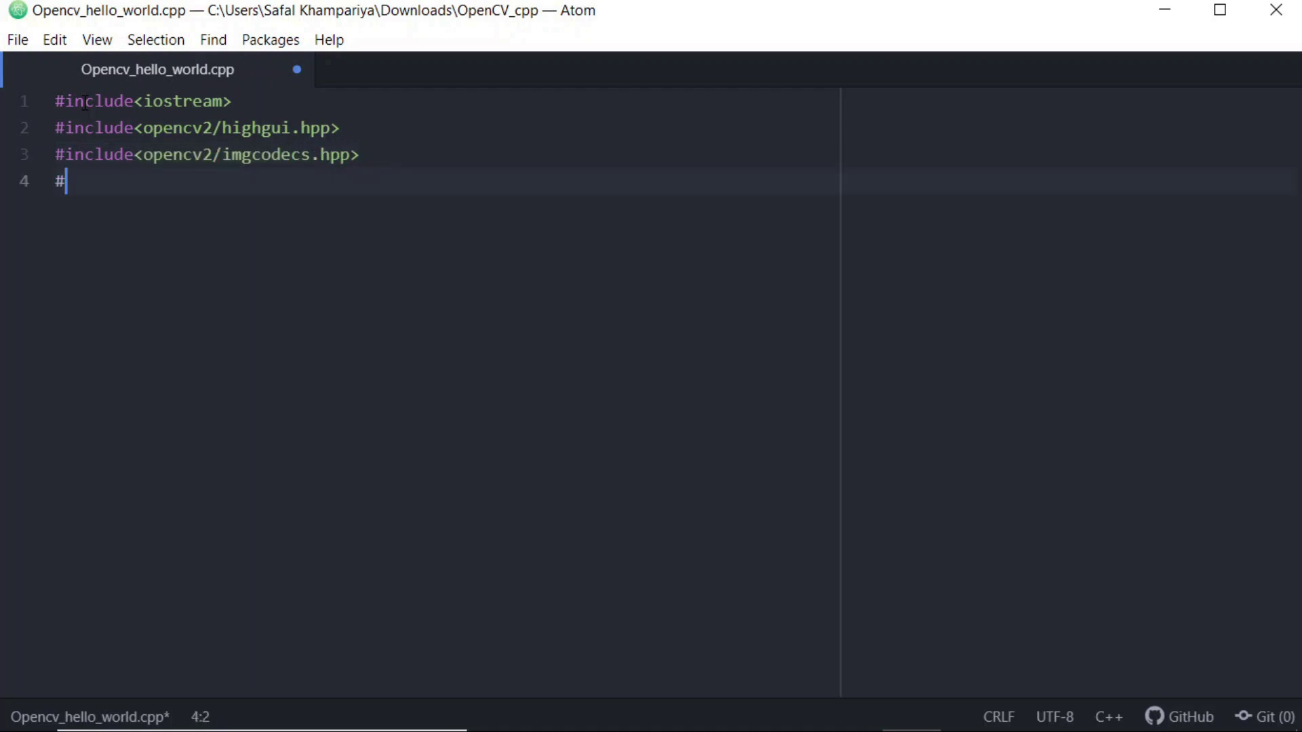
type("includ")
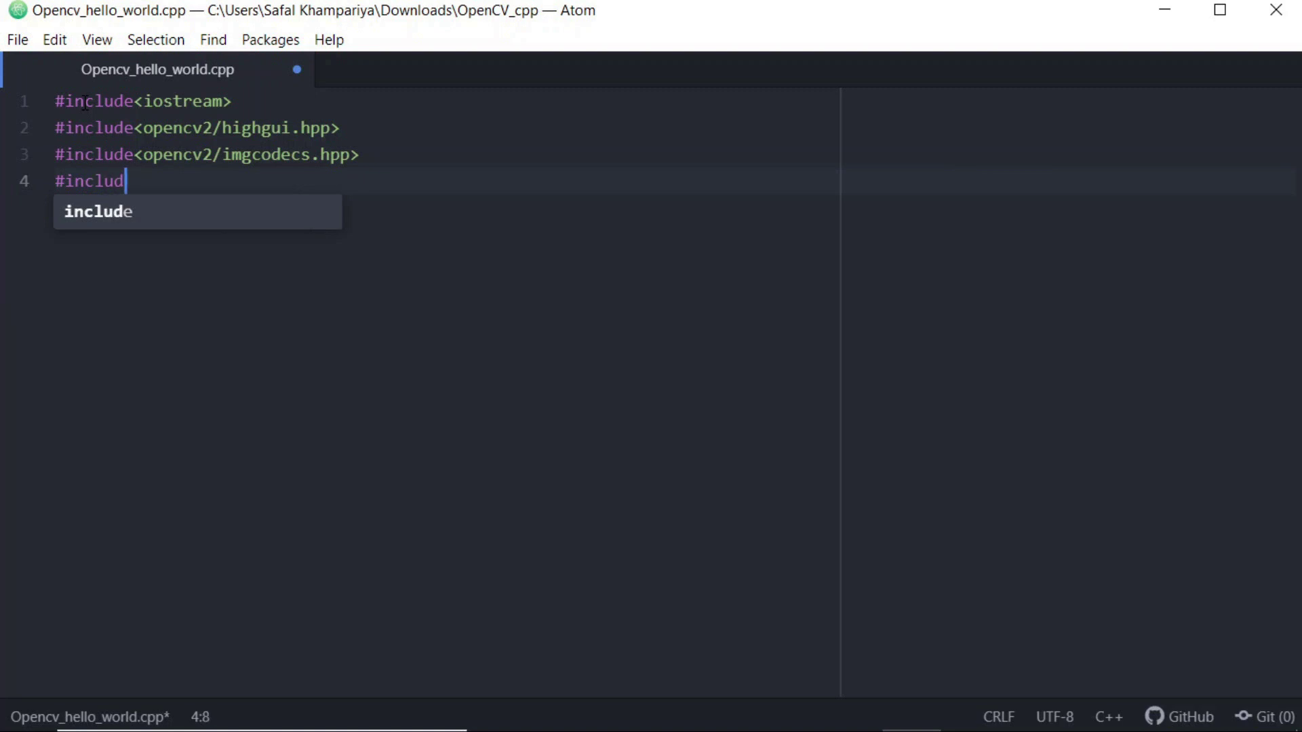
type("e<ope")
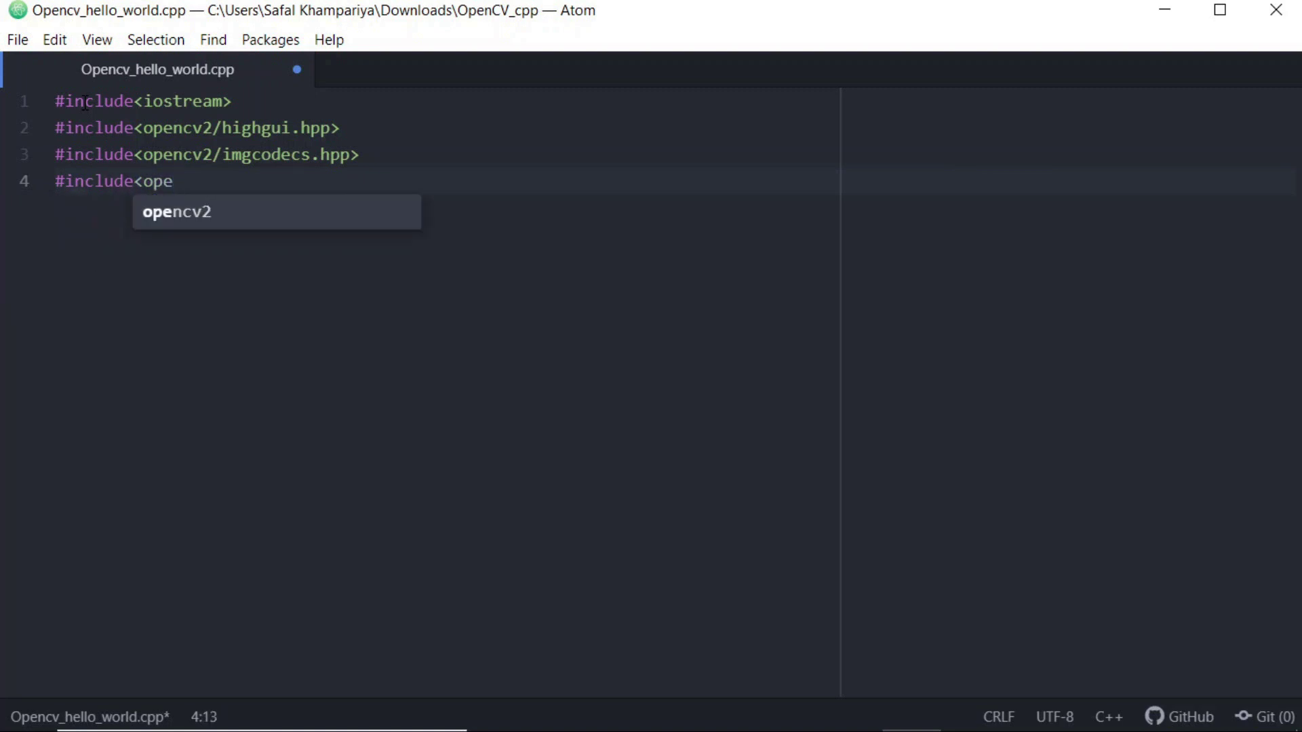
type("ncv2/")
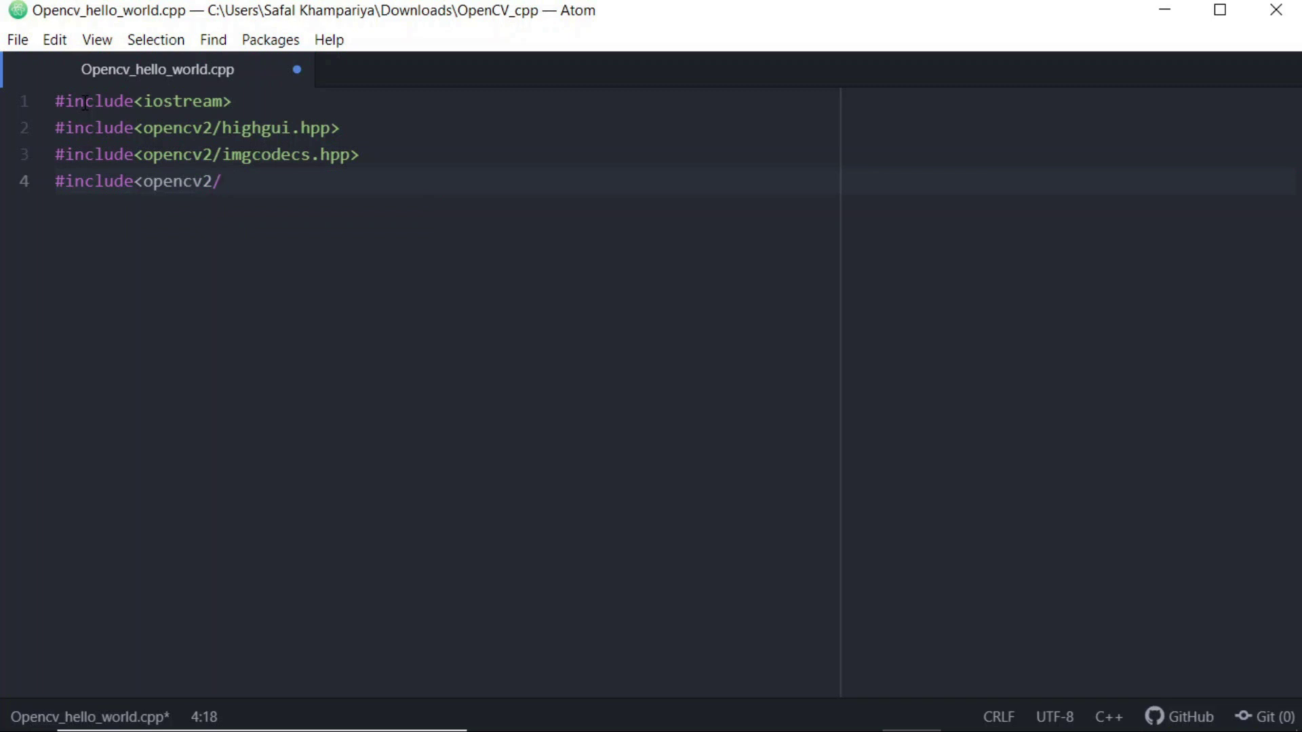
type("core.hpp>")
Step: Below the include lines, leave a blank line and add using namespace std; and using namespace cv;
key("Return")
key("Return")
type("usign")
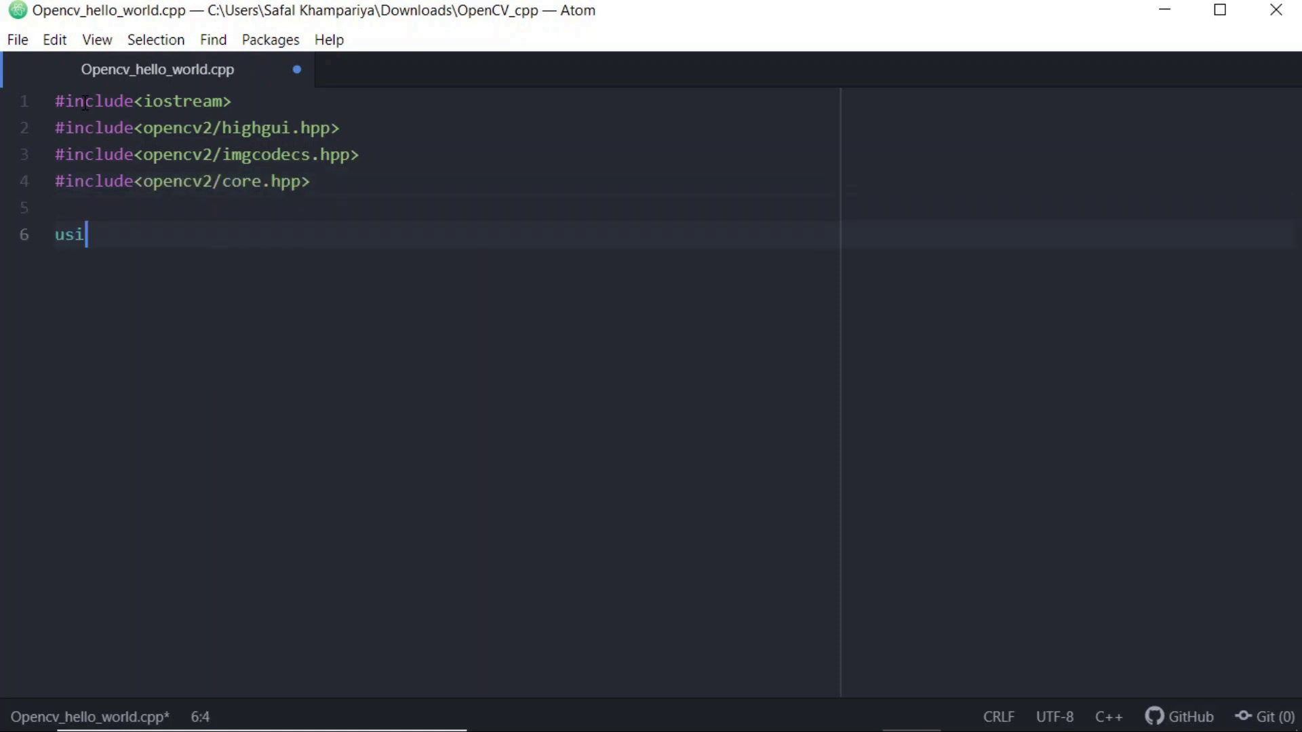
key("BackSpace")
key("BackSpace")
type("ng n")
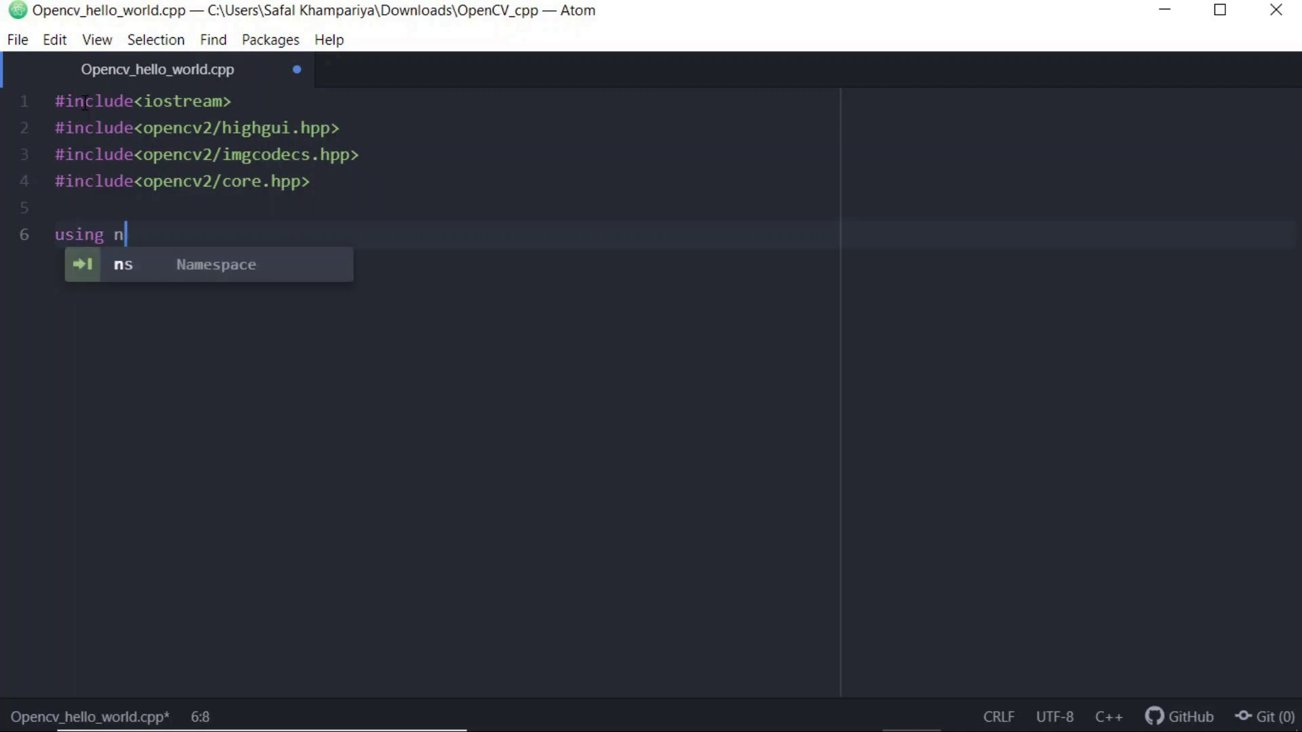
type("amespa")
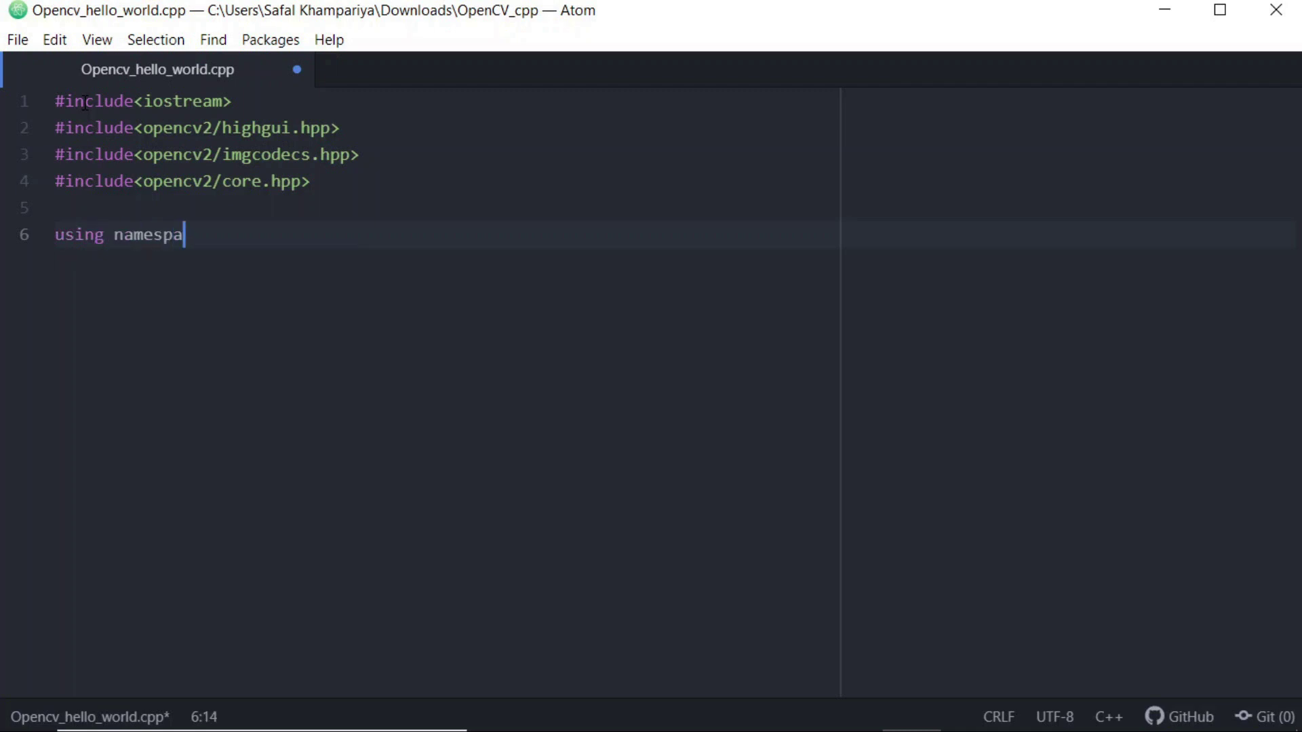
type("ce std;")
key("Return")
type("using nam")
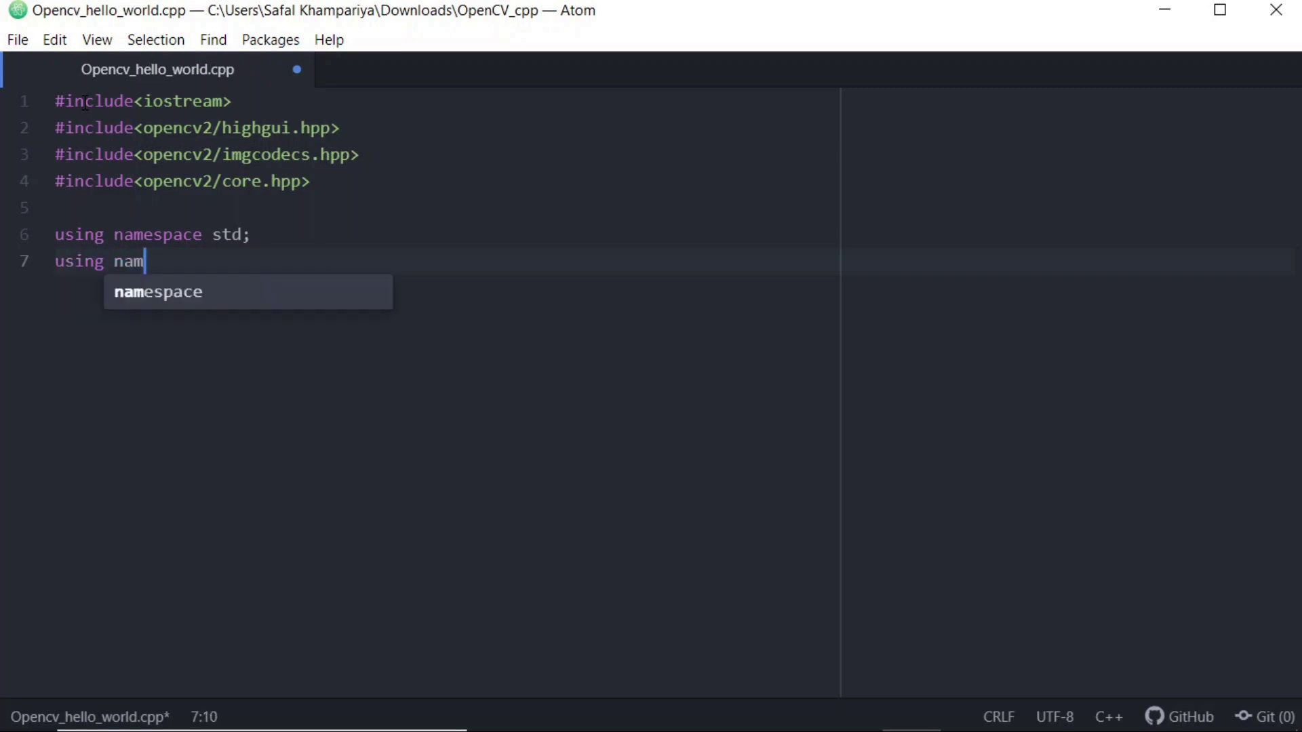
type("espace v")
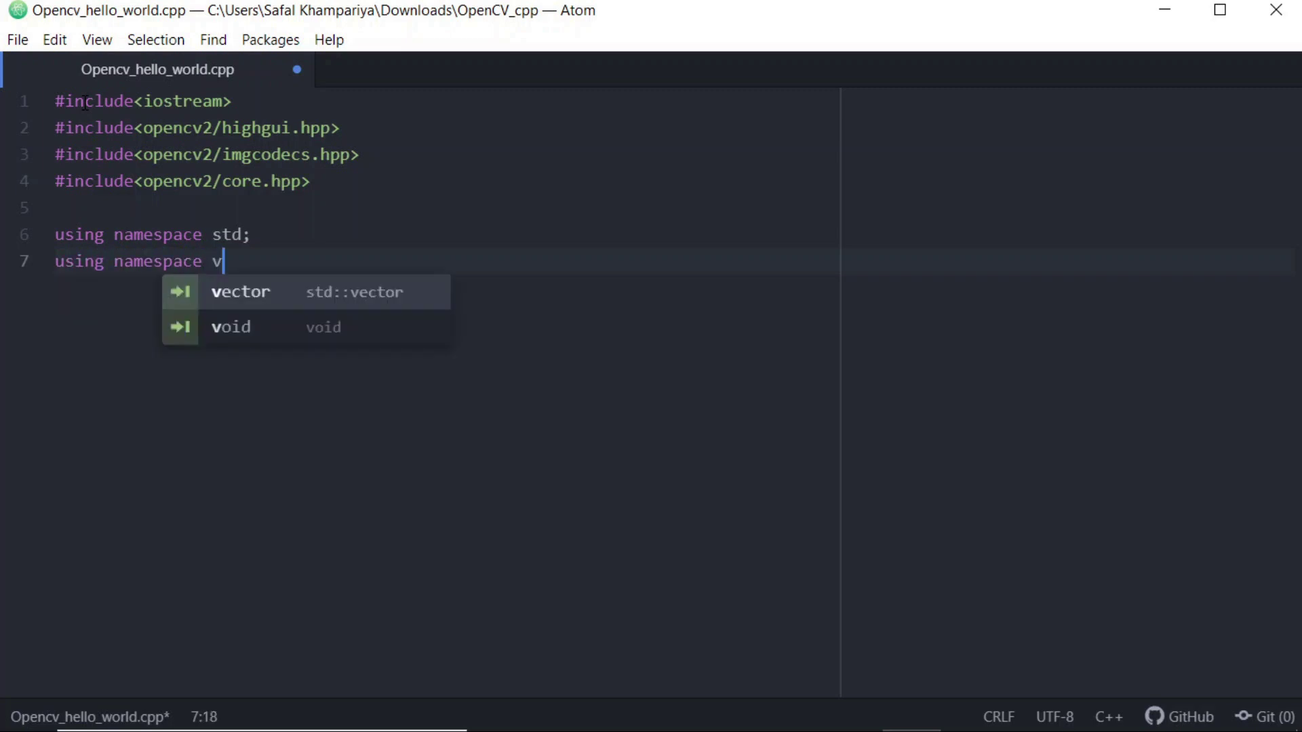
key("BackSpace")
type("cv;")
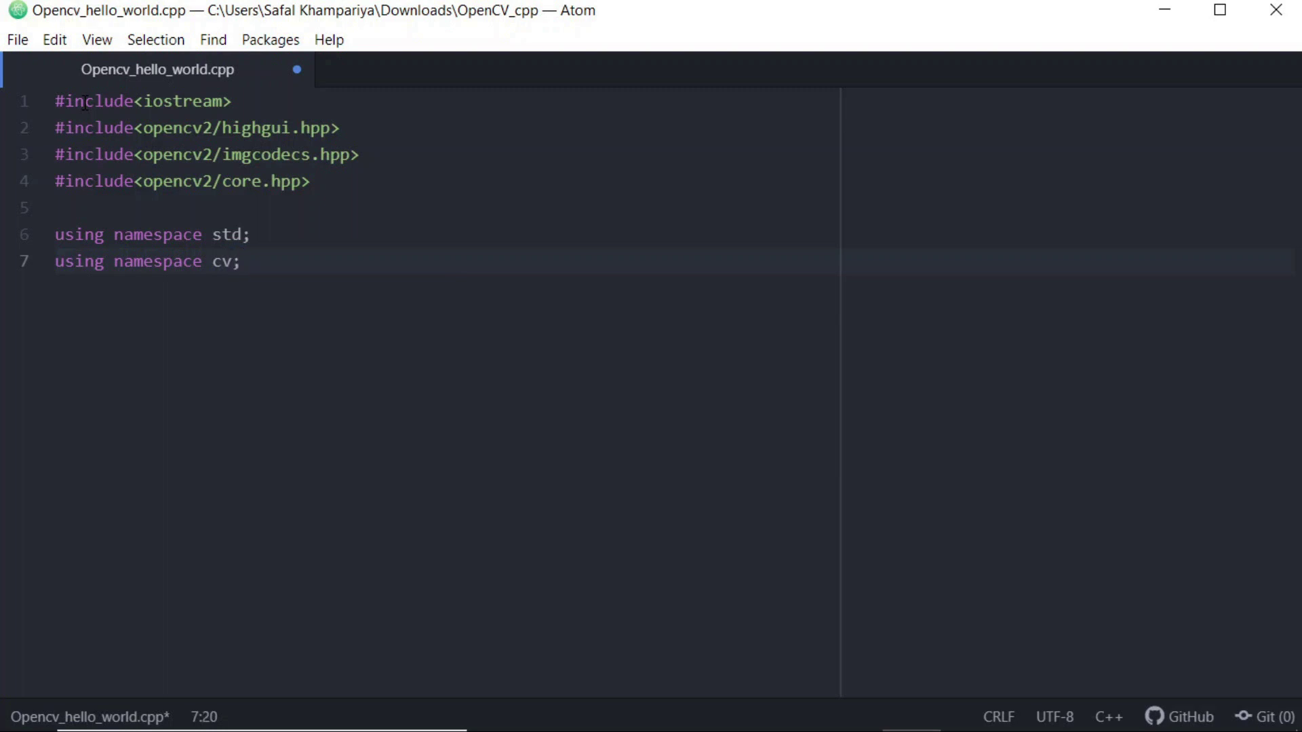
Step: Add an int main() function with an empty braced body, one blank line below the namespace lines
key("Return")
key("Return")
type("int main")
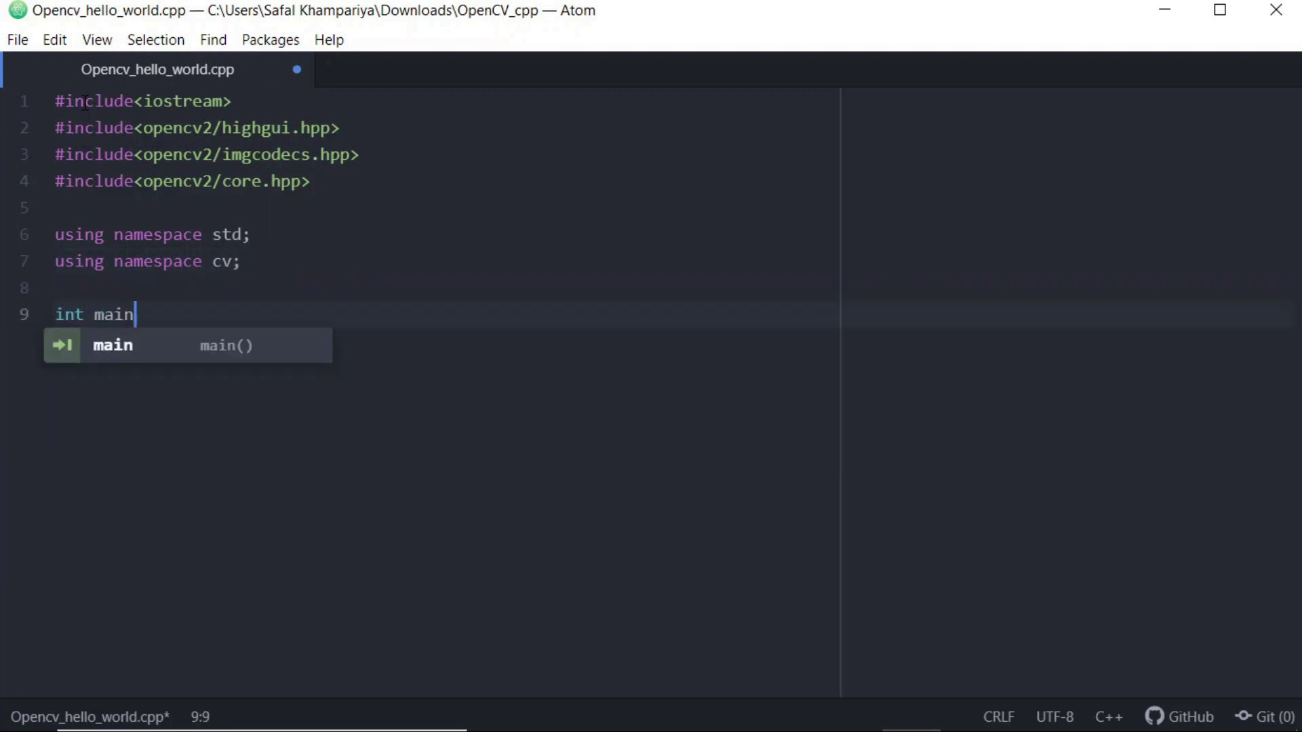
type("(){")
key("Return")
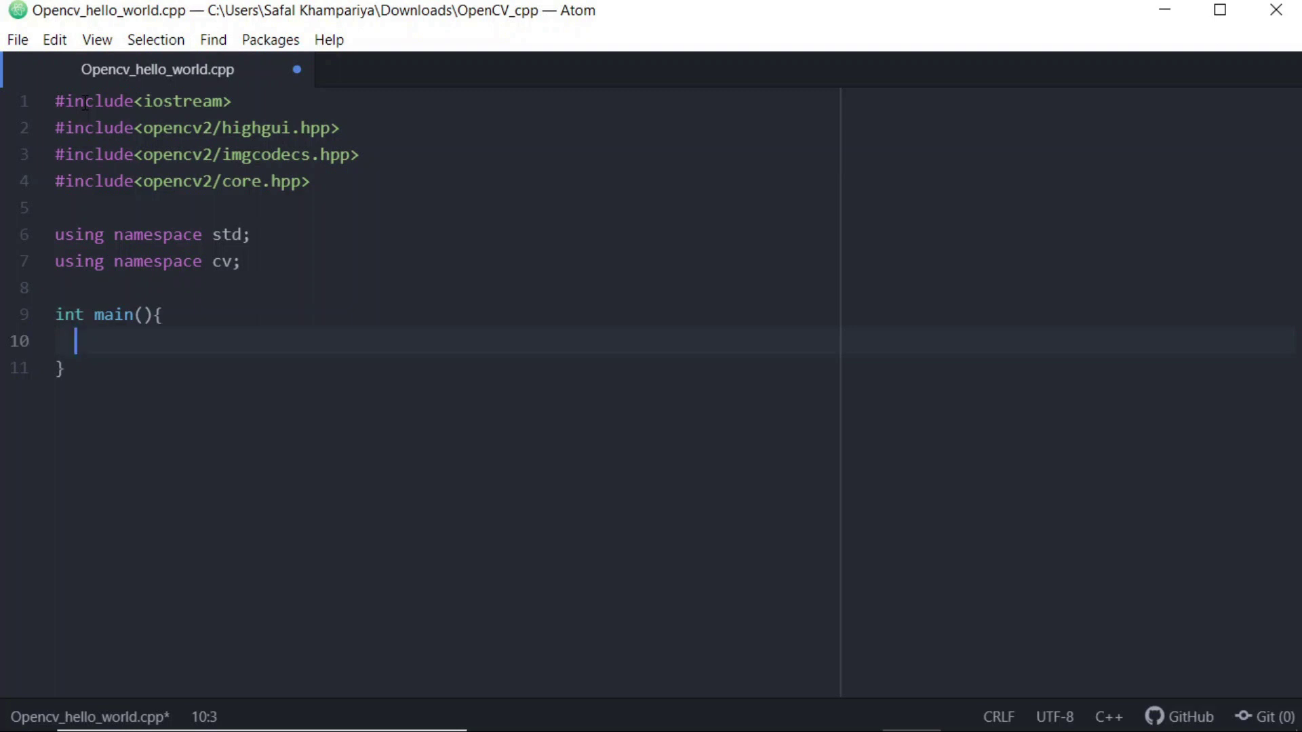
Step: Inside main, declare a string named path set to the quoted full path of tiger.jpg in the user's Documents folder
type("s")
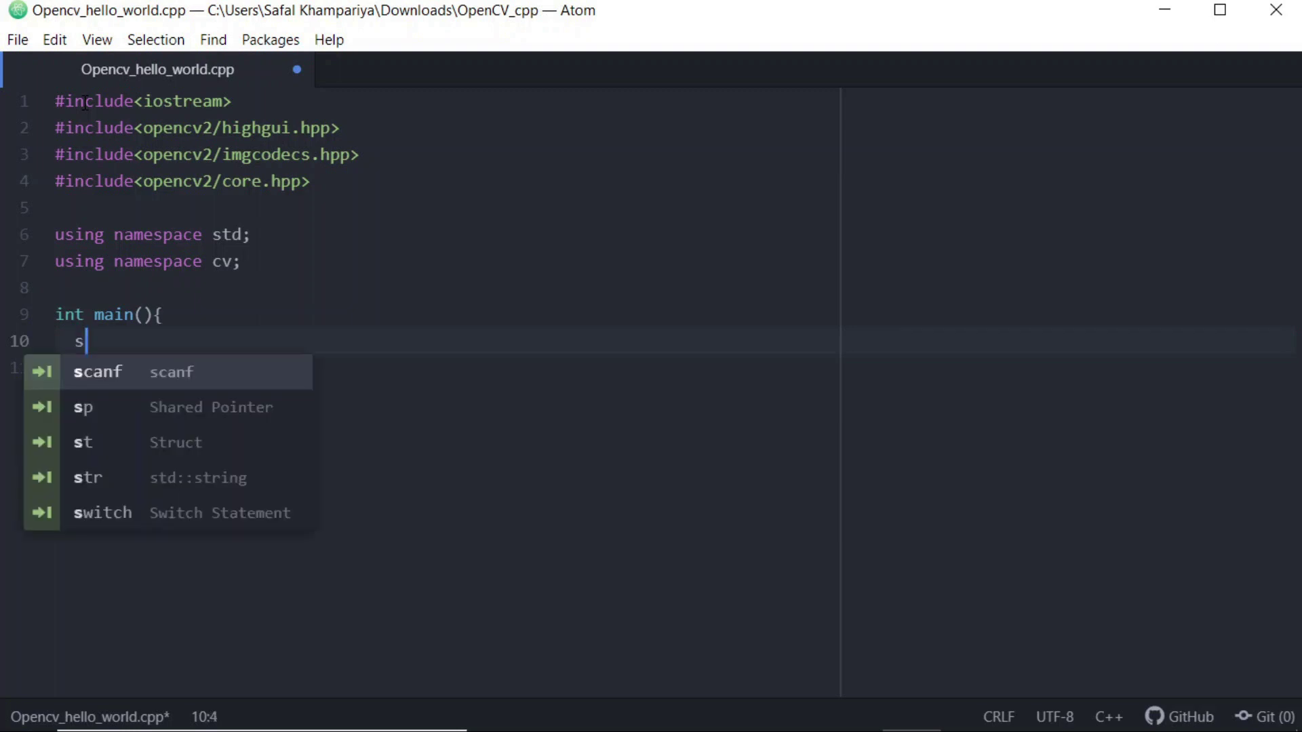
type("tring path=")
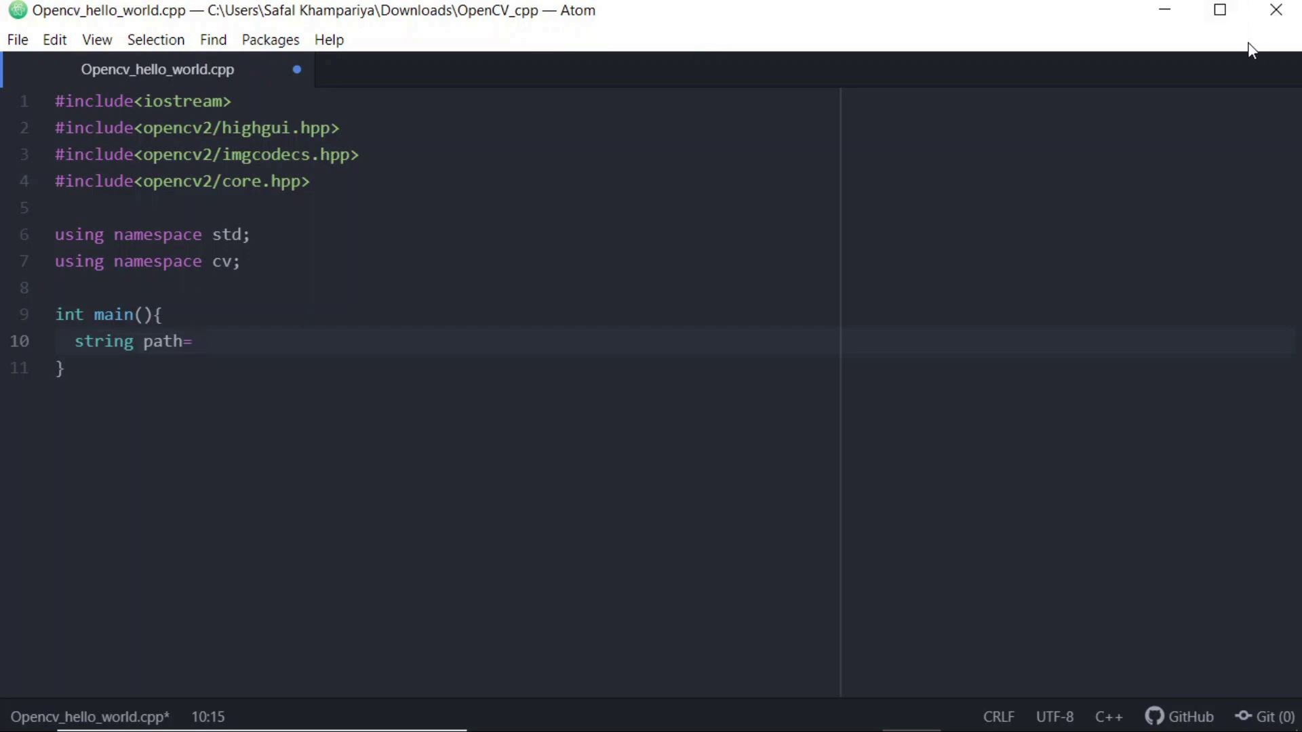
type("\"C:\\Users\\Safal Khampariya\\Documents\\tiger.jpg\"")
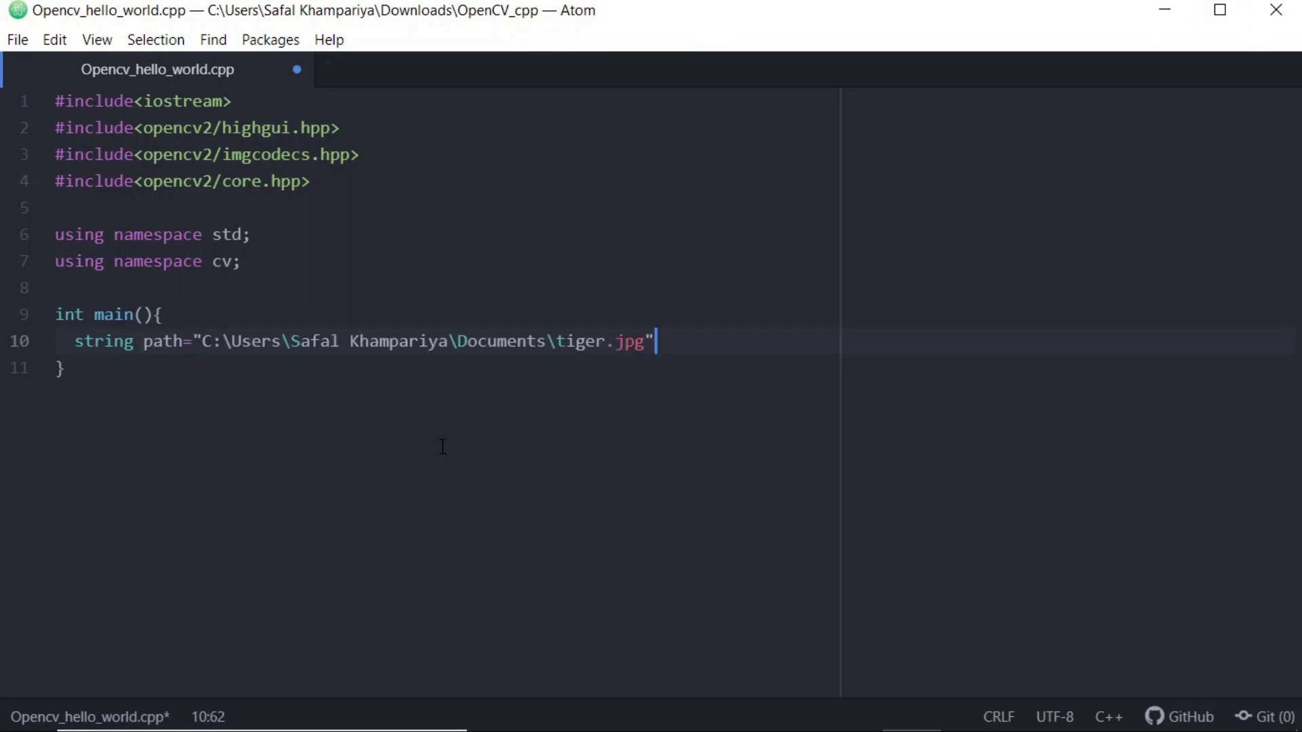
Step: Correct the separators in the path string: double the backslash after C: and replace the other backslashes with forward slashes
left_click(234, 342)
type("\\")
key("Right")
key("Right")
key("Right")
key("Right")
key("Right")
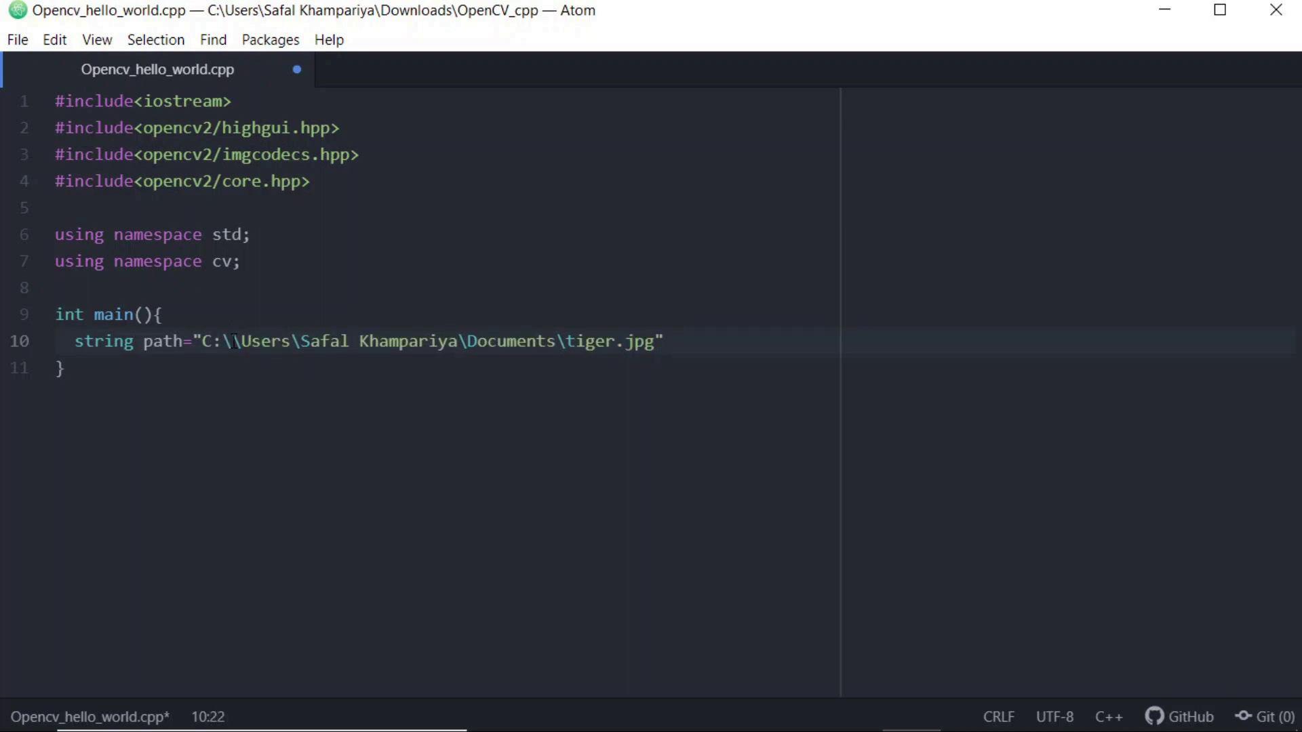
key("Delete")
type("/")
key("Right")
key("Right")
key("Right")
key("Right")
key("Right")
key("Right")
key("Right")
key("Right")
key("Right")
key("Right")
key("Right")
key("Right")
key("Right")
key("Right")
key("Right")
key("Right")
key("Right")
key("BackSpace")
type("/")
left_click(233, 341)
key("Right")
key("Right")
key("Right")
key("Right")
key("Right")
key("Right")
key("Right")
key("Right")
key("Right")
key("Right")
key("Right")
key("Right")
key("Right")
key("Right")
key("Right")
key("Right")
key("Right")
key("Right")
key("Right")
key("Right")
key("Right")
key("BackSpace")
type("/")
Step: End the path declaration with a semicolon and open a new line below it
key("Right")
key("Right")
key("Right")
key("Right")
key("Right")
key("Right")
key("Right")
key("Right")
key("Right")
key("Right")
key("Right")
key("Left")
type(";")
key("Return")
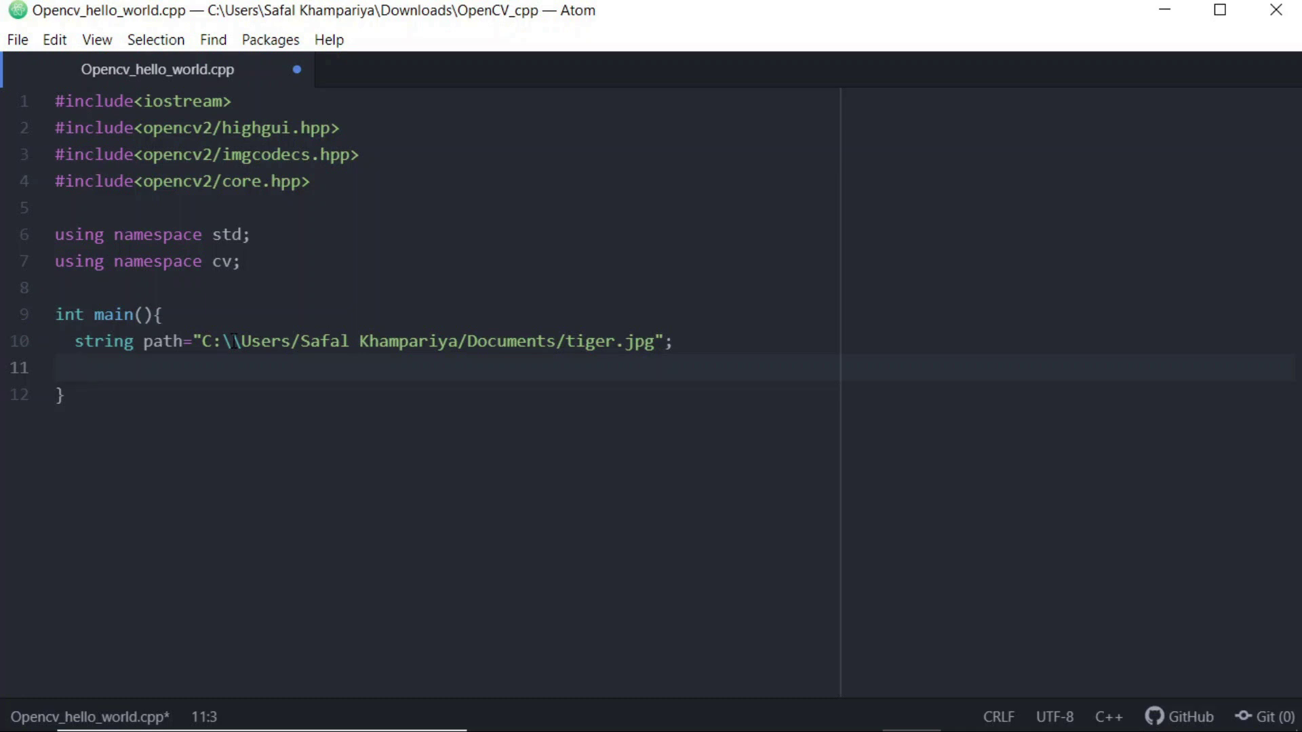
Step: Load the picture into a matrix below the path declaration with Mat img = imread(path,IMREAD_COLOR);
type("Ma")
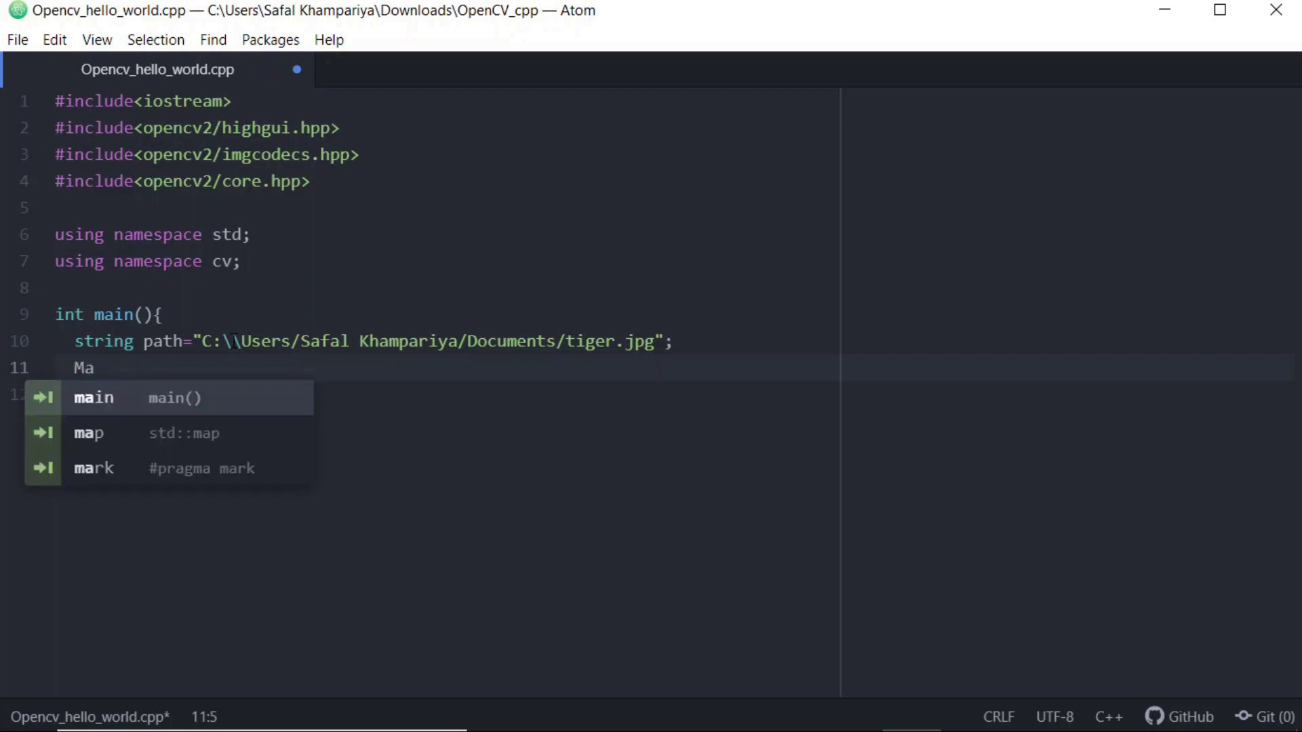
type("t ing")
key("BackSpace")
key("BackSpace")
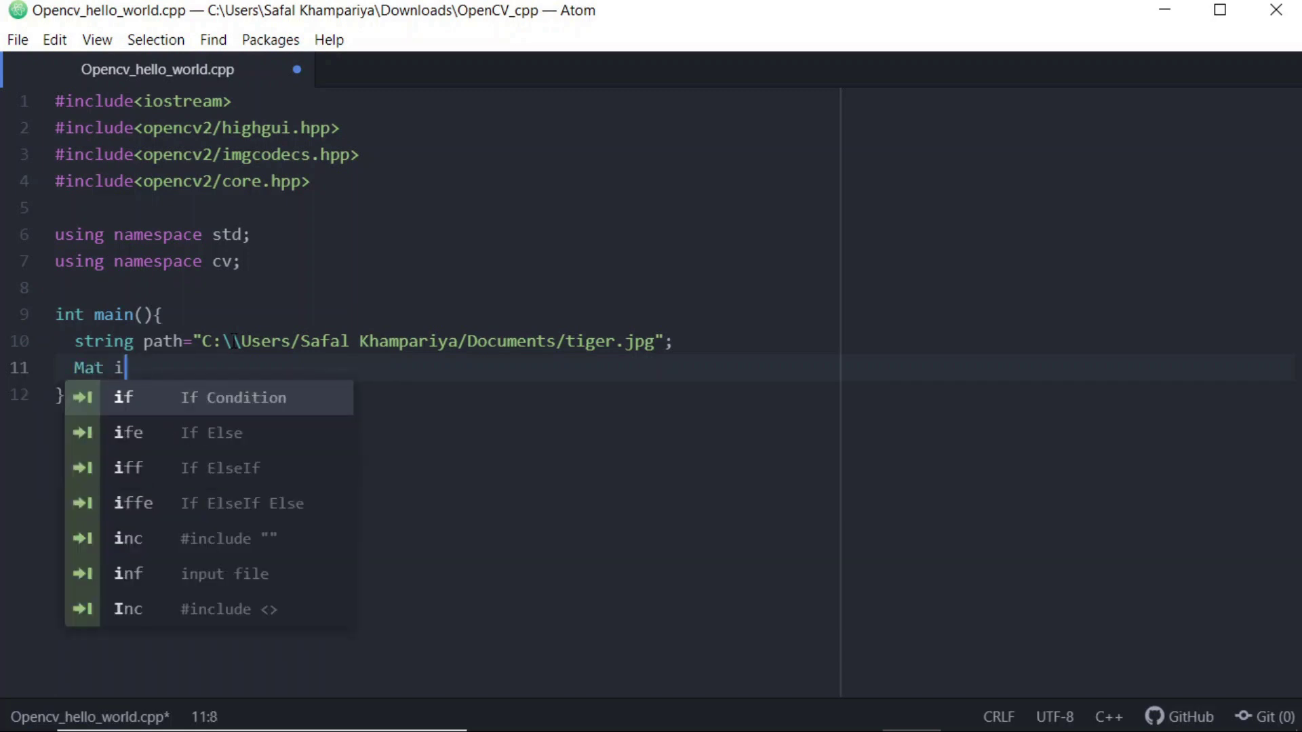
type("mg =")
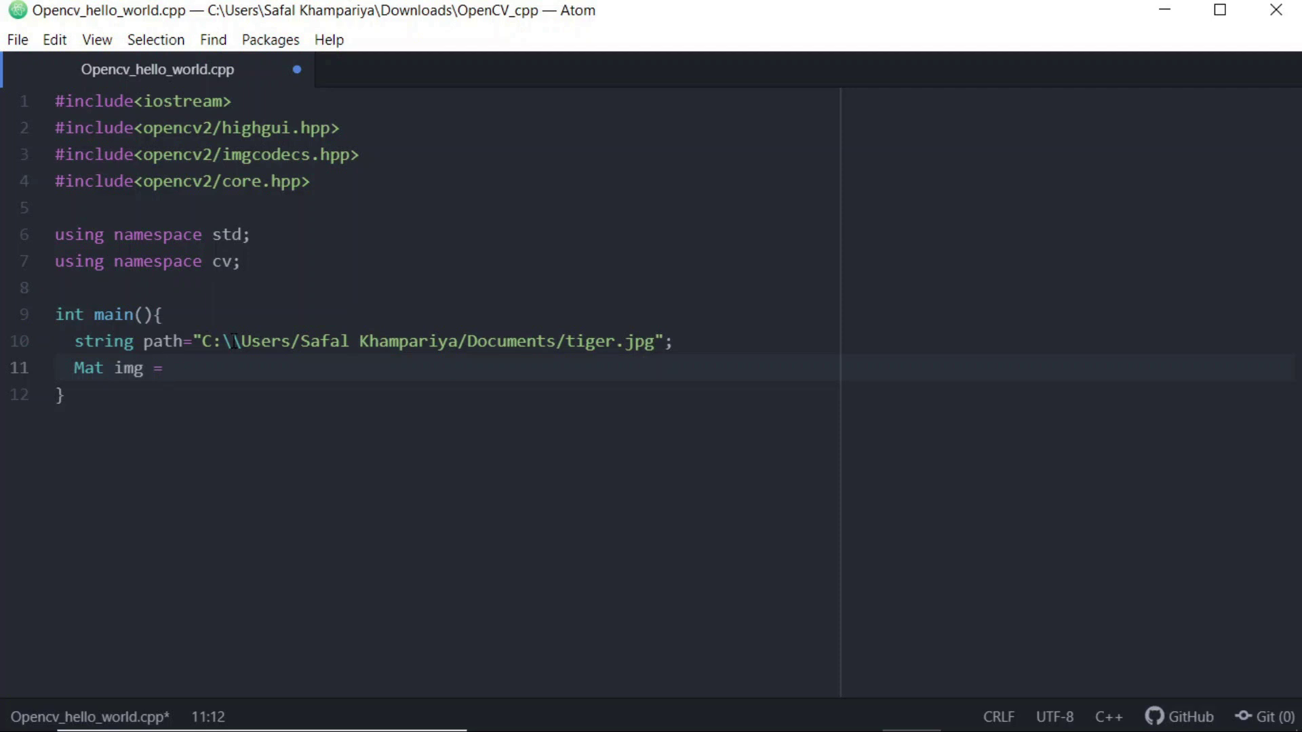
type("imrea")
type("d(")
type("path")
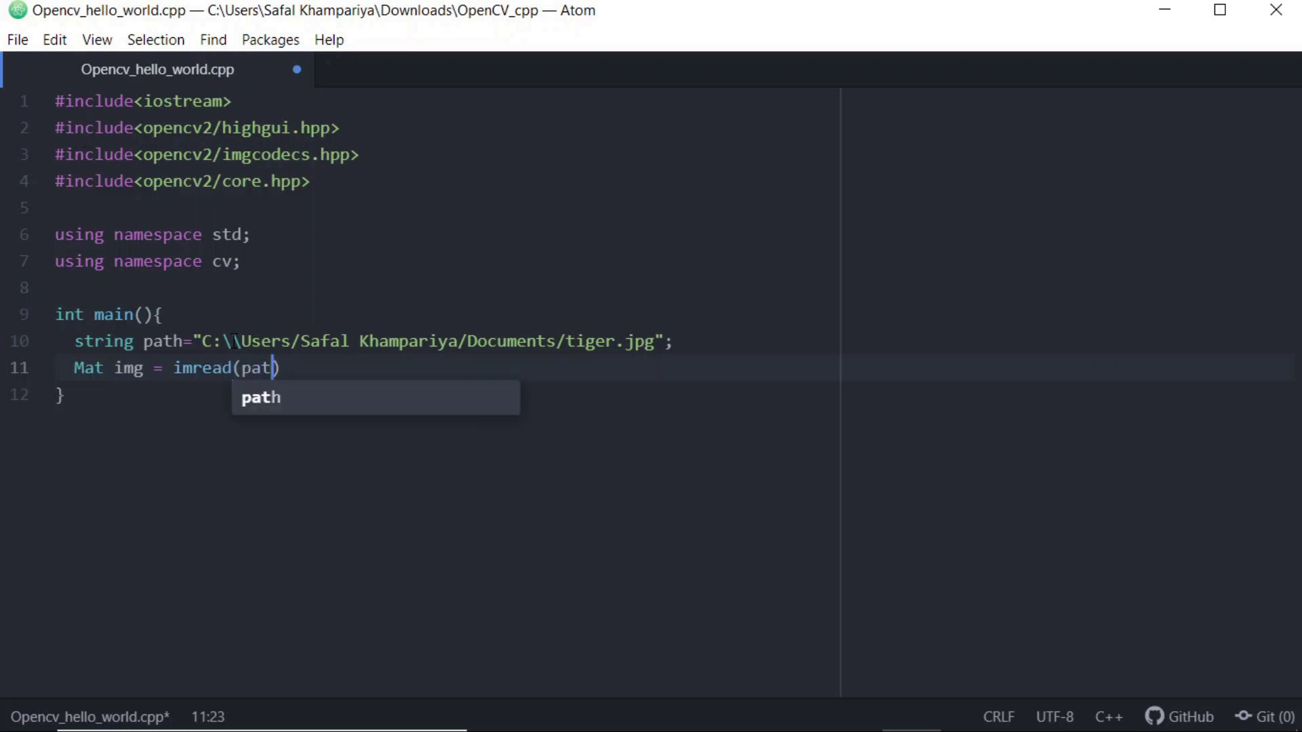
type(",IM")
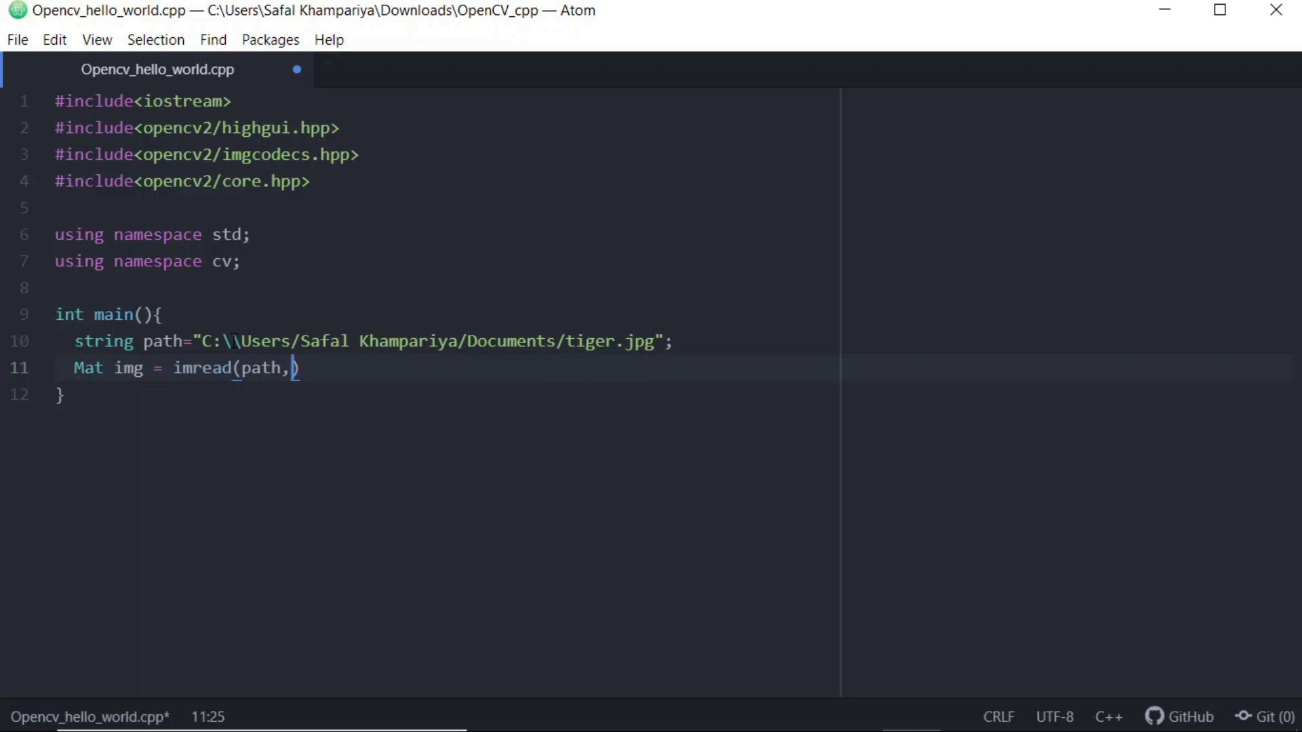
type("READ_")
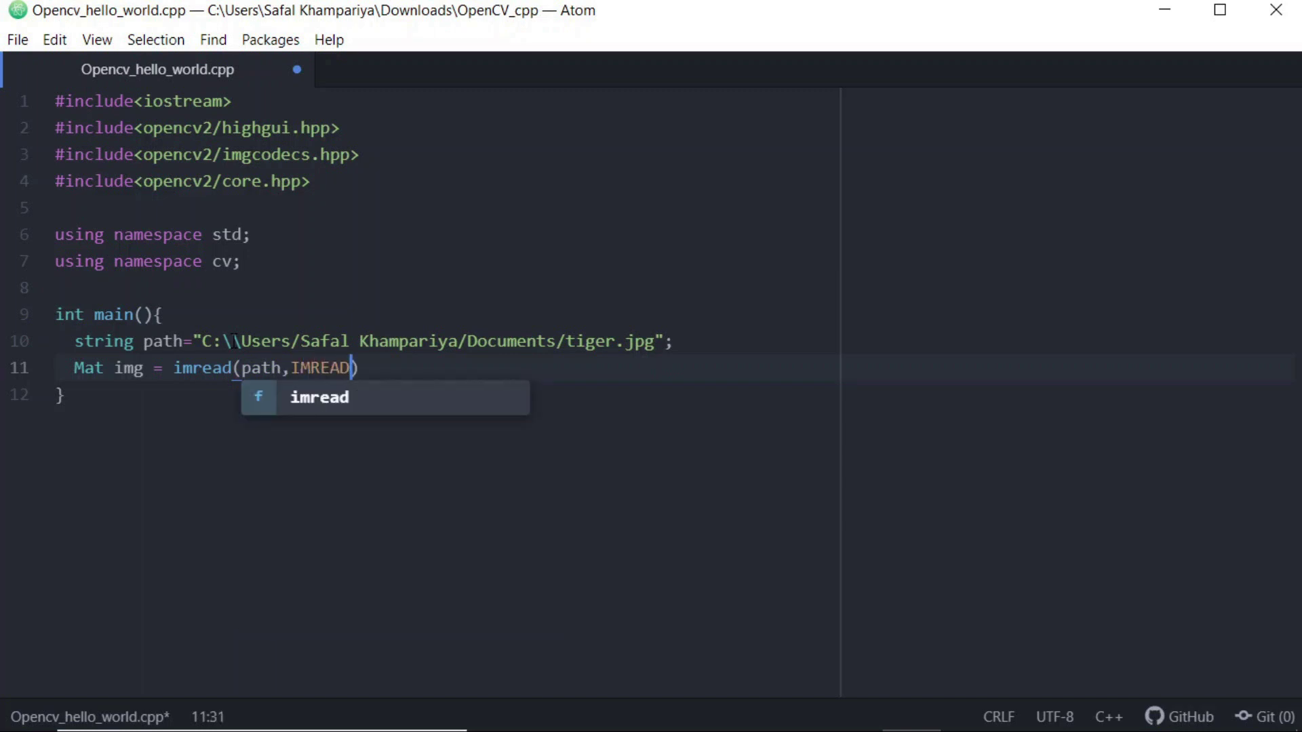
type("COLOR)")
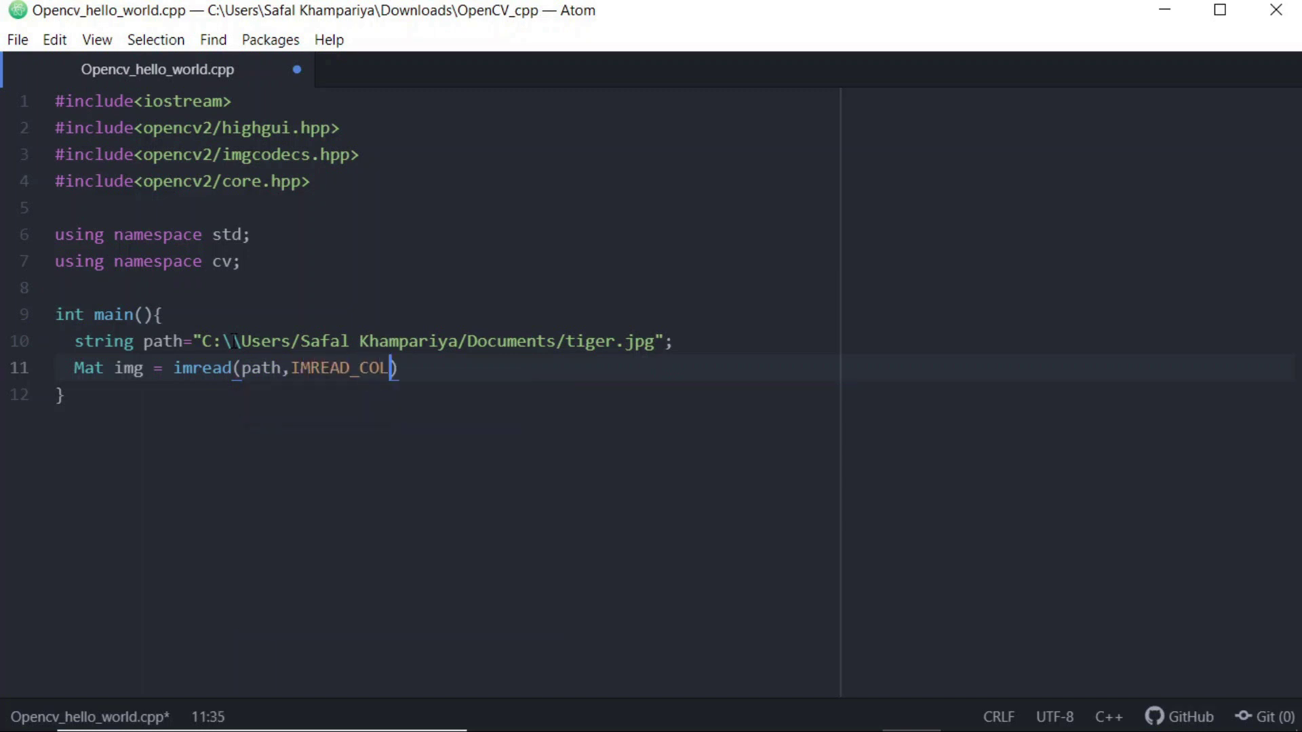
type(";")
key("Return")
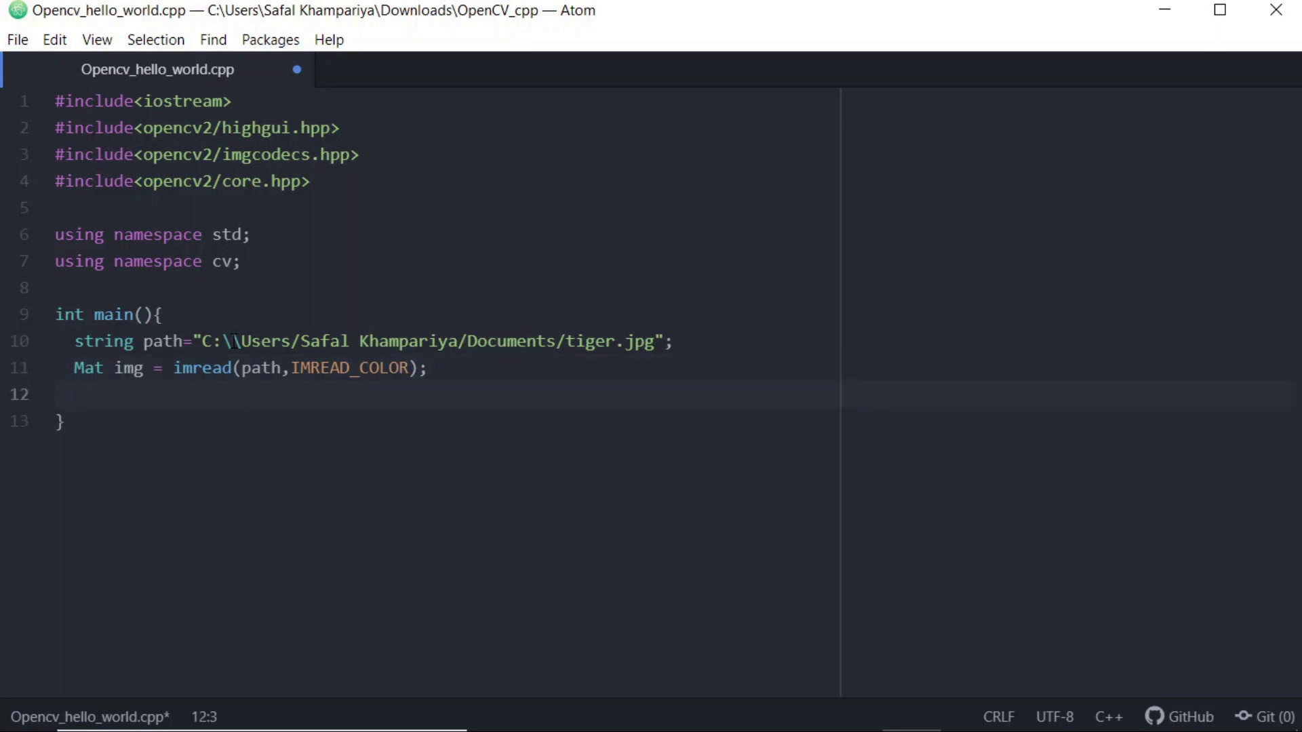
Step: Add an if(img.empty()) block that outputs "could not read the image" followed by endl
type("if")
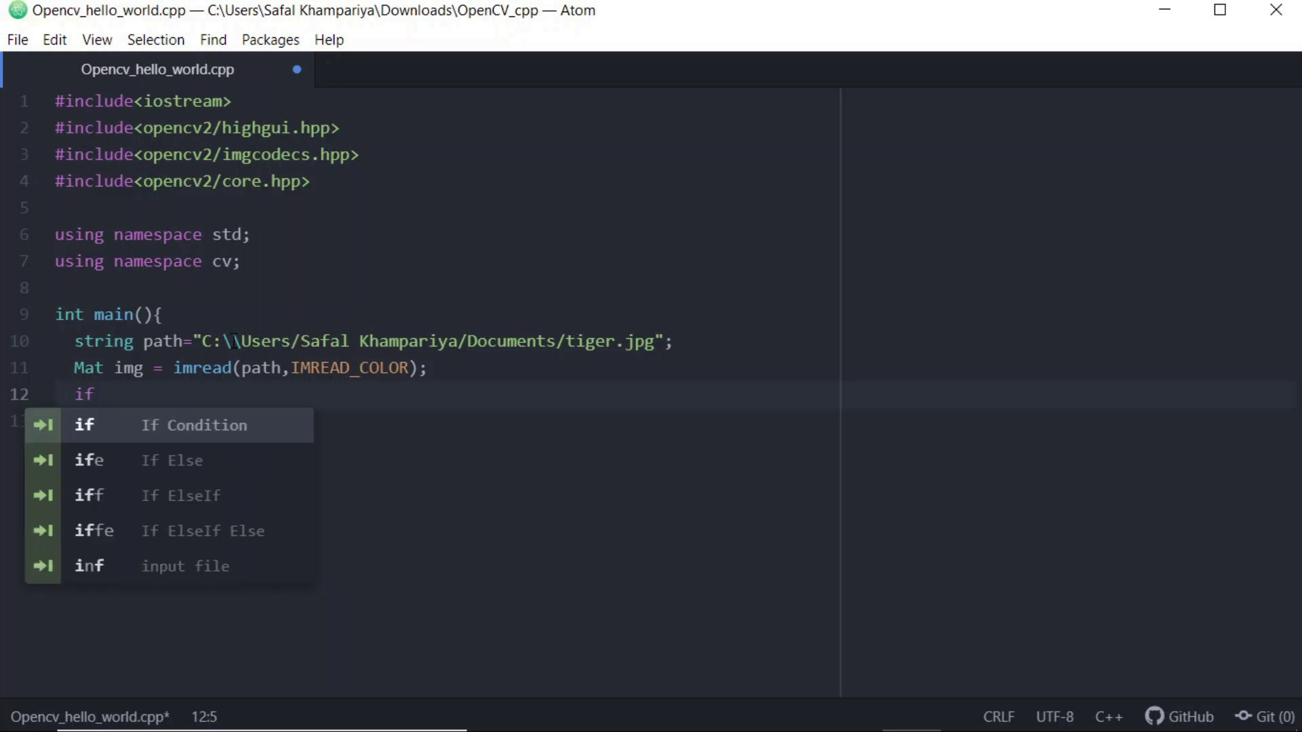
type("(img.")
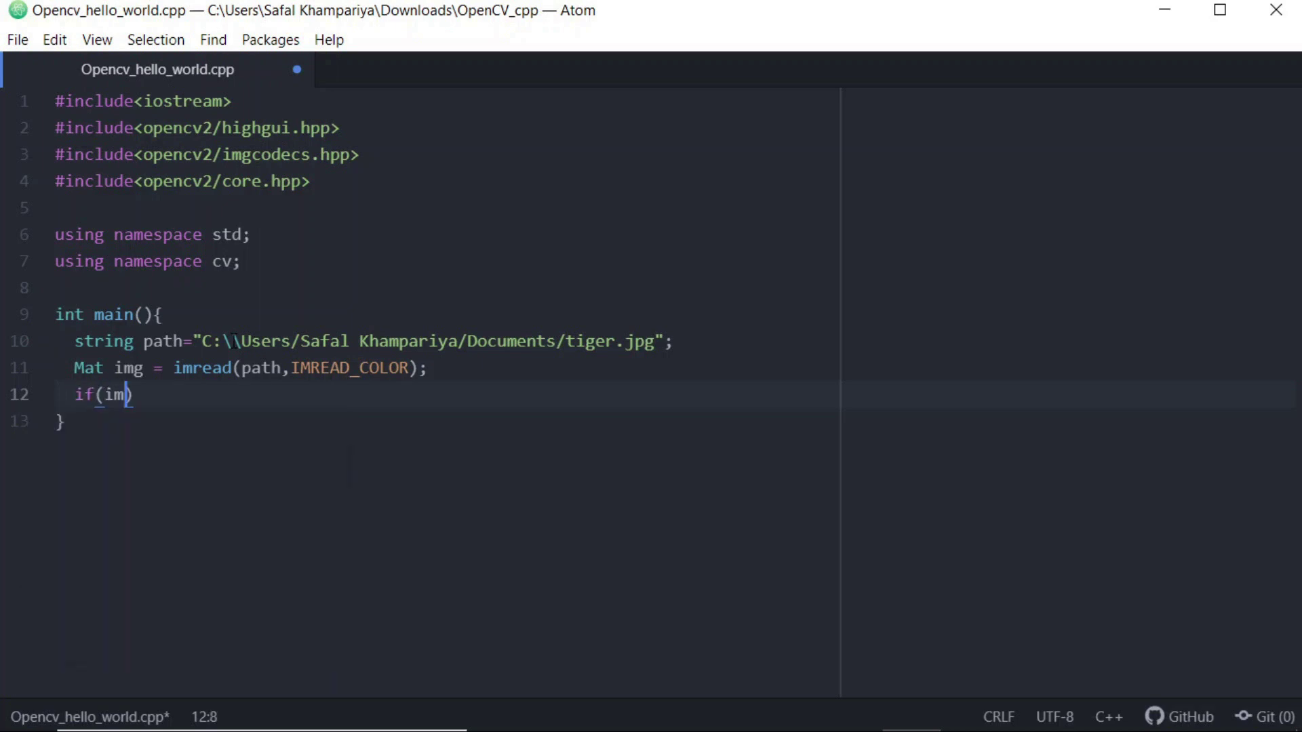
type("empty(")
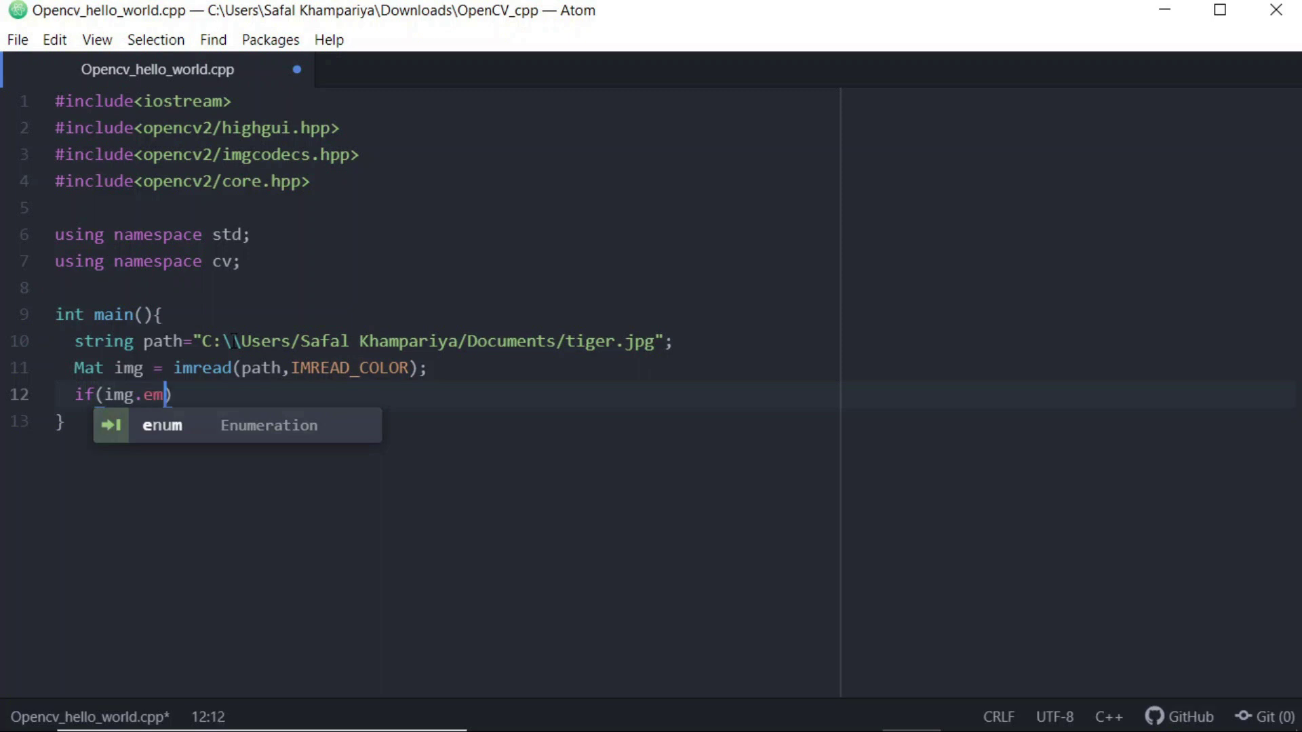
type(")){")
key("Return")
type("cout<<")
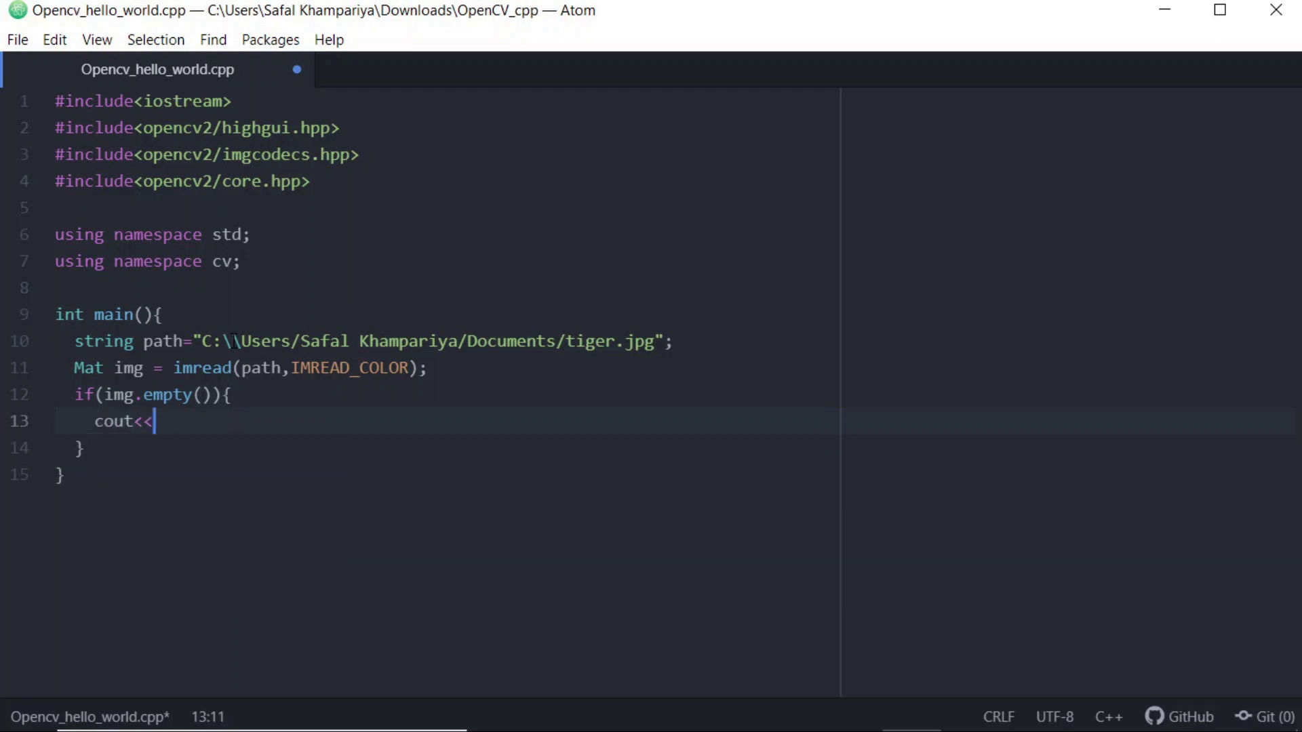
type("\"cou")
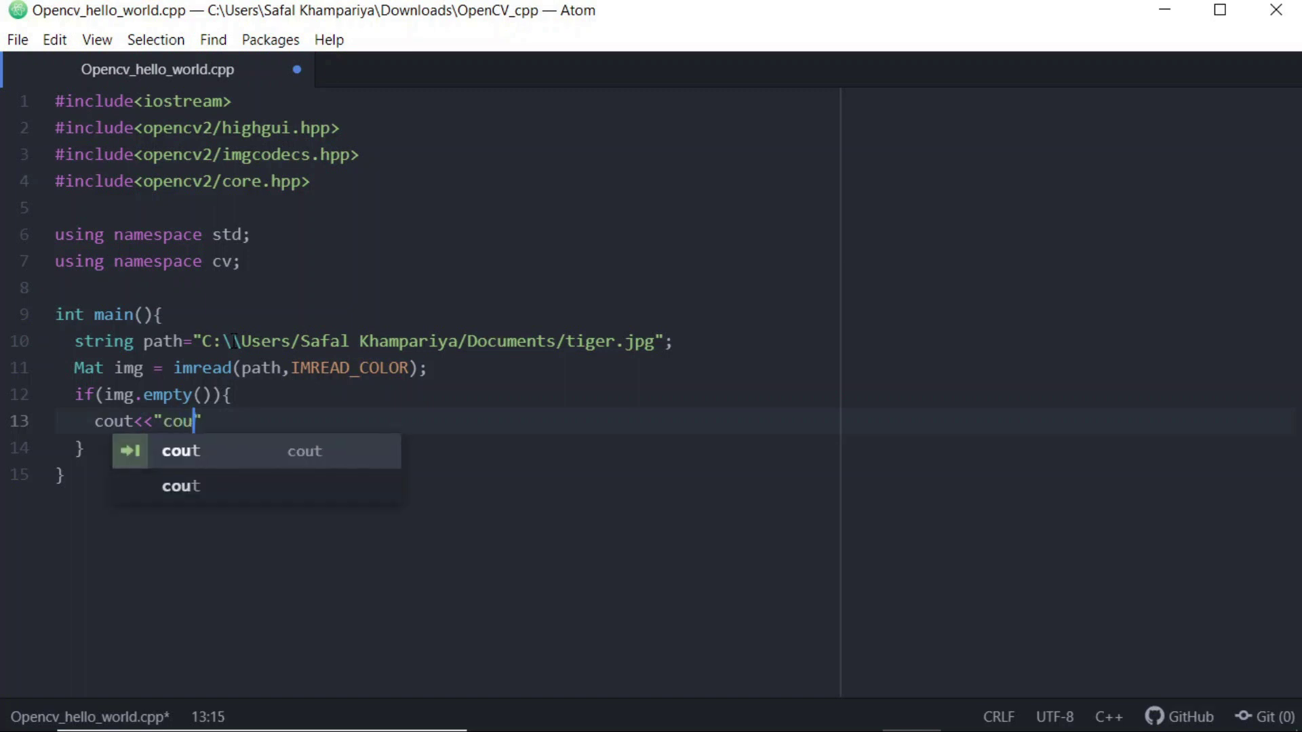
type("ld not re")
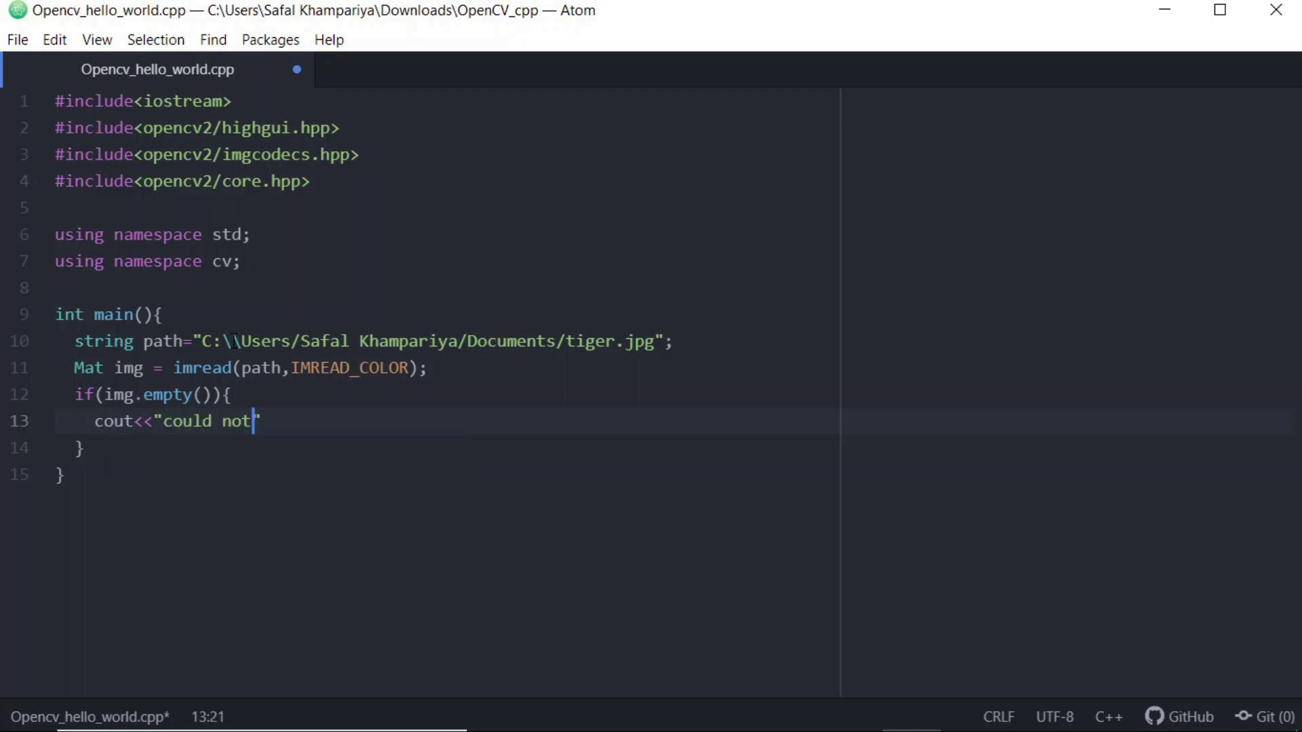
type("ad the image\"")
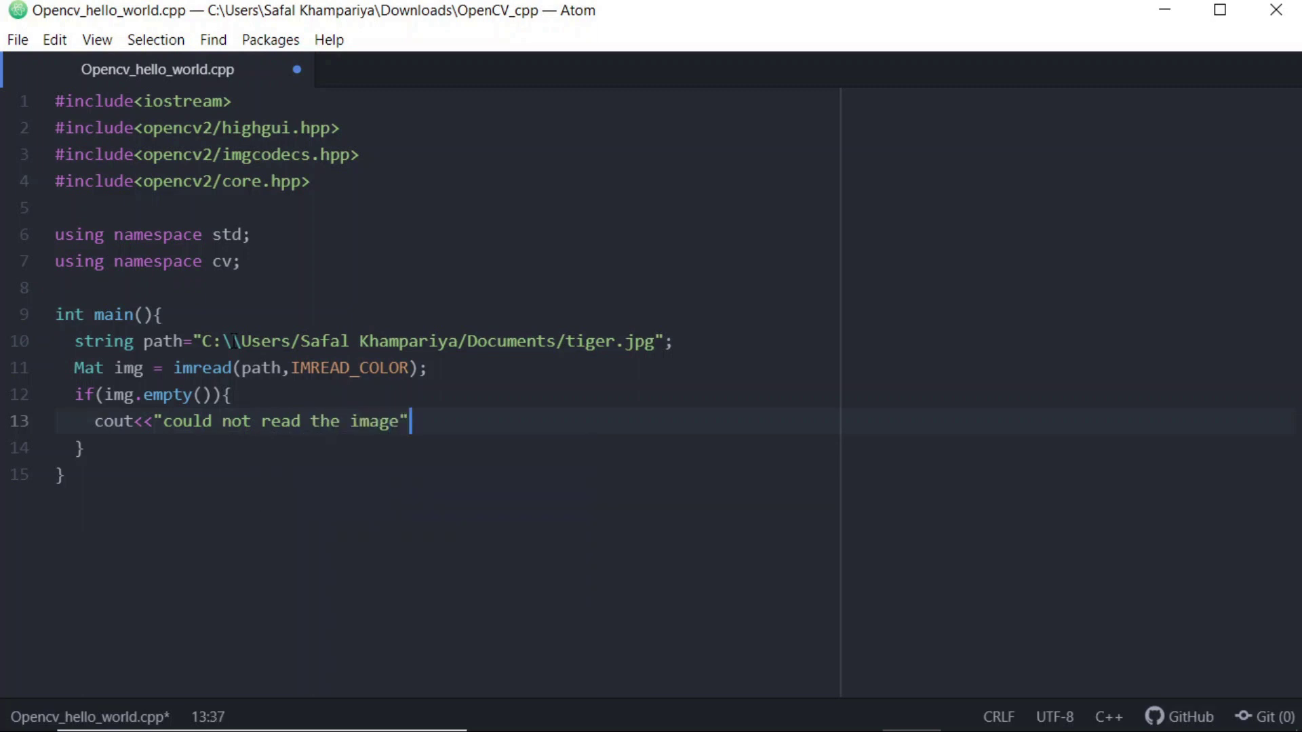
type("<<en")
key("BackSpace")
type("ndl;")
key("Return")
Step: Finish the if block with return 0; and open a new line after its closing brace
type("r")
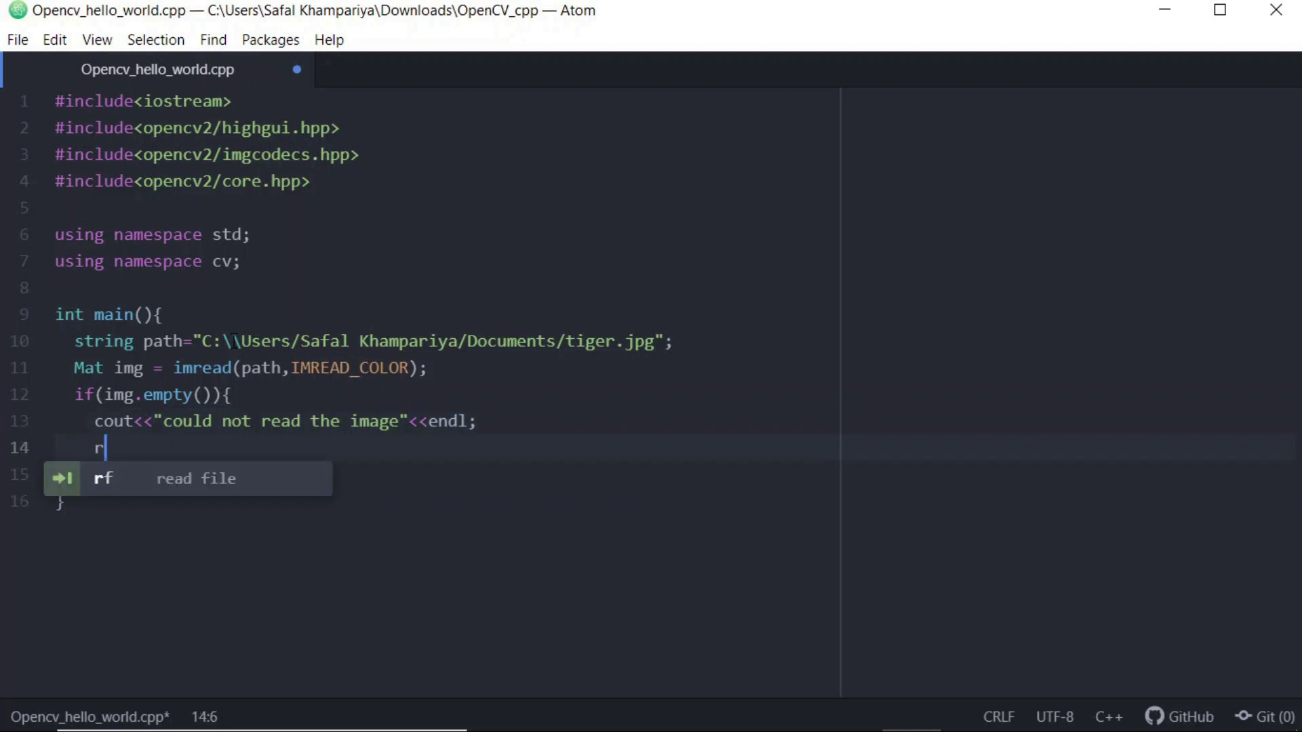
type("eturn 0")
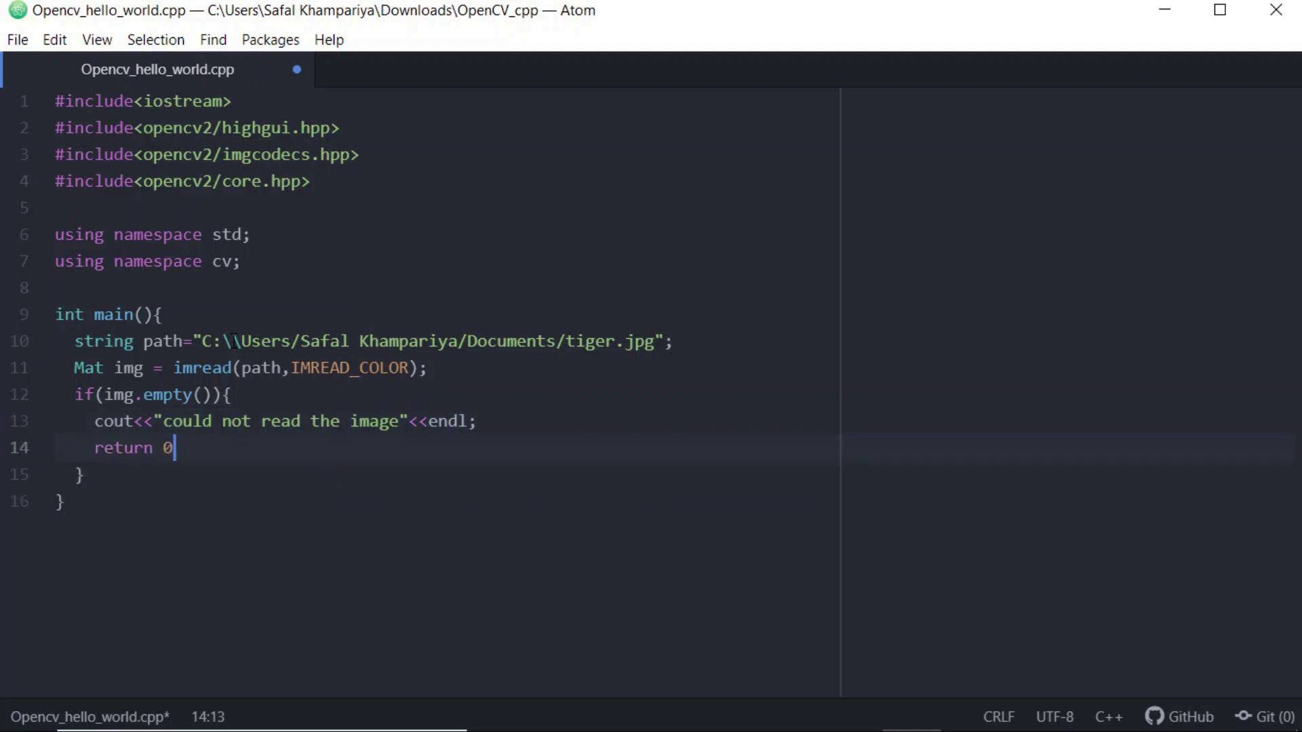
type(";")
key("Down")
key("Return")
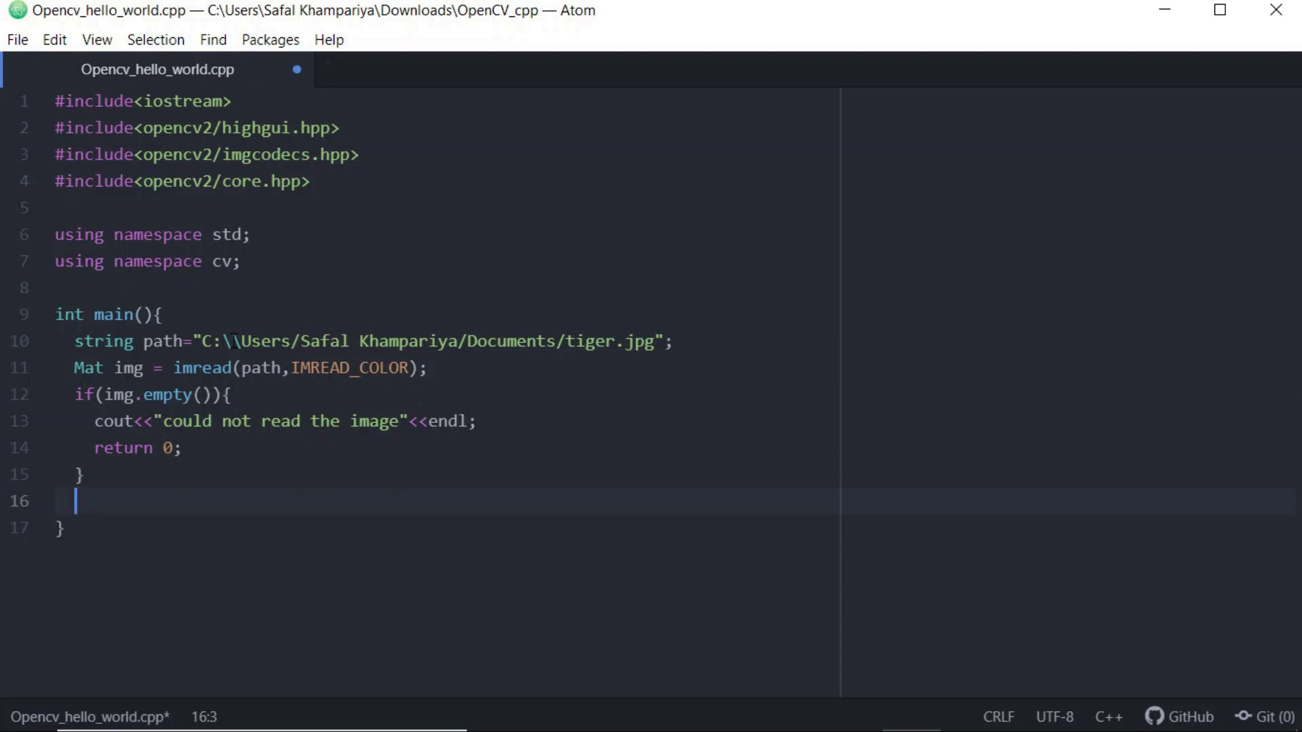
Step: Show the loaded picture after the if block with imshow("Image",img);
type("ims")
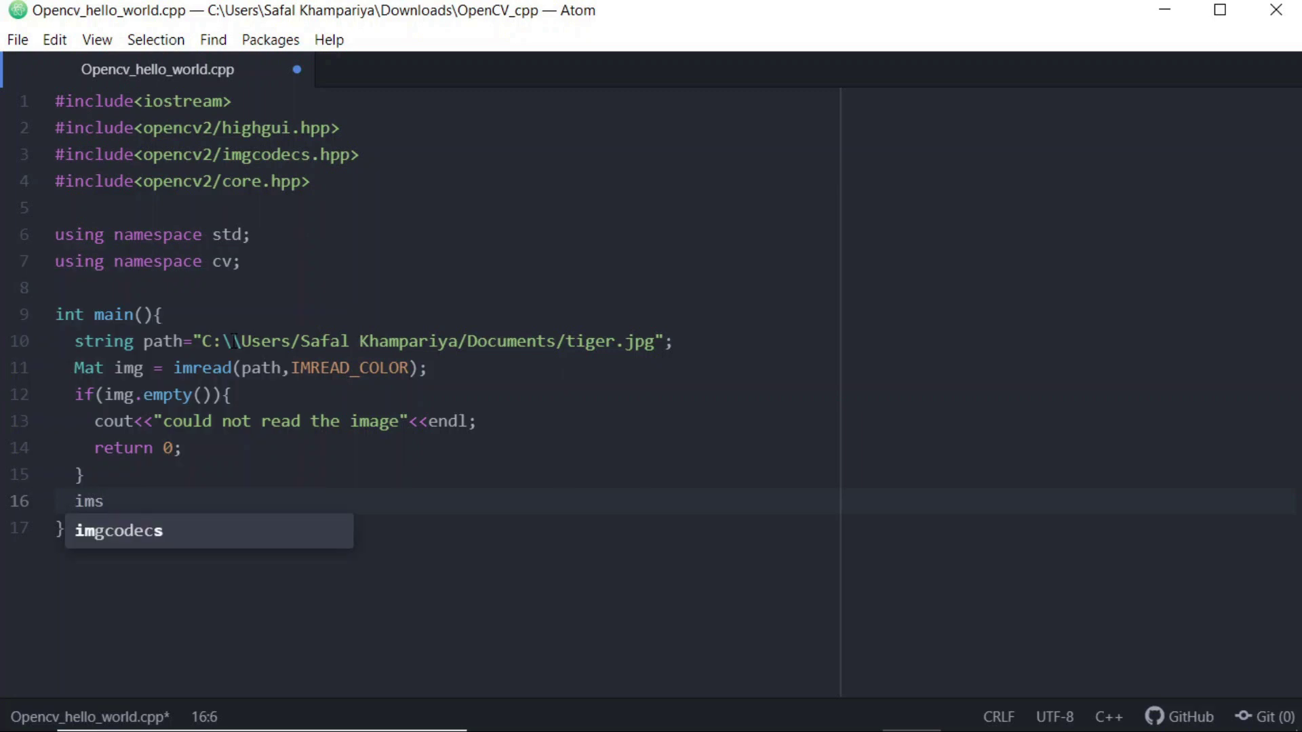
type("how(\"Ima")
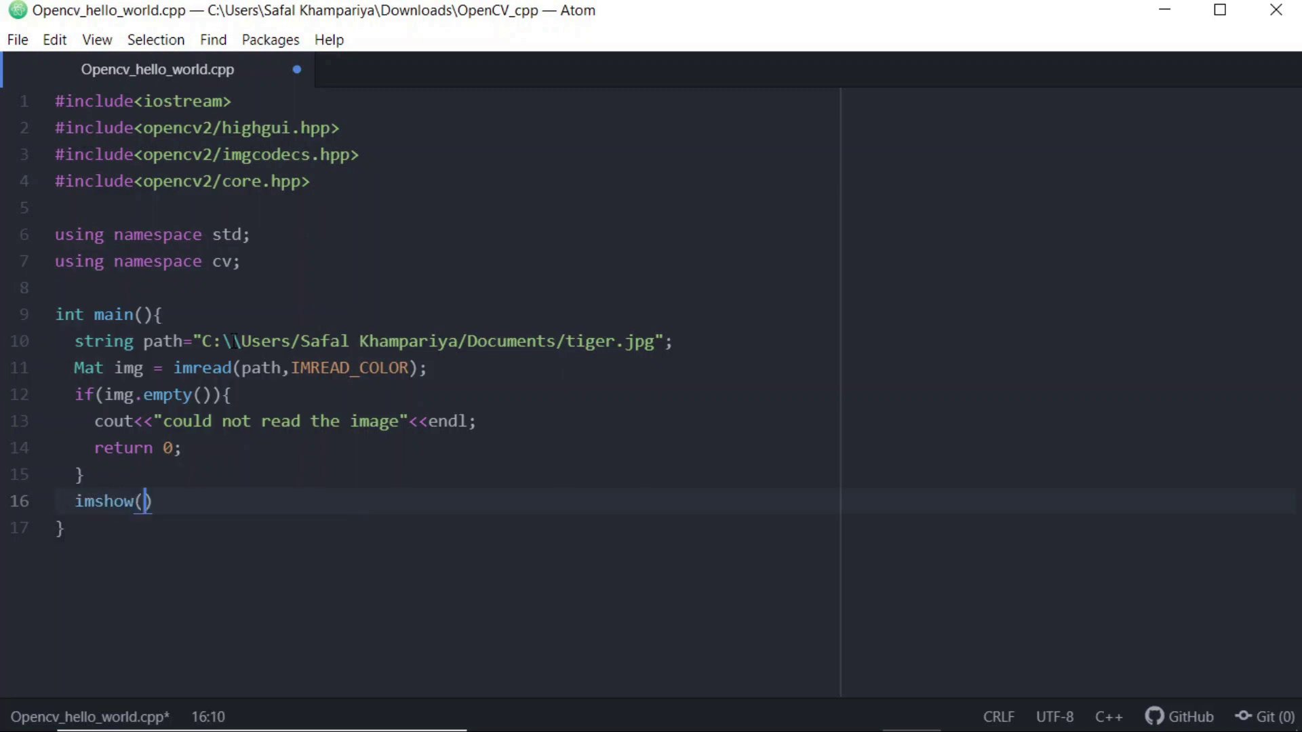
type("ge\",")
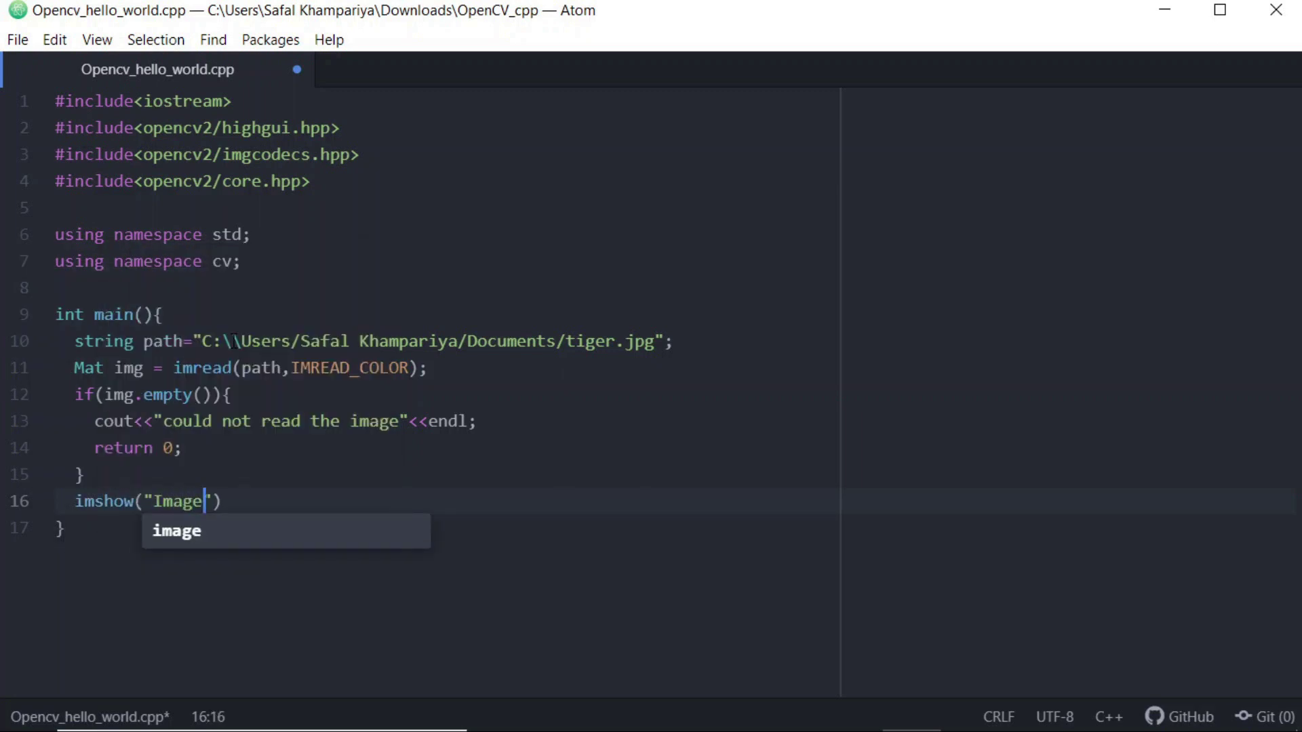
type("ig")
key("BackSpace")
type(");")
key("BackSpace")
type(";")
key("Return")
Step: End main with return 0; and save the file
type("retu")
key("BackSpace")
type("urn 0;")
key("ctrl+s")
Step: Insert waitKey(0); between the imshow call and return 0; and save the file
left_click(289, 510)
key("Return")
type("waitK")
key("BackSpace")
type("K")
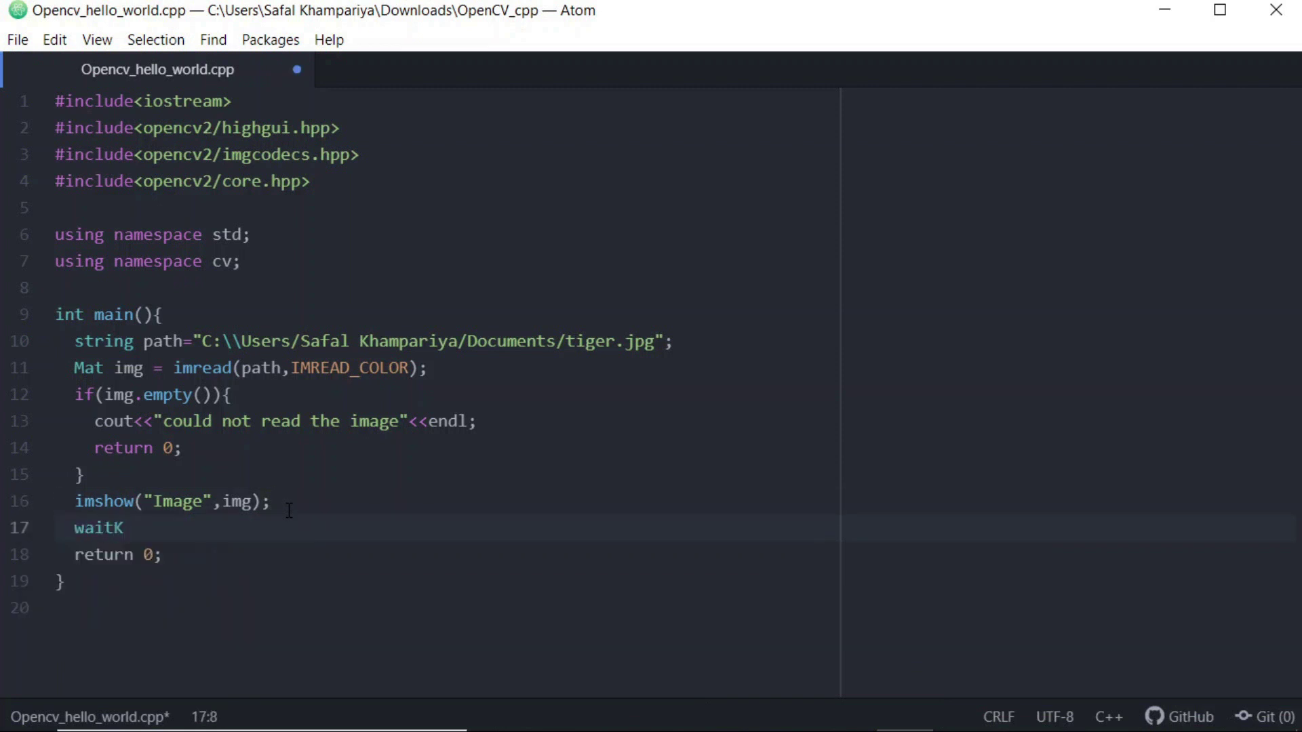
type("ey(0);")
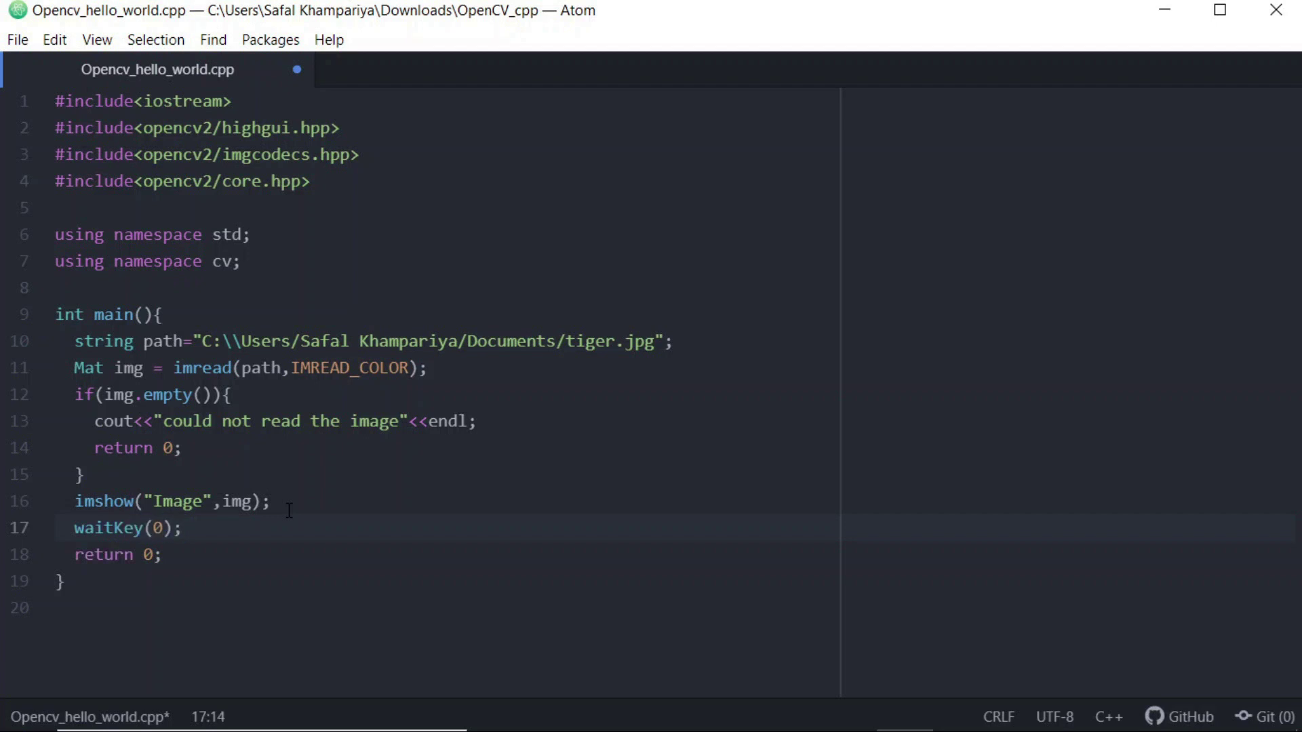
key("ctrl+s")
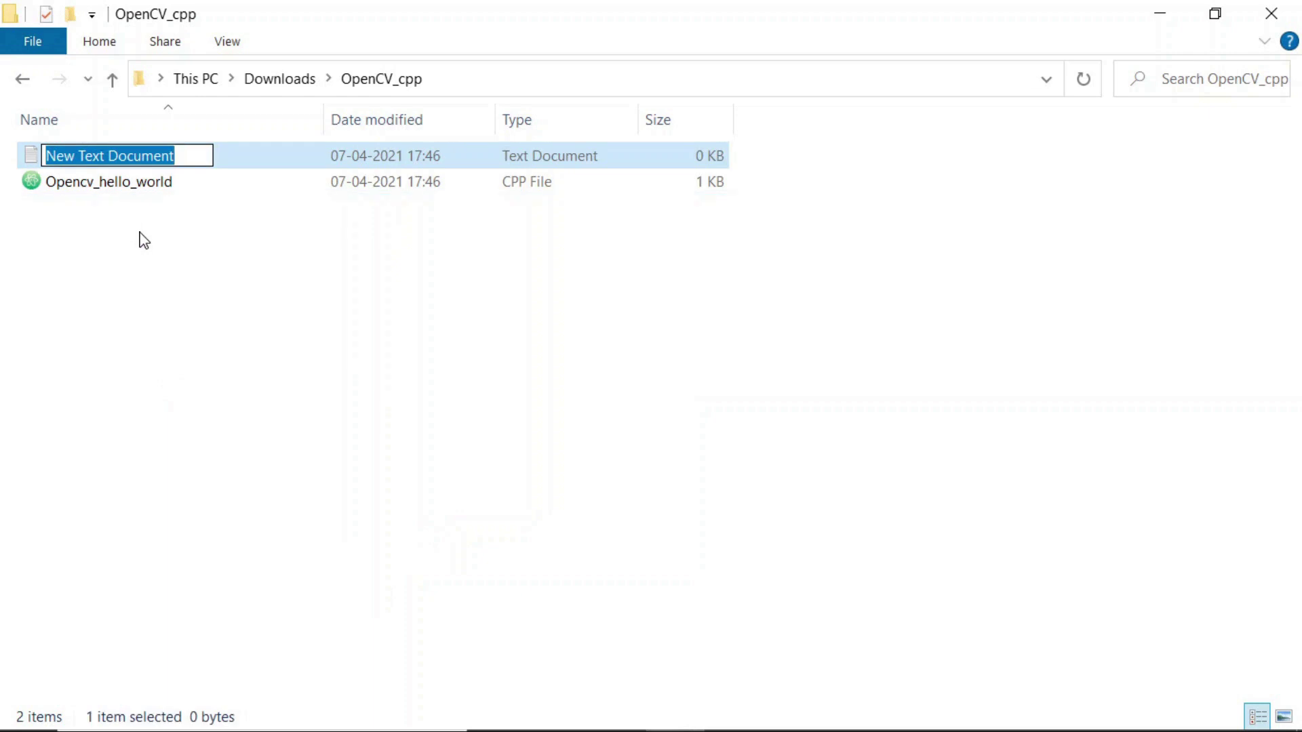
Step: Rename the new text document in the OpenCV_cpp folder as CMakeLists
left_click(140, 233)
left_click(147, 168)
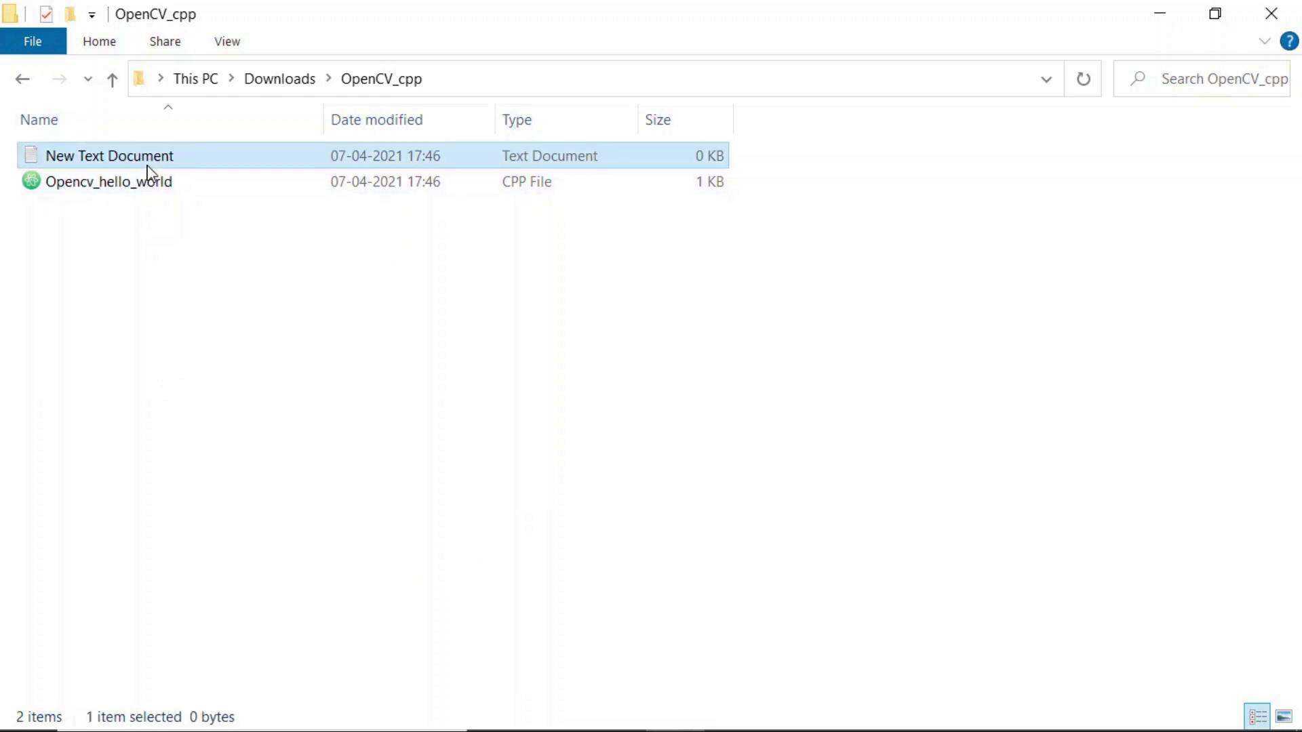
right_click(148, 169)
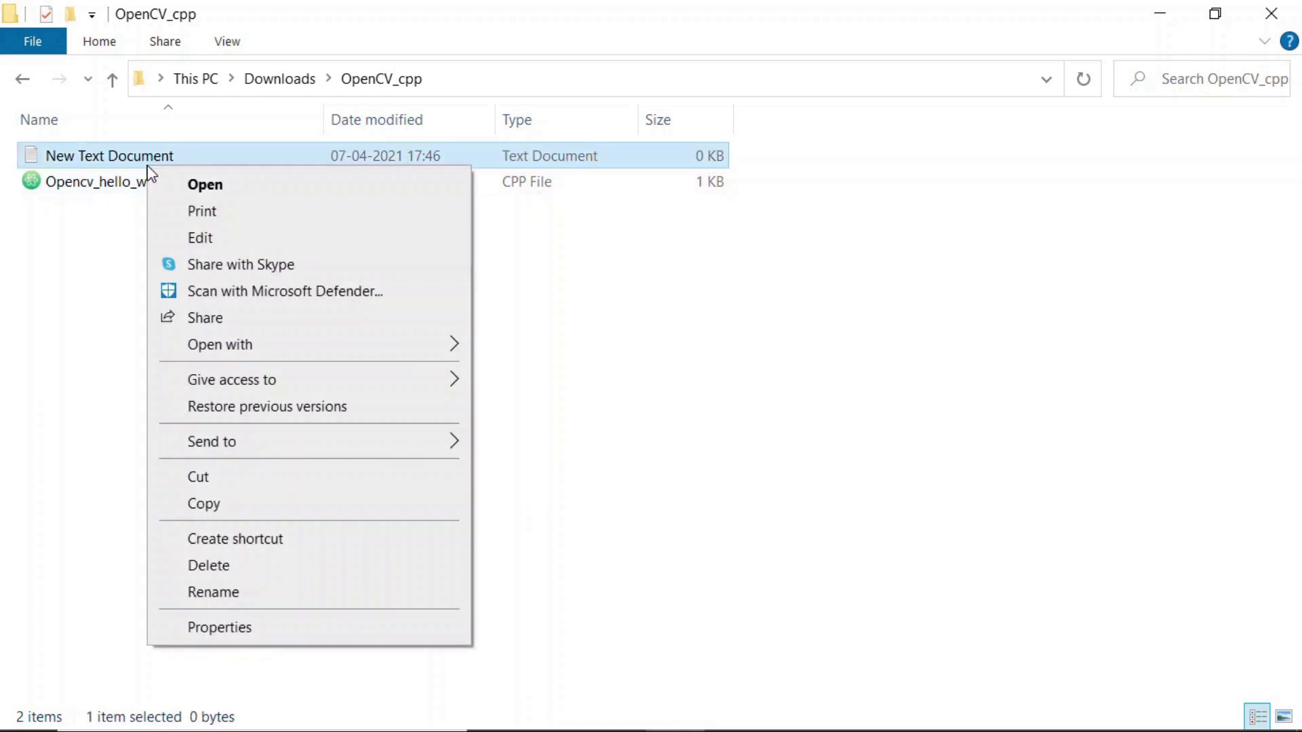
left_click(212, 594)
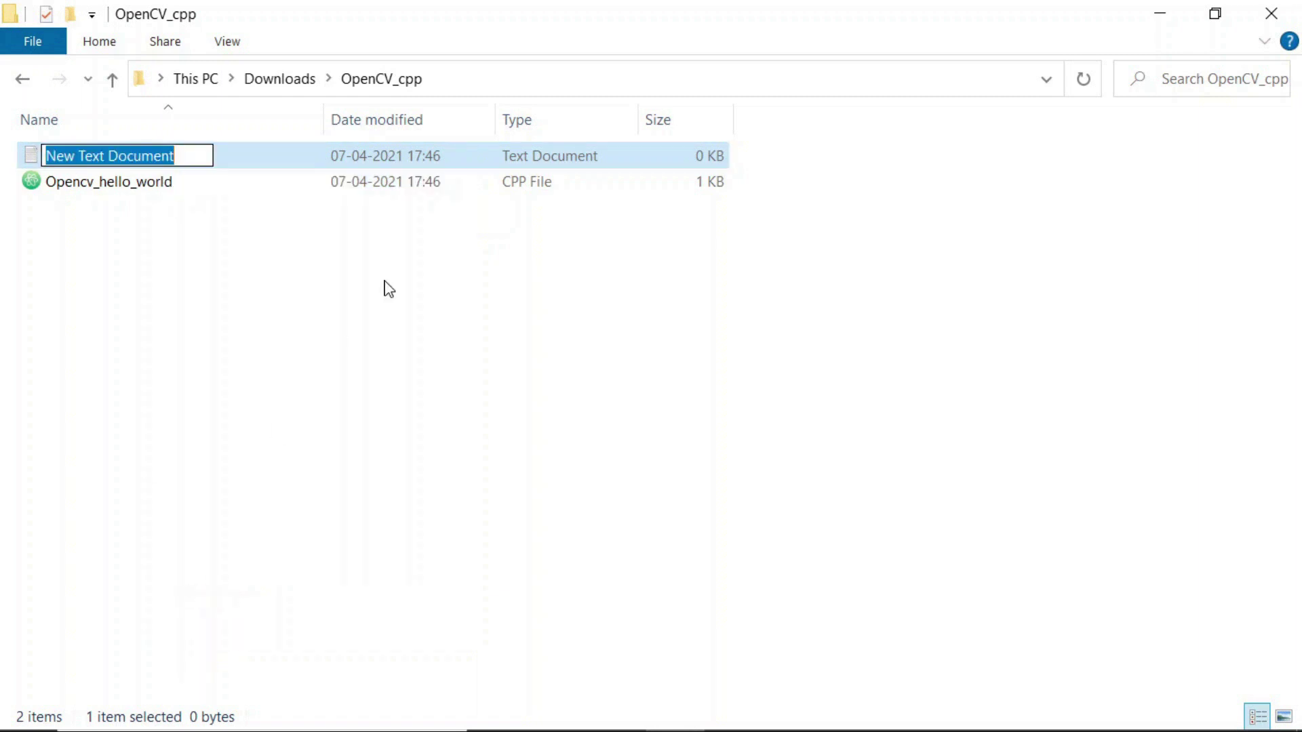
type("CMakeLists")
key("BackSpace")
key("BackSpace")
key("BackSpace")
key("BackSpace")
type("ists")
key("Return")
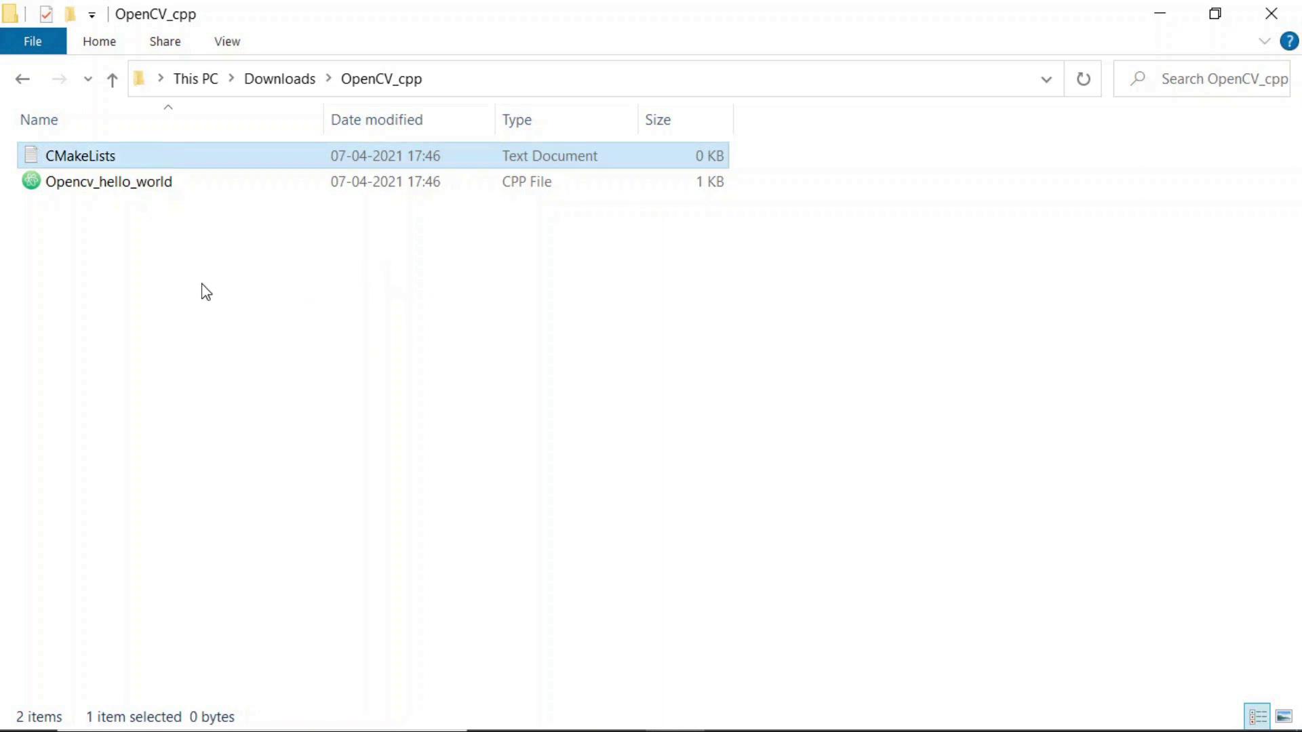
left_click(206, 292)
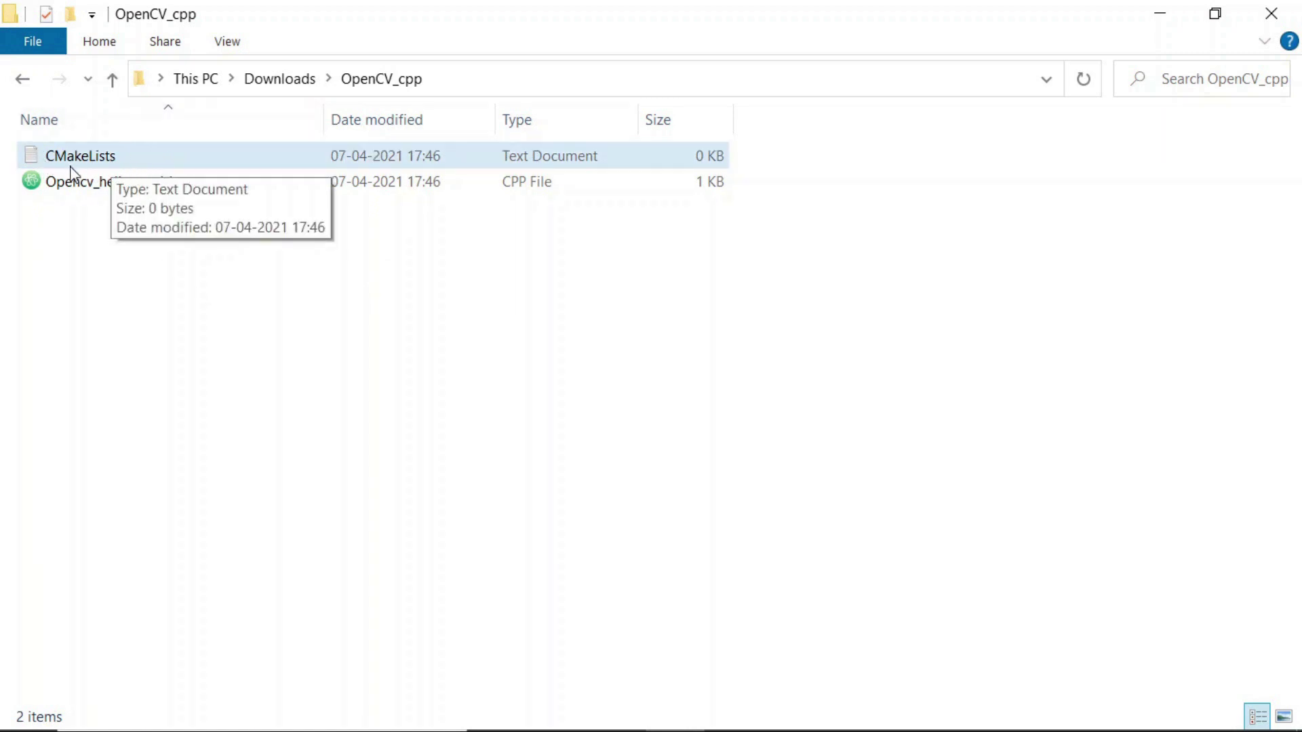
Step: Open the CMakeLists file and write cmake_minimum_required(VERSION 3.0) and project(OpenCV_cpp) on its first two lines
left_click(114, 164)
double_click(114, 164)
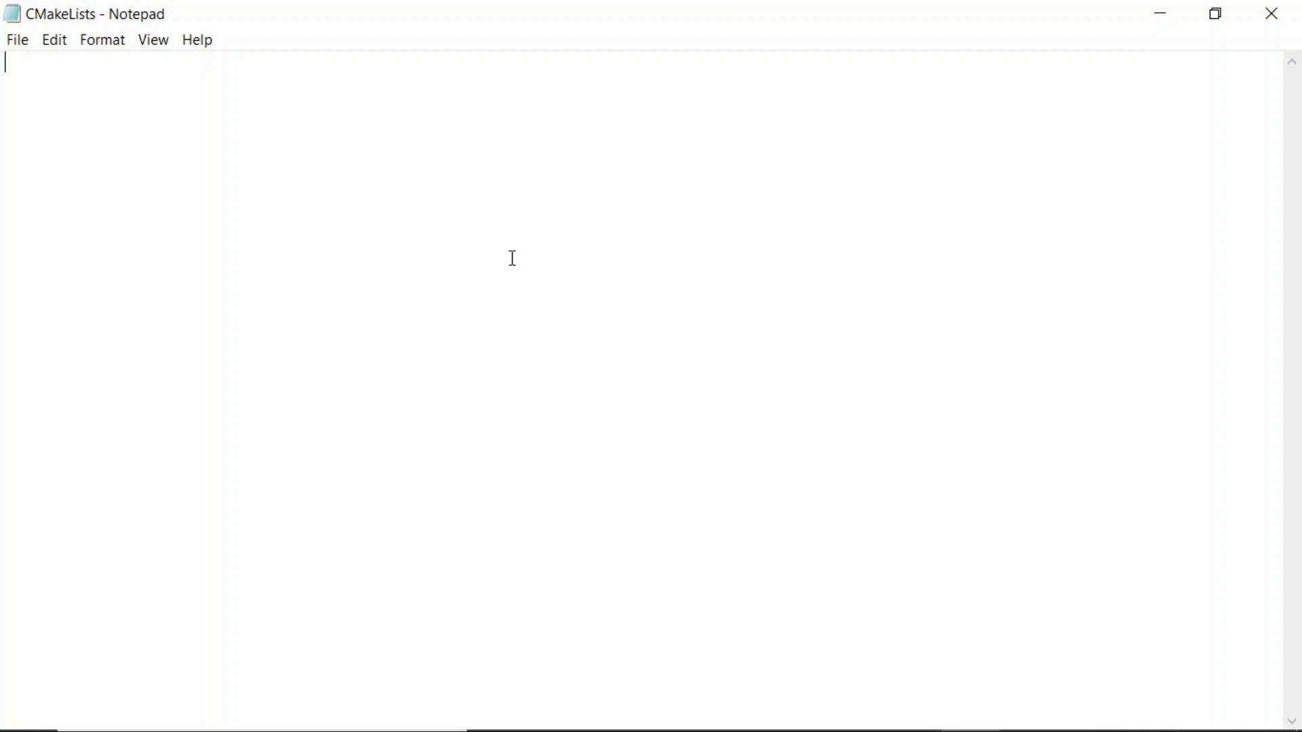
type("cm")
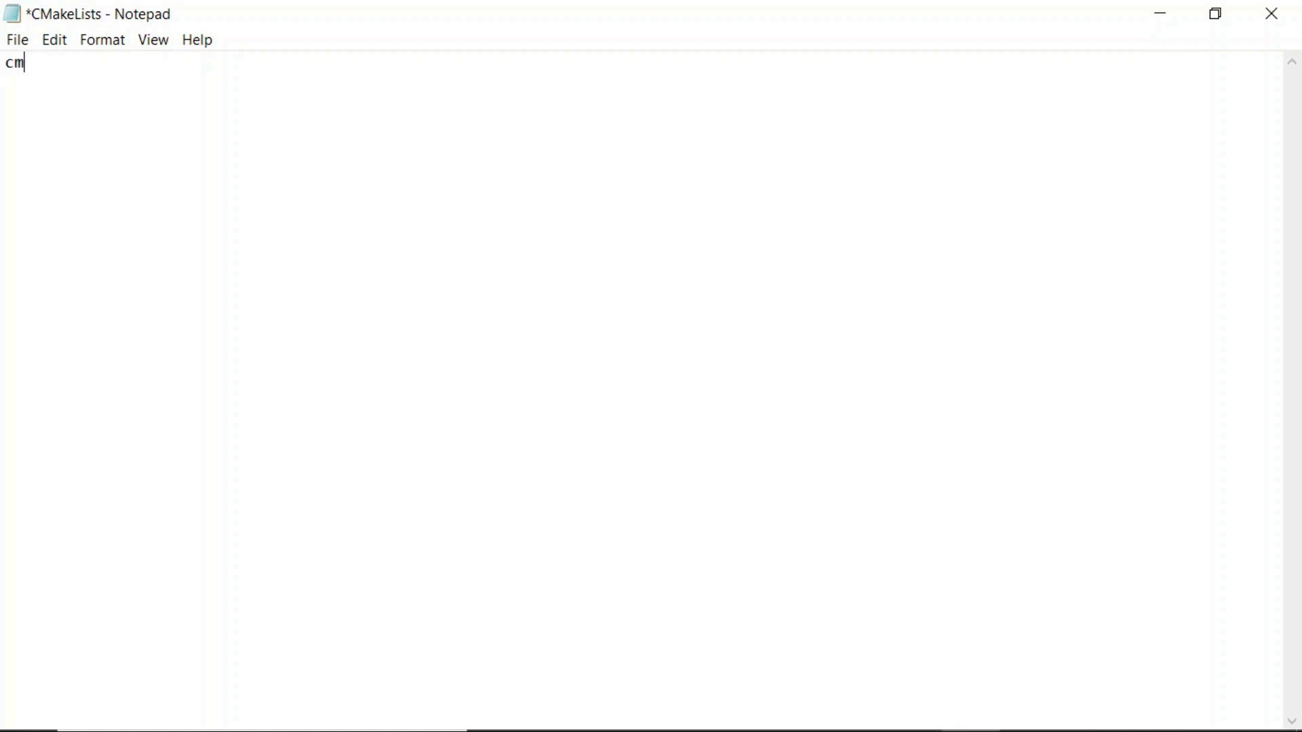
type("ake_minim")
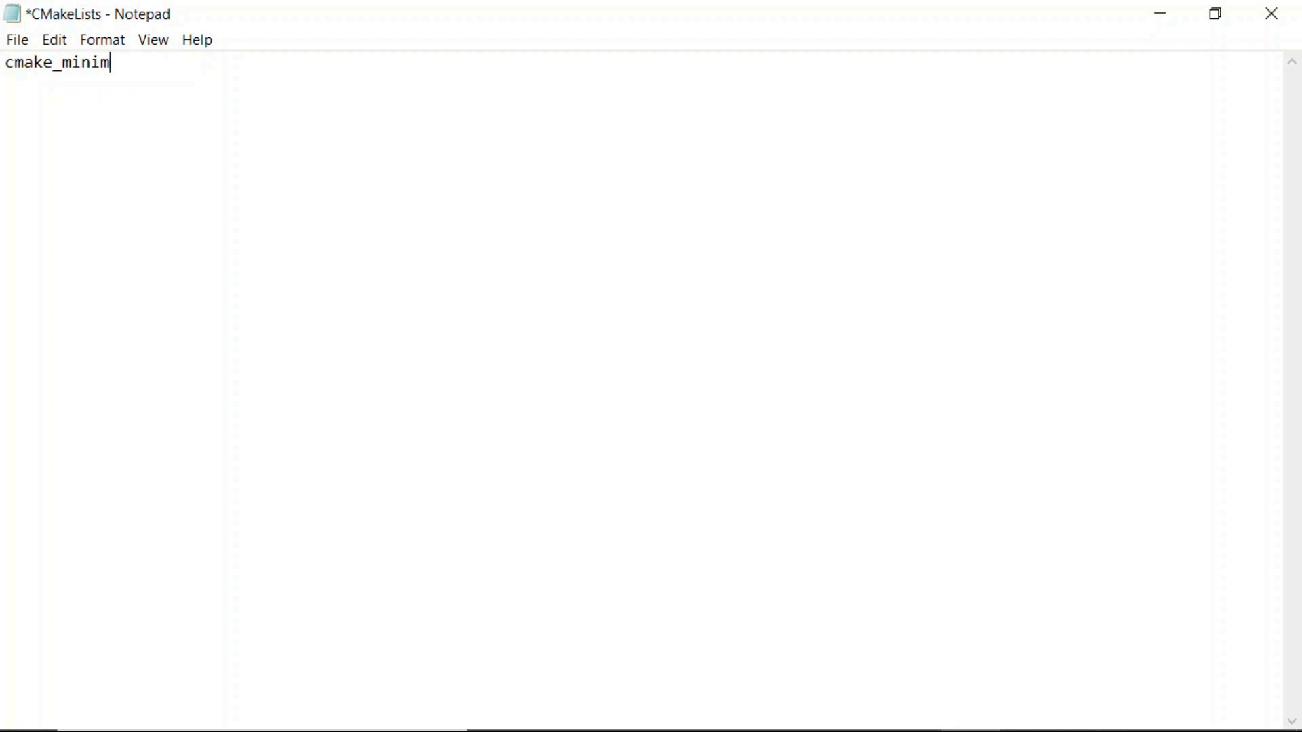
type("um_required(VERSION 3.0)")
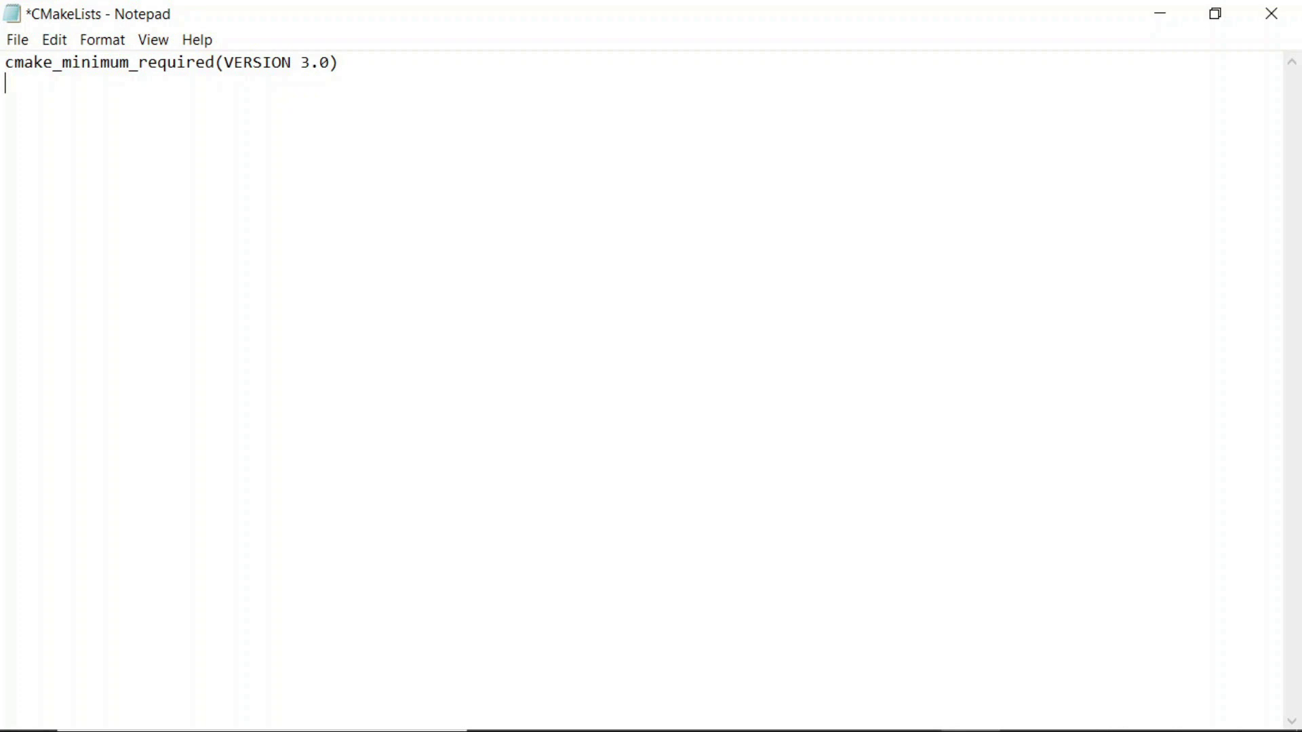
type("project(OpenCV_cpp)")
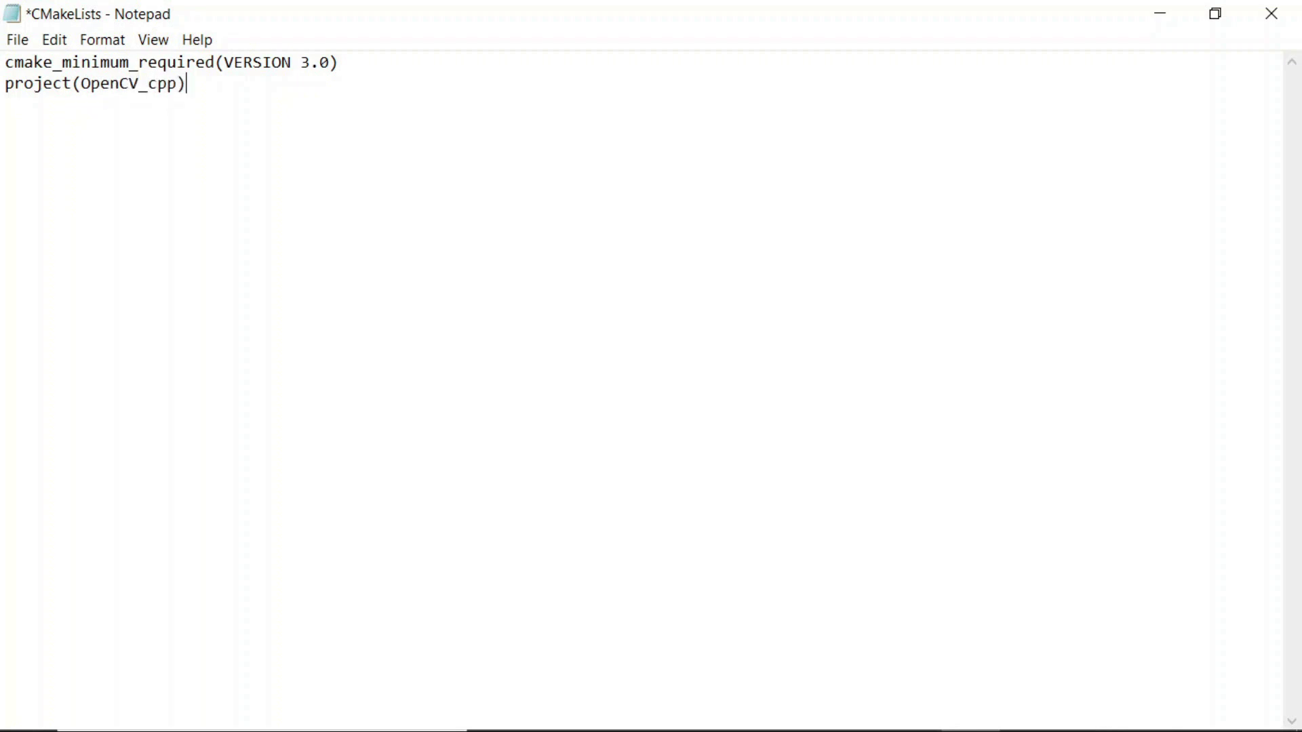
Step: Add find_package(OpenCV REQUIRED) below the project line, separated by a blank line
key("Return")
type("find_package(")
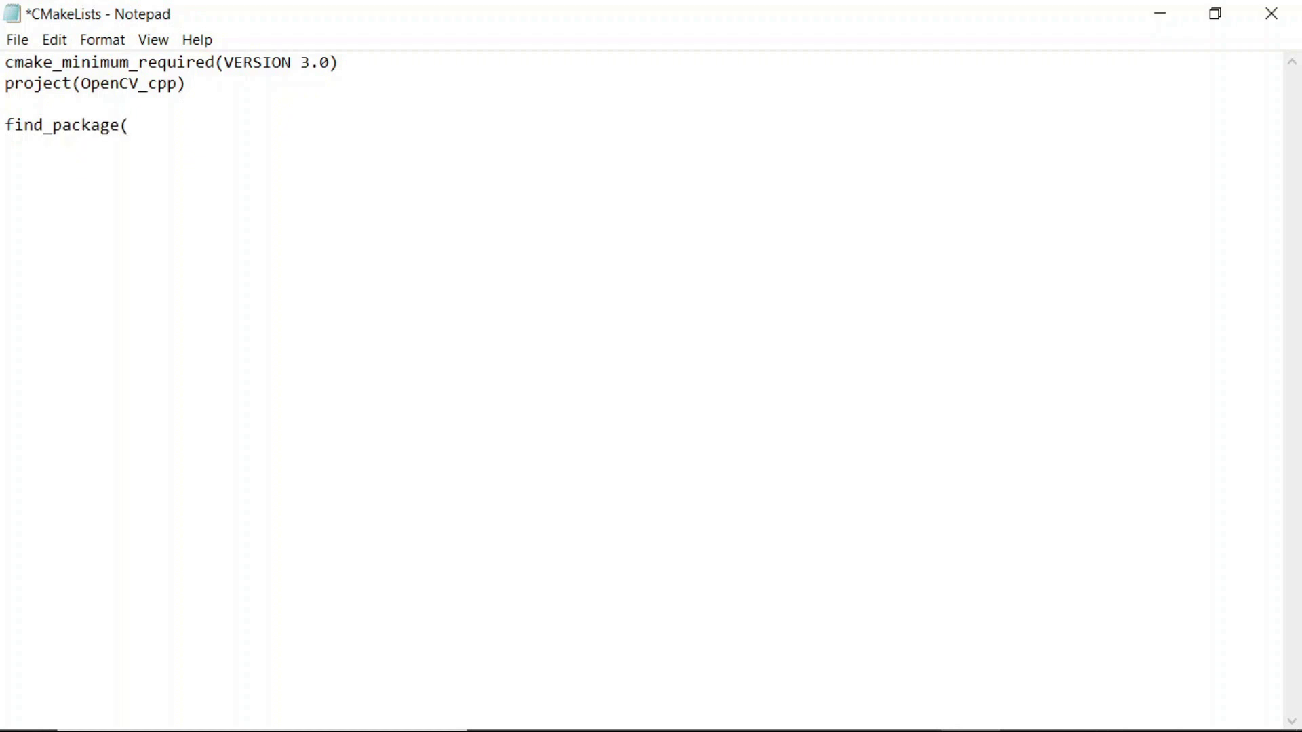
type("OpenCV Requ")
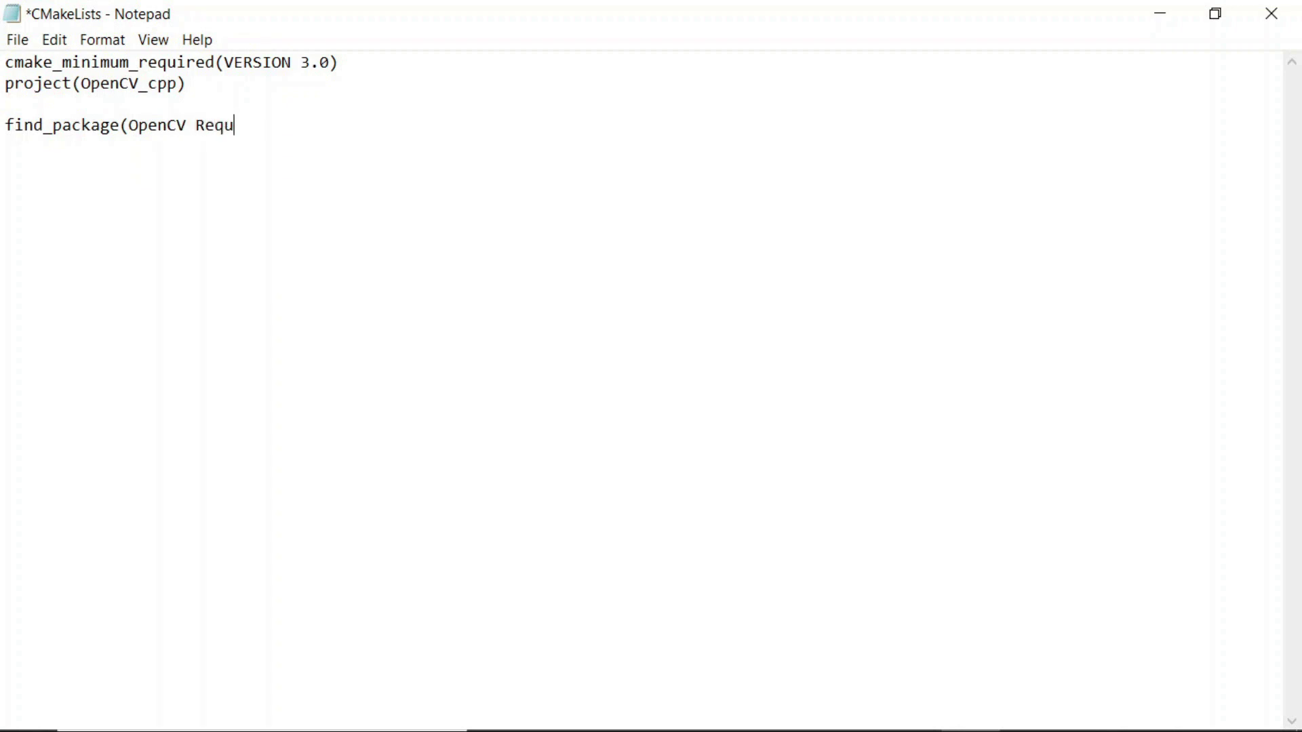
type("=")
key("BackSpace")
key("BackSpace")
key("BackSpace")
key("BackSpace")
type("EQUIRED")
key("BackSpace")
type("S")
key("BackSpace")
type("D)")
type("INCLUDE")
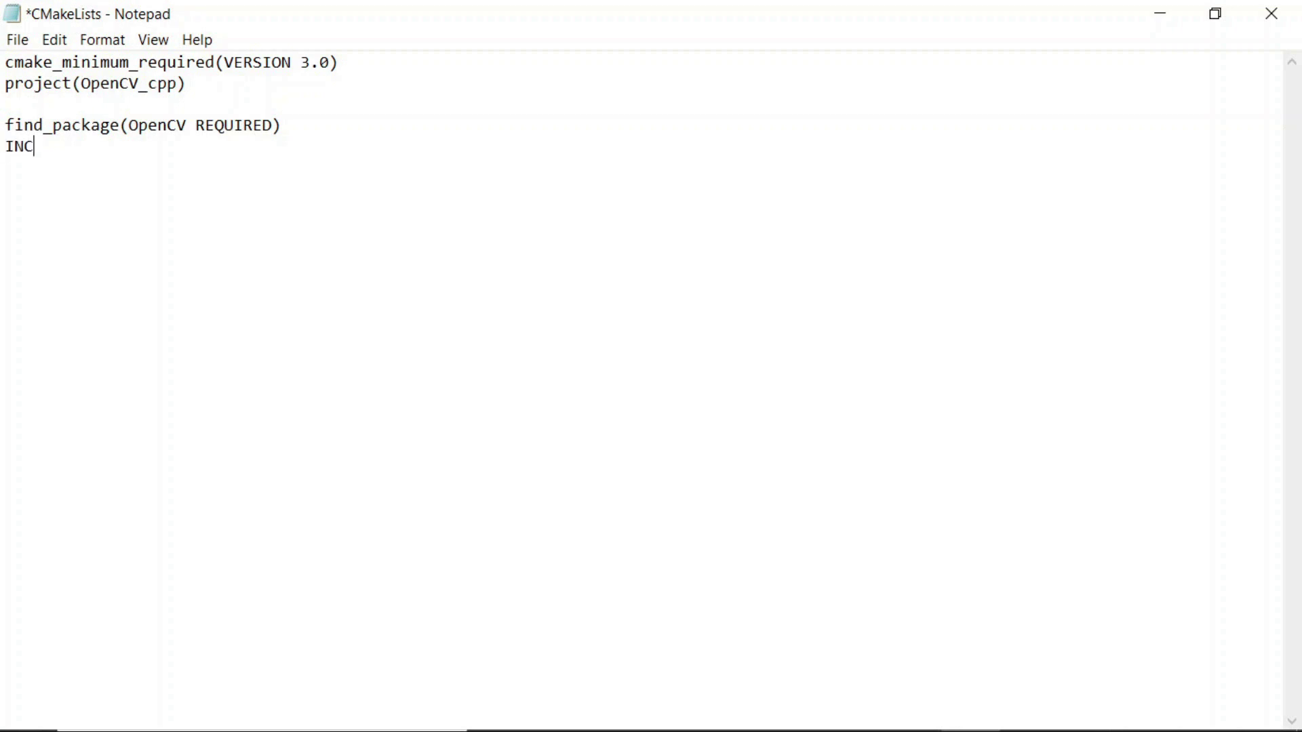
key("BackSpace")
key("BackSpace")
key("BackSpace")
key("BackSpace")
key("BackSpace")
key("BackSpace")
key("BackSpace")
Step: Add the line include_directories(${OpenCV_INCLUDE-DIRECTORIES}) under find_package
type("include_directorie")
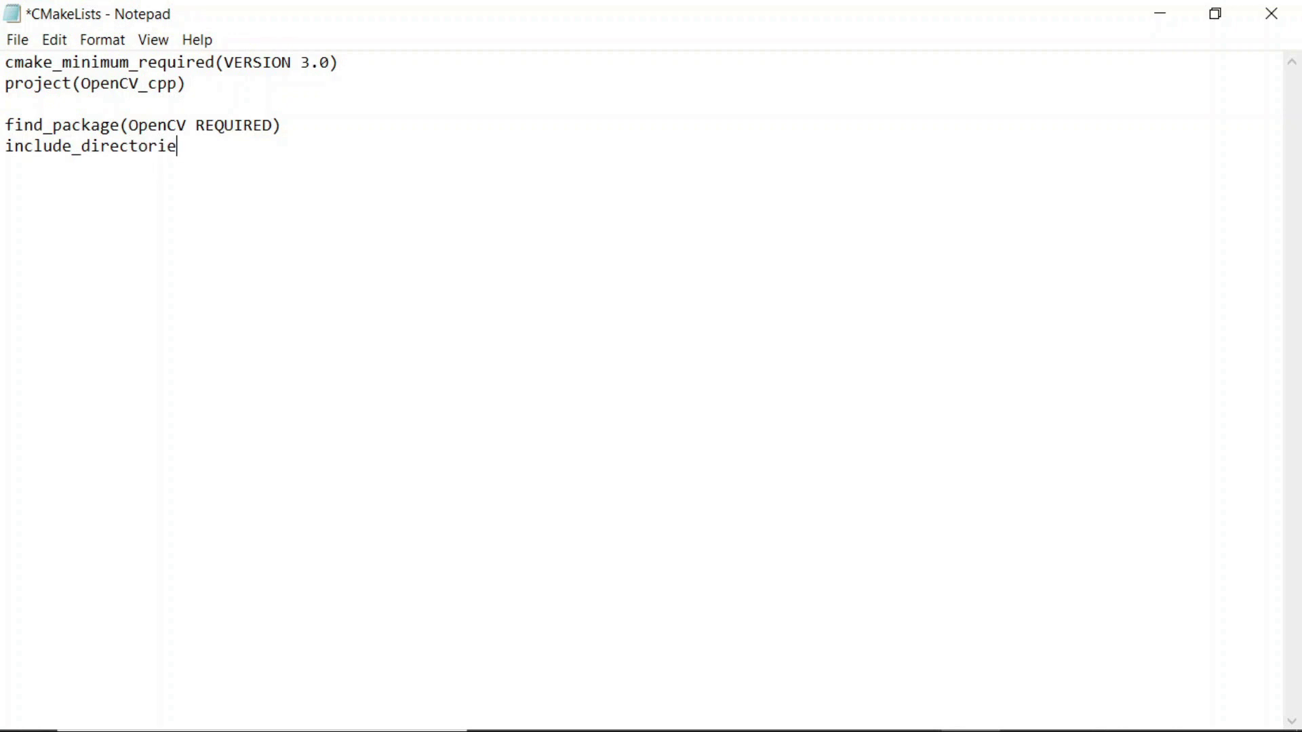
type("s(${OpenC")
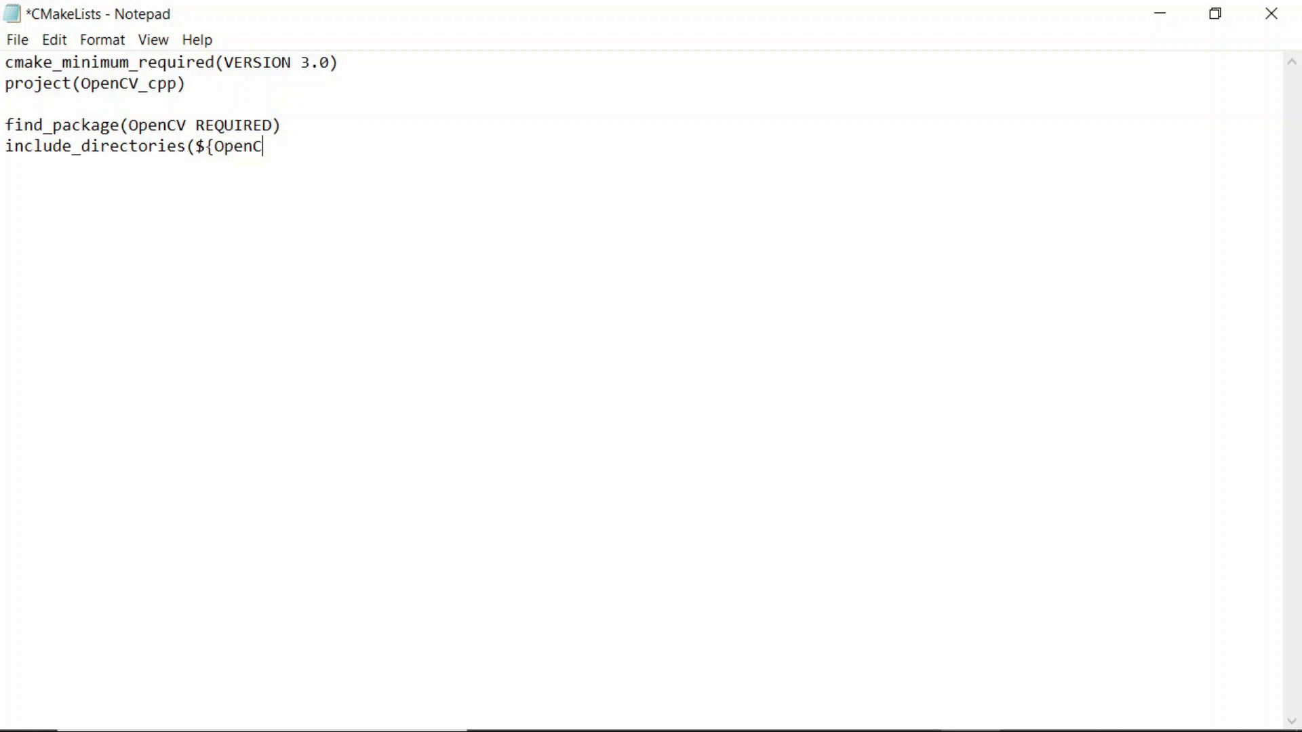
type("V_INCL")
type("UDE-DI")
type("RECTORIE")
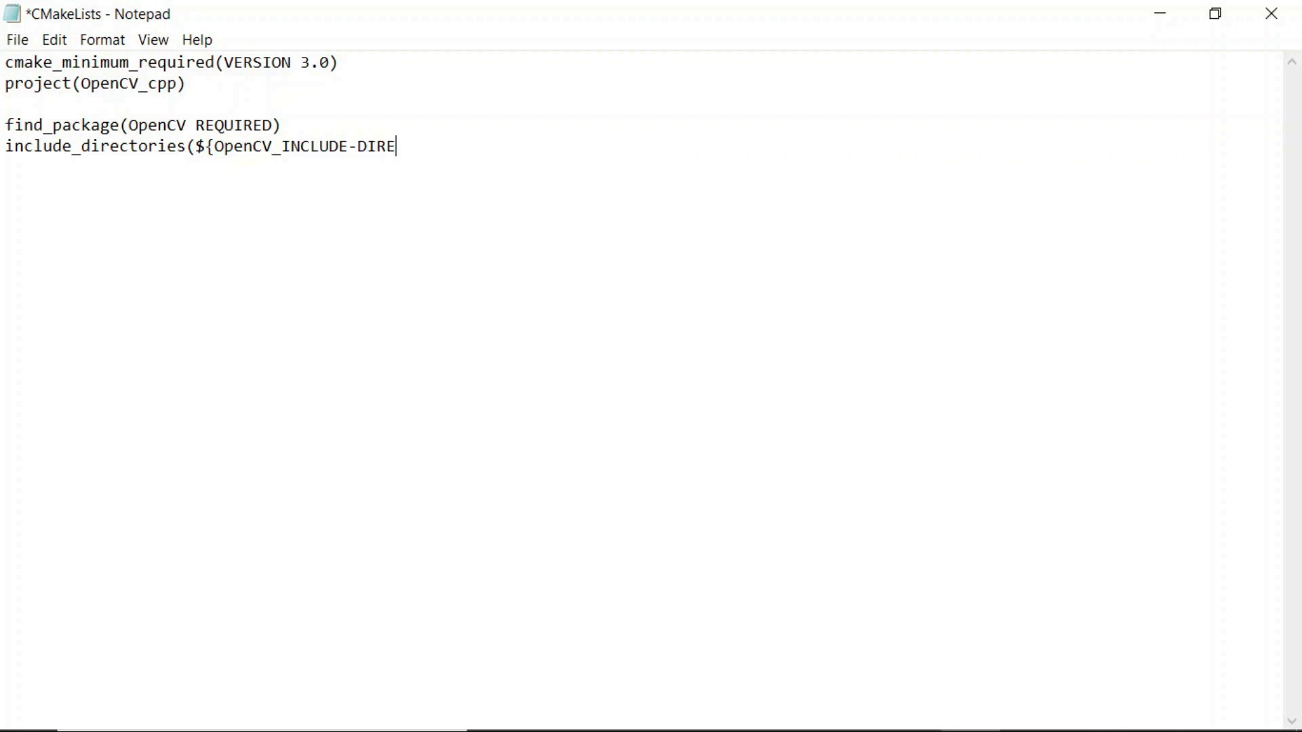
type("S})")
Step: Add the line add_executable(display_image Opencv_hello_world.cpp) under include_directories
type("a")
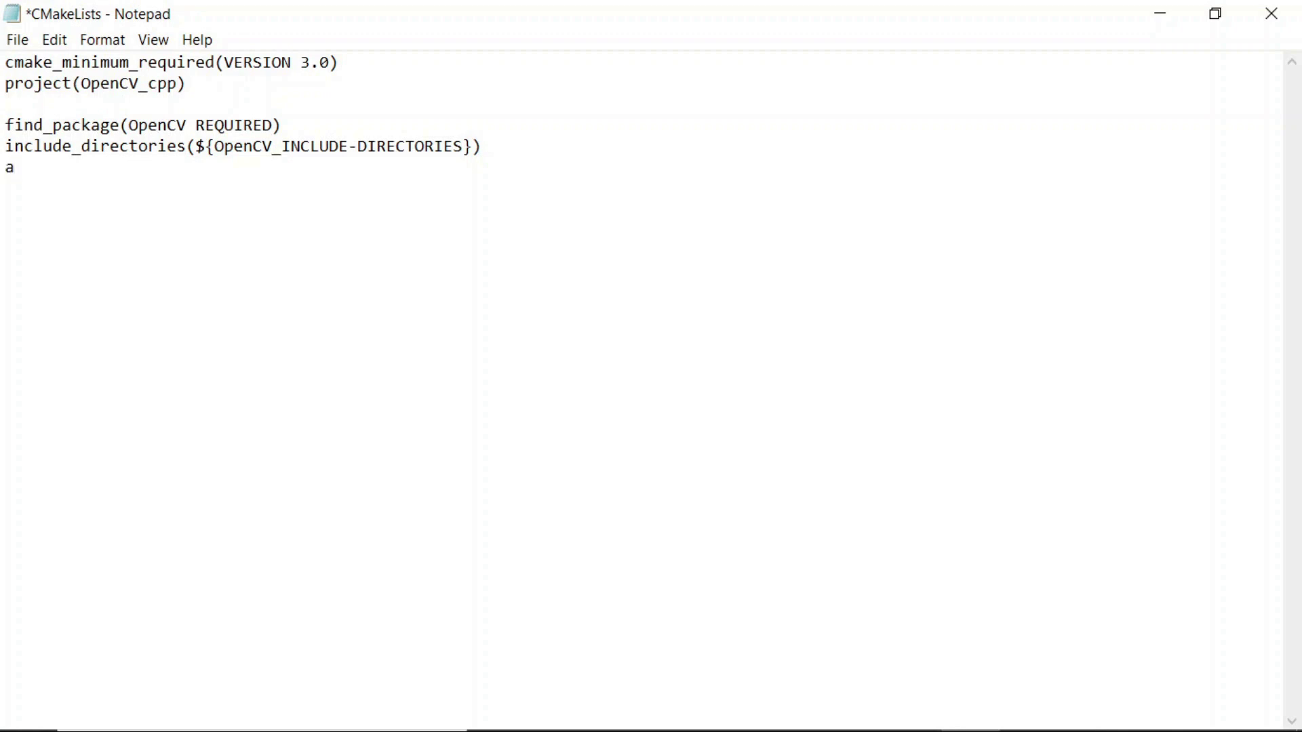
type("dd_executable(")
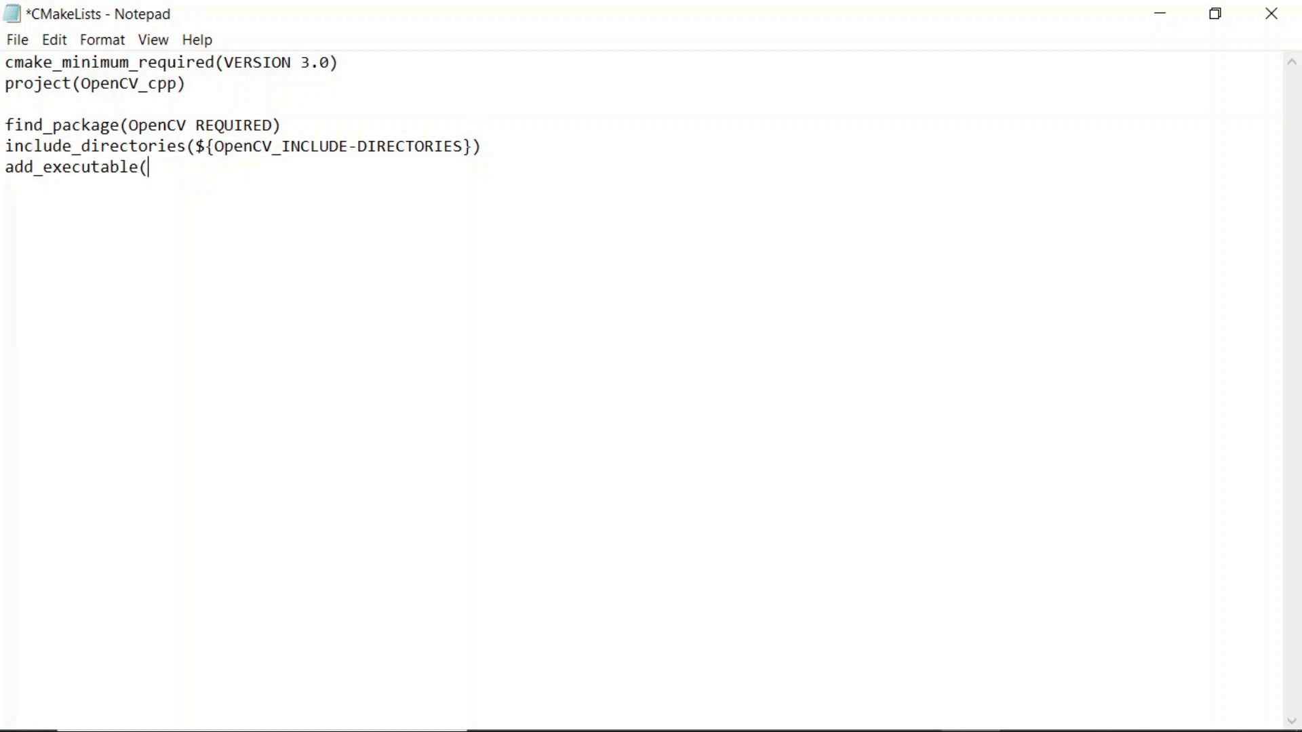
type("sply")
key("BackSpace")
type("ay_image")
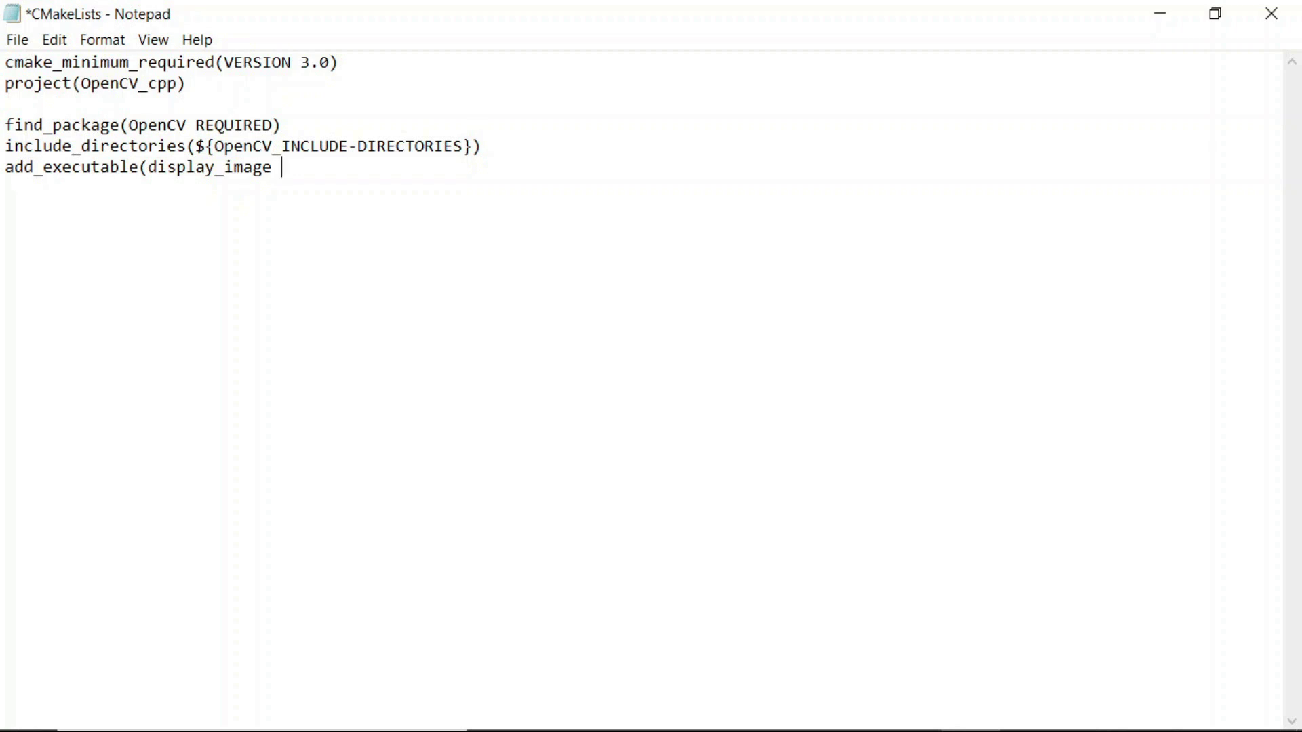
type("Opencv_hello_wo")
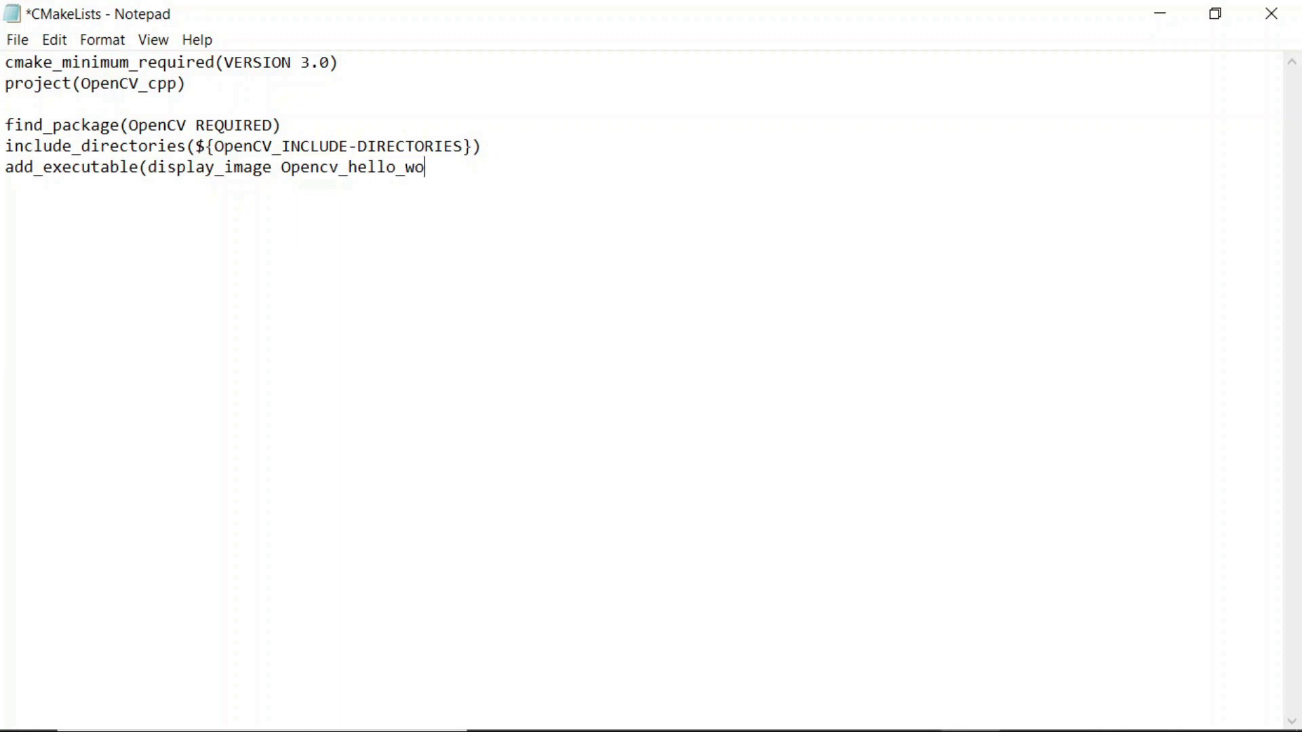
type("rld.cpp")
type(")")
Step: Add target_link_libraries(display_image ${OpenCV_LIBS}) after a blank line and save CMakeLists
type("target")
type("_")
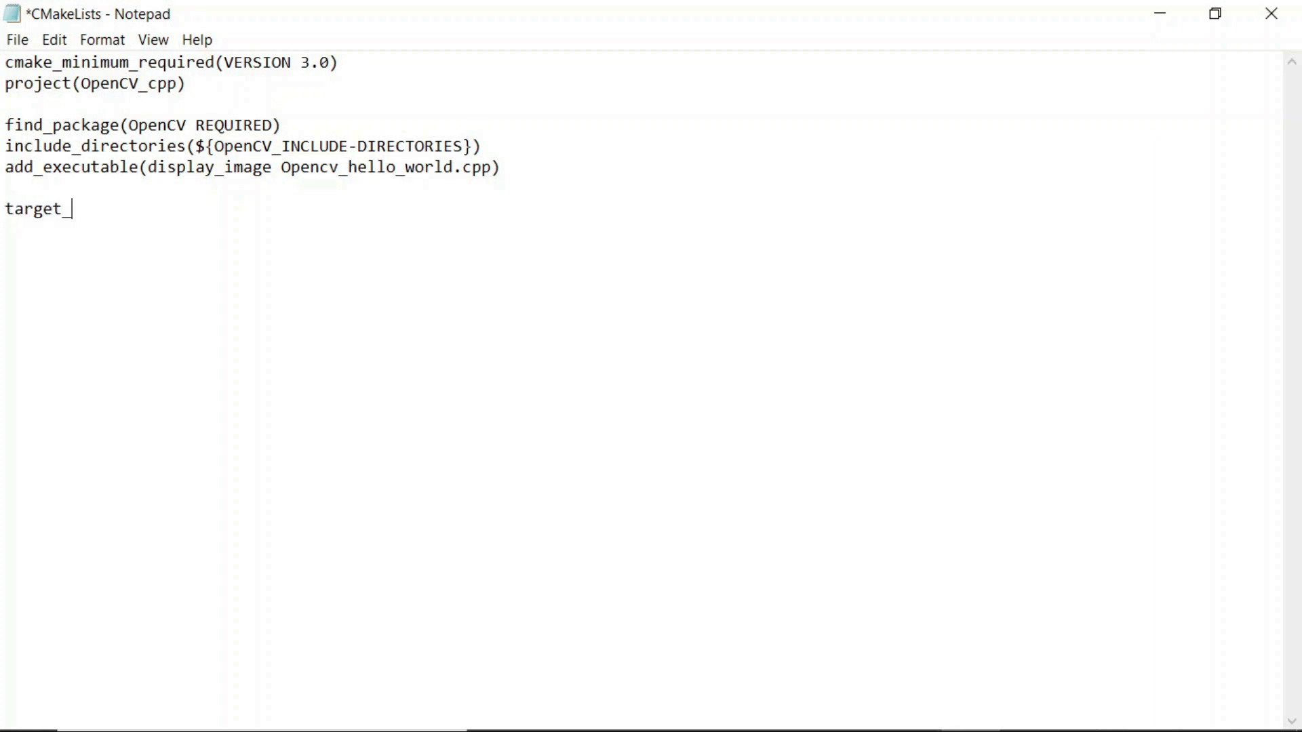
type("link_libraries(")
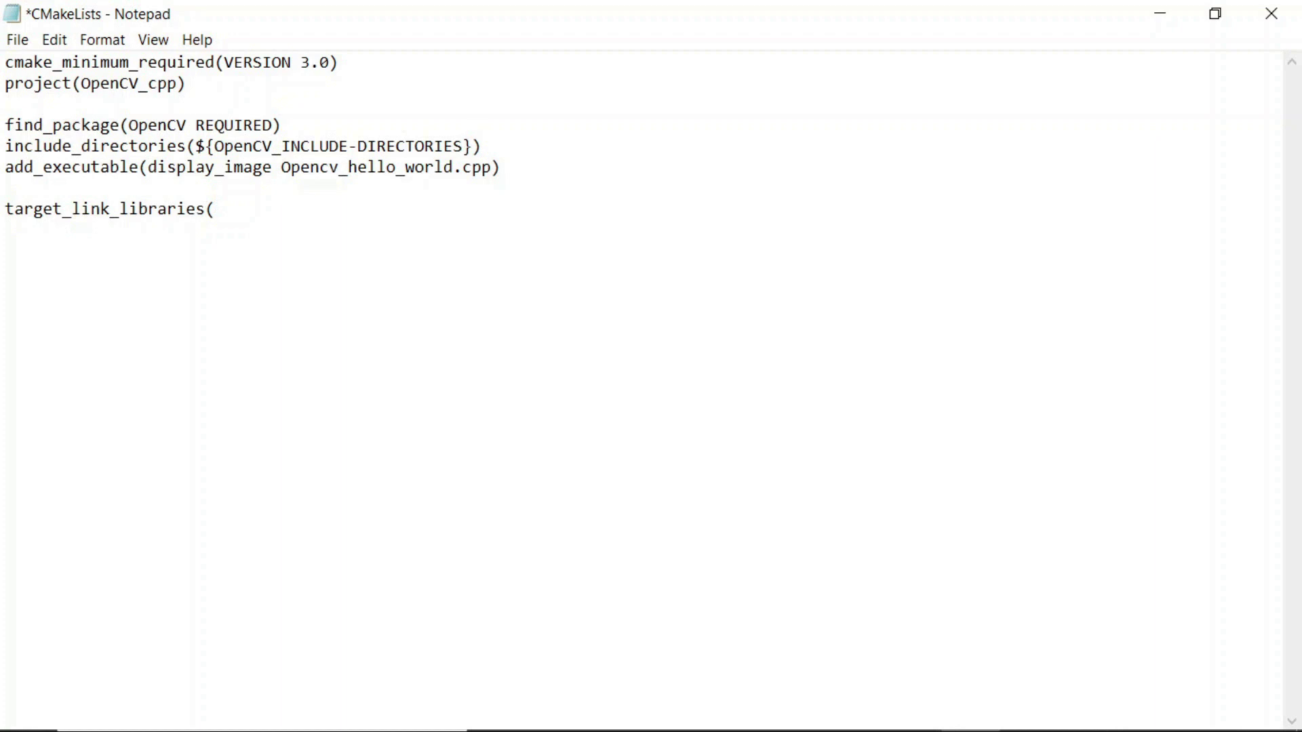
type("display_image ${OpenCV")
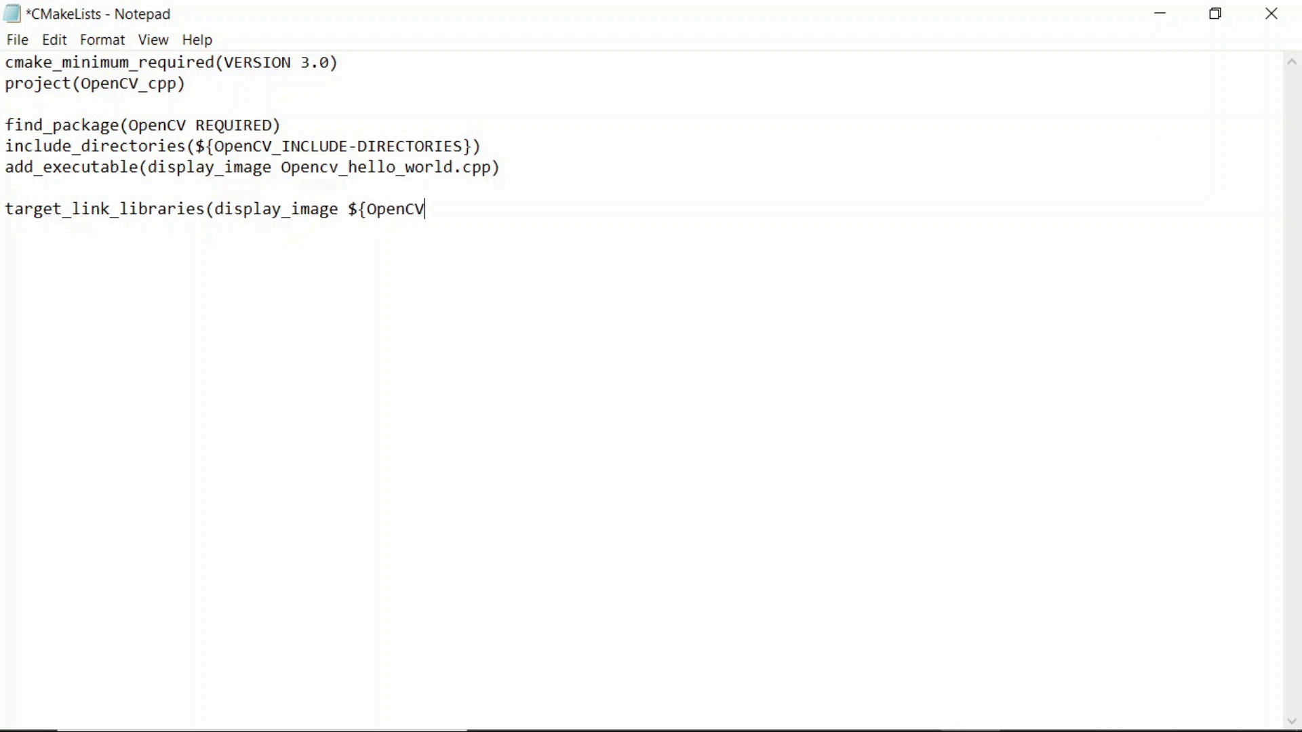
type("_LIBS})")
left_click(30, 45)
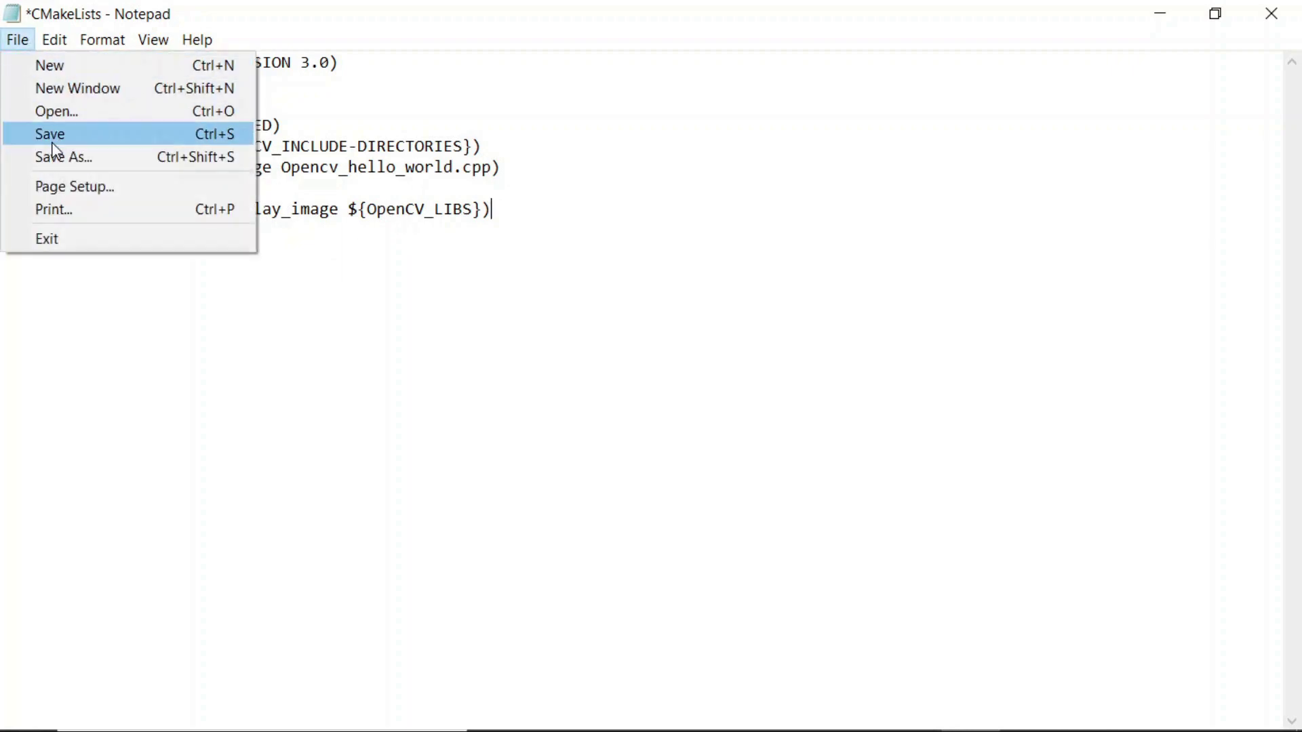
left_click(53, 141)
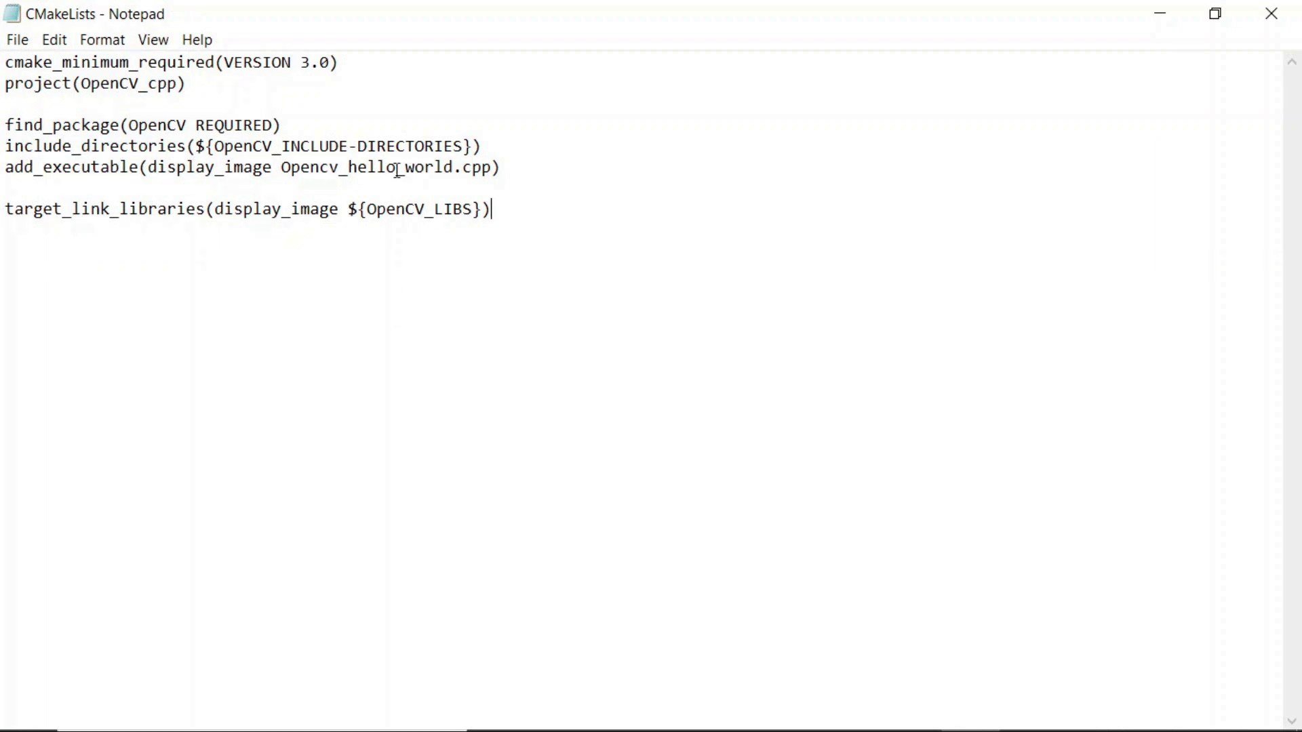
Step: Minimize the text editor and open a Command Prompt in the OpenCV_cpp folder
left_click(1160, 13)
left_click(459, 78)
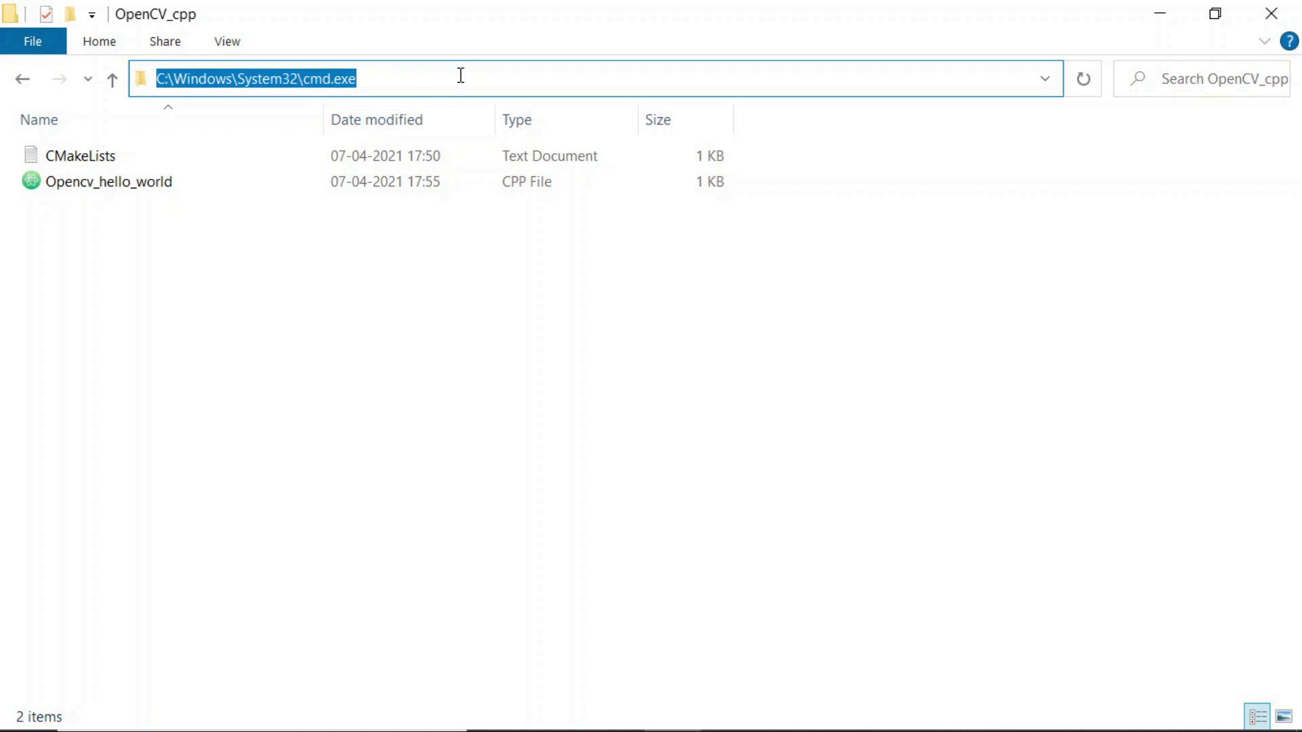
type("cmd")
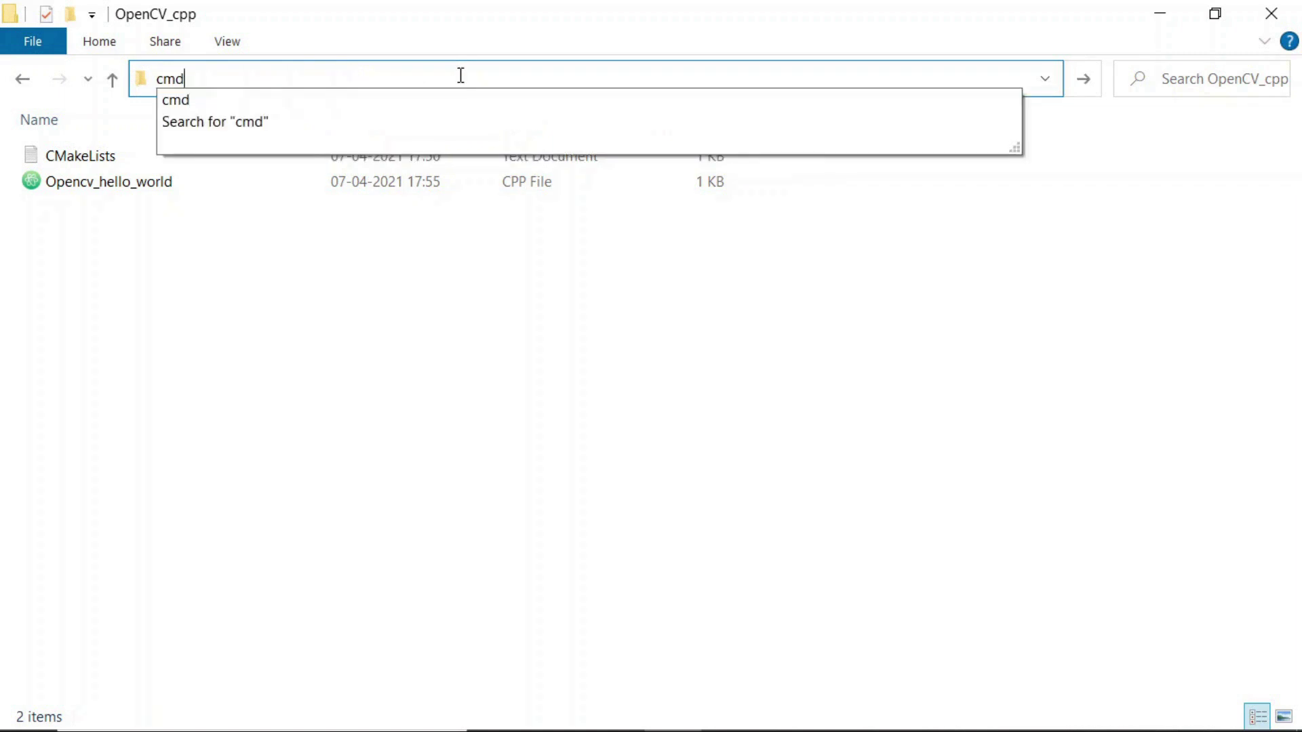
key("Return")
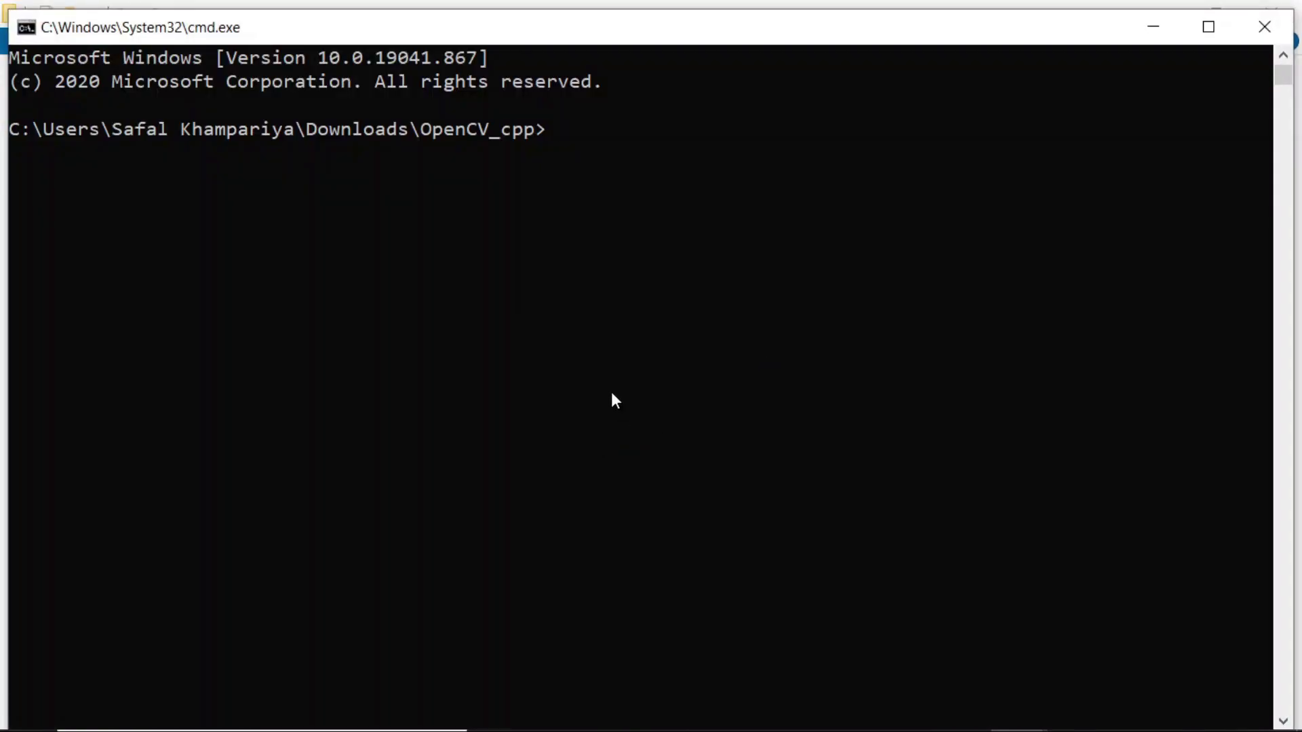
Step: Maximize the Command Prompt and generate the project's build files with cmake . -G "MinGW Makefiles"
type("cmake . -G \"Mi")
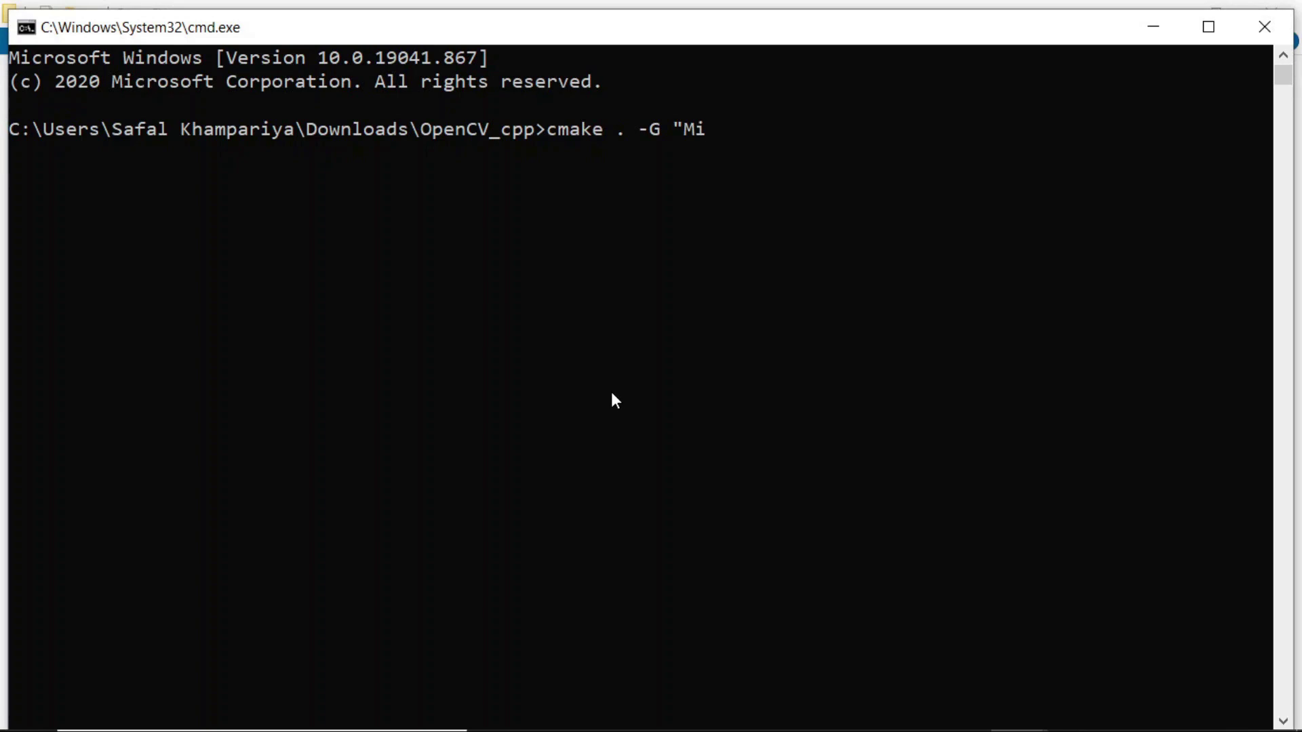
type("nGW Makefiles\"")
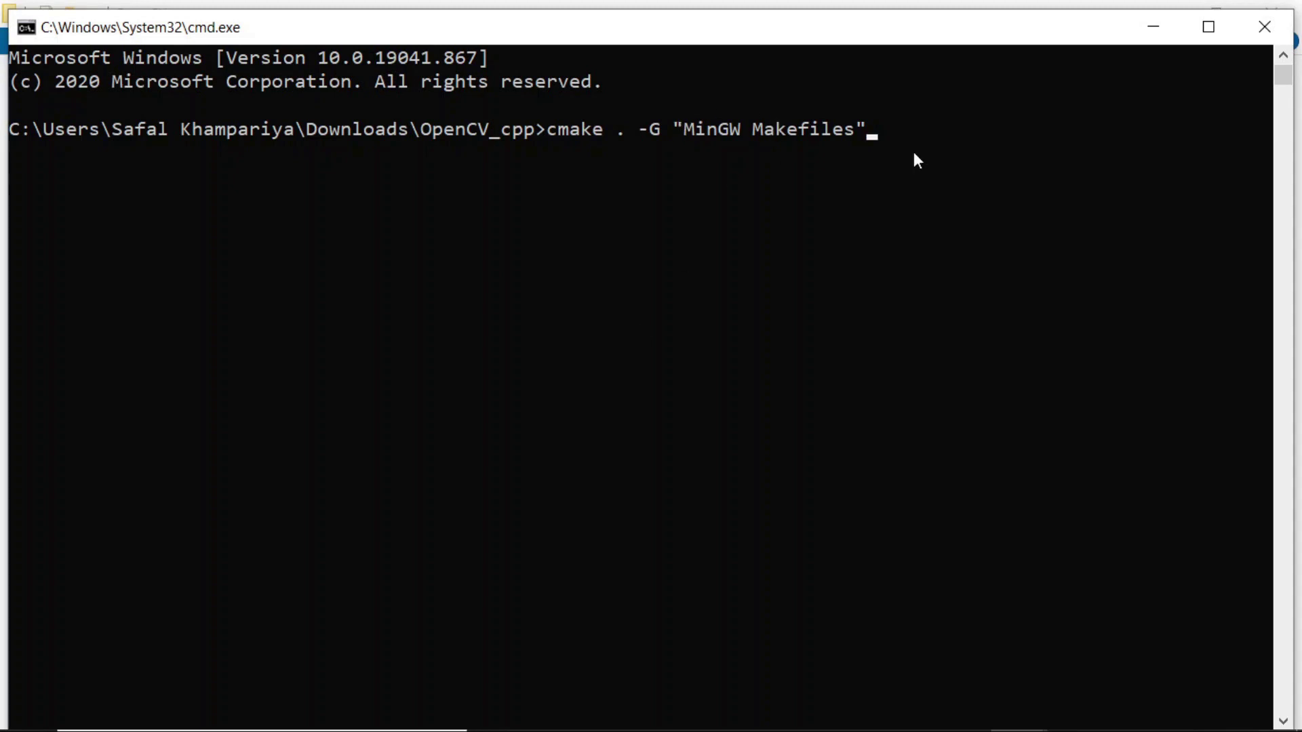
left_click(1206, 28)
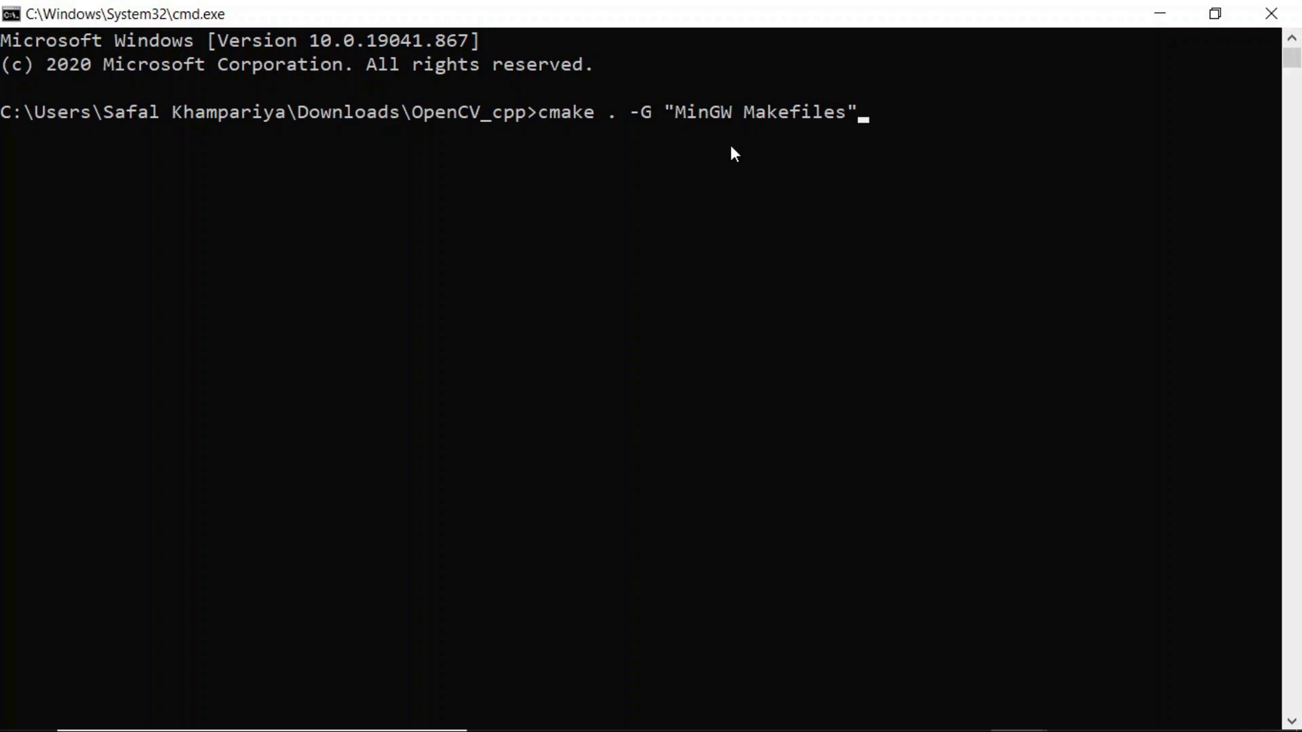
key("Return")
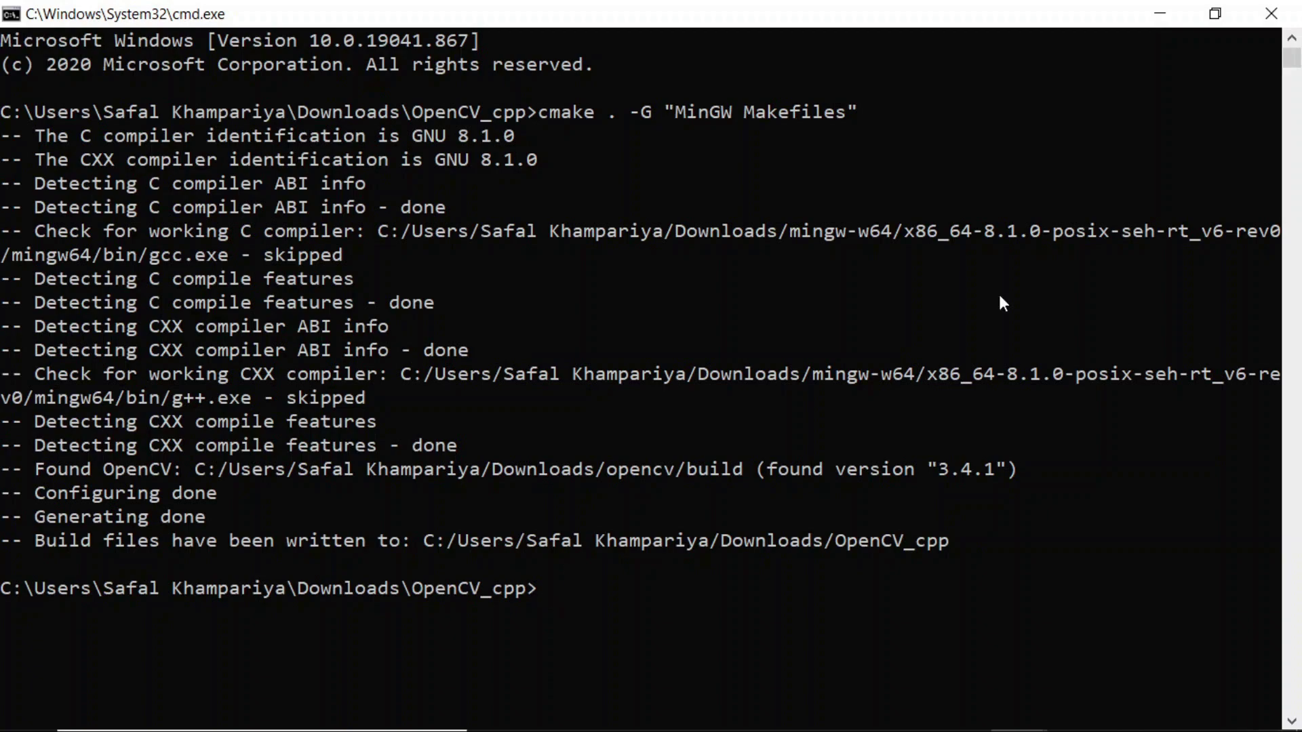
Step: Minimize the Command Prompt and look for the generated Makefile in the OpenCV_cpp folder
left_click(1170, 8)
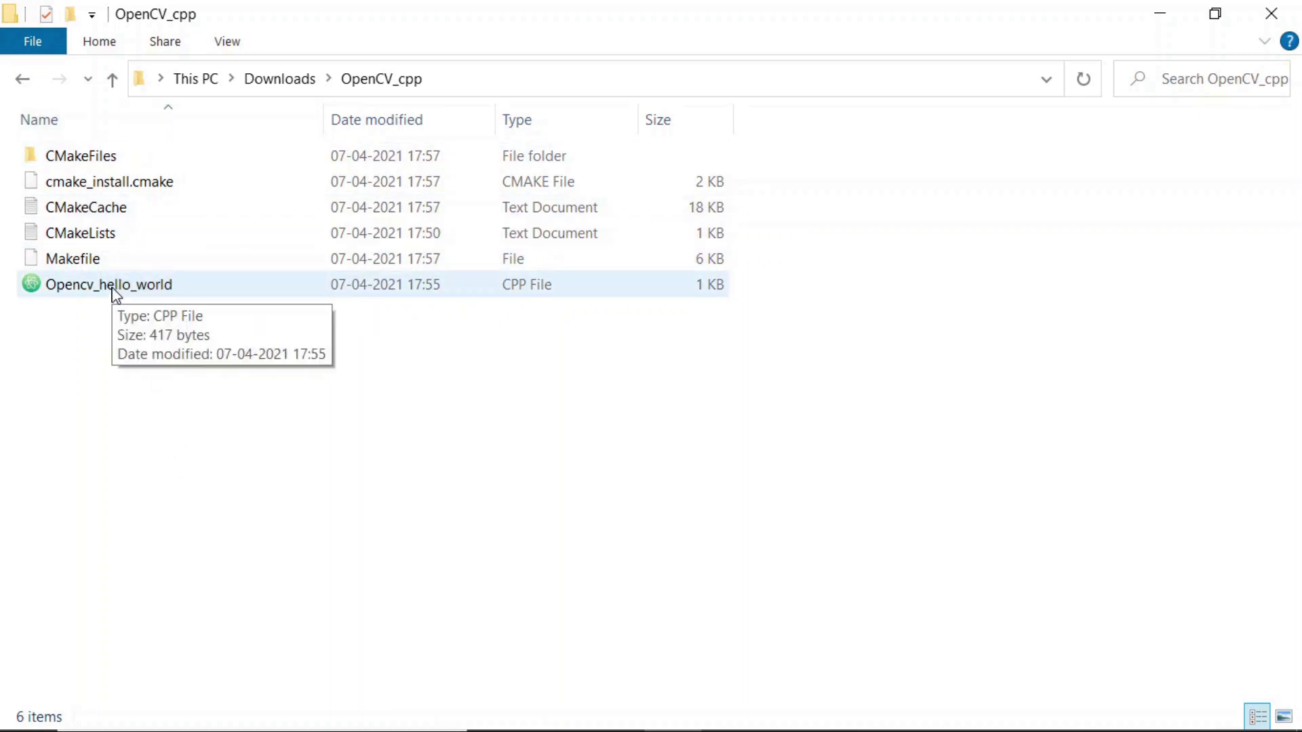
left_click(93, 257)
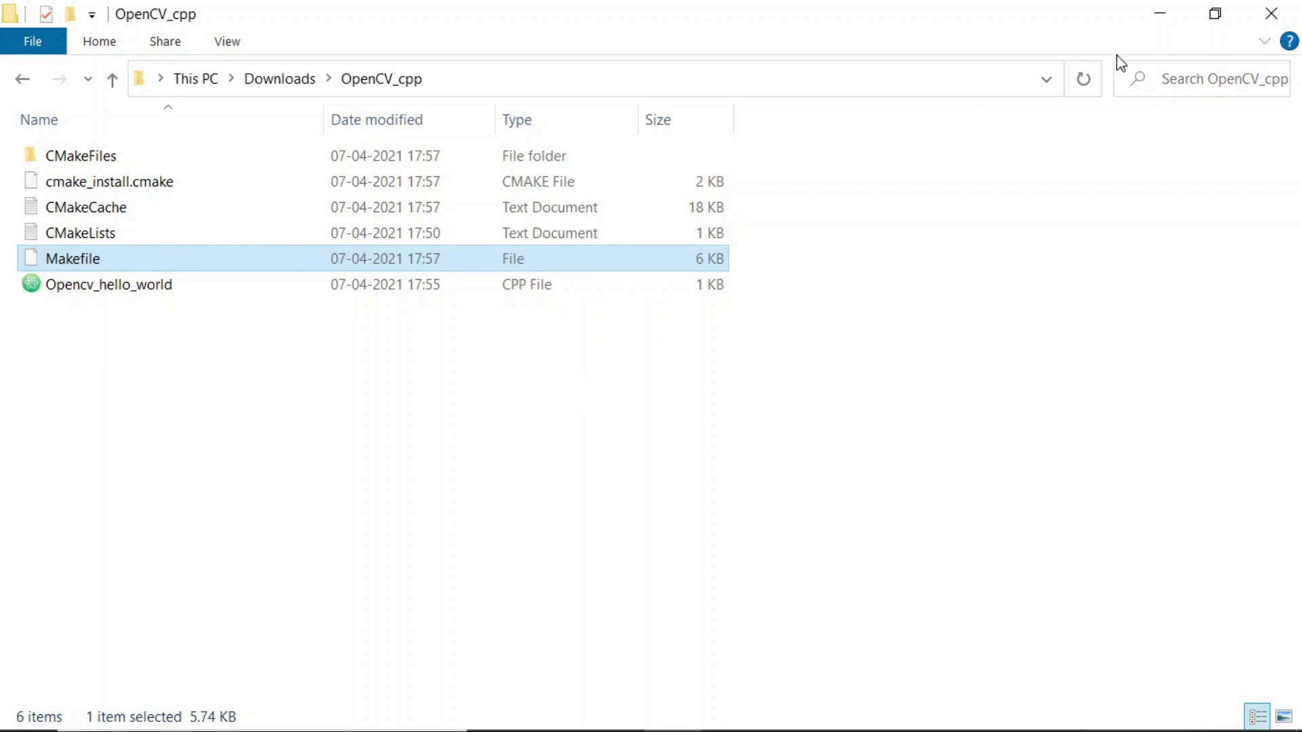
left_click(1165, 12)
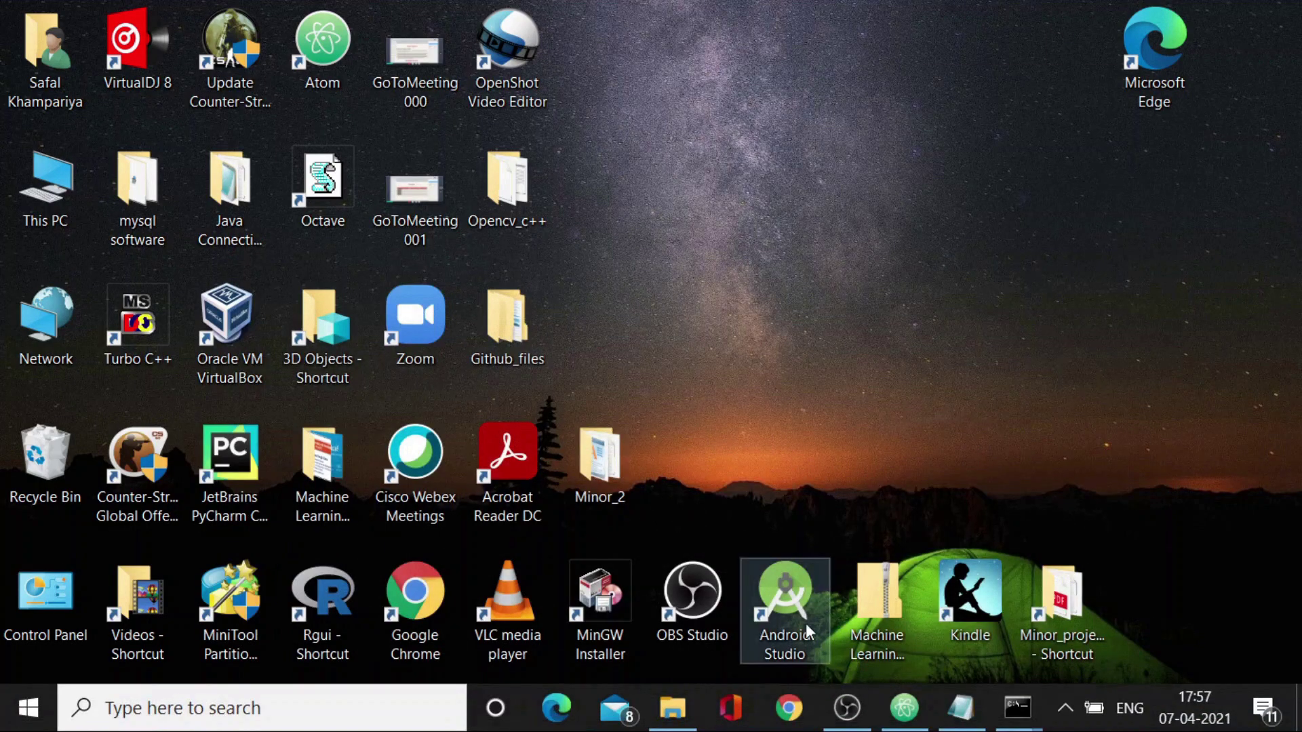
Step: Switch back to the Command Prompt for the OpenCV_cpp folder and build the project with mingw32-make.exe
mouse_move(1010, 705)
mouse_move(1003, 625)
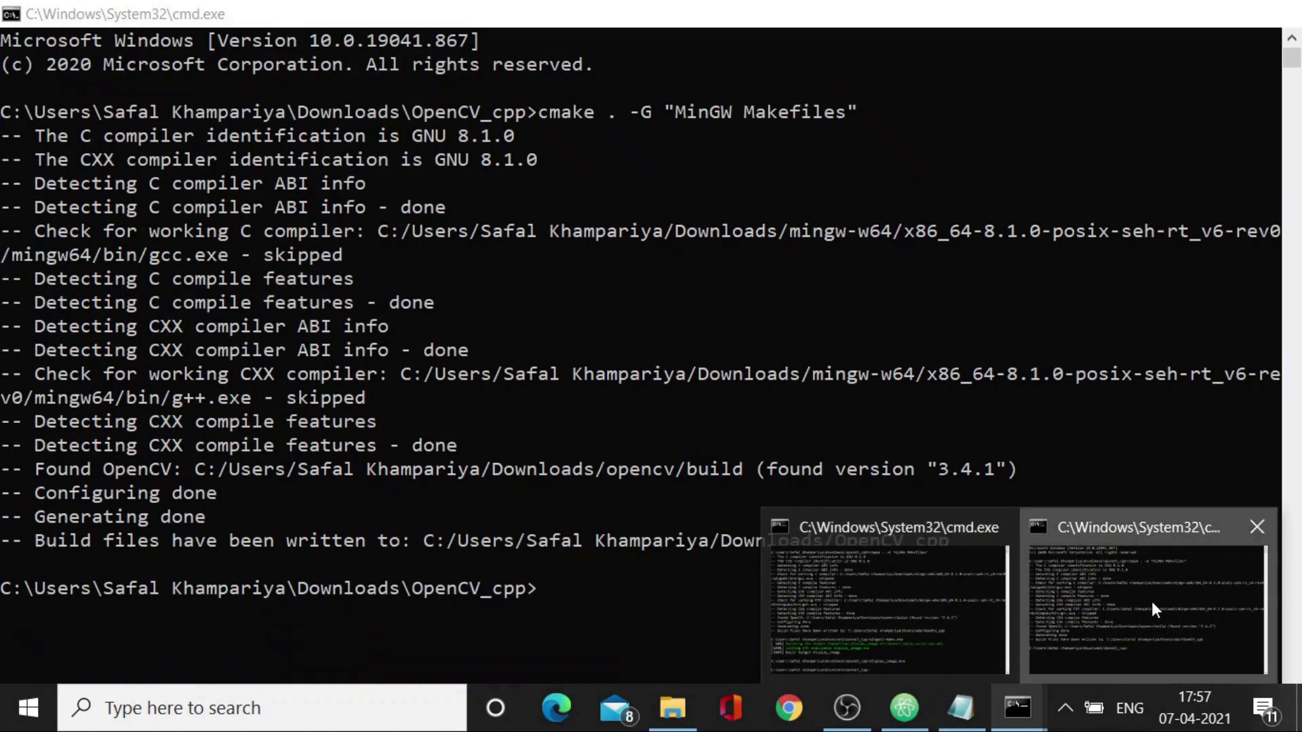
left_click(1151, 601)
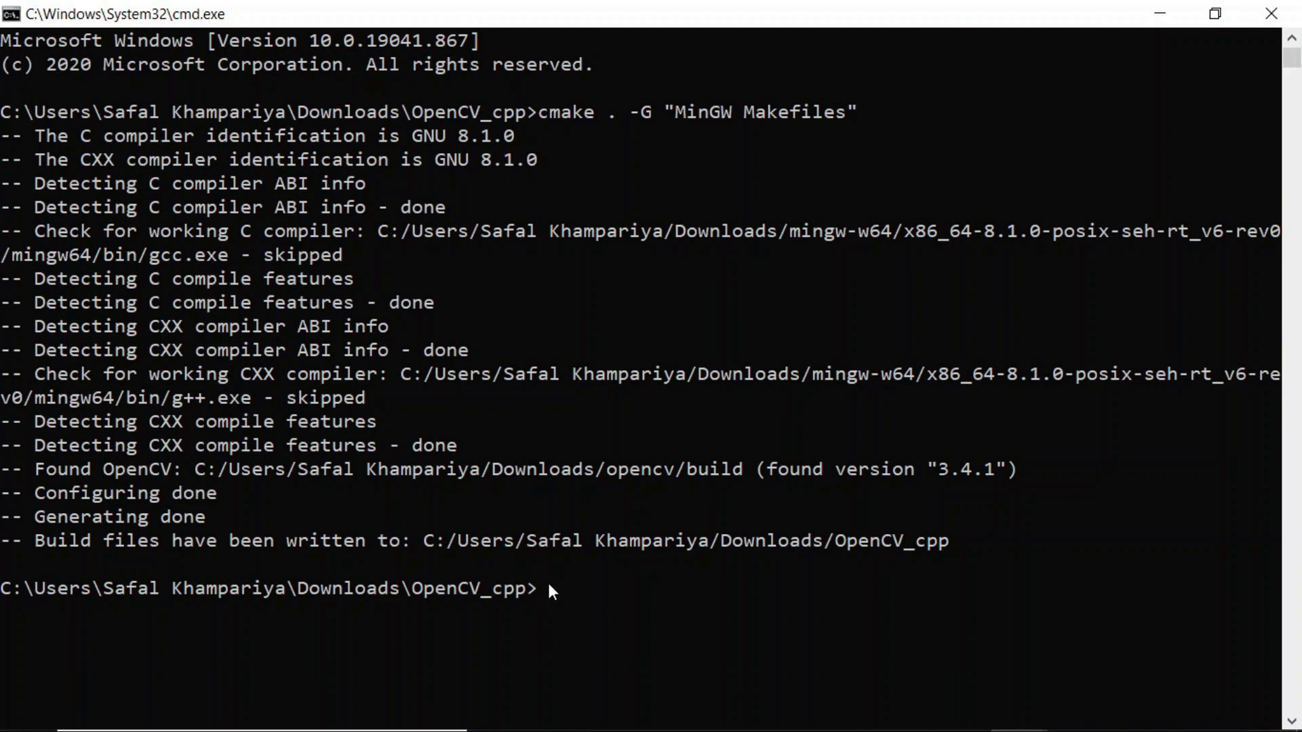
type("mingw32-make.exe")
key("Return")
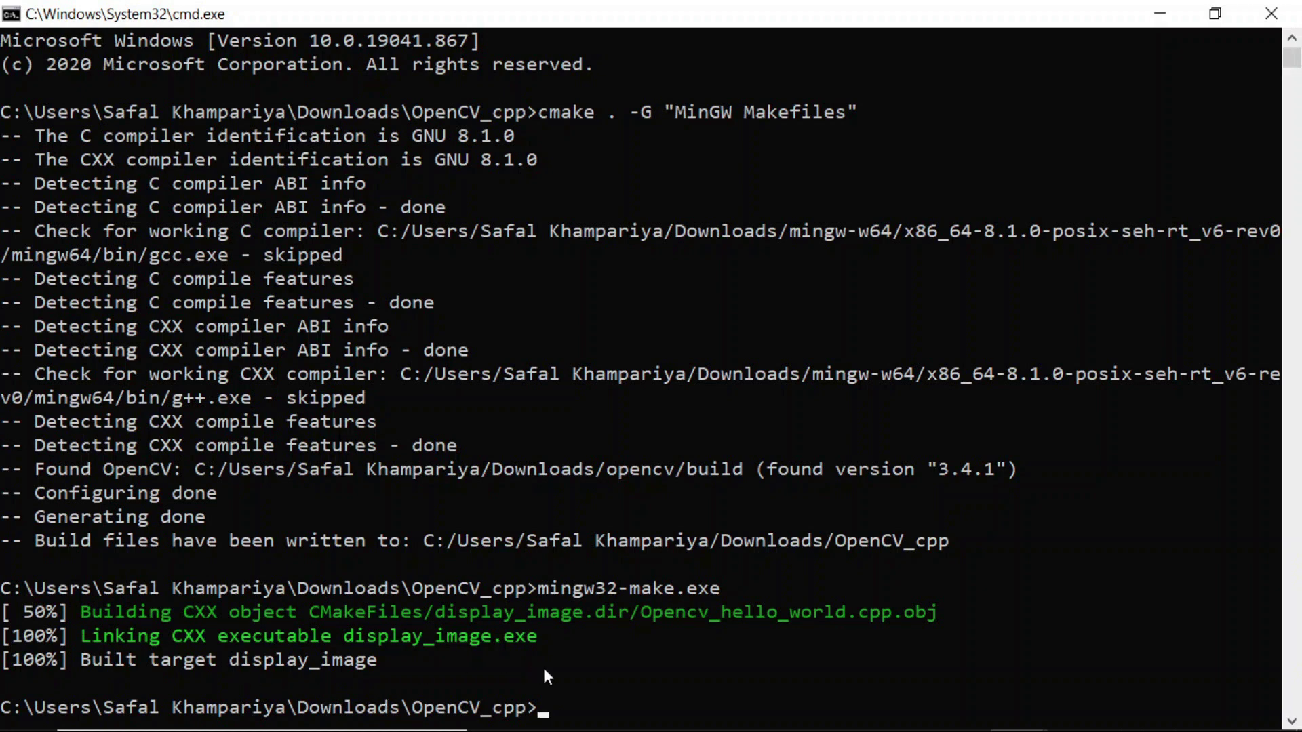
Step: Run display_image.exe to show the tiger picture, and minimize its image window after viewing it
type("dis")
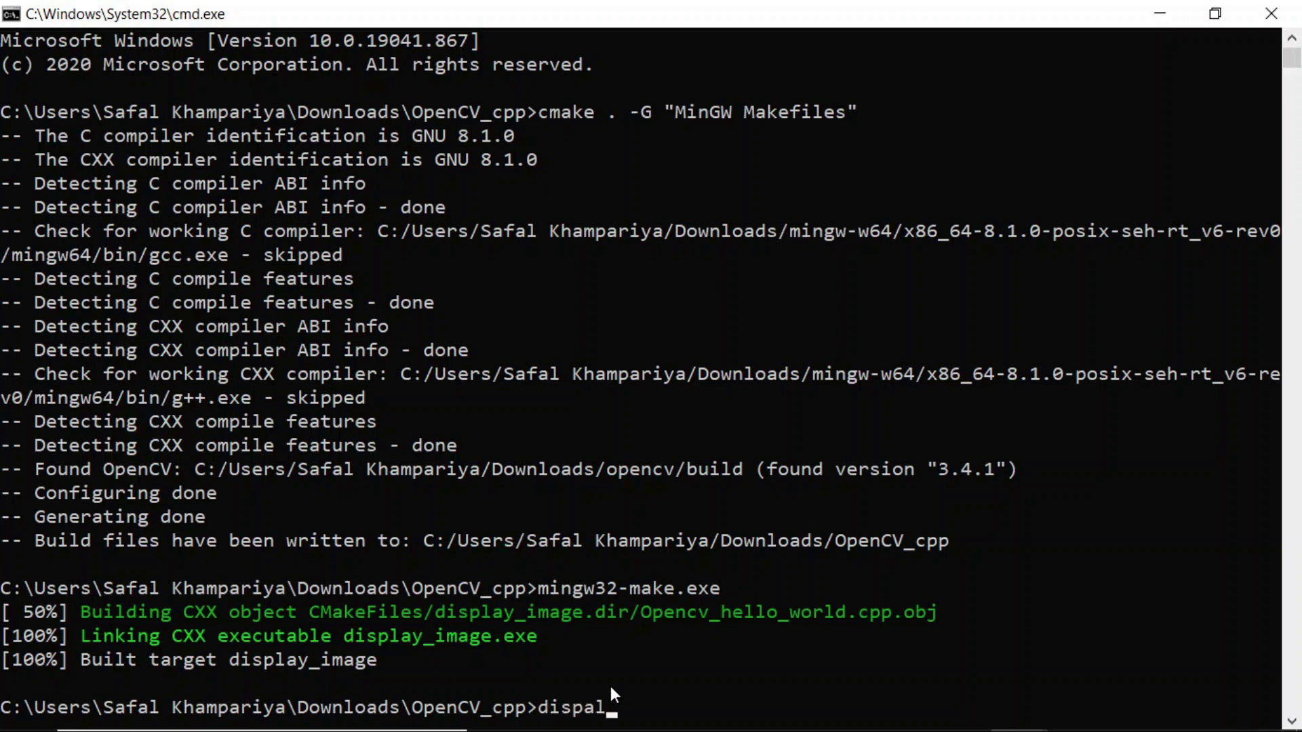
type("play_image.exe")
key("Return")
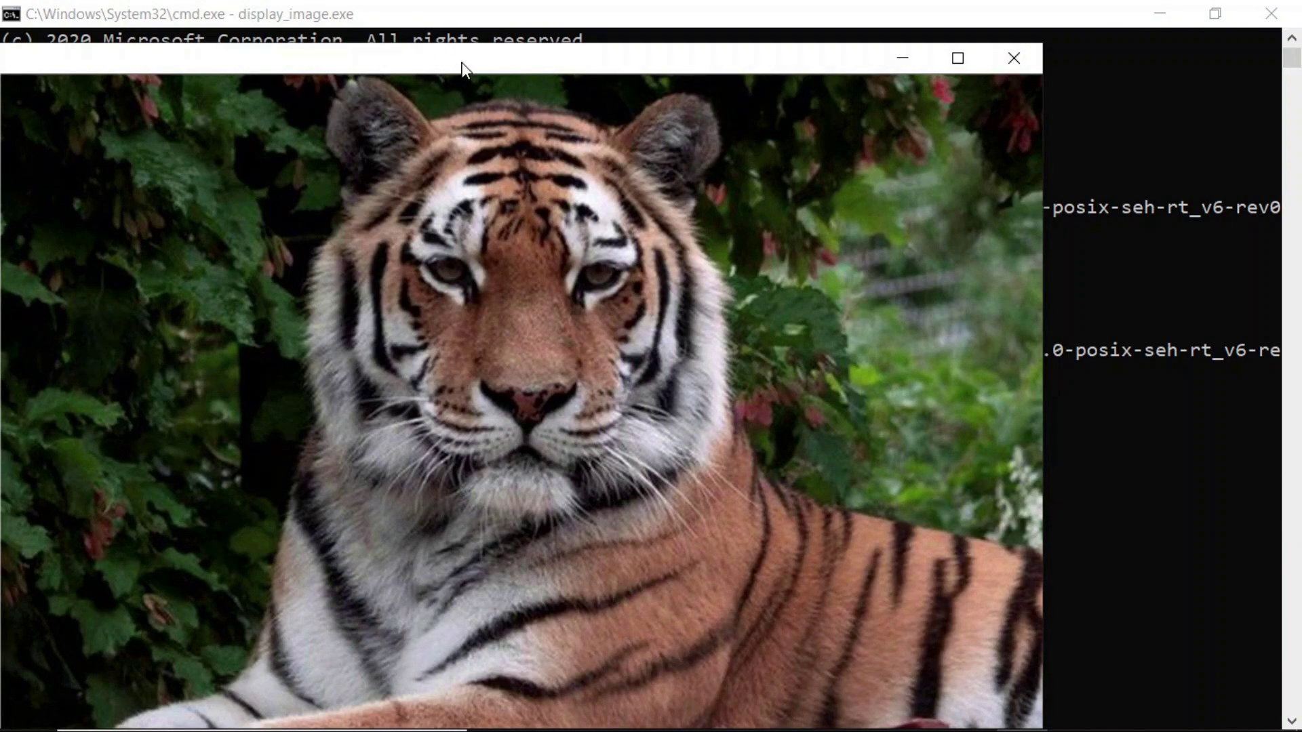
left_click_drag(461, 54, 578, 52)
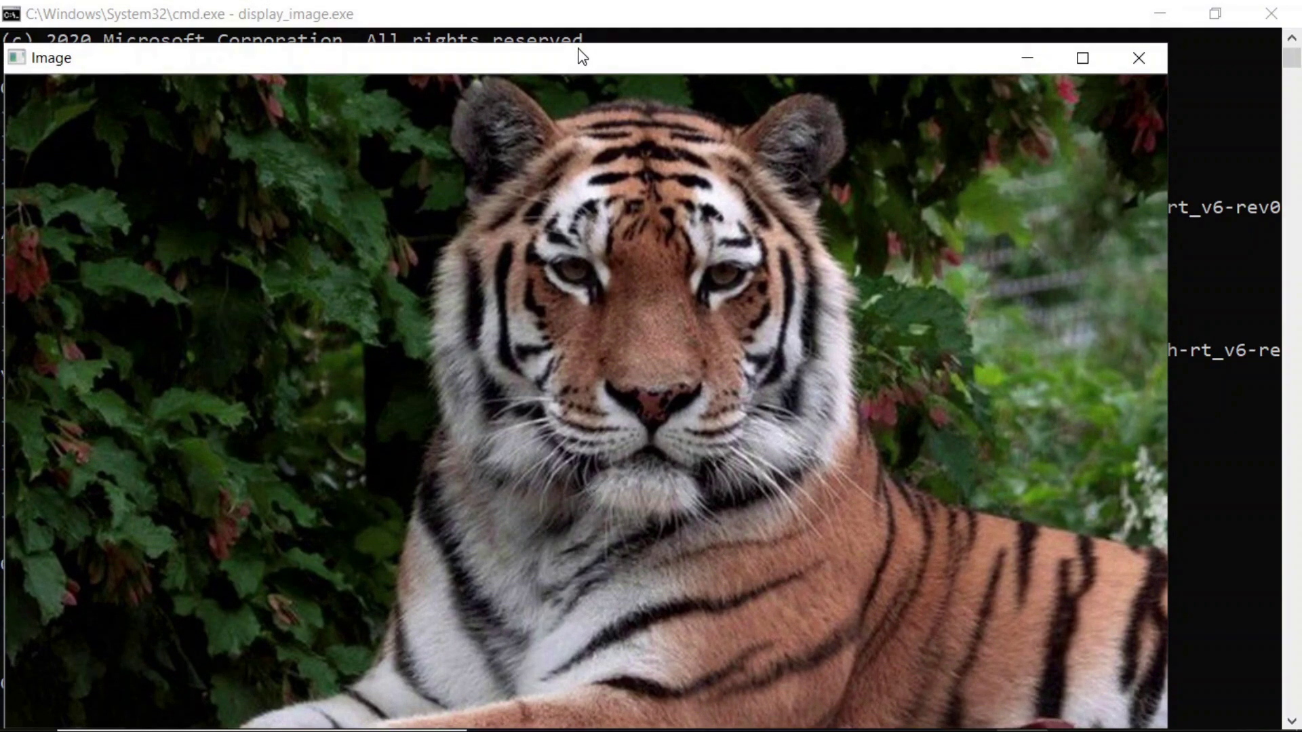
left_click(1021, 67)
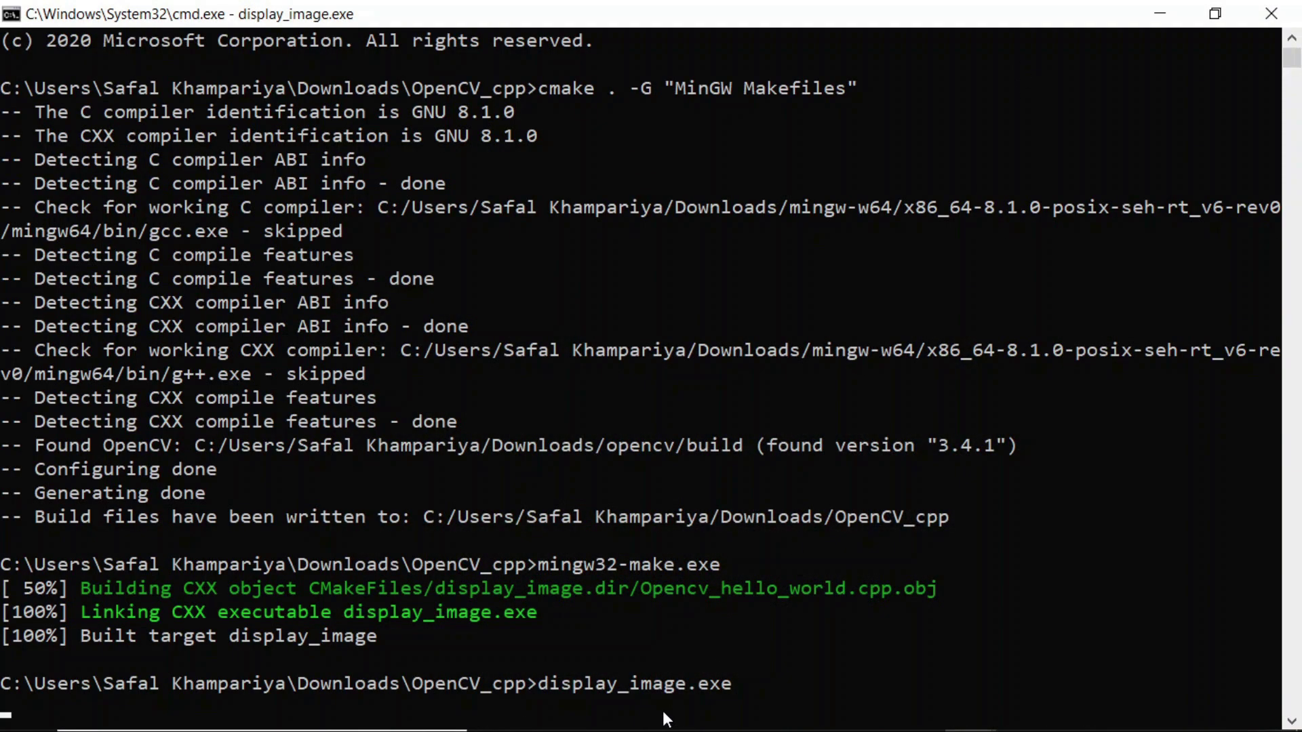